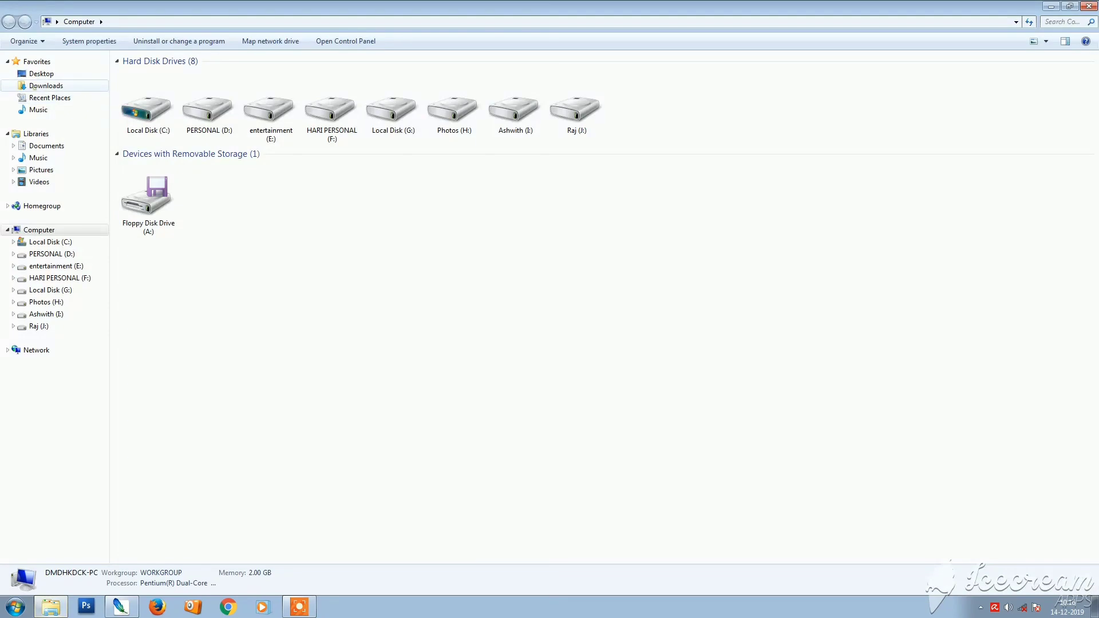
# - Find downloadfile-3.bin.jpeg in the Downloads folder and open it in Photoshop
pyautogui.click(46, 85)
pyautogui.press('b')
pyautogui.press('b')
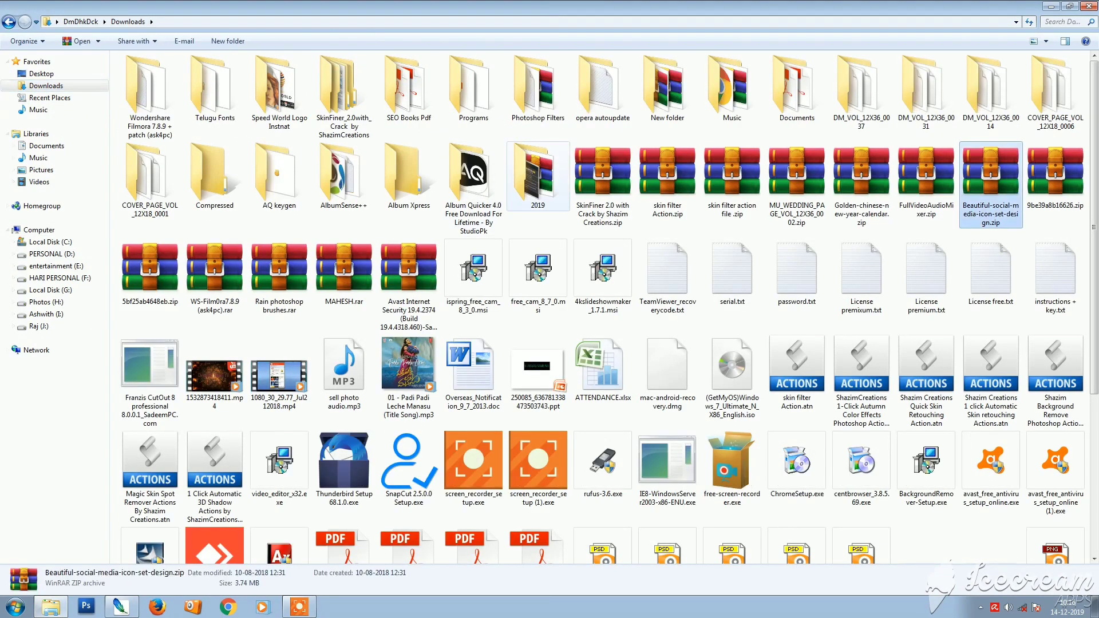
pyautogui.press('b')
pyautogui.press('b')
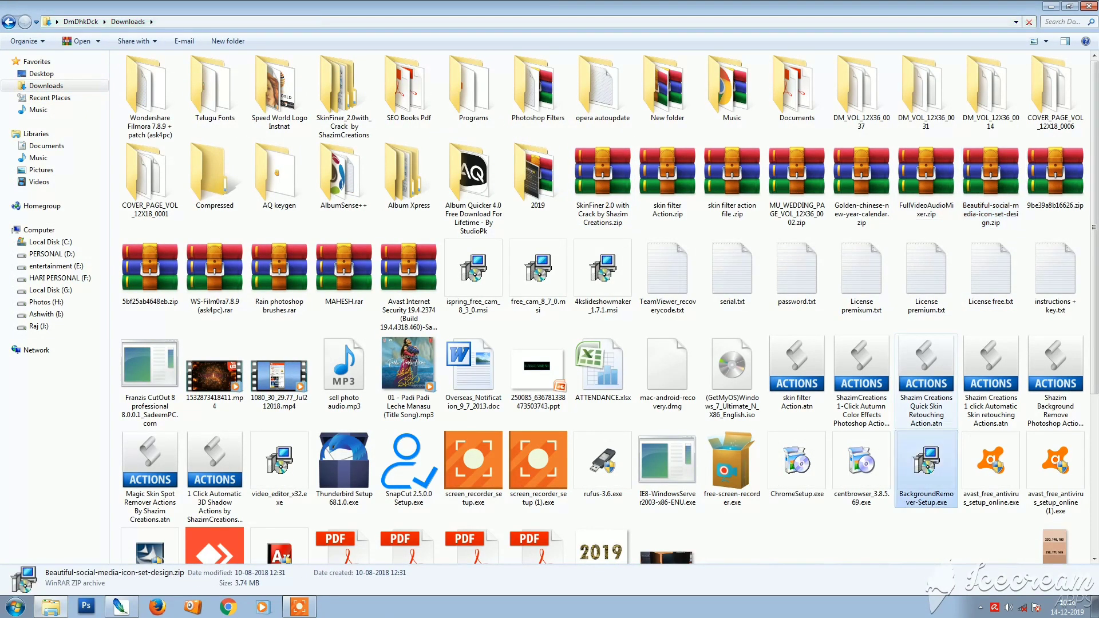
pyautogui.scroll(-3, 601, 304)
pyautogui.click(730, 511)
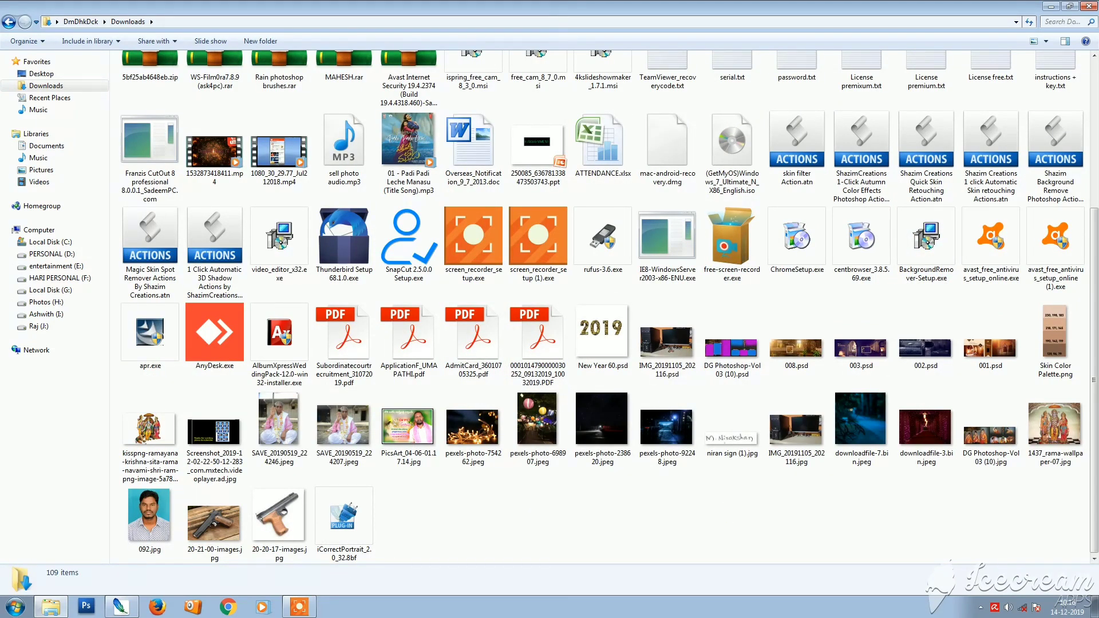
pyautogui.click(926, 426)
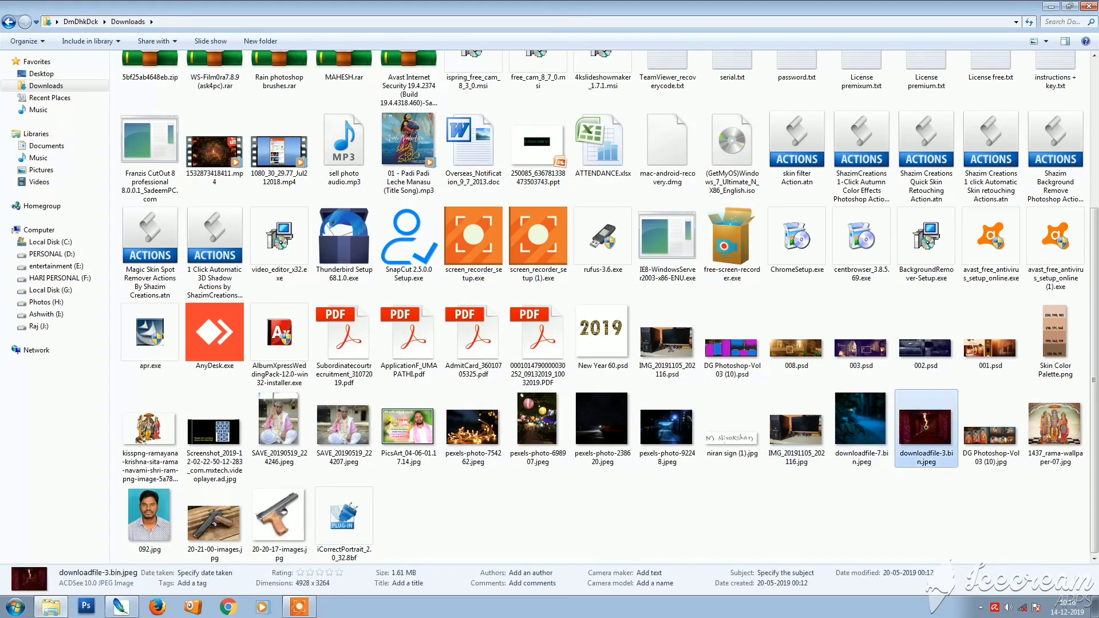
pyautogui.click(121, 606)
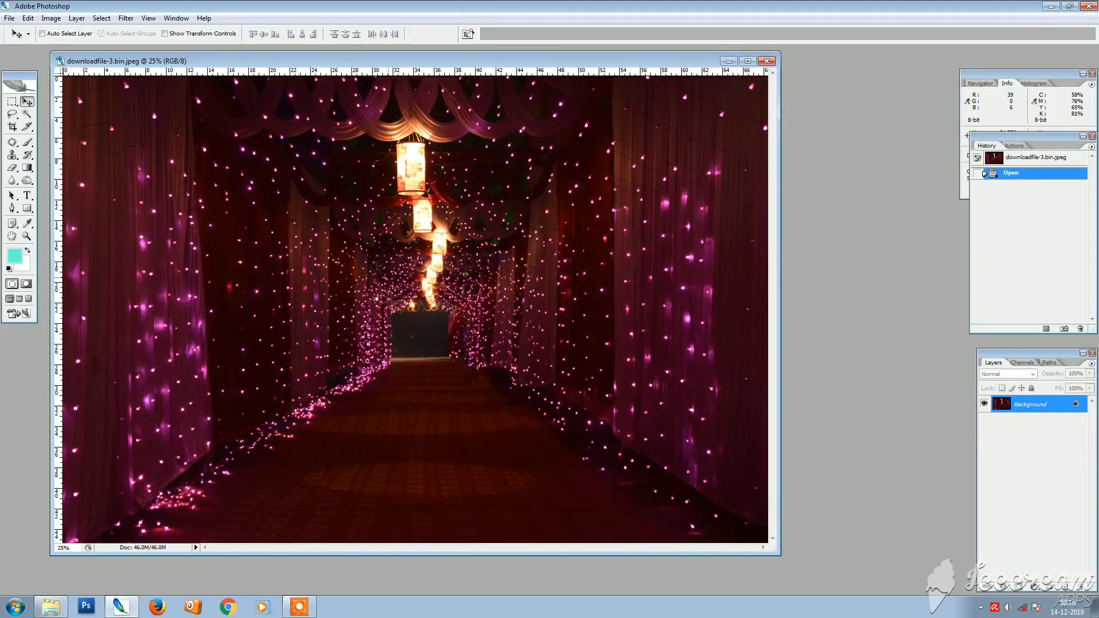
# - Duplicate the downloadfile-3.bin.jpeg image under its default name and close the original image
pyautogui.rightClick(481, 61)
pyautogui.click(516, 68)
pyautogui.press('Return')
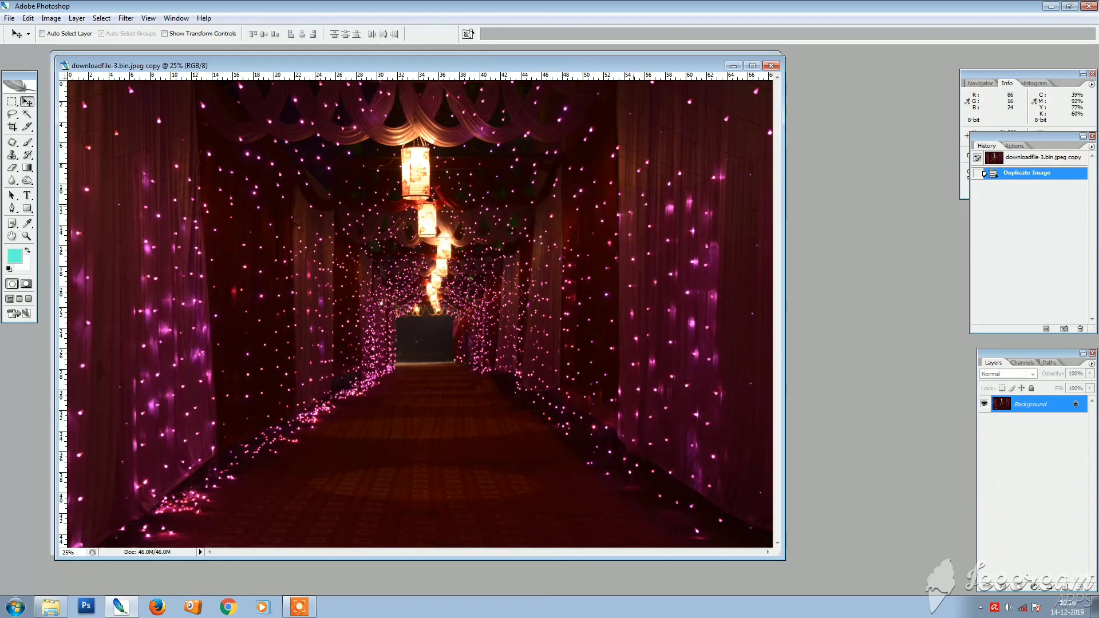
pyautogui.moveTo(487, 65); pyautogui.dragTo(626, 99)
pyautogui.click(767, 60)
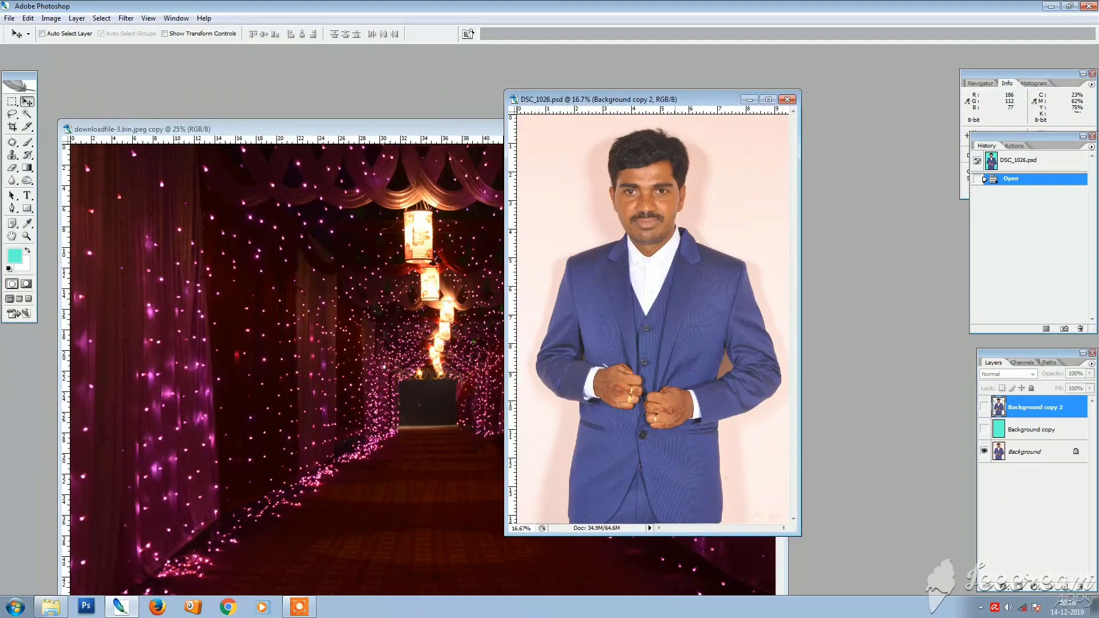
# - Show the Background copy 2 and Background copy layers of DSC_1026.psd and view the portrait full screen
pyautogui.click(984, 407)
pyautogui.click(984, 429)
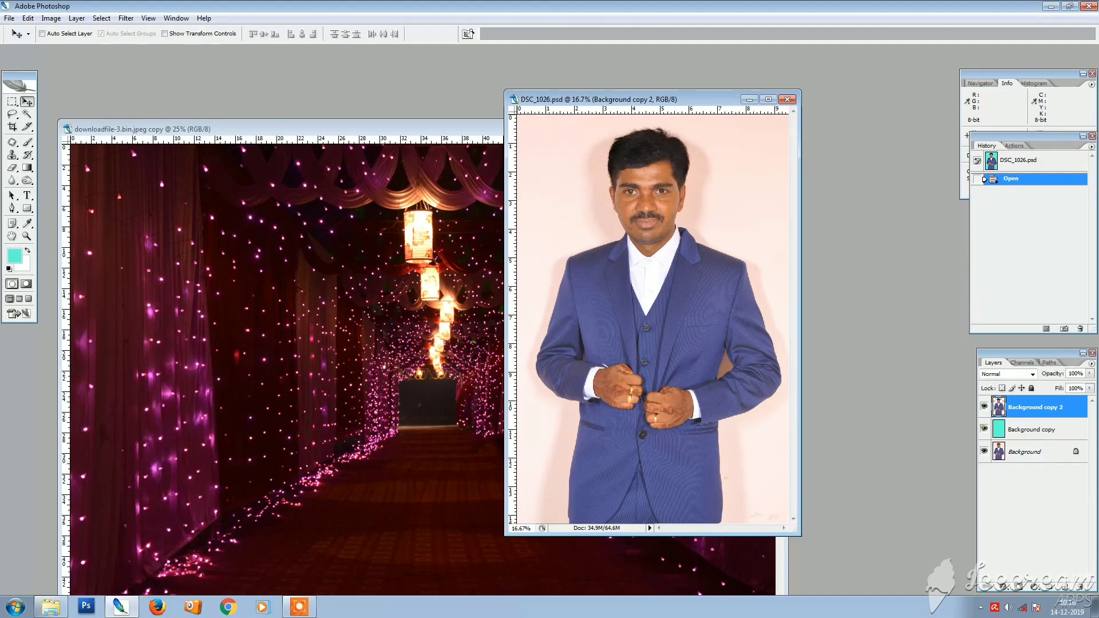
pyautogui.press('f')
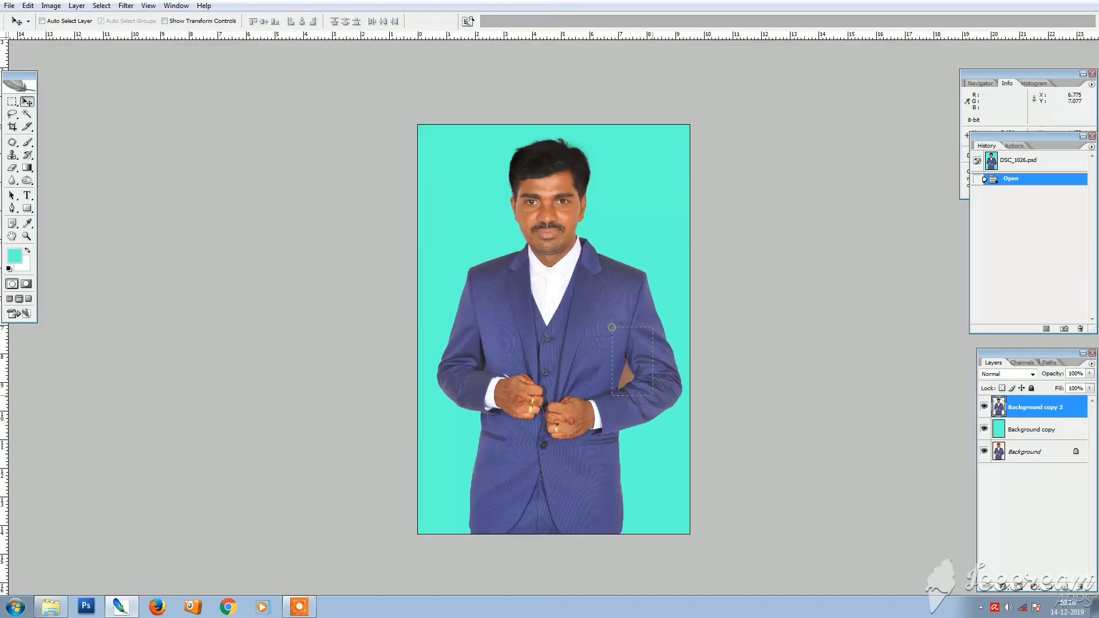
# - Select the leftover brown patch between the man's arm and jacket with the Magic Wand, feather it, clear it and deselect
pyautogui.hotkey('ctrl', '+')
pyautogui.hotkey('ctrl', '+')
pyautogui.hotkey('ctrl', '+')
pyautogui.press('w')
pyautogui.click(564, 195)
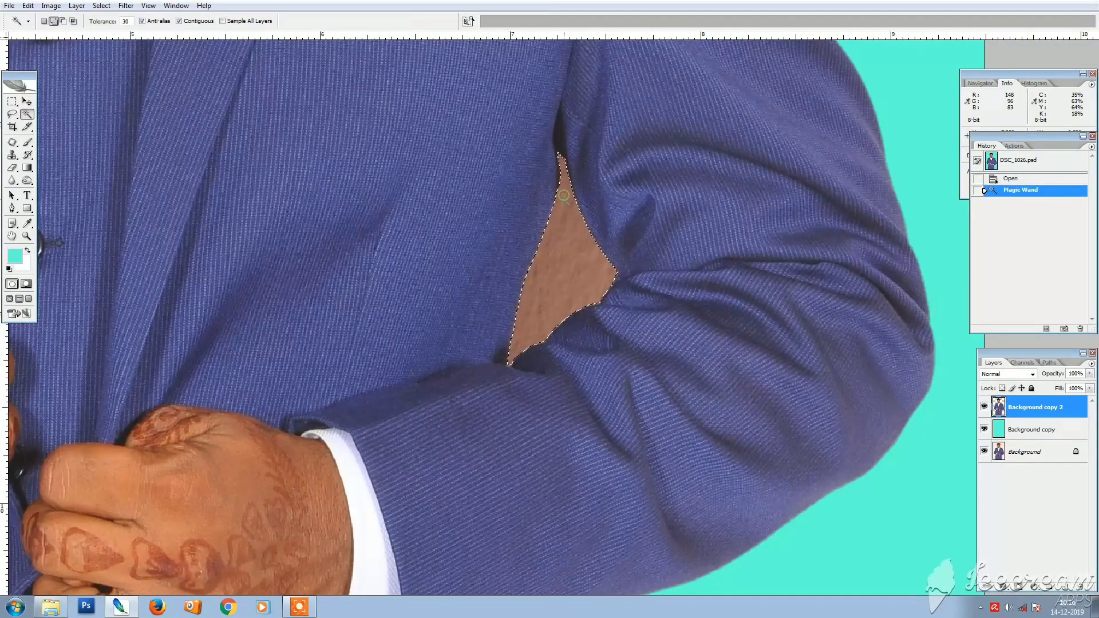
pyautogui.keyDown('shift'); pyautogui.click(538, 309); pyautogui.keyUp('shift')
pyautogui.keyDown('shift'); pyautogui.click(564, 226); pyautogui.keyUp('shift')
pyautogui.rightClick(563, 222)
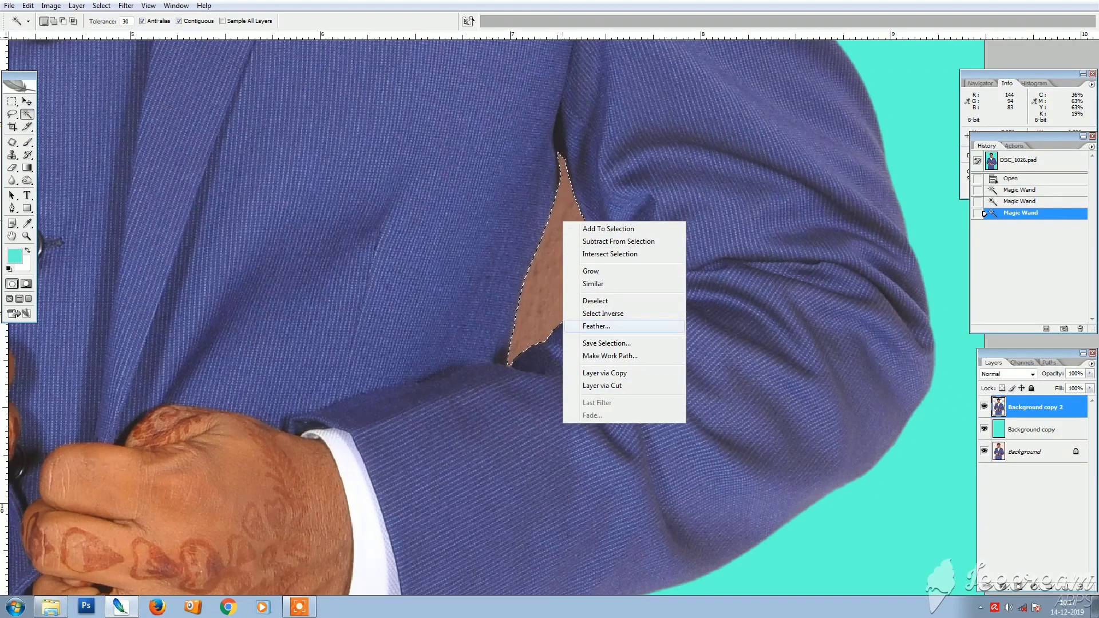
pyautogui.click(596, 325)
pyautogui.click(608, 224)
pyautogui.press('Delete')
pyautogui.press('Delete')
pyautogui.press('Delete')
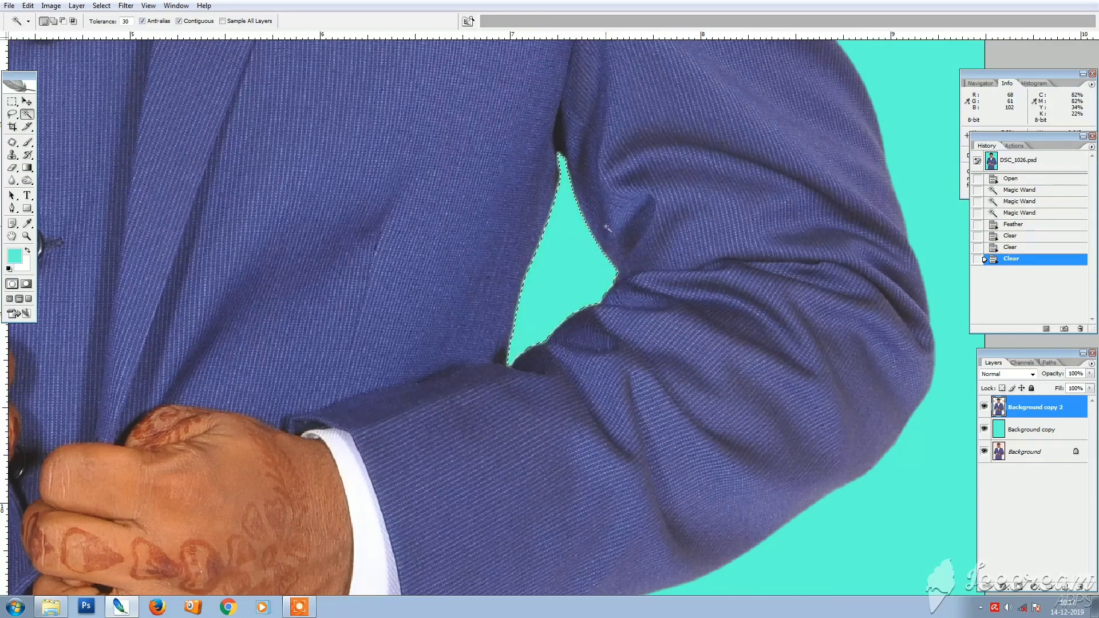
pyautogui.hotkey('ctrl', 'd')
pyautogui.press('v')
# - Copy the cut-out man from DSC_1026.psd into the duplicated lights image, then minimize the DSC_1026.psd window
pyautogui.scroll(-1, 494, 309)
pyautogui.hotkey('ctrl', '-')
pyautogui.hotkey('ctrl', '-')
pyautogui.hotkey('ctrl', '-')
pyautogui.hotkey('ctrl', '-')
pyautogui.hotkey('ctrl', '-')
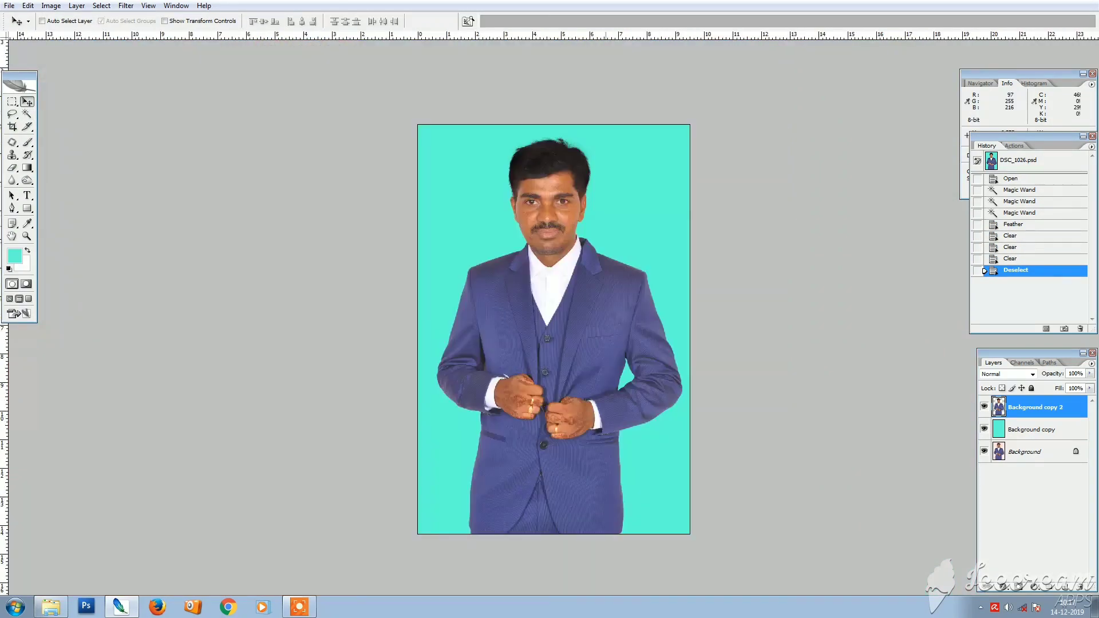
pyautogui.press('f')
pyautogui.press('f')
pyautogui.moveTo(648, 525); pyautogui.dragTo(367, 515)
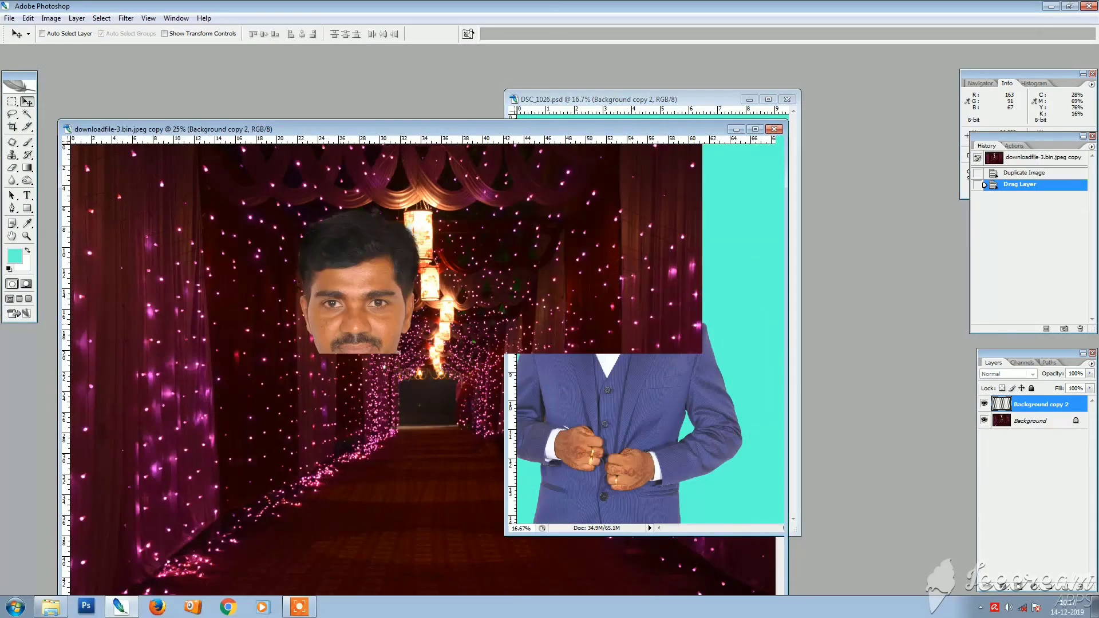
pyautogui.hotkey('ctrl', 'w')
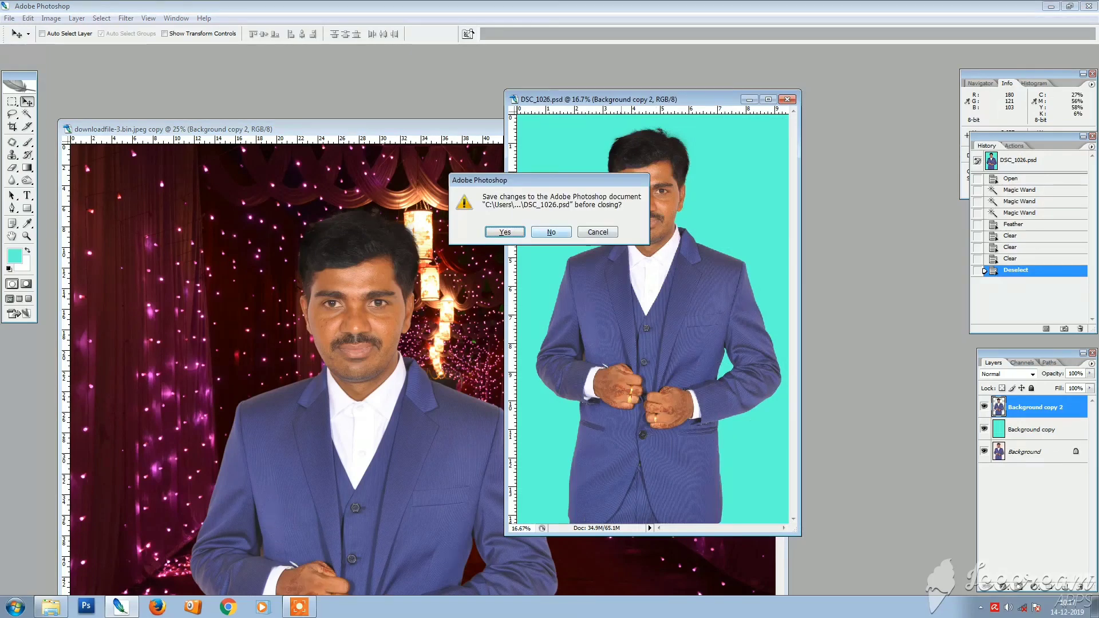
pyautogui.click(597, 232)
pyautogui.click(749, 100)
# - Scale the man's layer to about 70.8% with Free Transform and place him in the centre of the lights background
pyautogui.press('f')
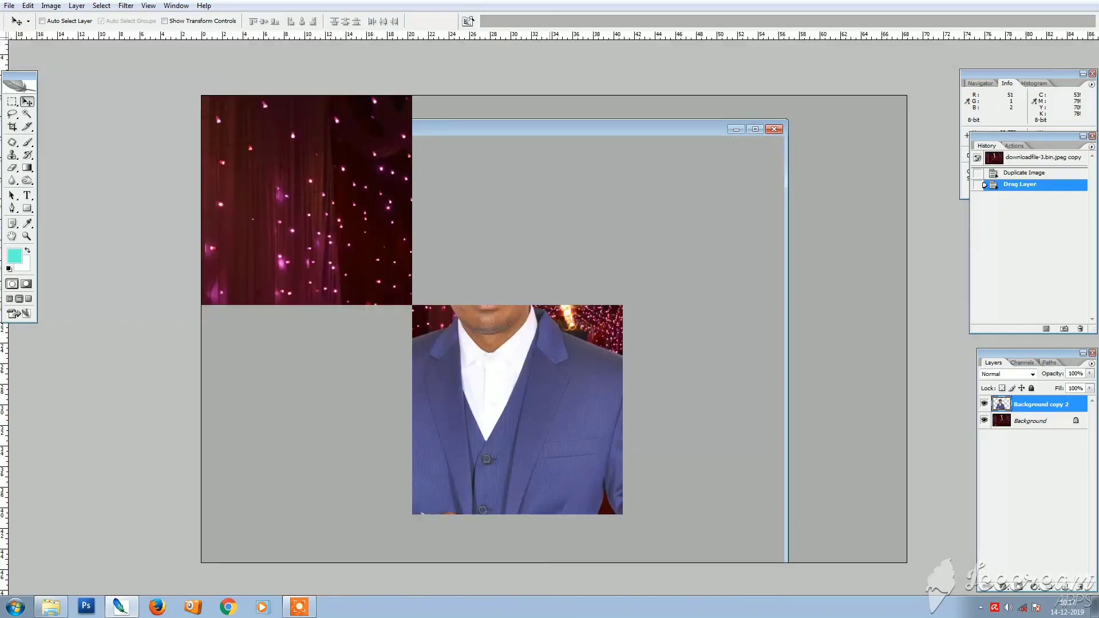
pyautogui.hotkey('ctrl', 't')
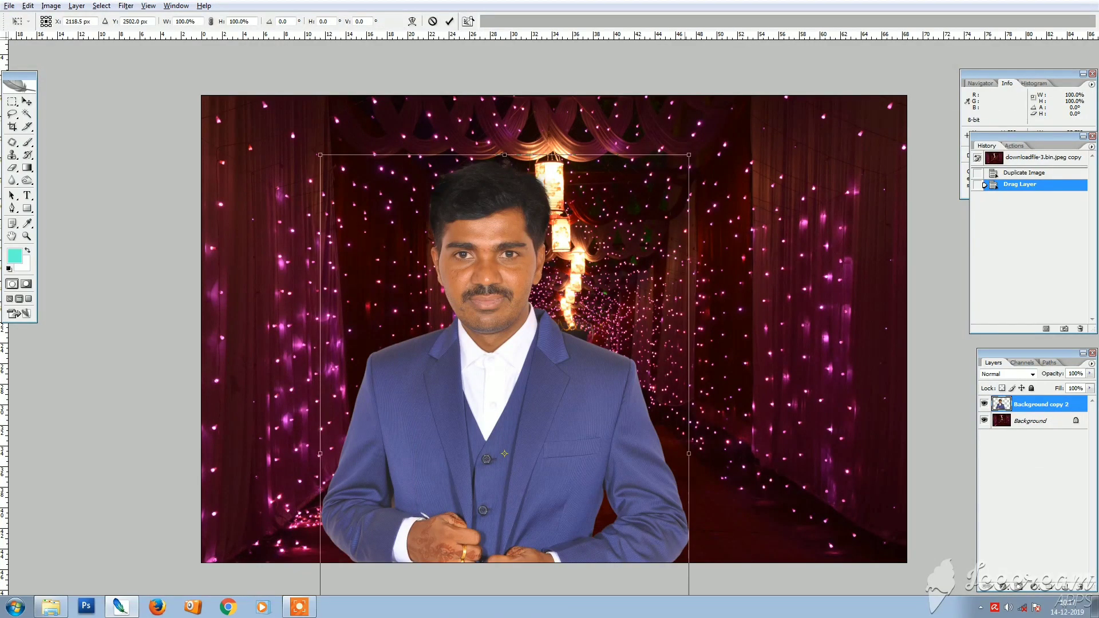
pyautogui.moveTo(688, 155)
pyautogui.mouseDown()
pyautogui.moveTo(623, 264)
pyautogui.moveTo(639, 184)
pyautogui.moveTo(664, 190)
pyautogui.moveTo(690, 154)
pyautogui.mouseUp()
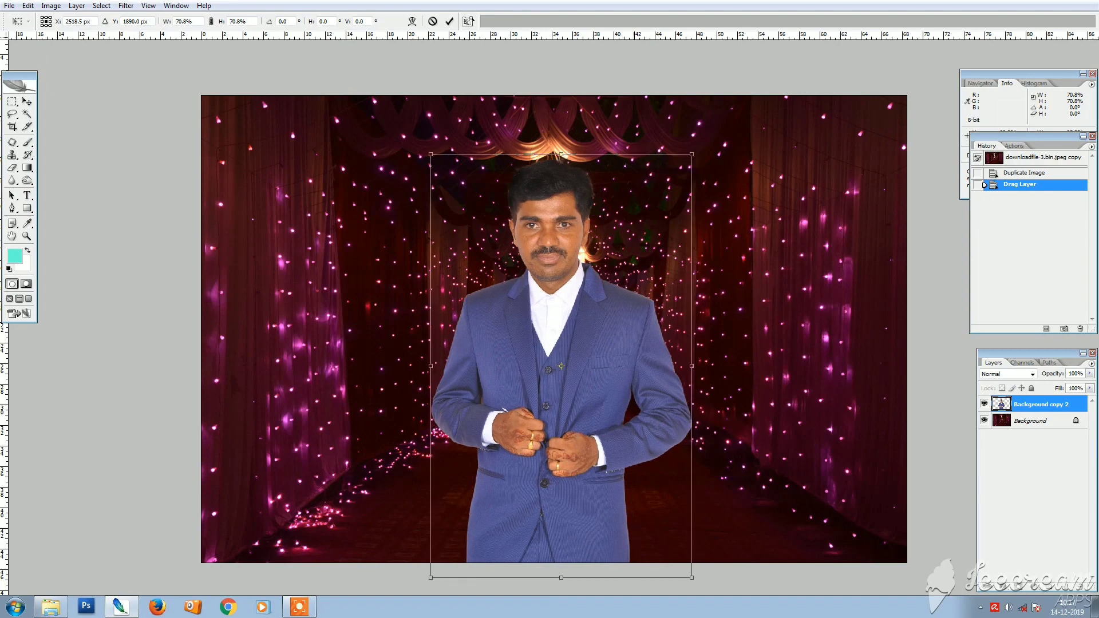
pyautogui.doubleClick(632, 301)
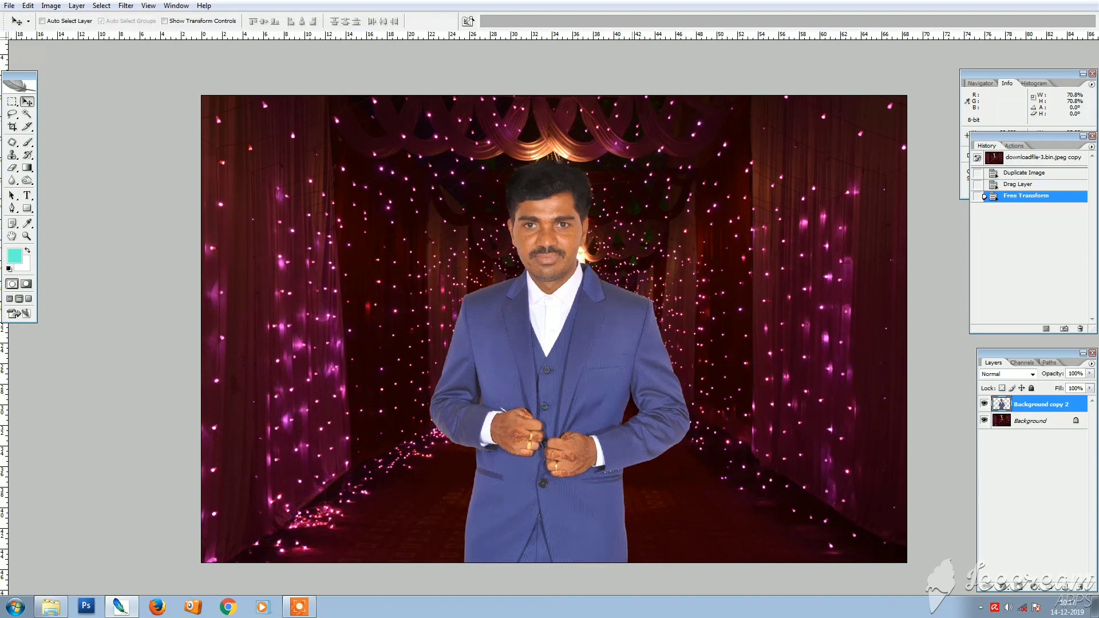
# - Duplicate the Background layer and apply a Gaussian Blur with a radius of 17.7 pixels to the copy
pyautogui.click(1038, 422)
pyautogui.hotkey('ctrl', 'j')
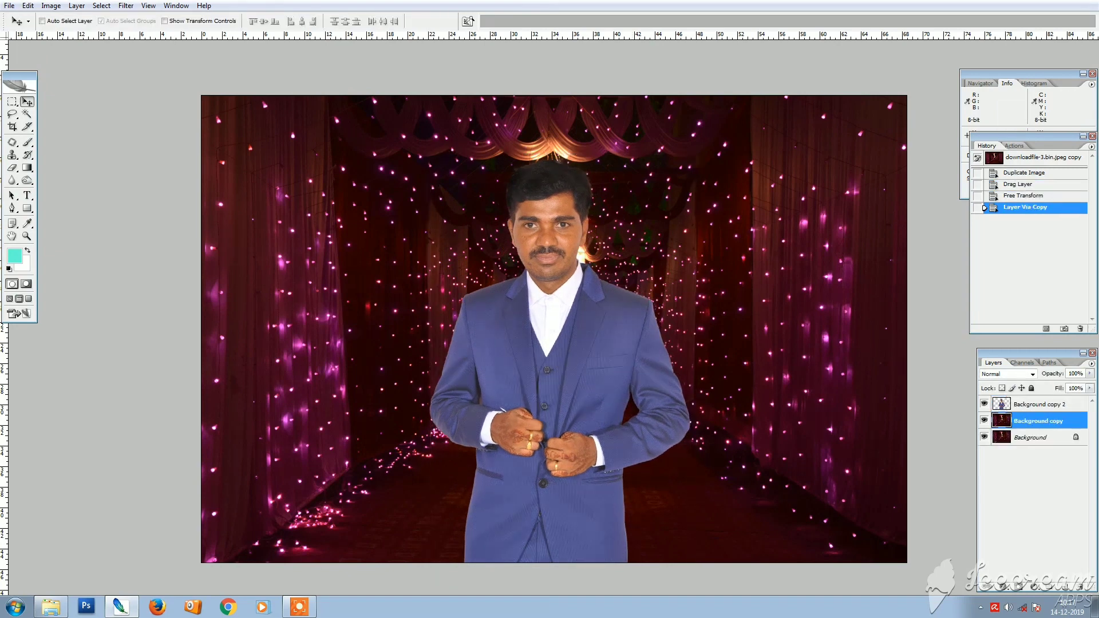
pyautogui.click(126, 6)
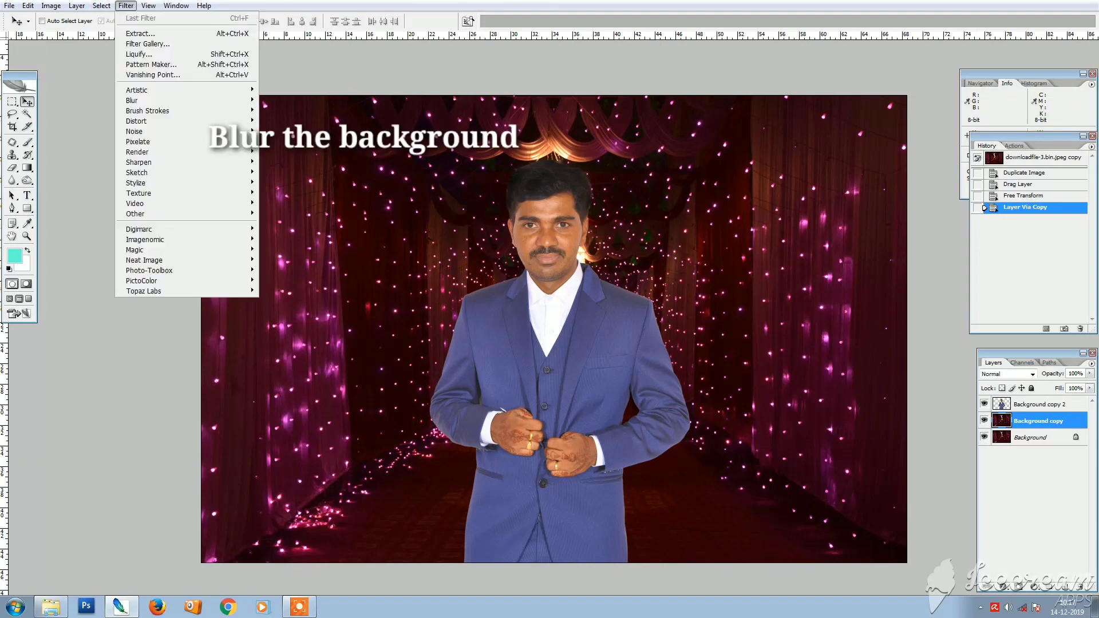
pyautogui.moveTo(148, 100)
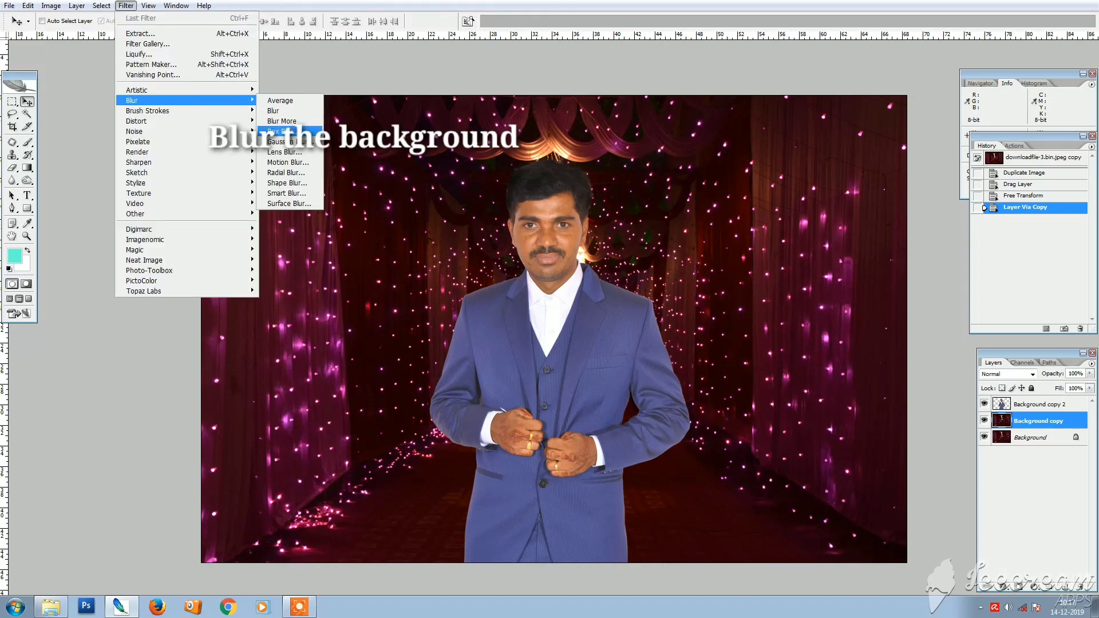
pyautogui.click(285, 141)
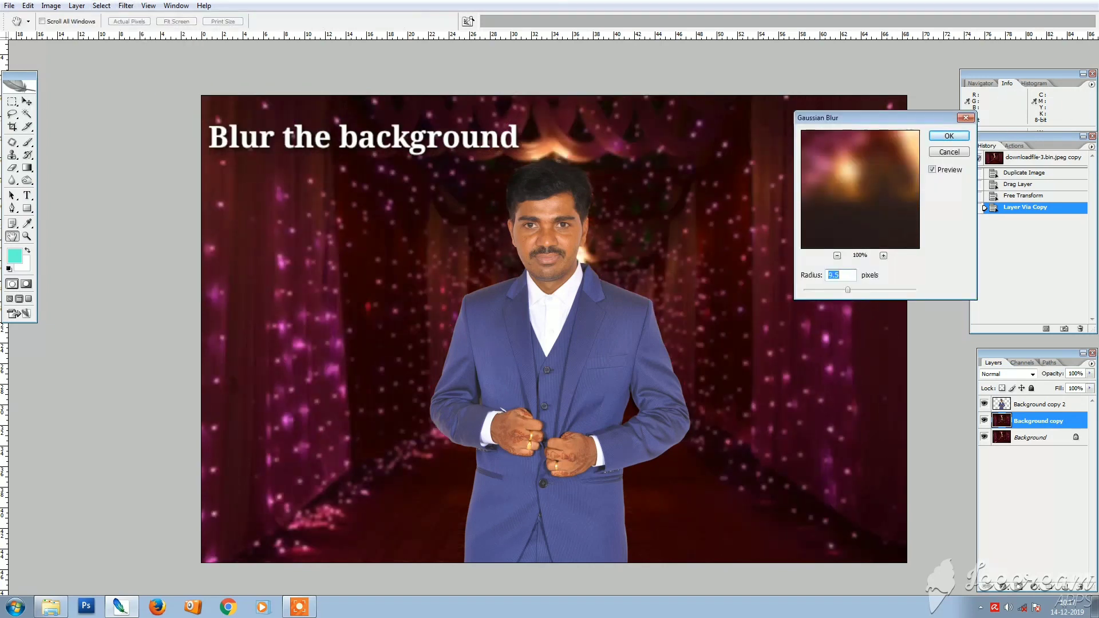
pyautogui.moveTo(851, 291); pyautogui.dragTo(854, 289)
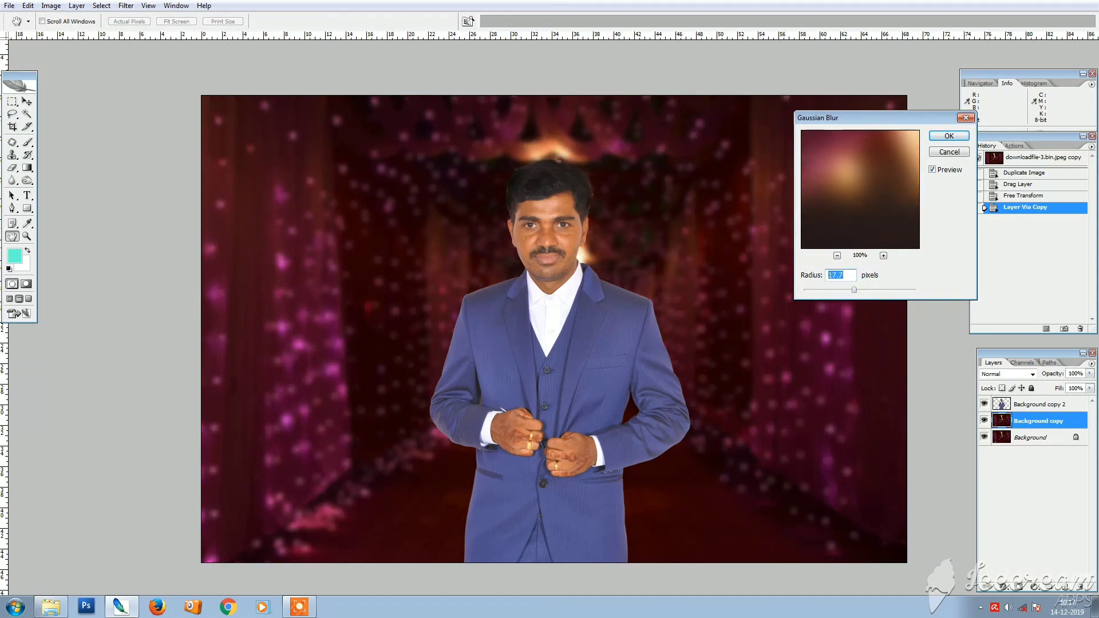
pyautogui.click(949, 135)
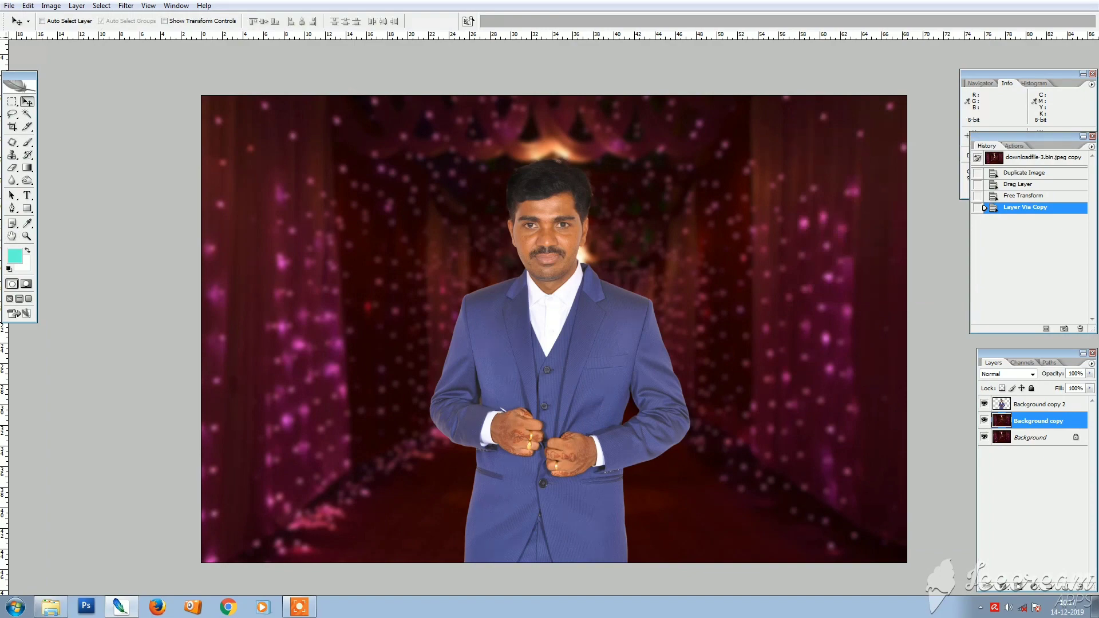
pyautogui.moveTo(454, 140); pyautogui.dragTo(653, 348)
pyautogui.hotkey('alt', 'i')
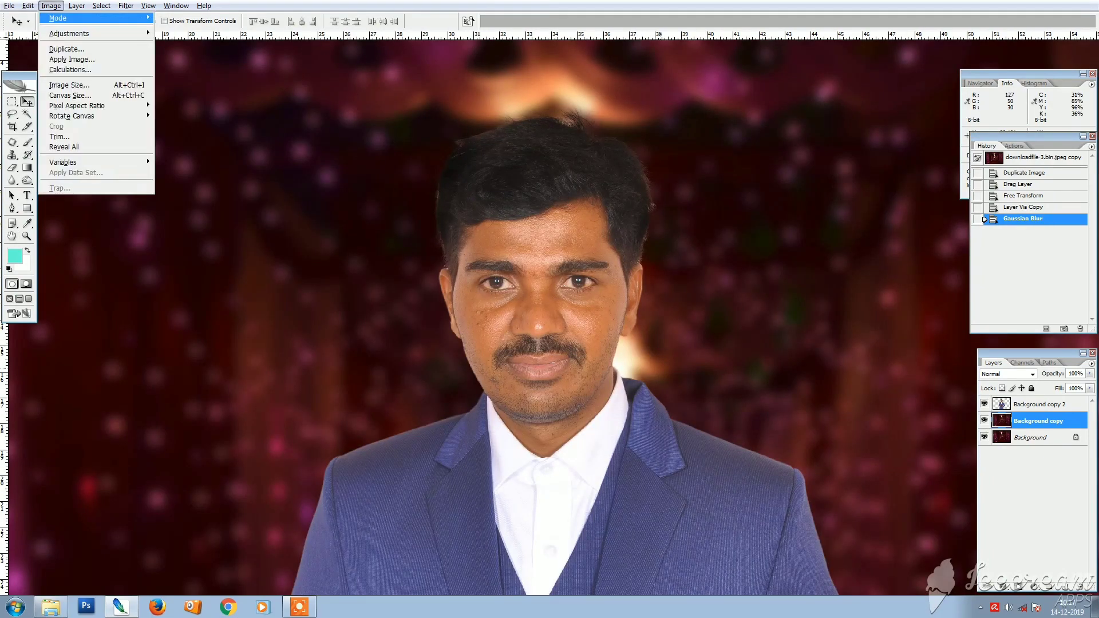
pyautogui.press('a')
pyautogui.press('s')
pyautogui.press('Return')
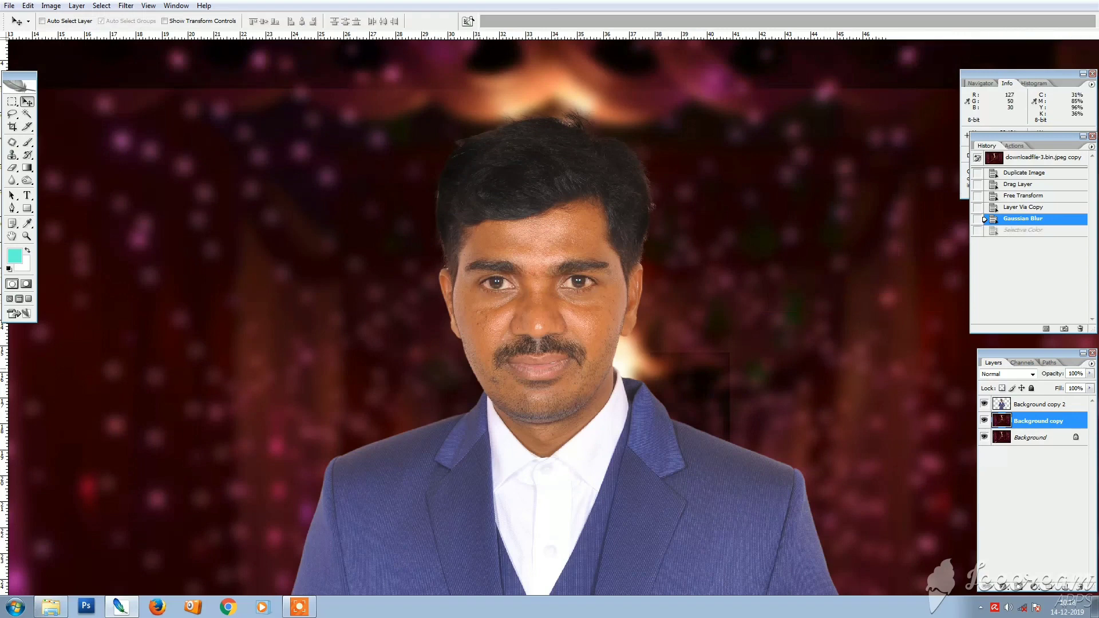
# - Select the man's layer, Background copy 2, and apply a Selective Color adjustment to it
pyautogui.rightClick(555, 284)
pyautogui.click(584, 288)
pyautogui.hotkey('alt', 'i')
pyautogui.press('a')
pyautogui.press('s')
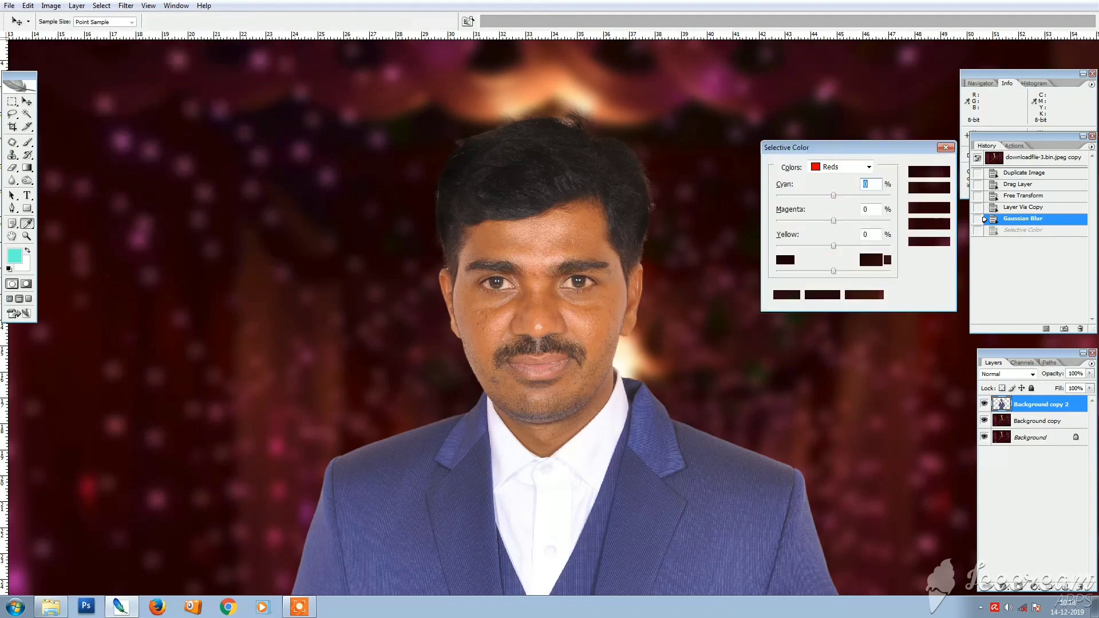
pyautogui.press('Return')
pyautogui.press('v')
pyautogui.hotkey('ctrl', '-')
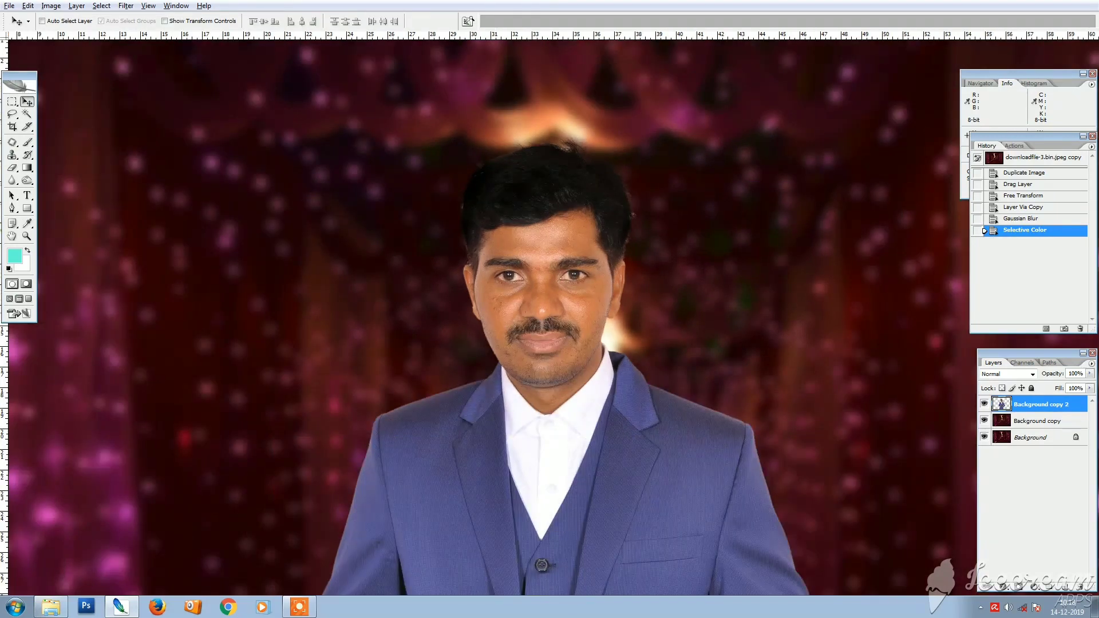
# - Duplicate the Background layer again and fill the original Background layer with white
pyautogui.click(1033, 438)
pyautogui.hotkey('ctrl', 'j')
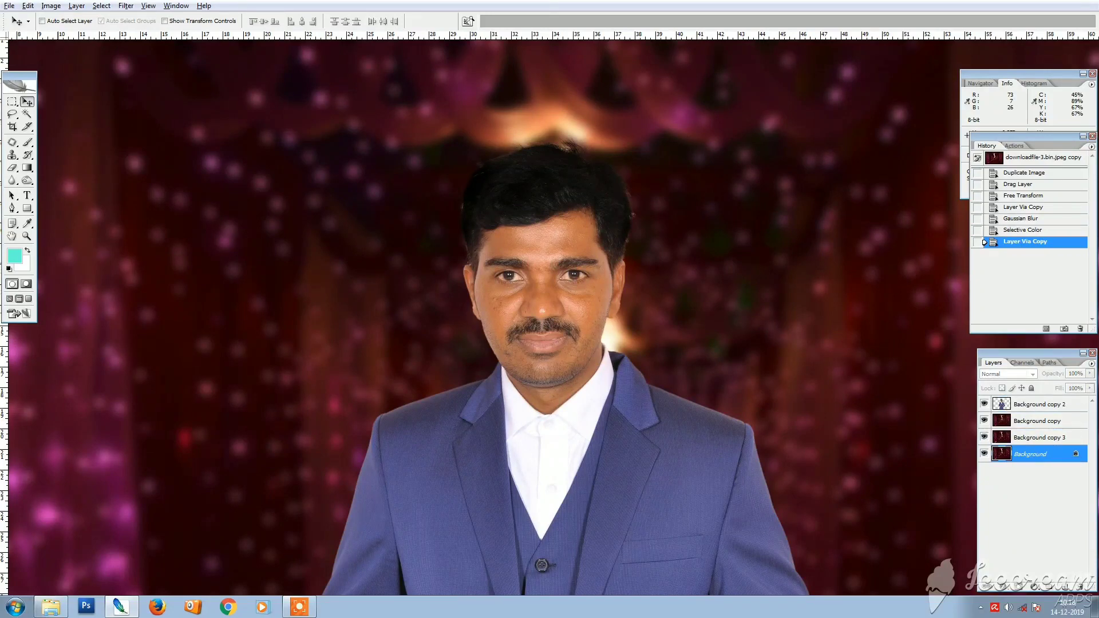
pyautogui.press('x')
pyautogui.hotkey('alt', 'BackSpace')
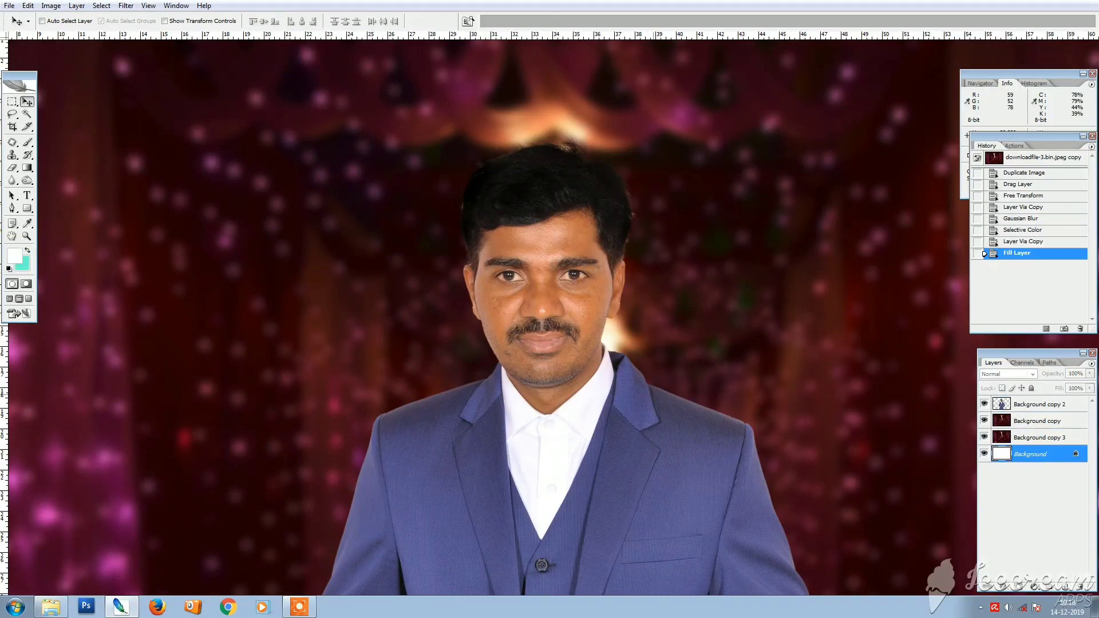
pyautogui.press('m')
pyautogui.moveTo(407, 115); pyautogui.dragTo(664, 395)
pyautogui.moveTo(584, 298); pyautogui.dragTo(592, 305)
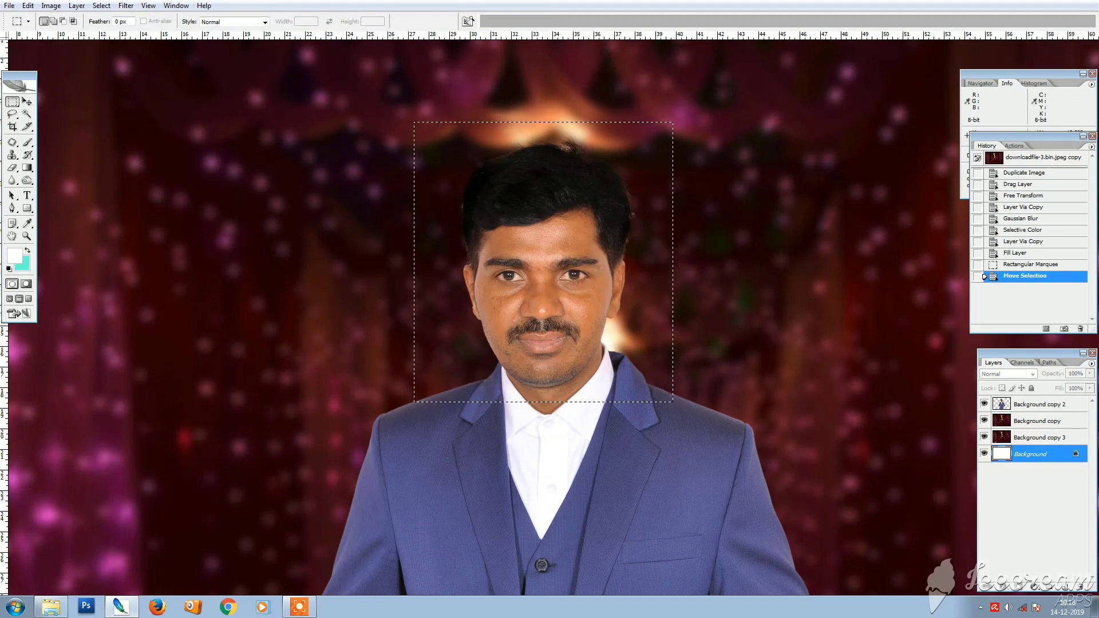
pyautogui.hotkey('ctrl', 'd')
# - Replace the rectangular selection with an elliptical one around the man's head, from above his hair to his collar
pyautogui.moveTo(12, 102); pyautogui.dragTo(69, 112)
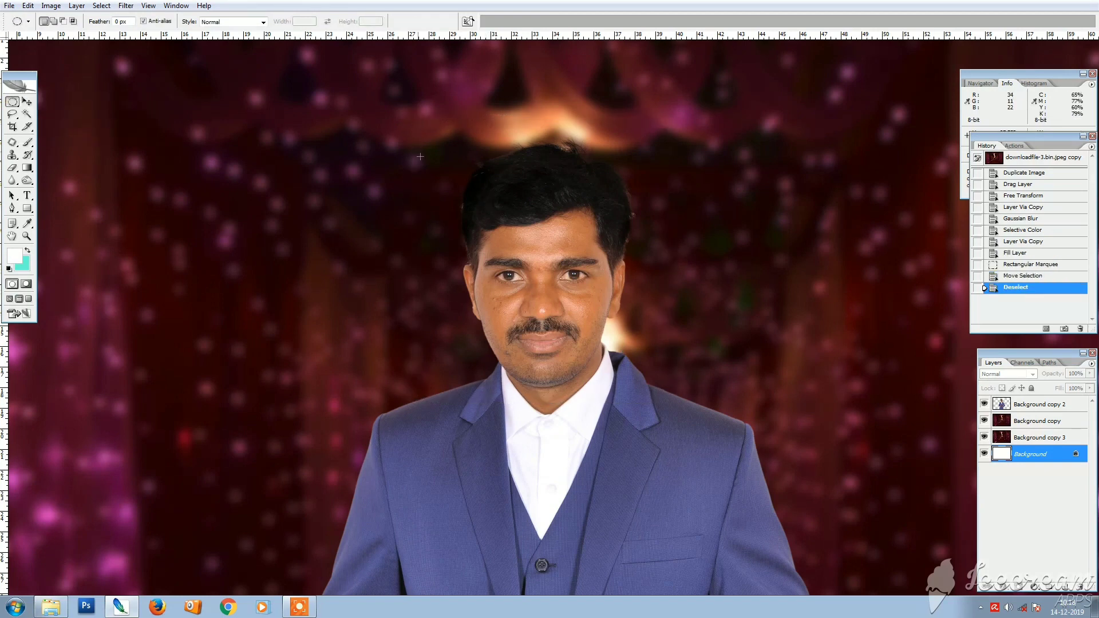
pyautogui.moveTo(406, 108); pyautogui.dragTo(685, 425)
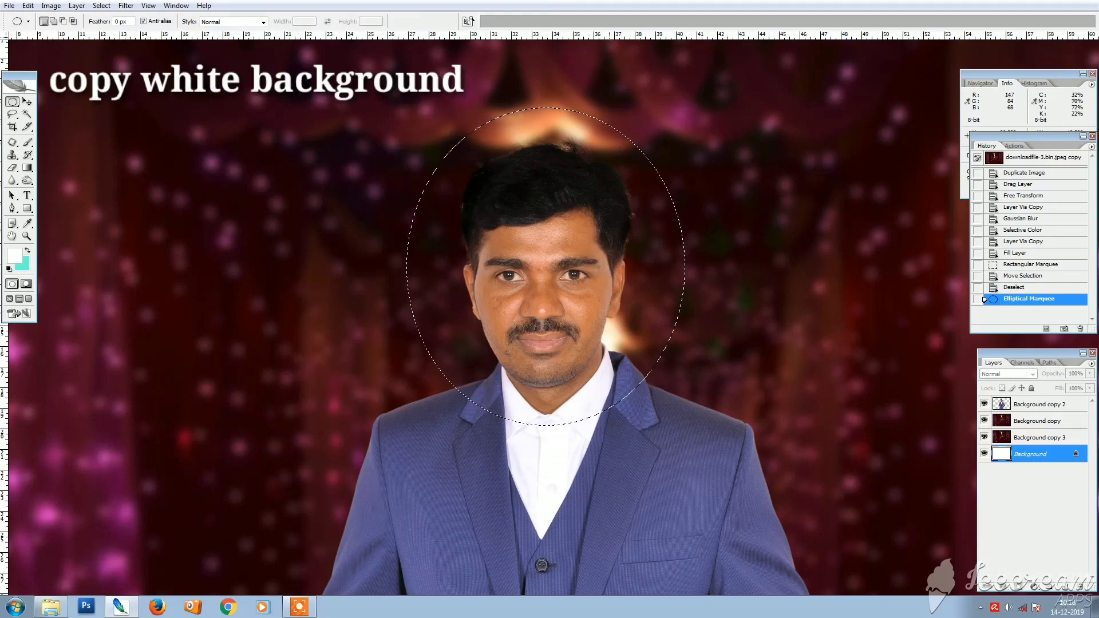
pyautogui.rightClick(608, 288)
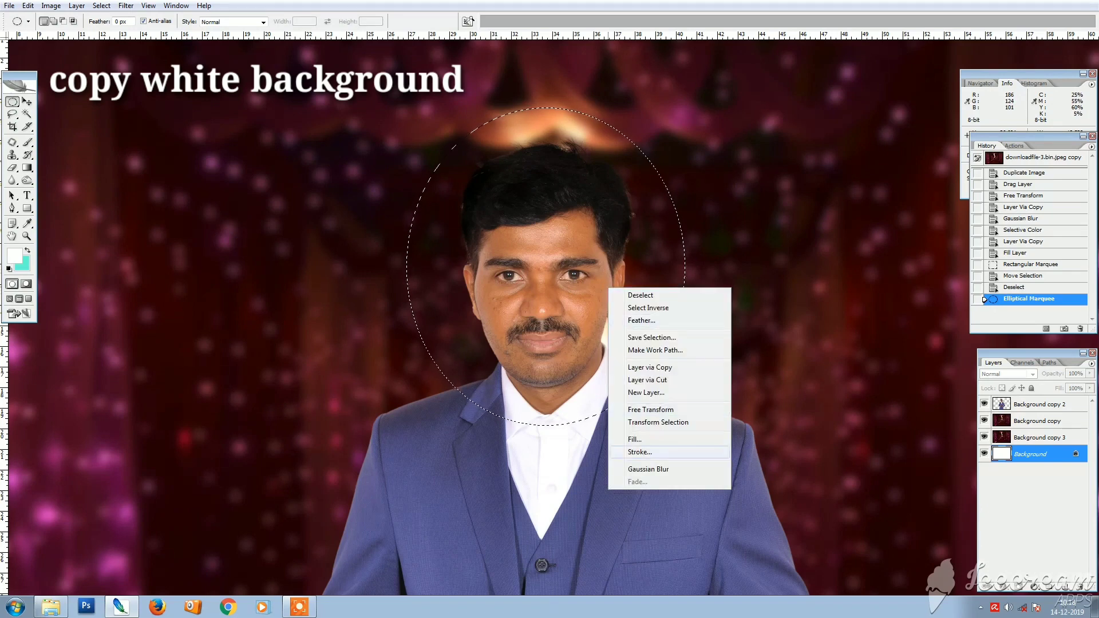
pyautogui.click(549, 347)
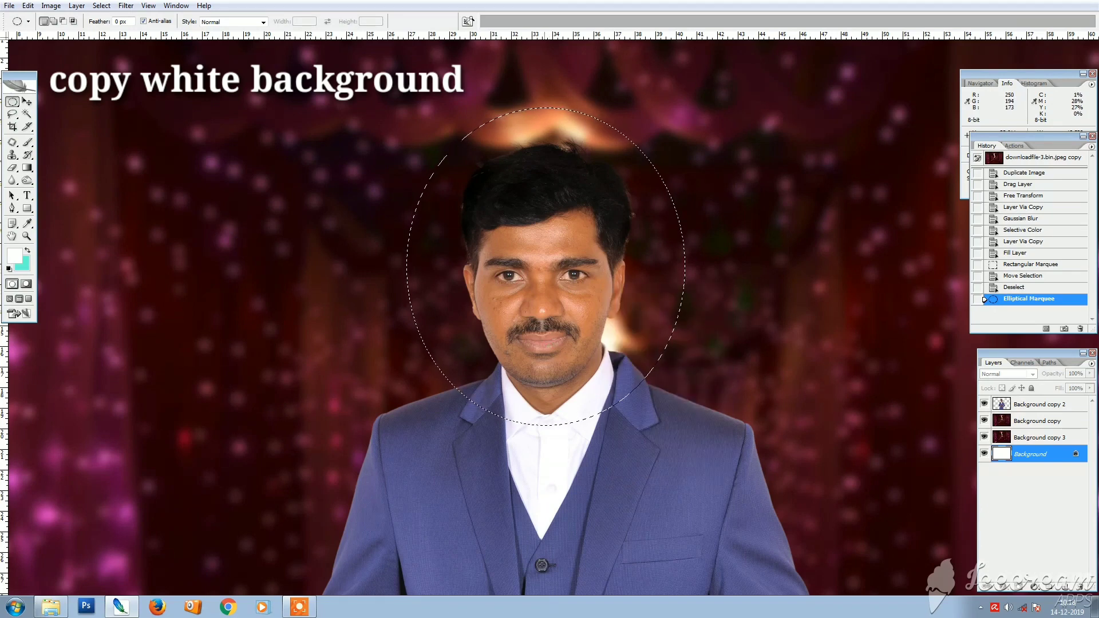
# - Copy the selected white area of the Background layer to a new layer and place it directly beneath the man's layer
pyautogui.hotkey('ctrl', 'c')
pyautogui.hotkey('ctrl', 'v')
pyautogui.press('v')
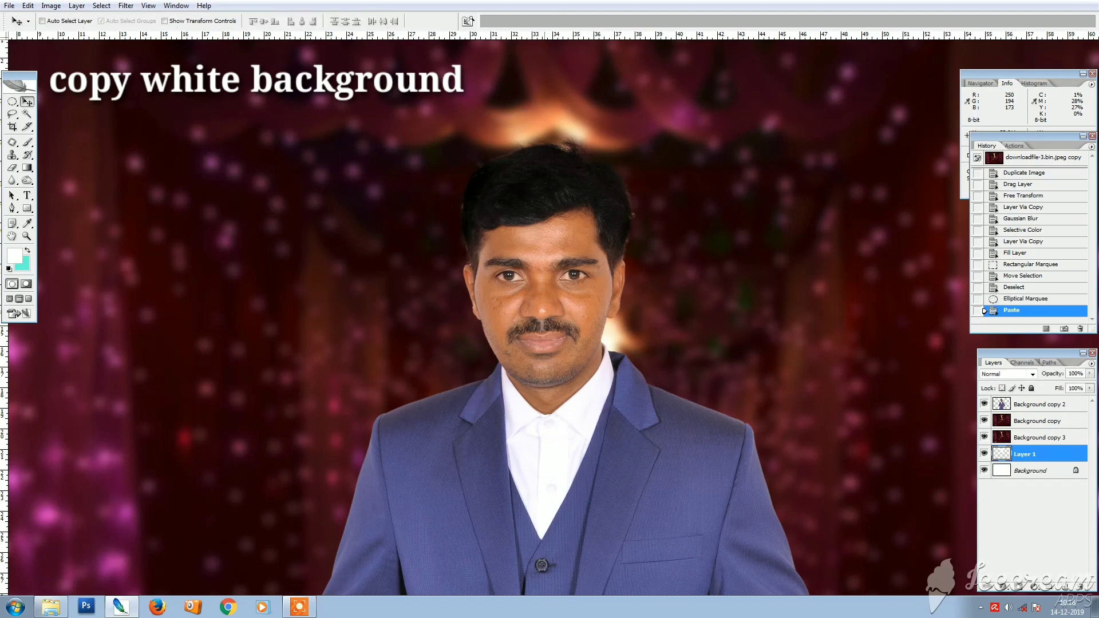
pyautogui.moveTo(1026, 454); pyautogui.dragTo(1026, 412)
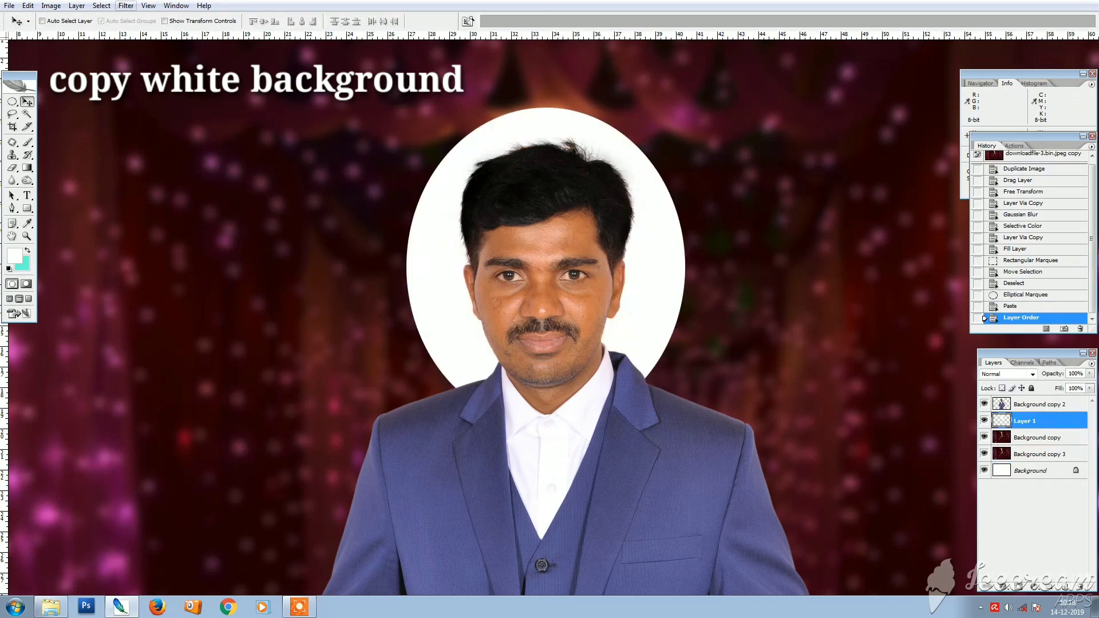
# - Apply a Gaussian Blur with a radius of 250 pixels to the white ellipse on Layer 1
pyautogui.click(126, 6)
pyautogui.moveTo(137, 100)
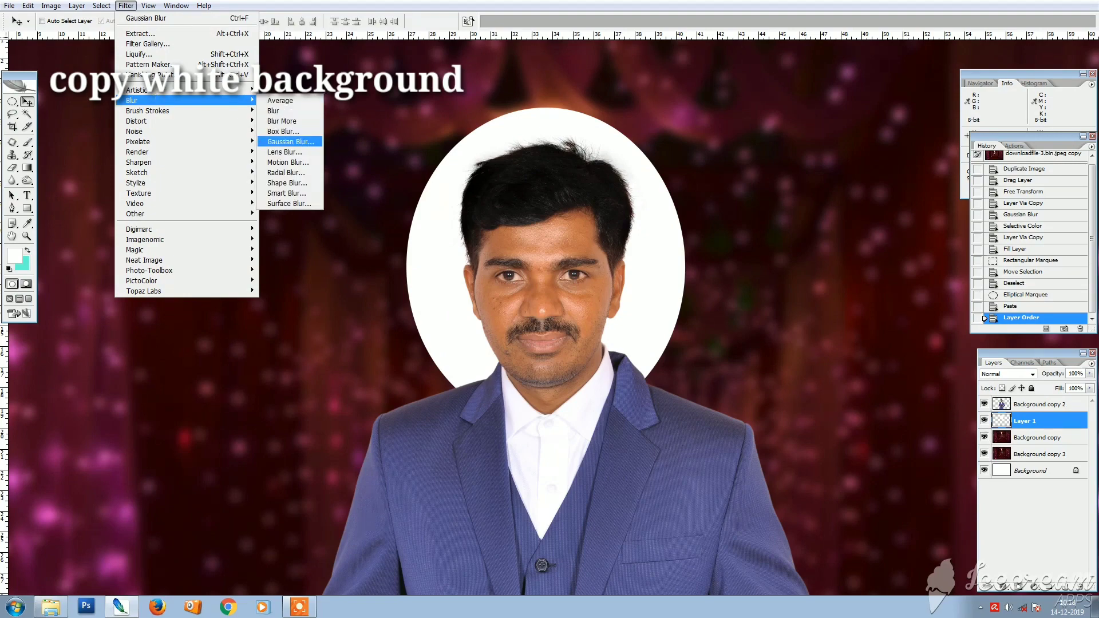
pyautogui.click(290, 141)
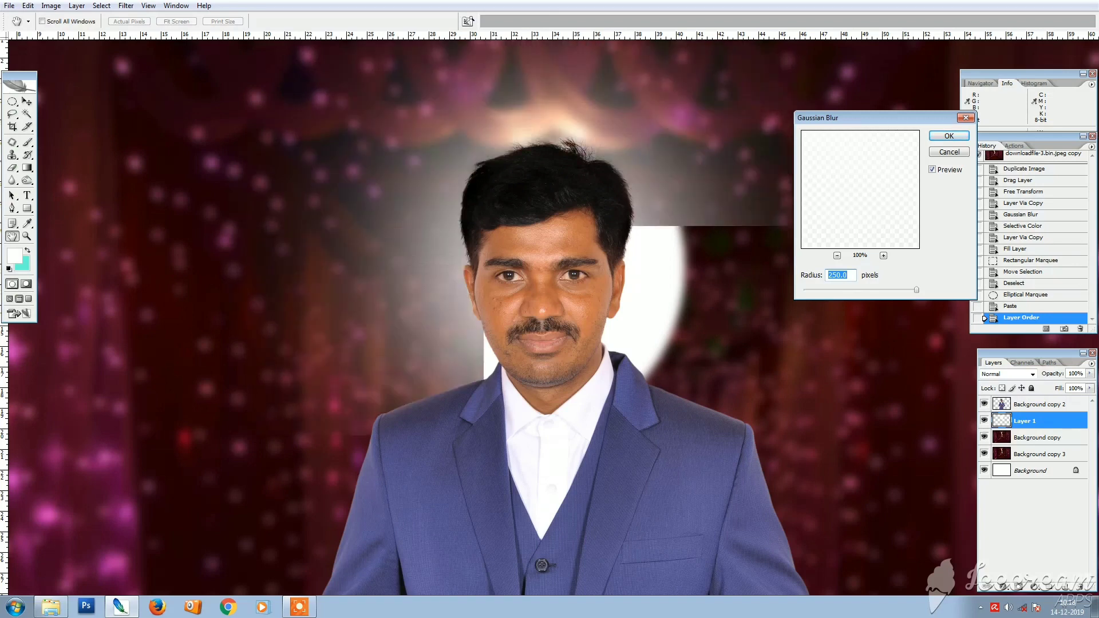
pyautogui.click(949, 136)
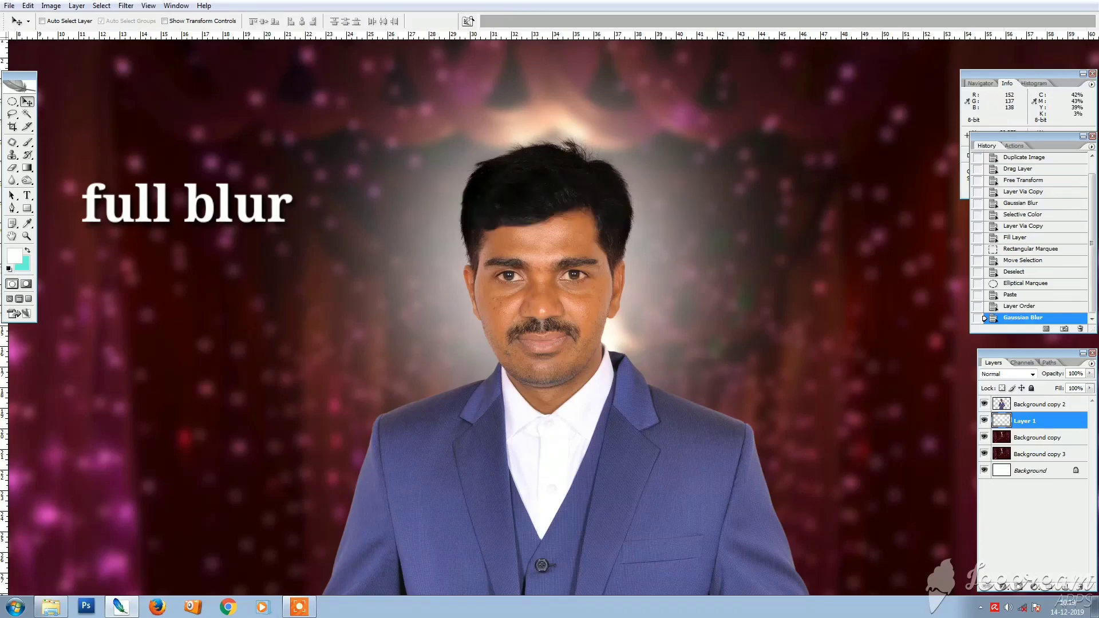
# - Stretch the blurred white glow vertically with Free Transform and shift it down behind the man
pyautogui.hotkey('ctrl', '+')
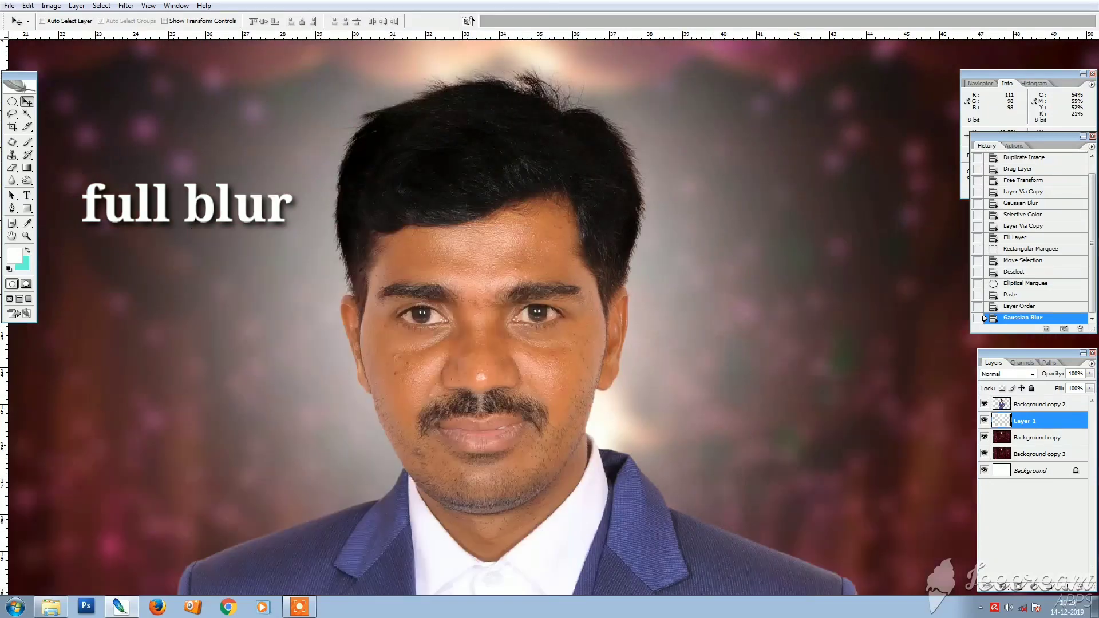
pyautogui.press('Tab')
pyautogui.hotkey('ctrl', 't')
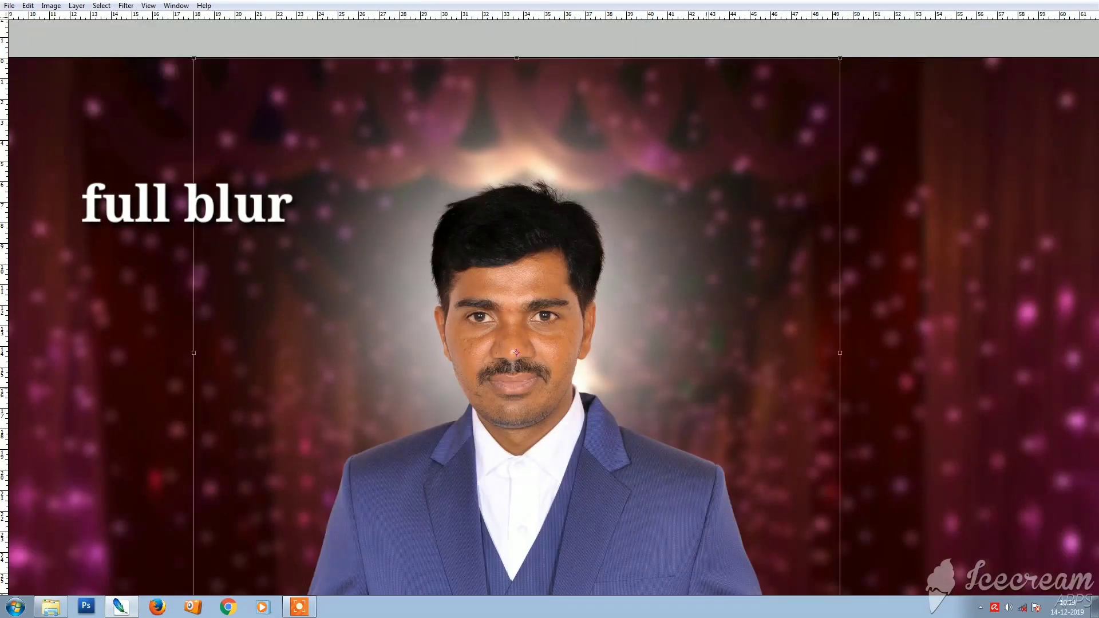
pyautogui.hotkey('ctrl', '-')
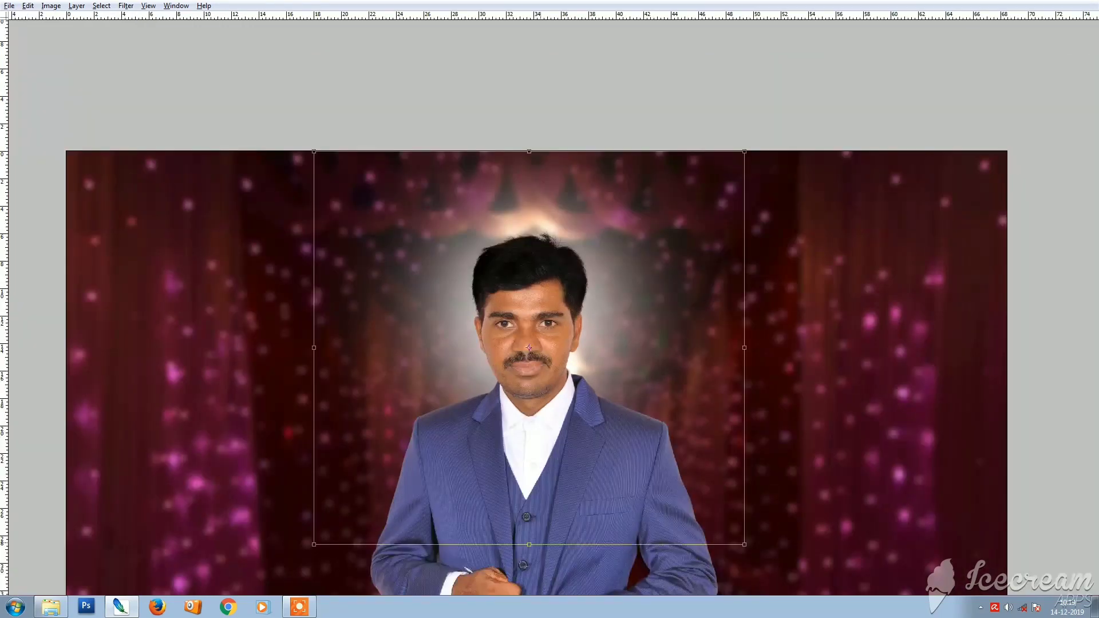
pyautogui.moveTo(529, 544); pyautogui.dragTo(530, 616)
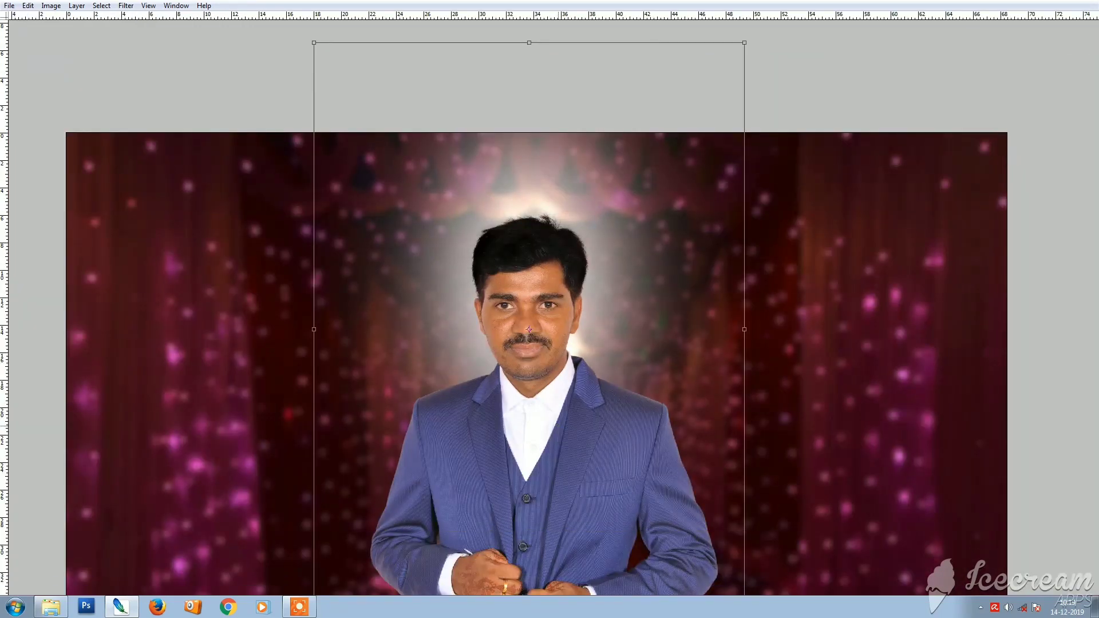
pyautogui.press('Return')
pyautogui.moveTo(555, 313); pyautogui.dragTo(558, 400)
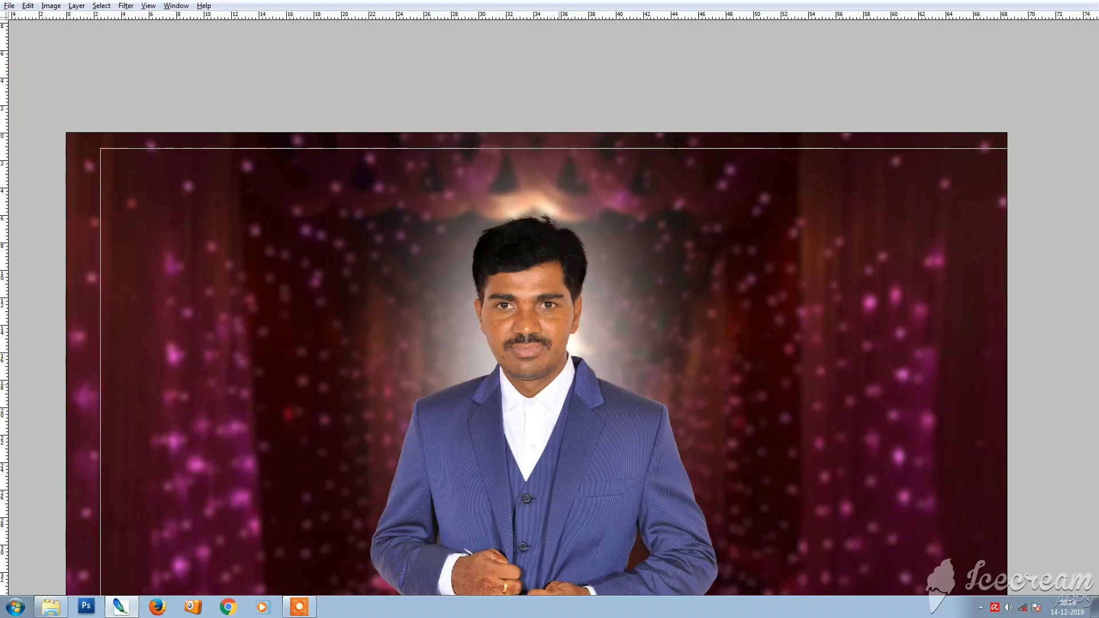
# - Use Free Transform to make the glow taller and wider and lower it so it surrounds the man's body
pyautogui.hotkey('ctrl', '-')
pyautogui.hotkey('ctrl', 't')
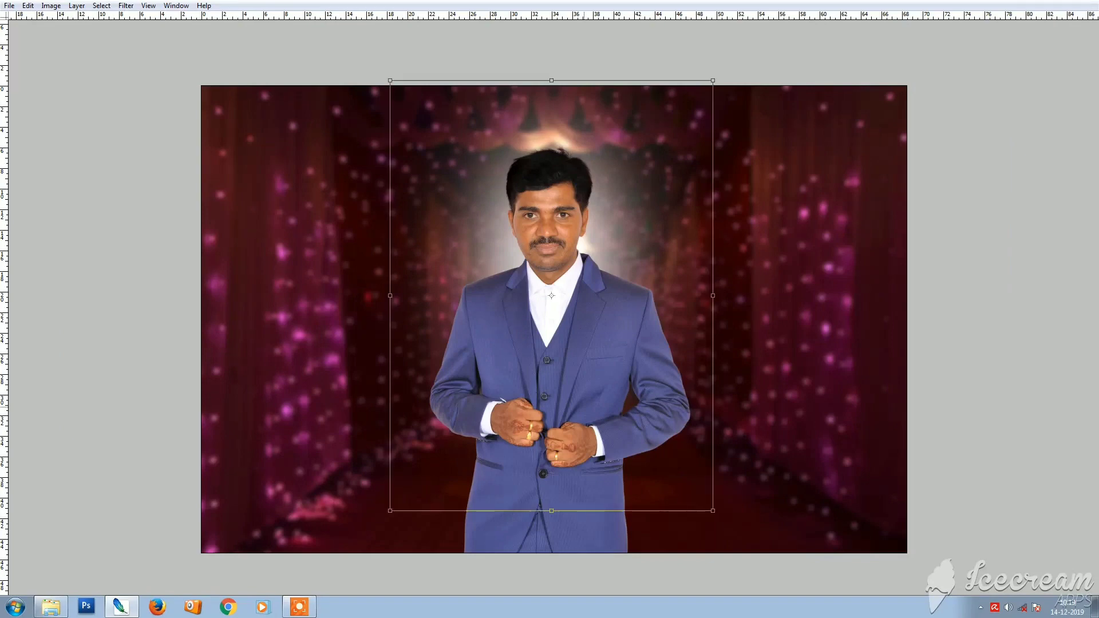
pyautogui.moveTo(550, 511); pyautogui.dragTo(551, 589)
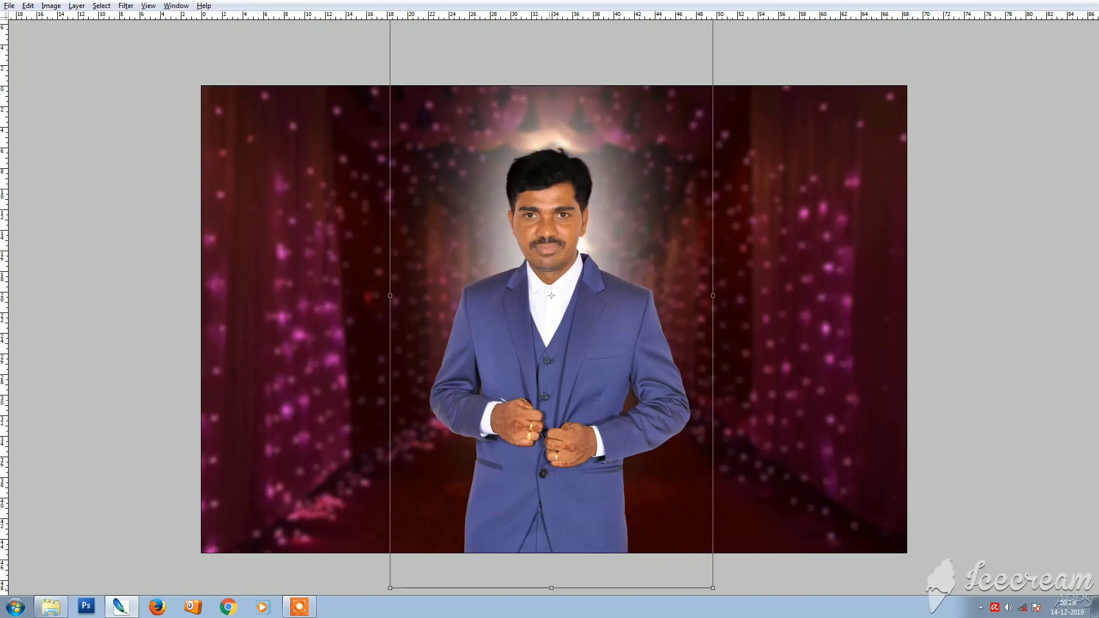
pyautogui.moveTo(569, 306); pyautogui.dragTo(565, 428)
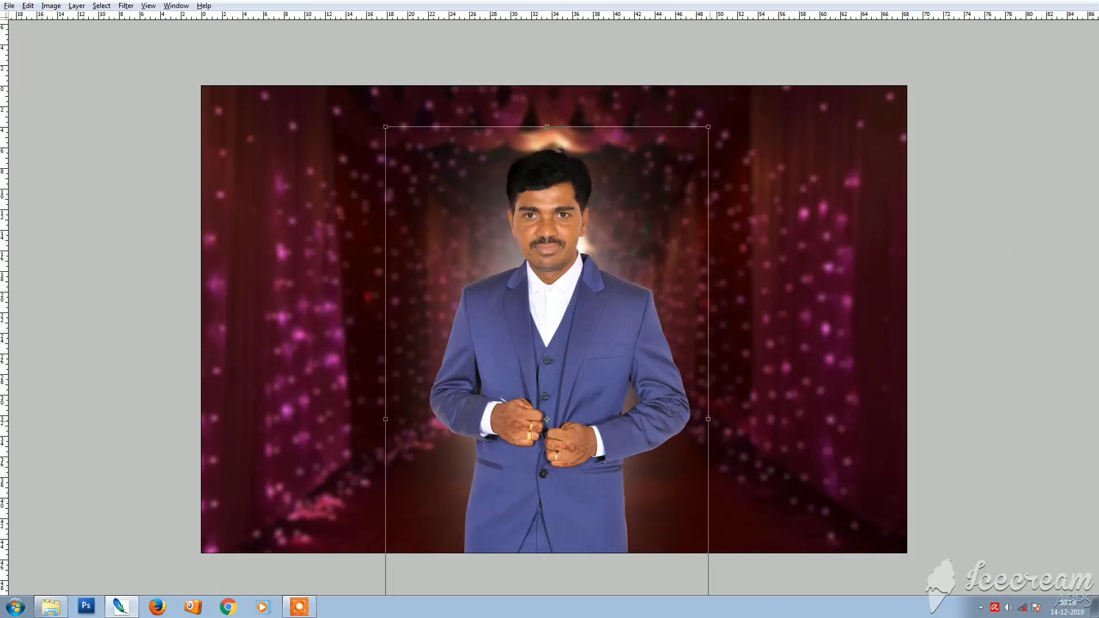
pyautogui.moveTo(710, 421); pyautogui.dragTo(741, 429)
pyautogui.moveTo(548, 122); pyautogui.dragTo(550, 82)
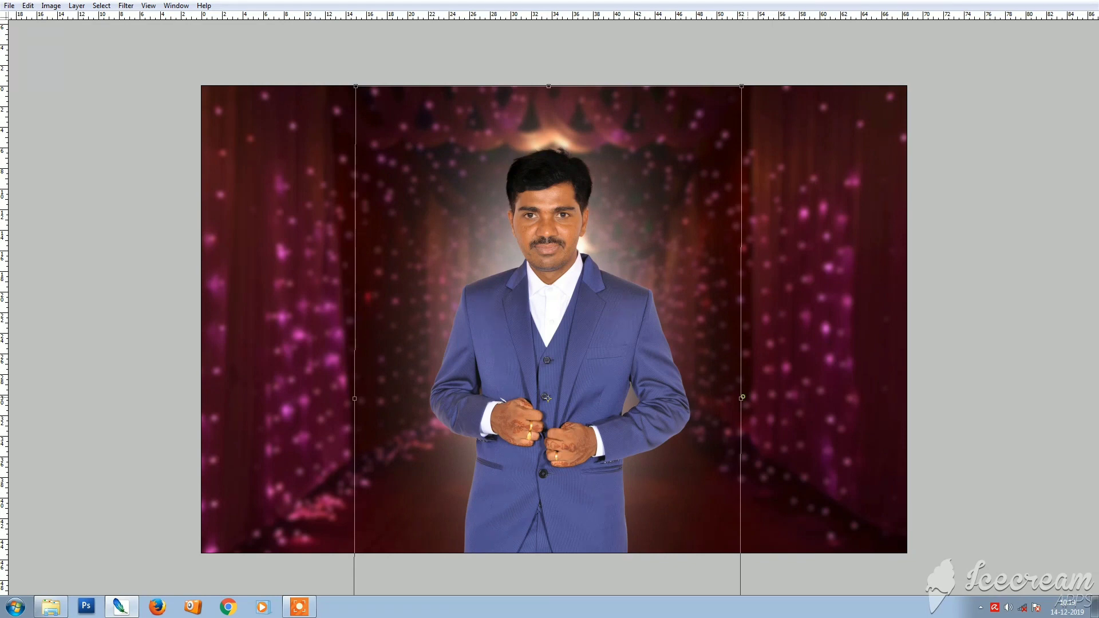
pyautogui.moveTo(742, 396); pyautogui.dragTo(753, 398)
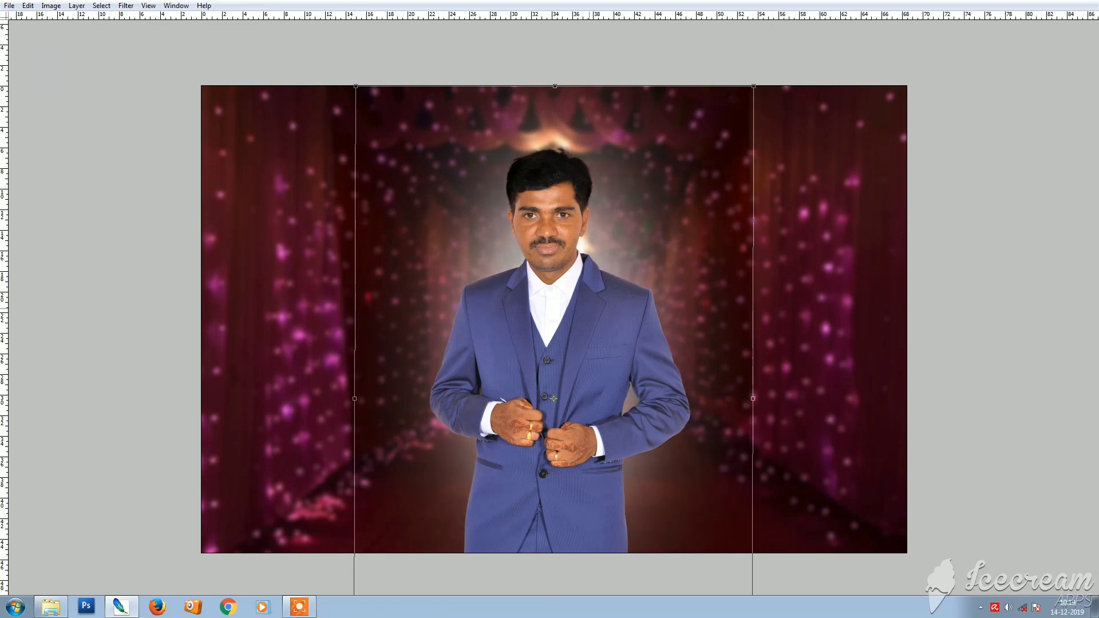
pyautogui.press('Return')
pyautogui.press('Tab')
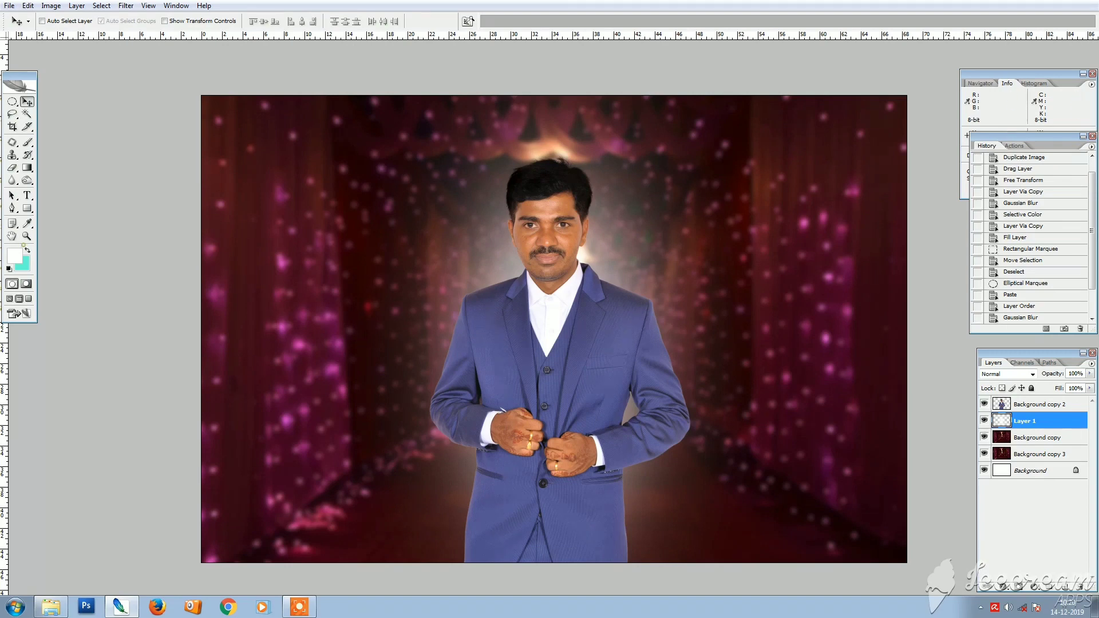
pyautogui.press('x')
pyautogui.hotkey('alt', 'BackSpace')
pyautogui.hotkey('ctrl', 'z')
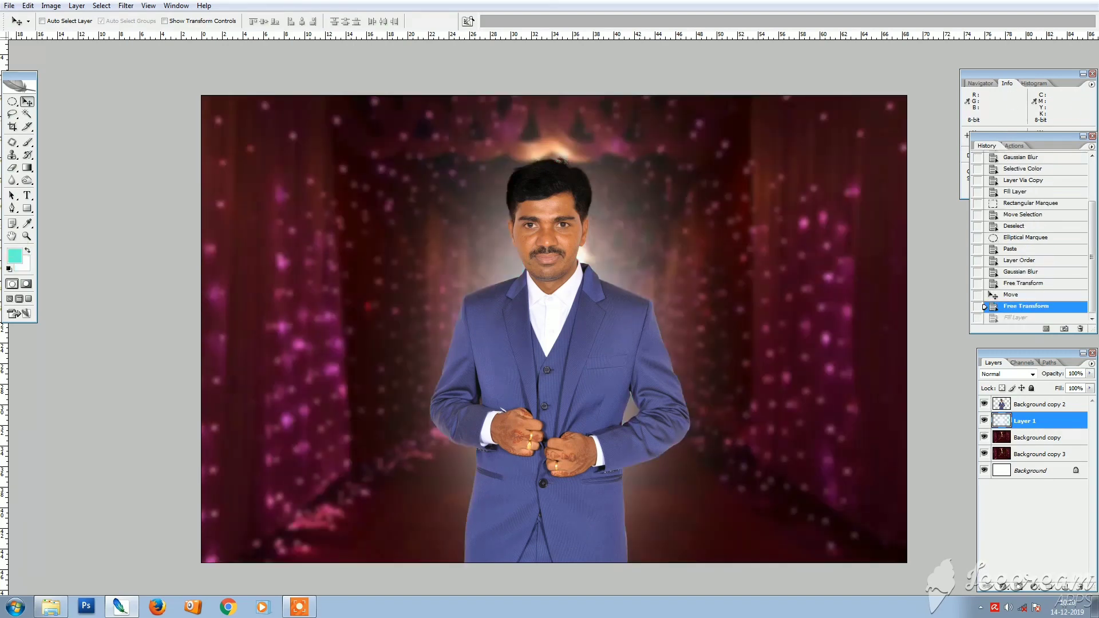
pyautogui.press('x')
# - Add a Color Overlay to Layer 1 and sample the pink ca3cae from the background lights as its colour
pyautogui.doubleClick(1080, 416)
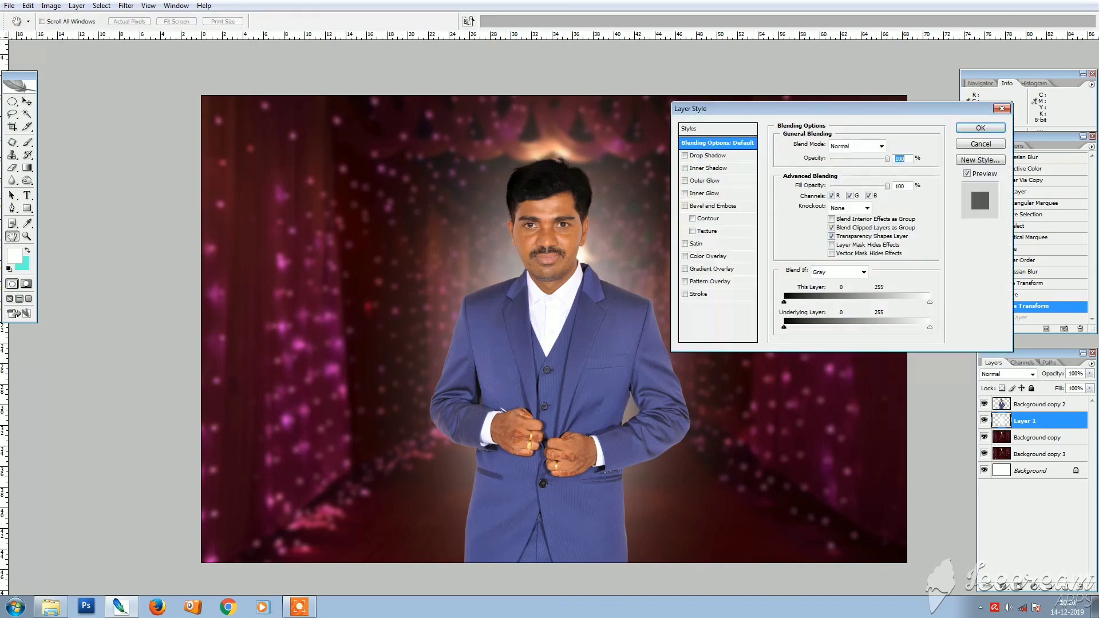
pyautogui.click(710, 256)
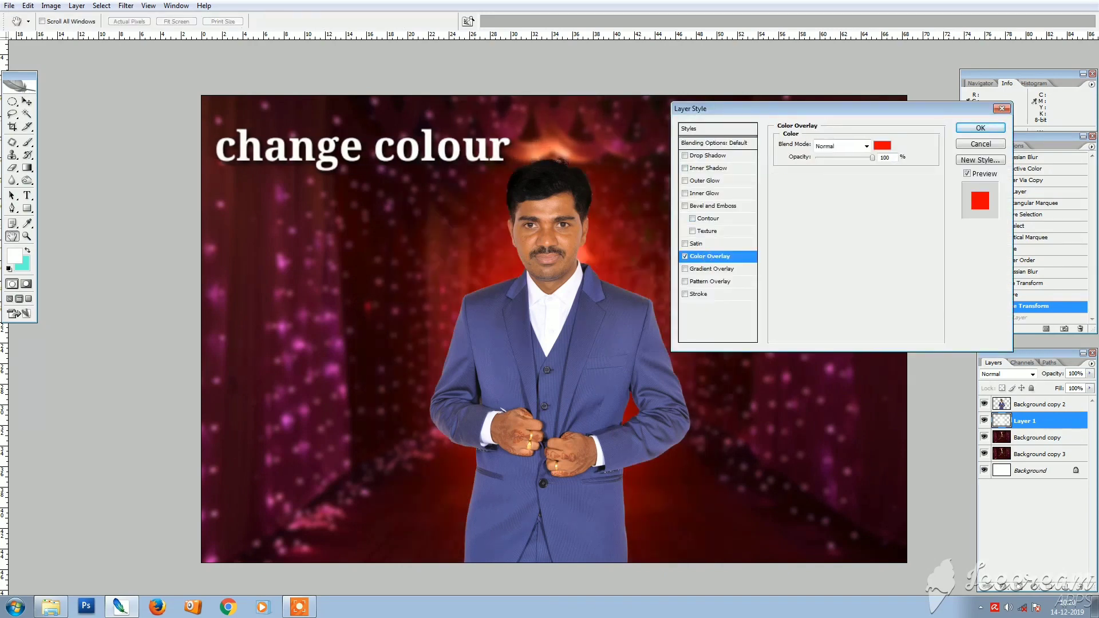
pyautogui.moveTo(802, 109); pyautogui.dragTo(959, 100)
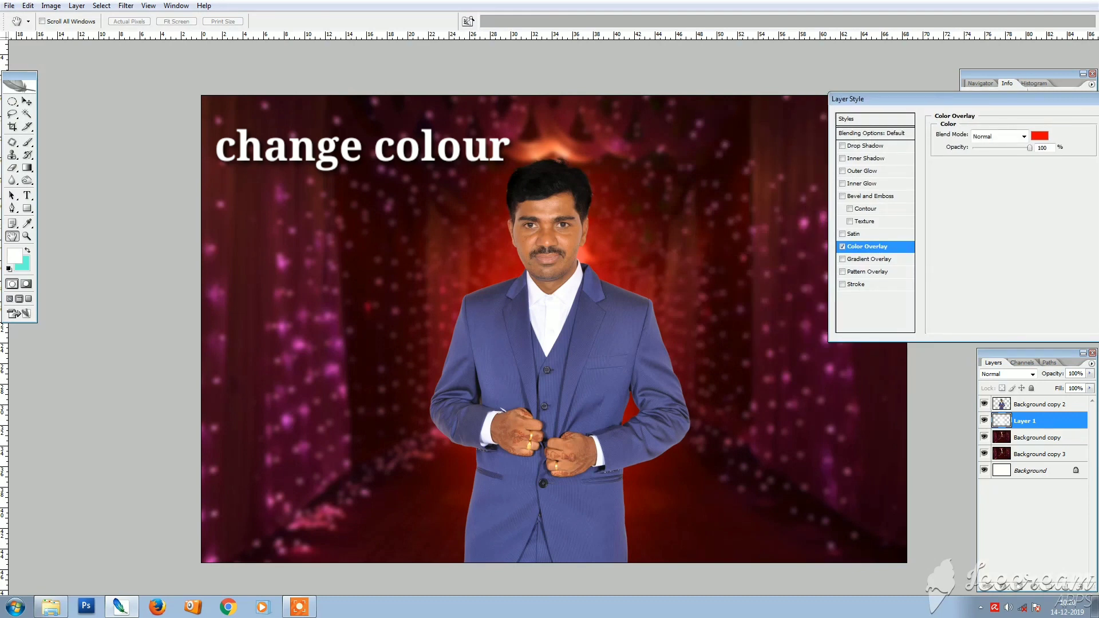
pyautogui.click(1040, 136)
pyautogui.click(283, 263)
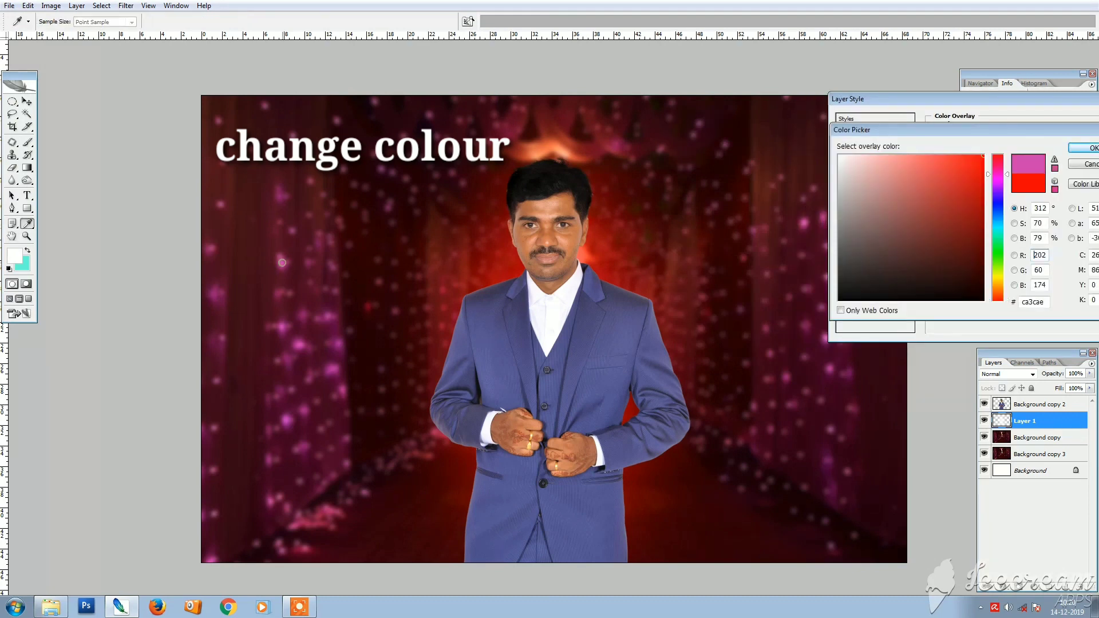
# - Try the lighter overlay colours ff93ea, e3bddb and white ffffff on the glow around the head
pyautogui.moveTo(940, 185)
pyautogui.mouseDown()
pyautogui.moveTo(866, 182)
pyautogui.moveTo(878, 163)
pyautogui.moveTo(937, 155)
pyautogui.moveTo(894, 165)
pyautogui.moveTo(835, 102)
pyautogui.moveTo(810, 142)
pyautogui.moveTo(833, 127)
pyautogui.mouseUp()
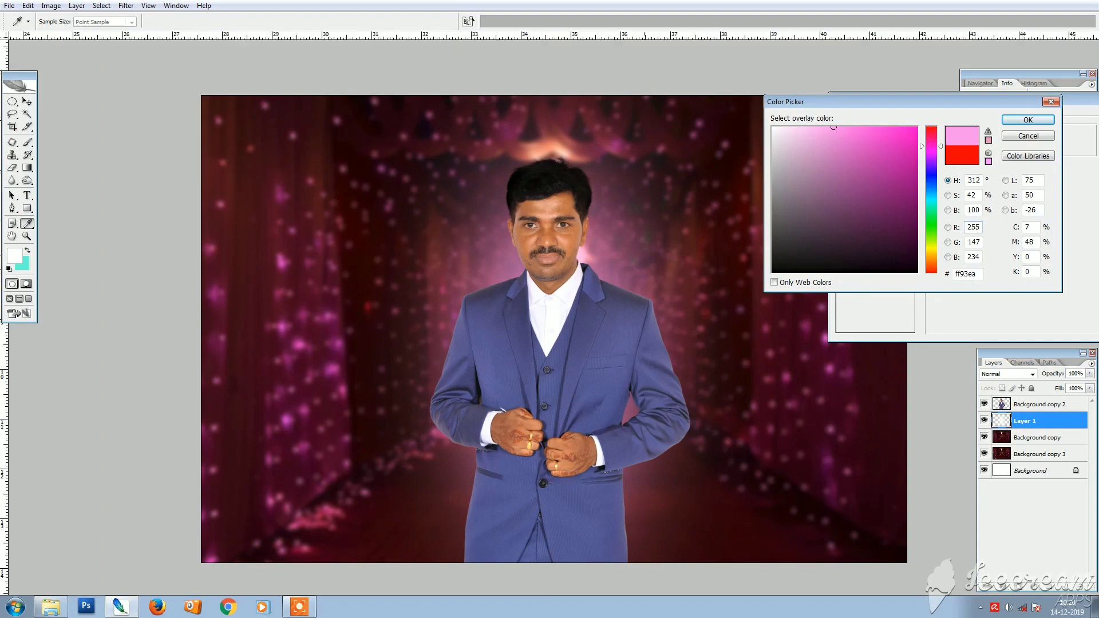
pyautogui.moveTo(514, 131); pyautogui.dragTo(603, 245)
pyautogui.click(796, 142)
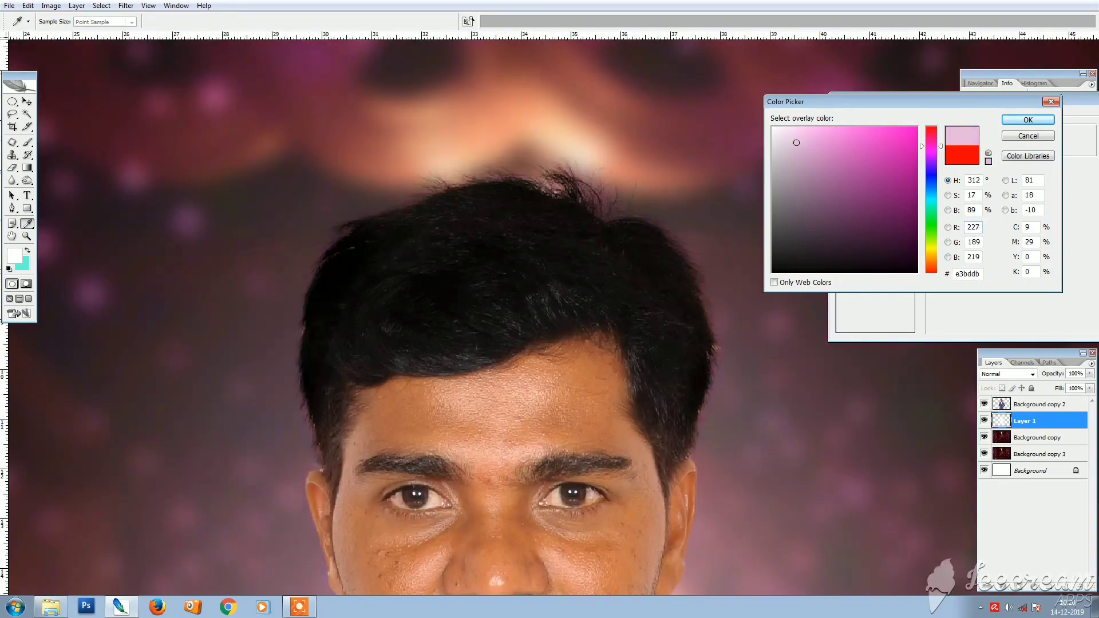
pyautogui.click(777, 151)
pyautogui.moveTo(776, 152)
pyautogui.mouseDown()
pyautogui.moveTo(852, 212)
pyautogui.moveTo(773, 127)
pyautogui.mouseUp()
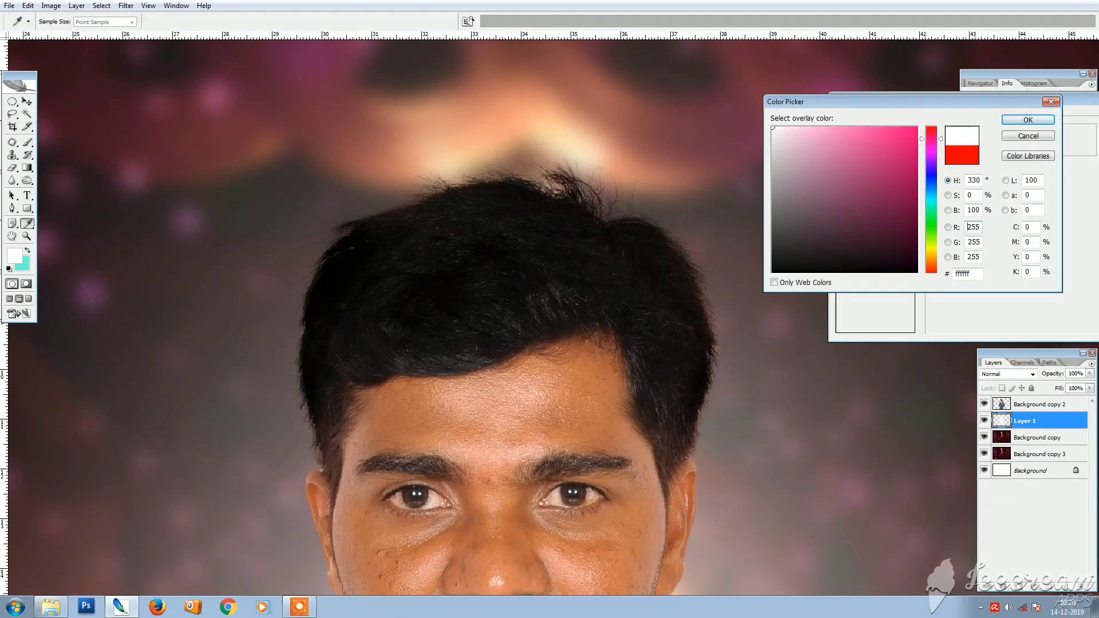
pyautogui.scroll(-3, 497, 210)
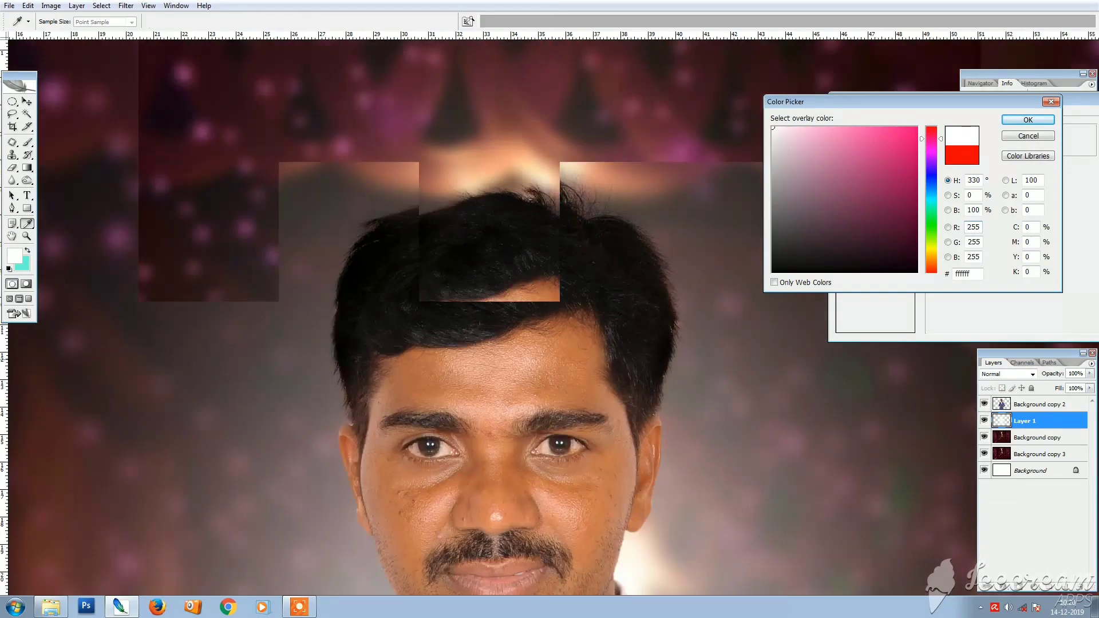
# - Set the glow's overlay colour to pink f491c2 and apply the layer style
pyautogui.click(829, 146)
pyautogui.click(831, 132)
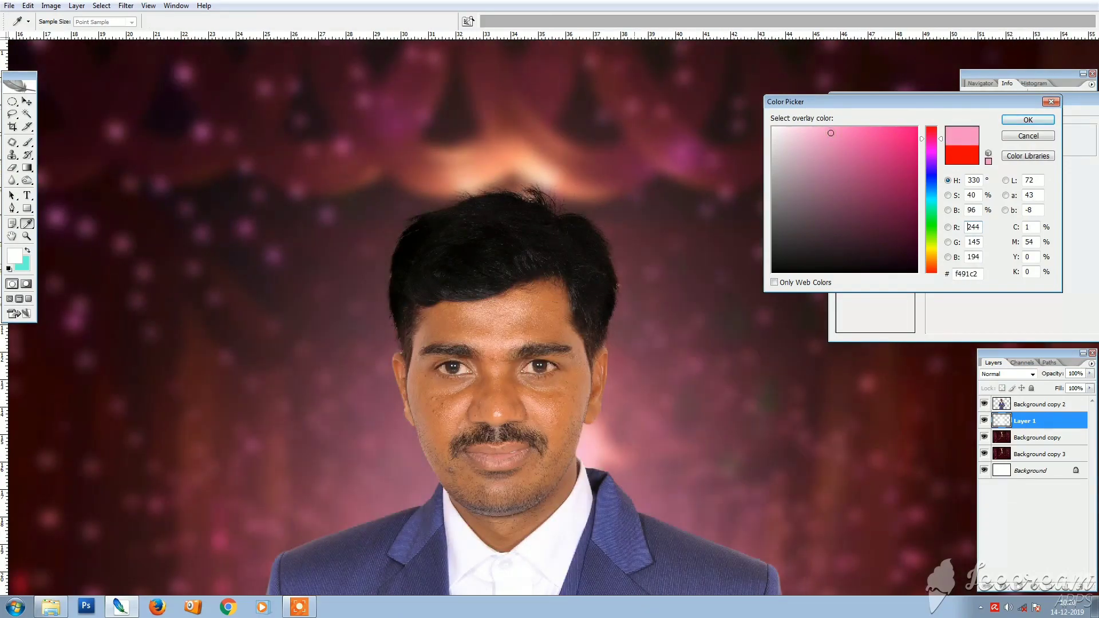
pyautogui.scroll(-1, 640, 267)
pyautogui.click(1028, 120)
pyautogui.moveTo(871, 96); pyautogui.dragTo(752, 96)
pyautogui.click(1024, 122)
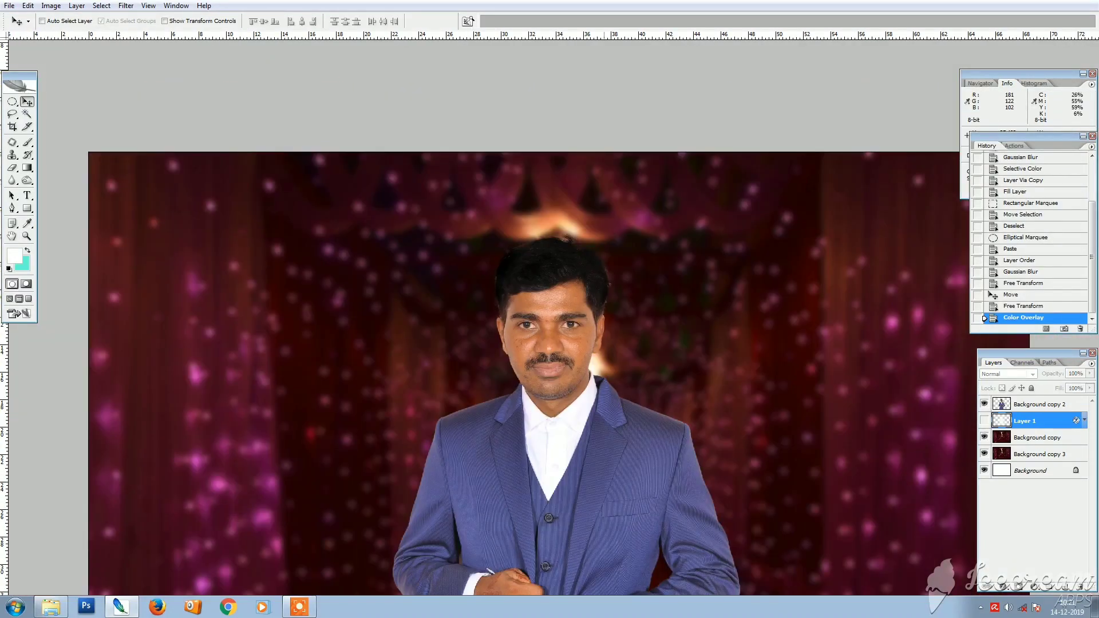
# - Compare the composite with the pink glow on Layer 1 hidden and shown, both in full and close to the face
pyautogui.moveTo(507, 201); pyautogui.dragTo(768, 520)
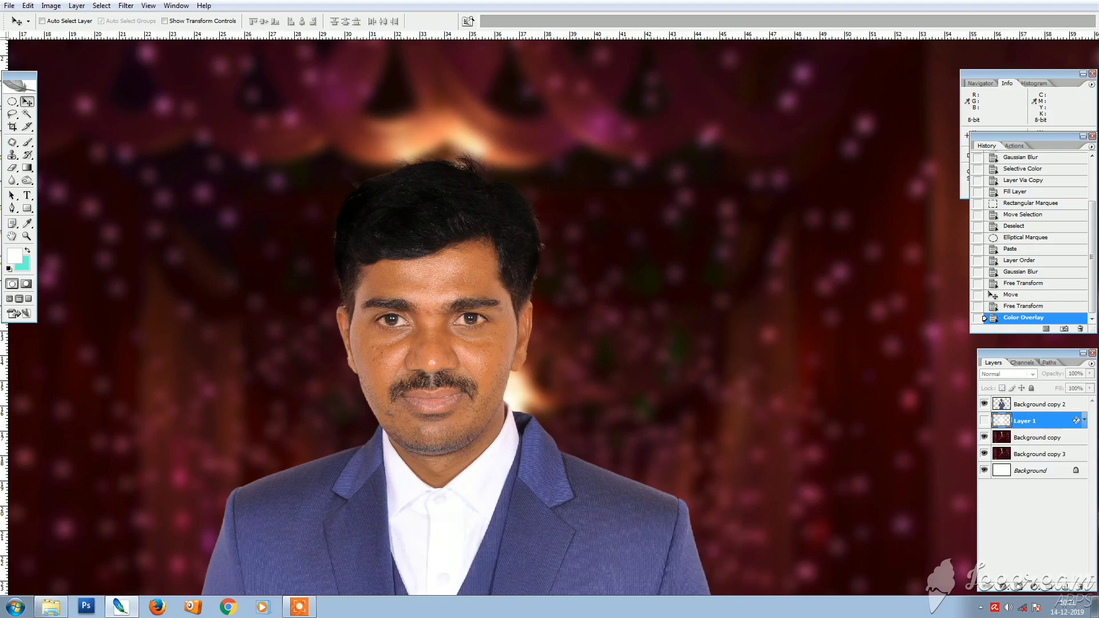
pyautogui.click(984, 420)
pyautogui.hotkey('ctrl', '-')
pyautogui.hotkey('ctrl', '-')
pyautogui.hotkey('ctrl', '-')
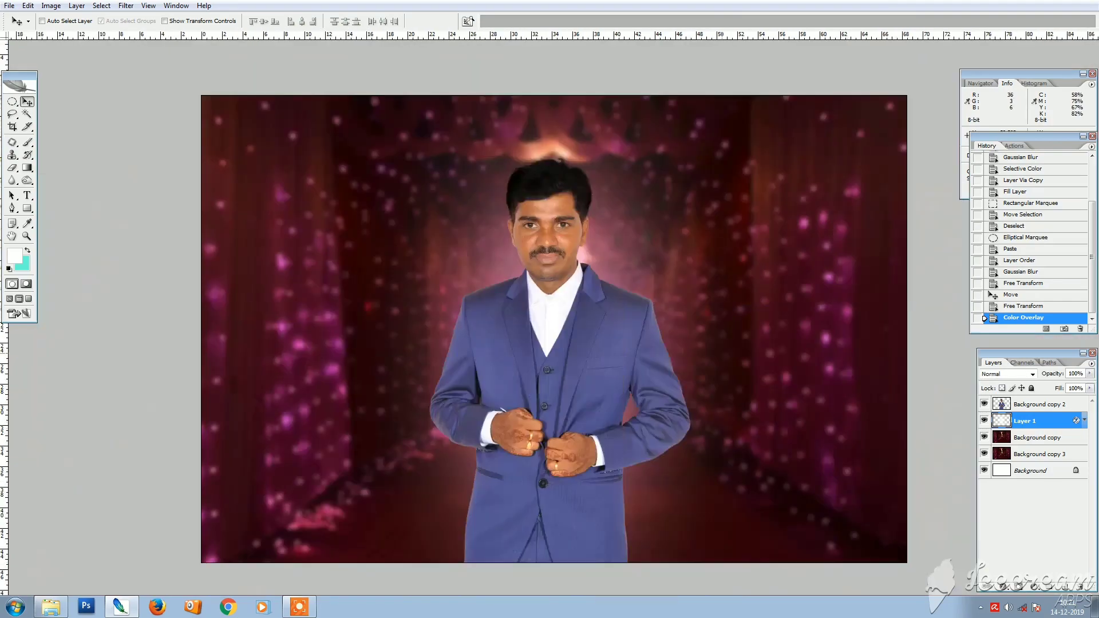
pyautogui.click(984, 421)
pyautogui.click(984, 421)
pyautogui.hotkey('ctrl', 't')
pyautogui.hotkey('ctrl', '-')
pyautogui.scroll(1, 591, 320)
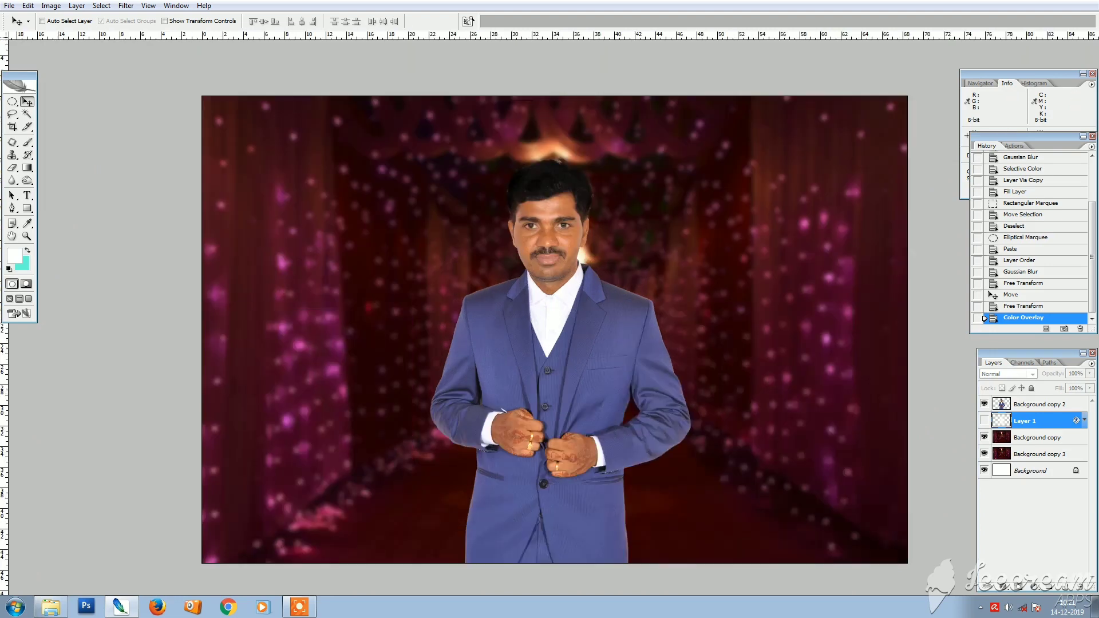
pyautogui.click(984, 421)
pyautogui.moveTo(582, 270); pyautogui.dragTo(578, 319)
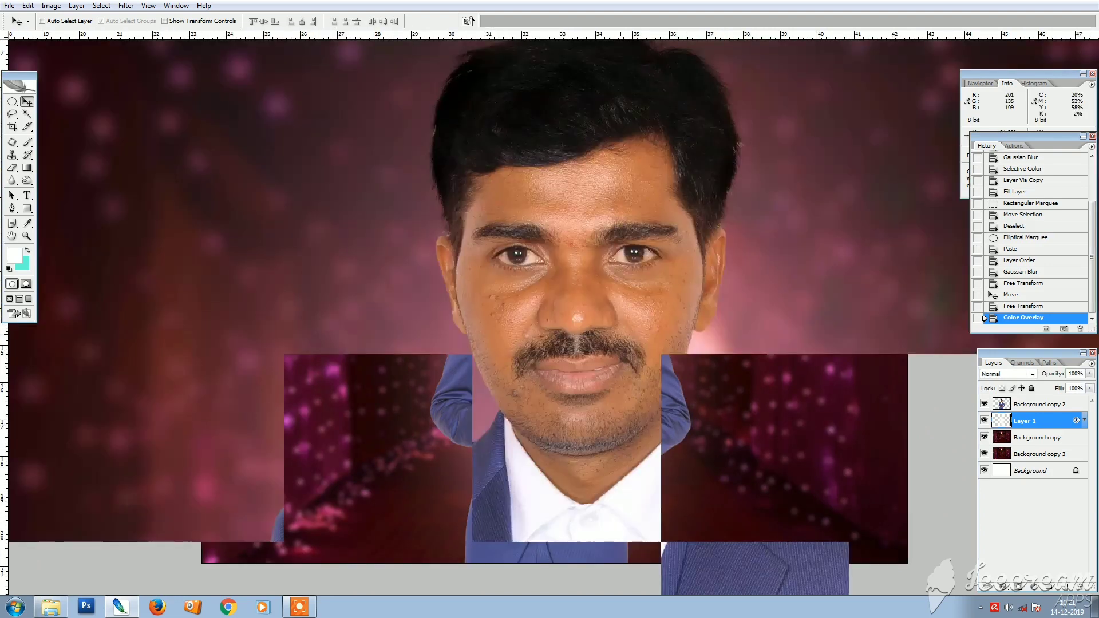
# - Brighten the cut-out portrait on Background copy 2 with Levels, setting the midtone input level to 1.09
pyautogui.keyDown('ctrl'); pyautogui.click(603, 314); pyautogui.keyUp('ctrl')
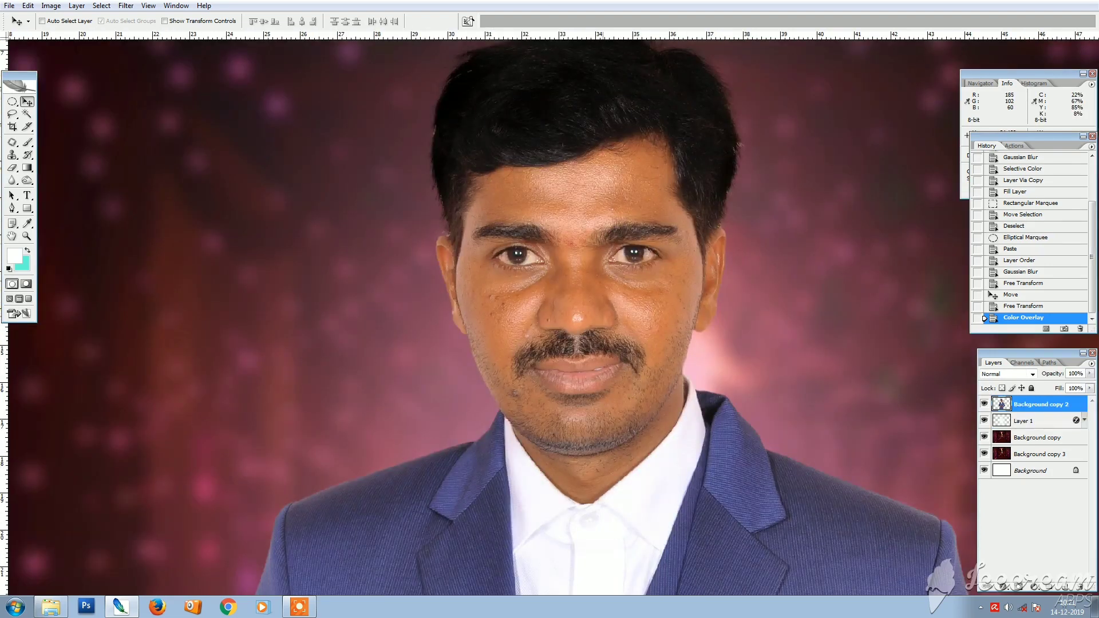
pyautogui.hotkey('ctrl', 'l')
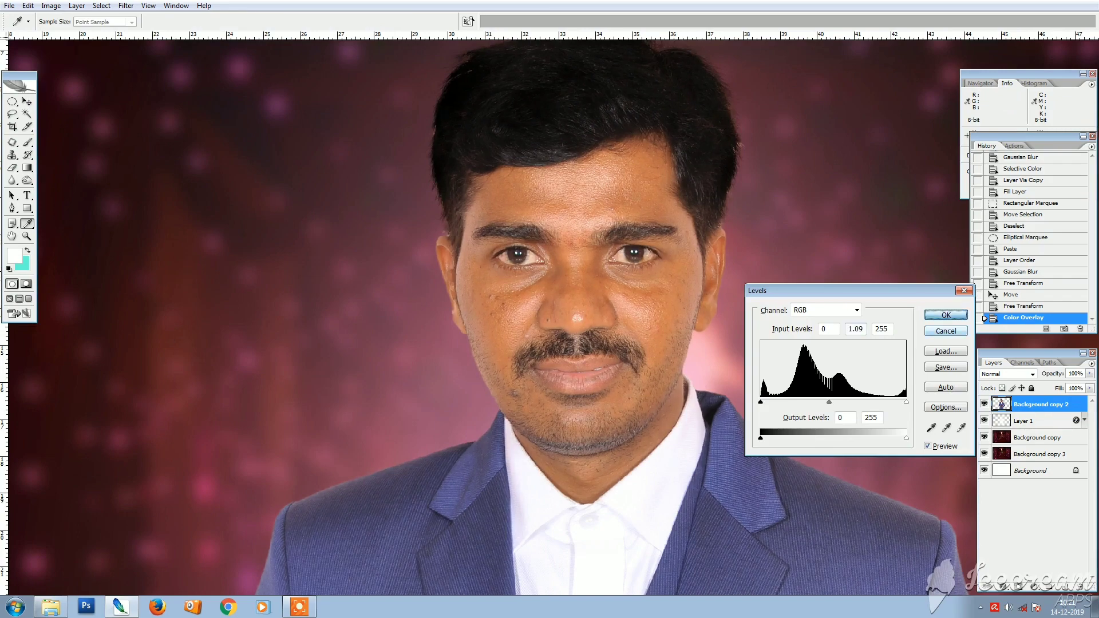
pyautogui.press('Return')
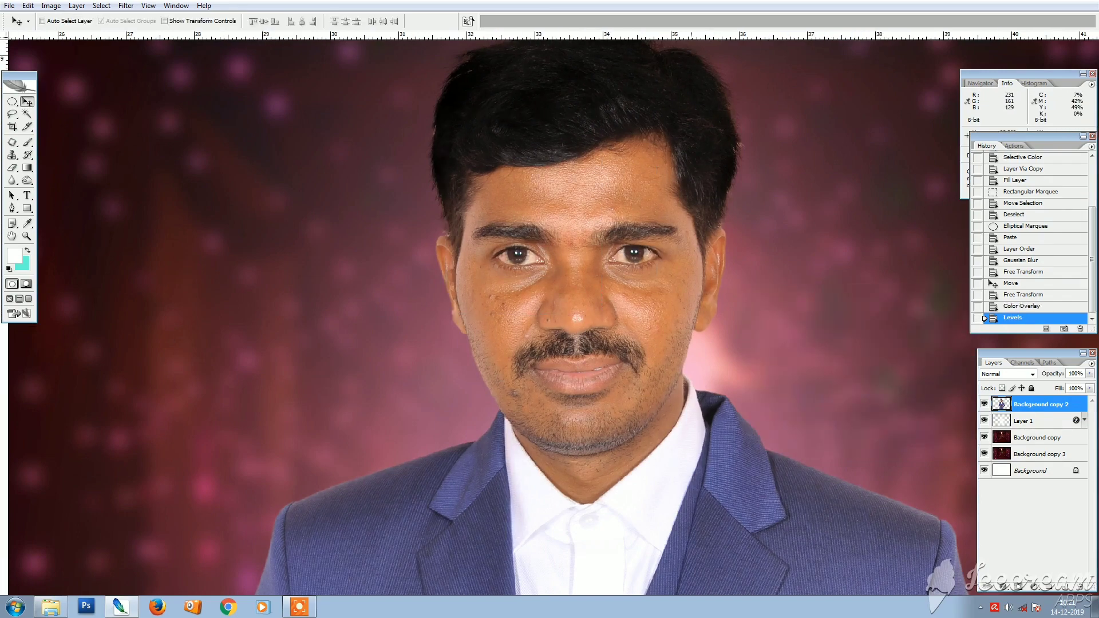
# - Outline the pale leftover fringe between the hair and the top of the image-left ear with a Pen path
pyautogui.hotkey('ctrl', '+')
pyautogui.hotkey('ctrl', '+')
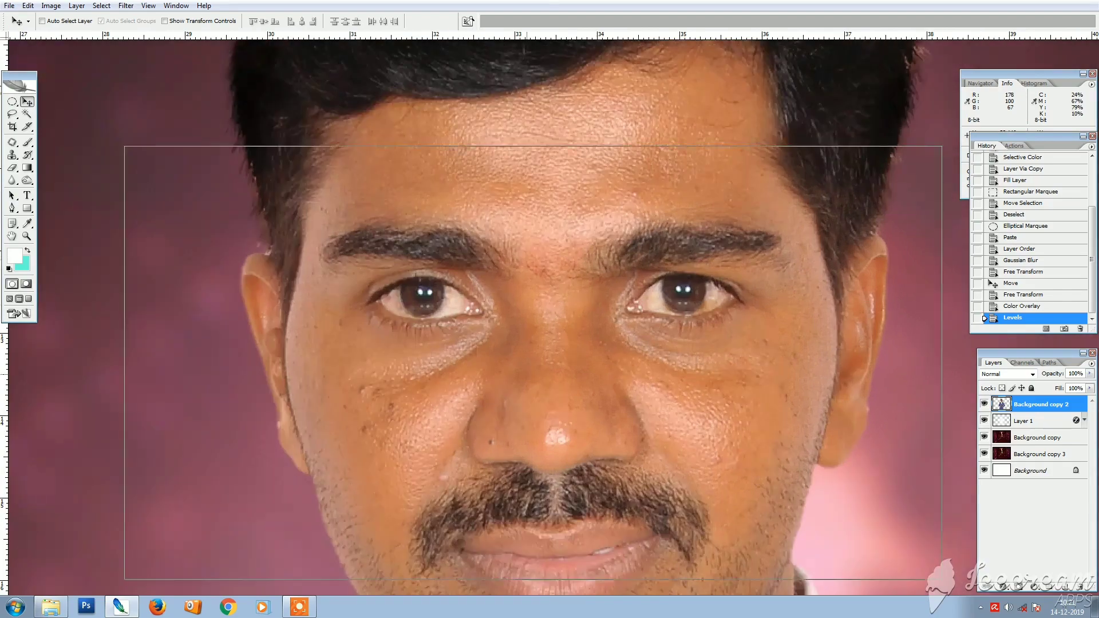
pyautogui.moveTo(83, 85); pyautogui.dragTo(295, 301)
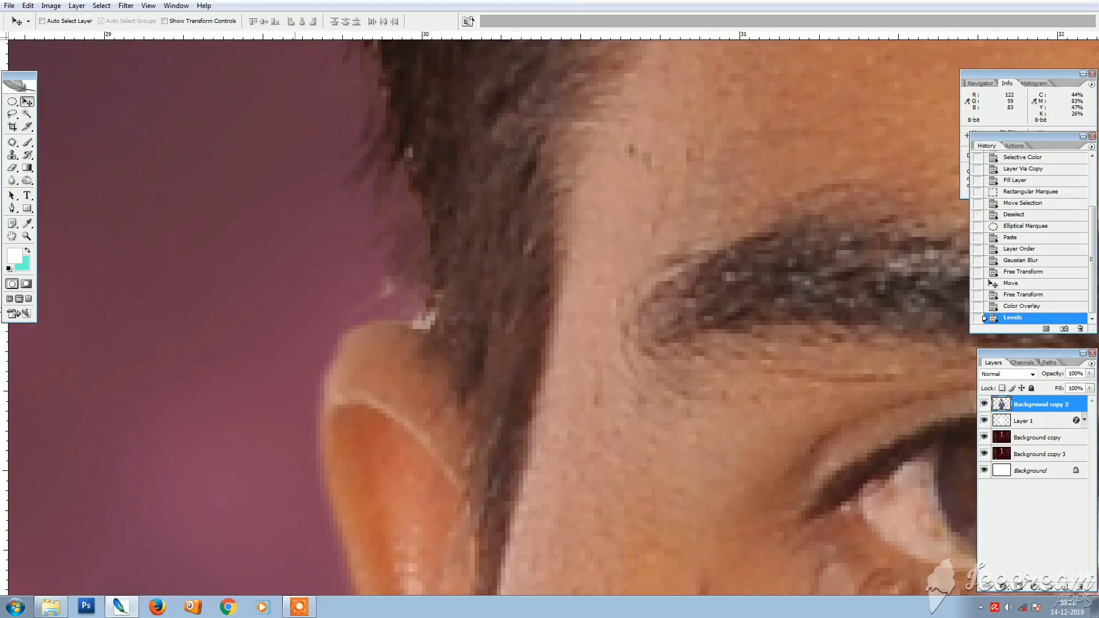
pyautogui.press('p')
pyautogui.click(297, 187)
pyautogui.click(329, 223)
pyautogui.click(353, 242)
pyautogui.click(385, 261)
pyautogui.click(428, 283)
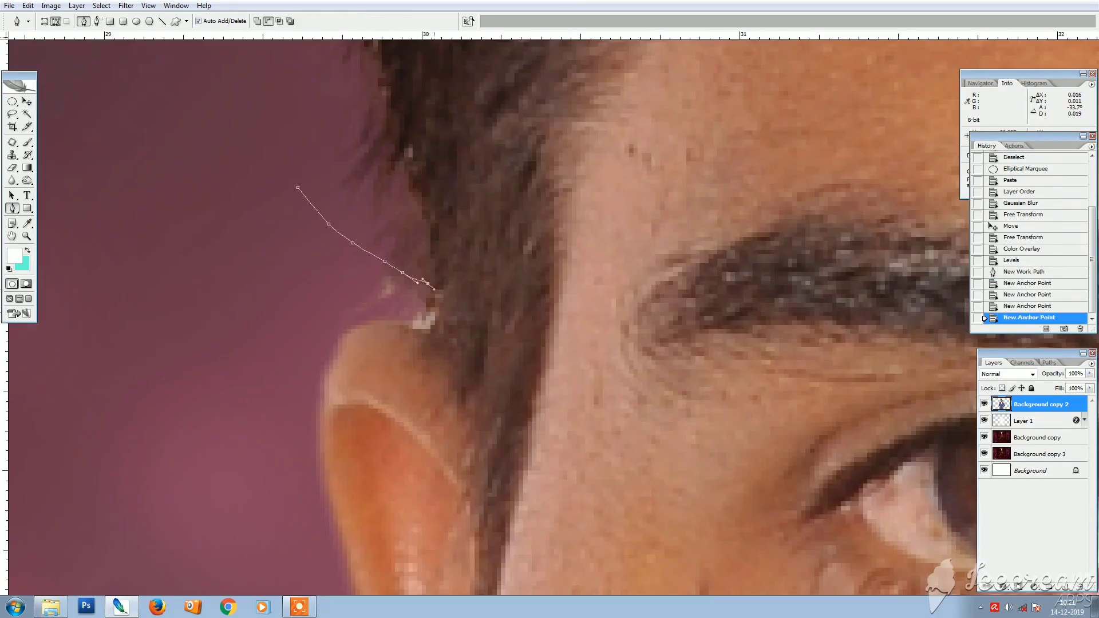
pyautogui.click(438, 291)
pyautogui.click(434, 323)
pyautogui.click(432, 332)
pyautogui.click(427, 335)
pyautogui.moveTo(385, 322); pyautogui.dragTo(277, 297)
pyautogui.moveTo(261, 226); pyautogui.dragTo(261, 214)
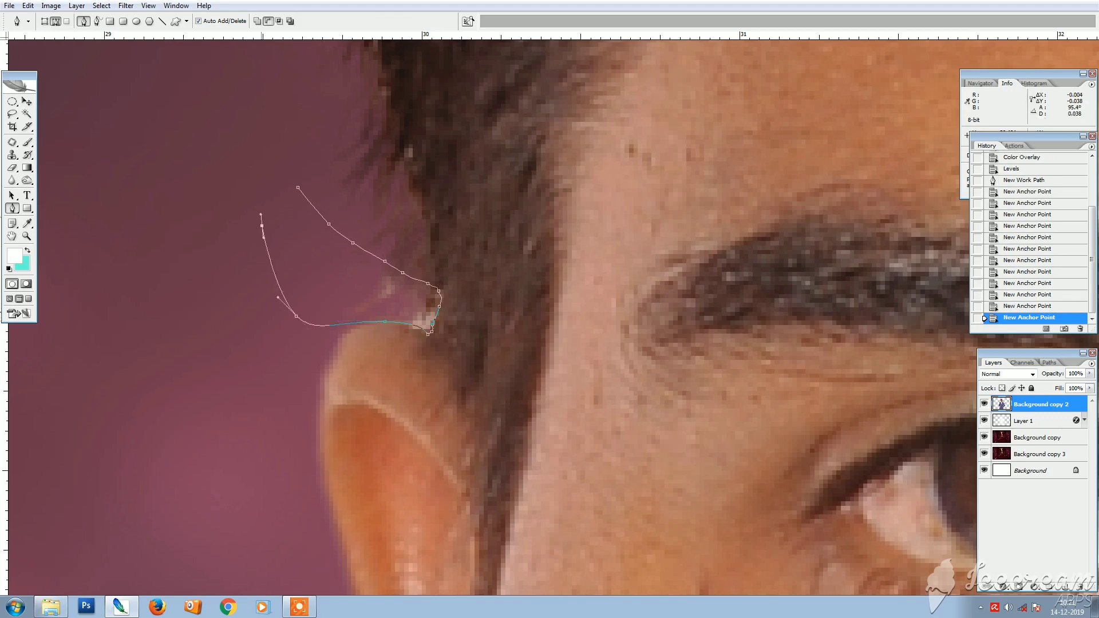
# - Turn the path into an inverted selection feathered by 2 pixels, delete the fringe above the ear and deselect
pyautogui.hotkey('ctrl', 'Return')
pyautogui.hotkey('ctrl', 'shift', 'i')
pyautogui.hotkey('ctrl', 'alt', 'd')
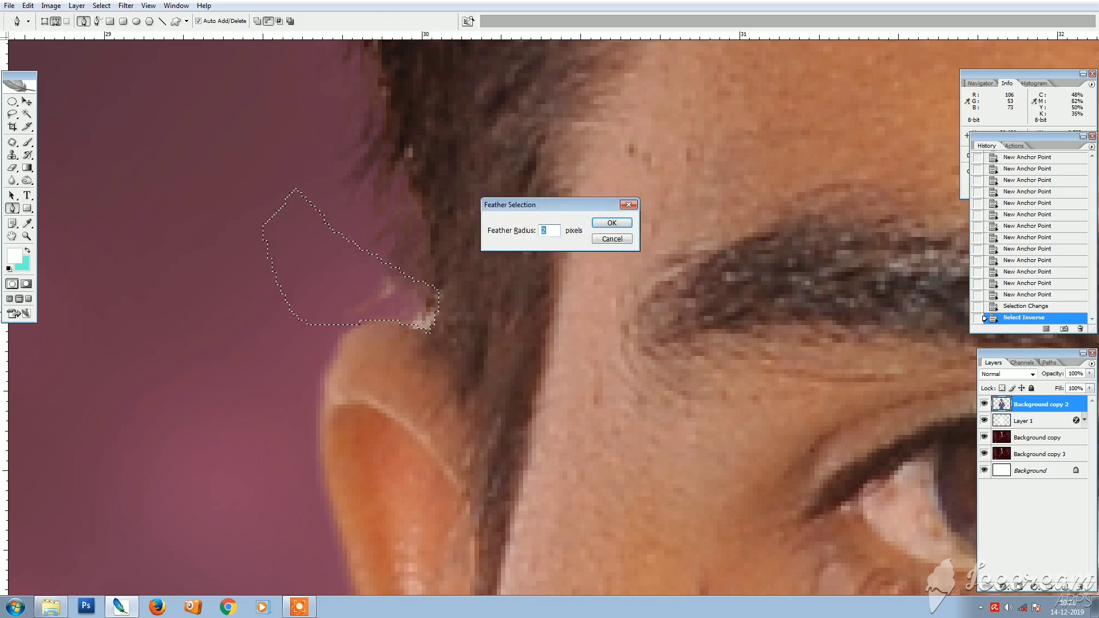
pyautogui.press('Return')
pyautogui.press('Delete')
pyautogui.press('Delete')
pyautogui.hotkey('ctrl', 'd')
pyautogui.press('v')
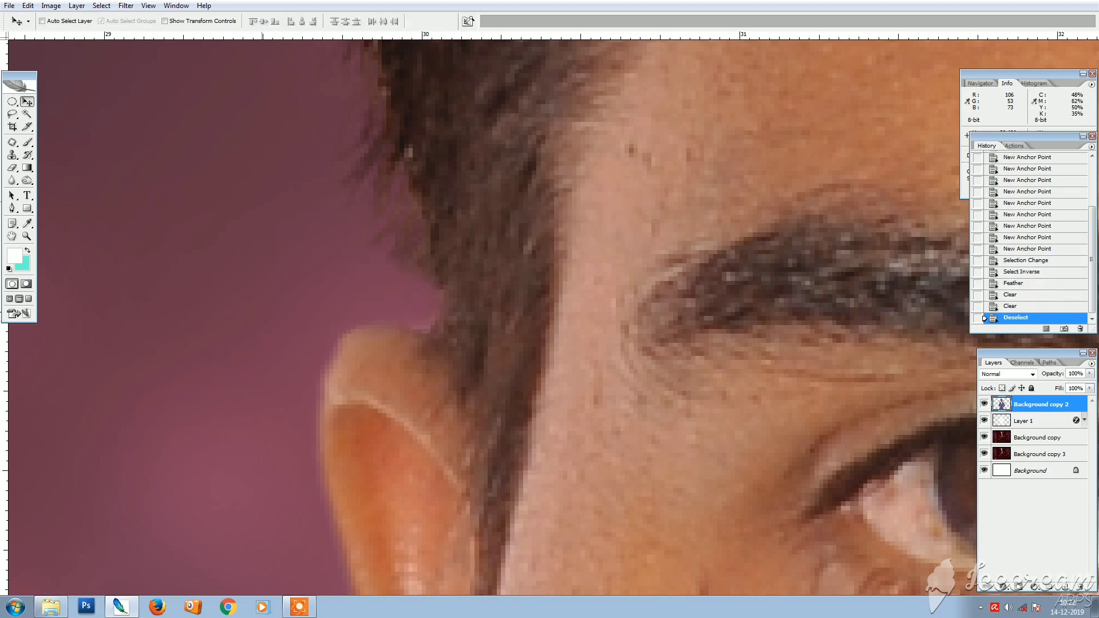
# - Try to patch the light strands on the image-left edge of the hair with darker hair
pyautogui.hotkey('ctrl', '-')
pyautogui.hotkey('ctrl', '-')
pyautogui.hotkey('ctrl', '-')
pyautogui.hotkey('ctrl', '-')
pyautogui.hotkey('ctrl', '-')
pyautogui.hotkey('ctrl', '-')
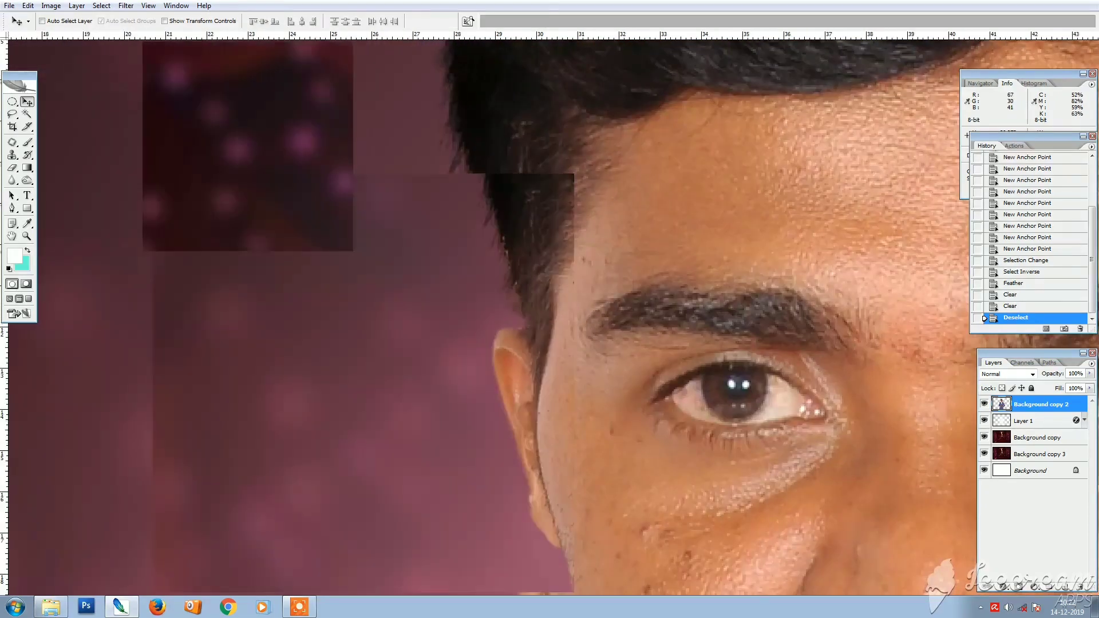
pyautogui.scroll(3, 547, 175)
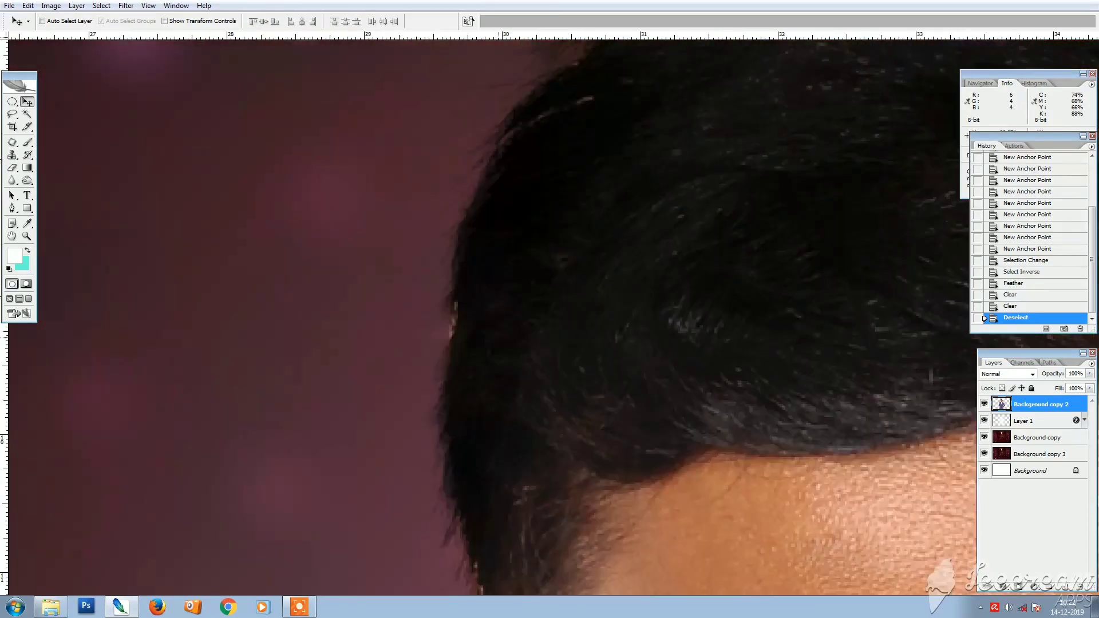
pyautogui.press('j')
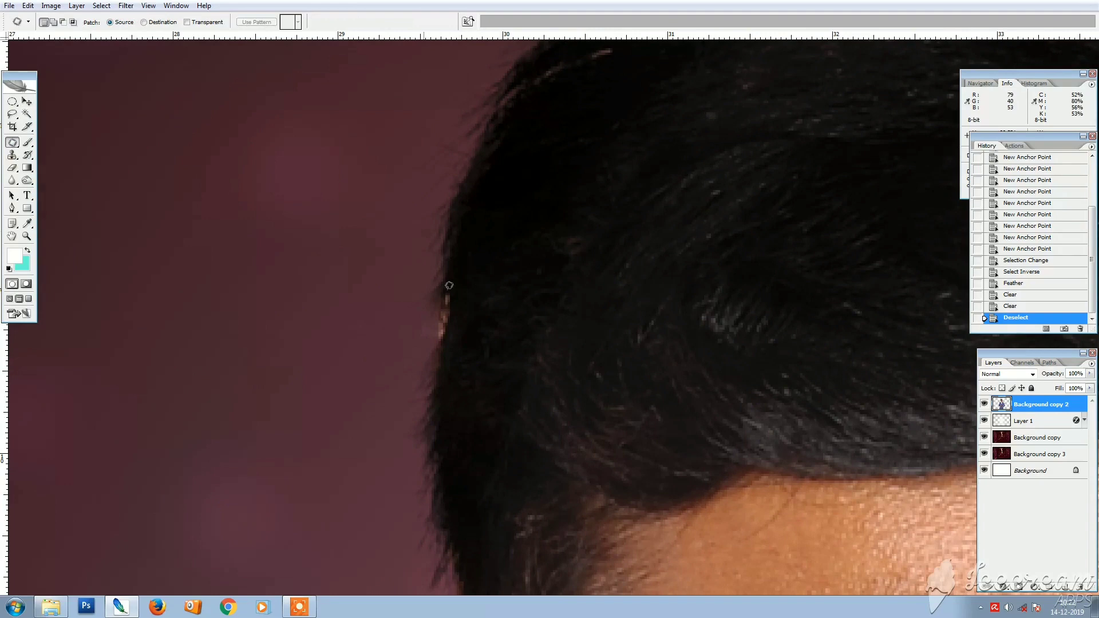
pyautogui.moveTo(437, 324)
pyautogui.mouseDown()
pyautogui.moveTo(466, 331)
pyautogui.moveTo(518, 304)
pyautogui.mouseUp()
pyautogui.hotkey('ctrl', 'd')
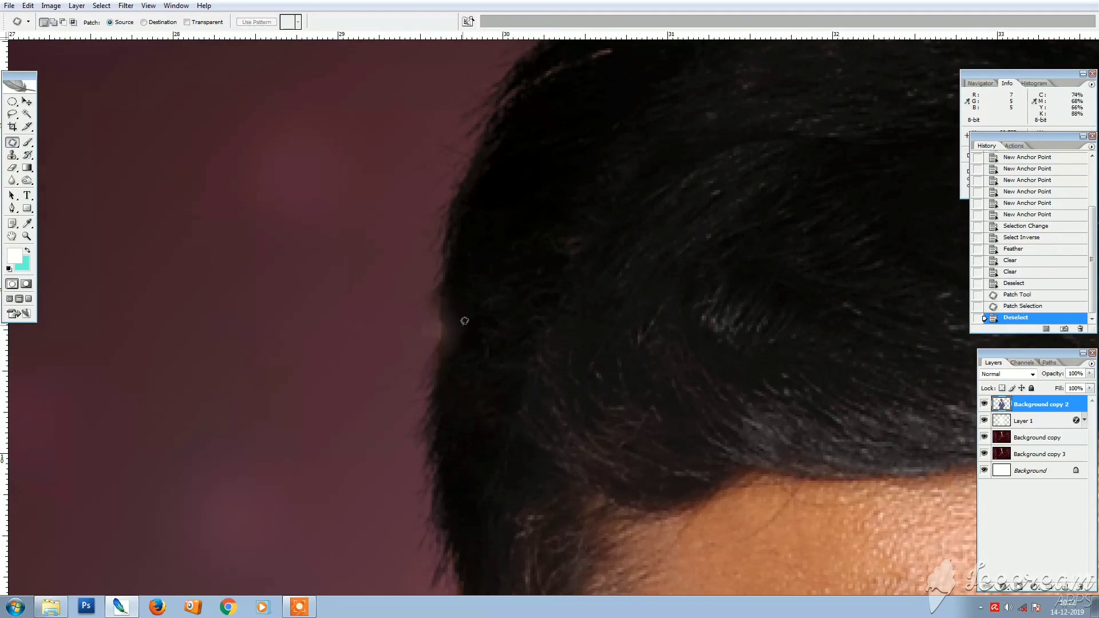
pyautogui.hotkey('ctrl', 'alt', 'z')
pyautogui.hotkey('ctrl', 'alt', 'z')
pyautogui.hotkey('ctrl', 'd')
# - Clone dark hair over the light strands on the image-left hair edge with a 10 px Clone Stamp brush
pyautogui.press('s')
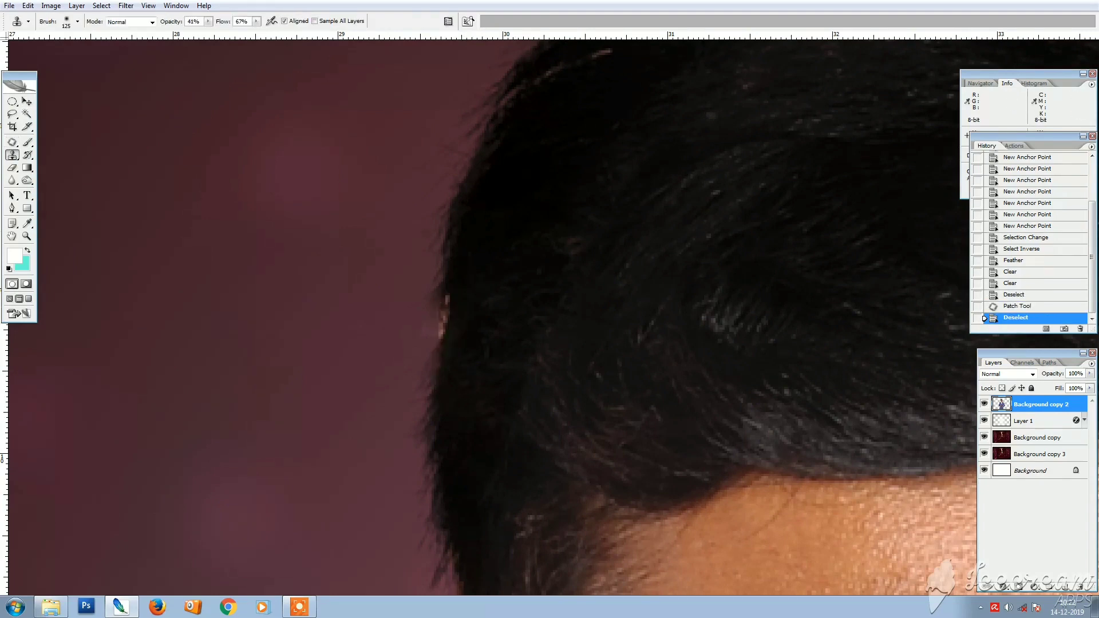
pyautogui.rightClick(436, 153)
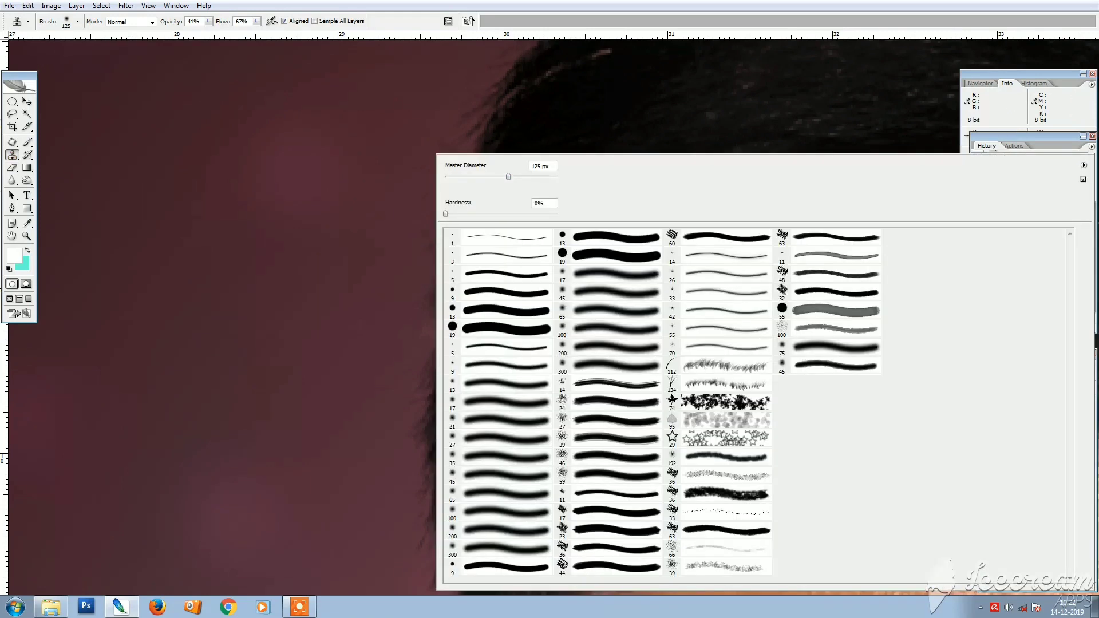
pyautogui.click(350, 241)
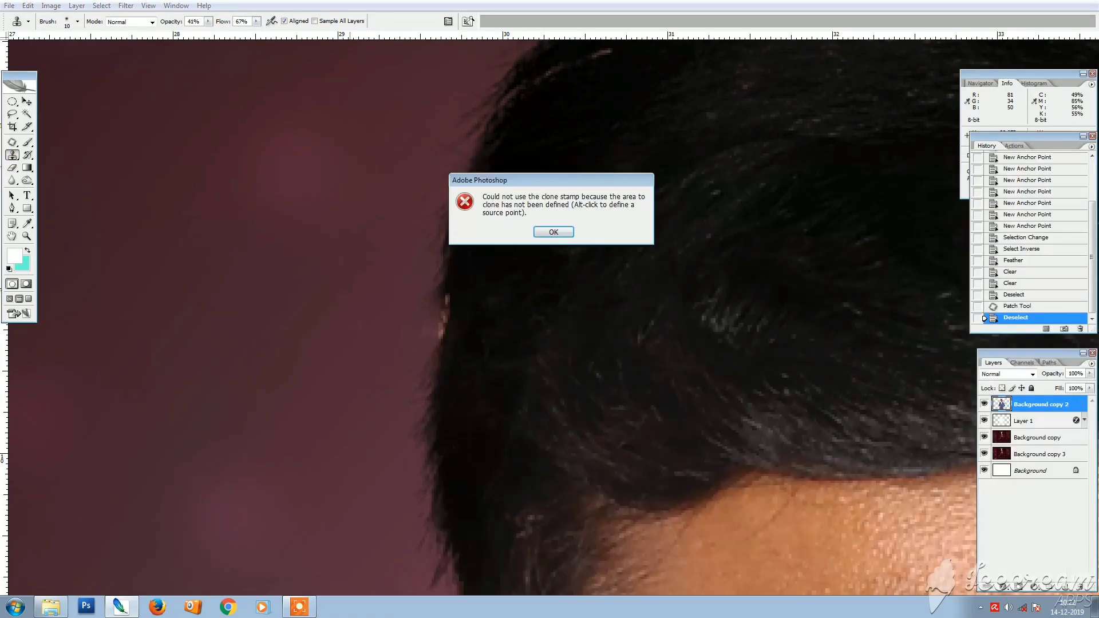
pyautogui.click(543, 234)
pyautogui.moveTo(449, 302); pyautogui.dragTo(442, 348)
pyautogui.click(441, 343)
pyautogui.click(442, 343)
# - Clone hair over the light strands along the image-left temple and sideburn down towards the ear
pyautogui.moveTo(465, 515); pyautogui.dragTo(464, 270)
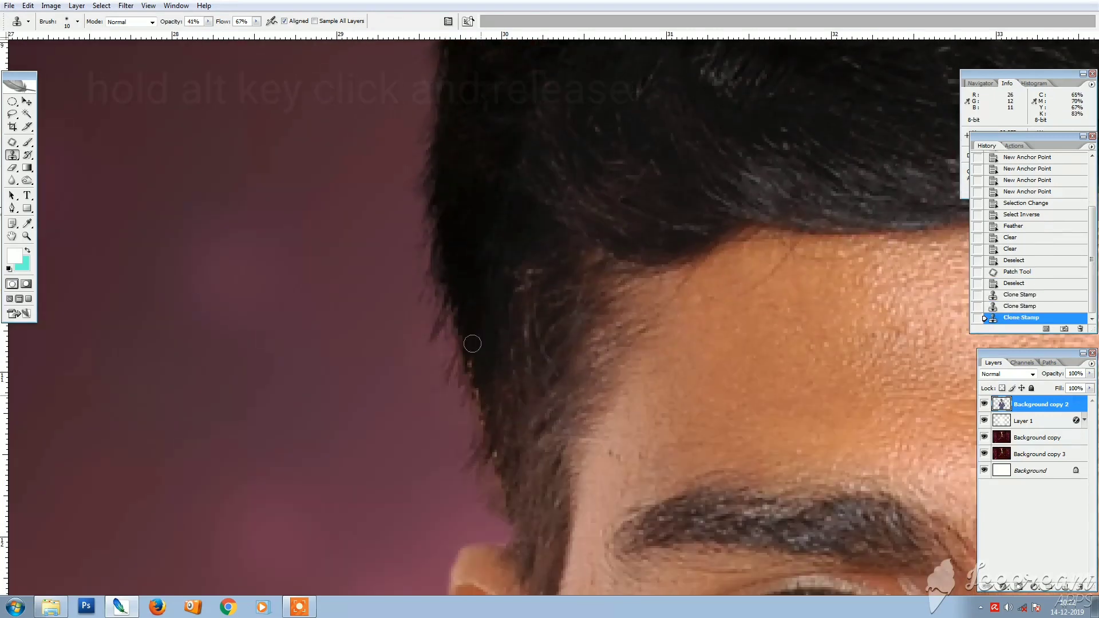
pyautogui.moveTo(472, 344); pyautogui.dragTo(480, 394)
pyautogui.click(480, 396)
pyautogui.keyDown('alt'); pyautogui.click(493, 355); pyautogui.keyUp('alt')
pyautogui.click(487, 395)
pyautogui.click(498, 416)
pyautogui.click(497, 453)
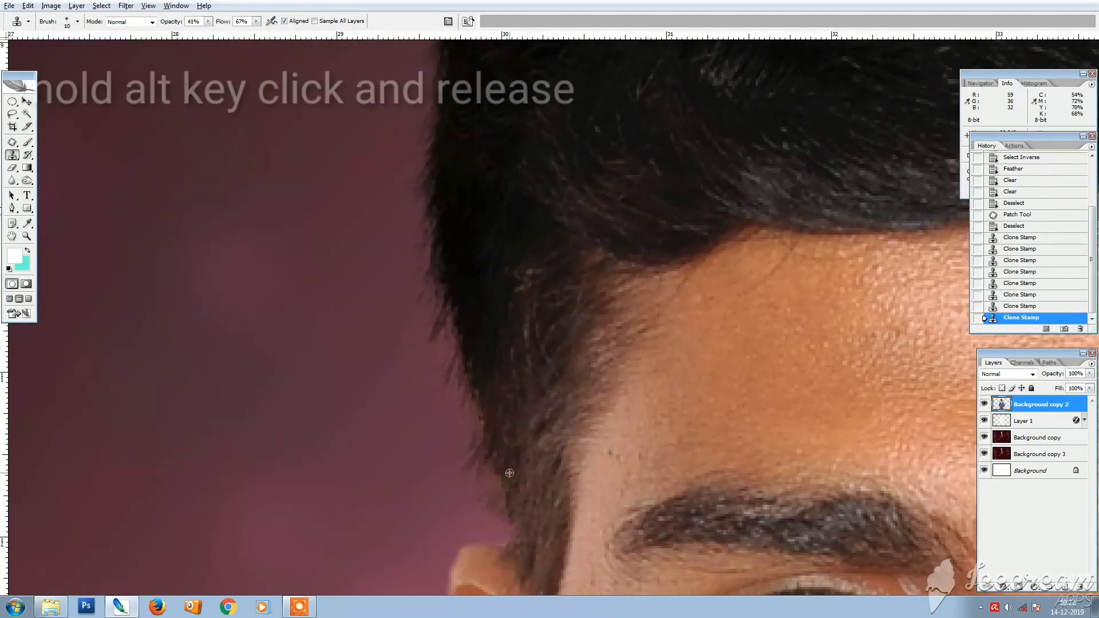
pyautogui.keyDown('alt'); pyautogui.click(509, 473); pyautogui.keyUp('alt')
pyautogui.click(506, 504)
pyautogui.click(509, 509)
# - Clone dark hair over the light strands and reddish fringe on the upper image-left curve of the hair
pyautogui.moveTo(544, 229); pyautogui.dragTo(494, 489)
pyautogui.moveTo(701, 189); pyautogui.dragTo(510, 473)
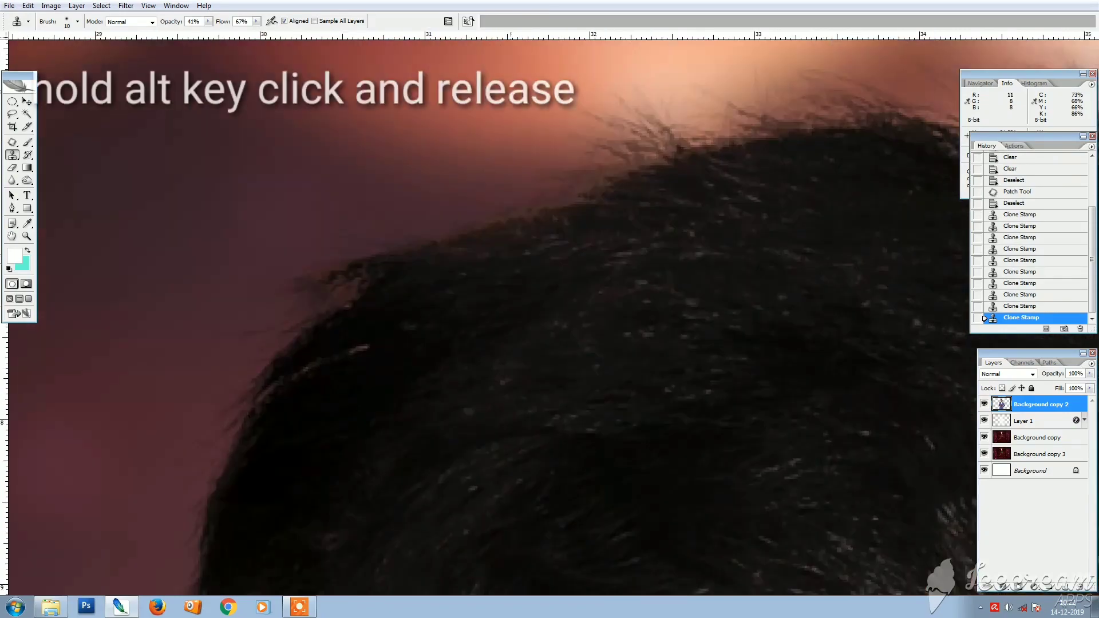
pyautogui.keyDown('alt'); pyautogui.click(405, 334); pyautogui.keyUp('alt')
pyautogui.moveTo(363, 344); pyautogui.dragTo(400, 348)
pyautogui.keyDown('alt'); pyautogui.click(372, 305); pyautogui.keyUp('alt')
pyautogui.moveTo(348, 308); pyautogui.dragTo(336, 320)
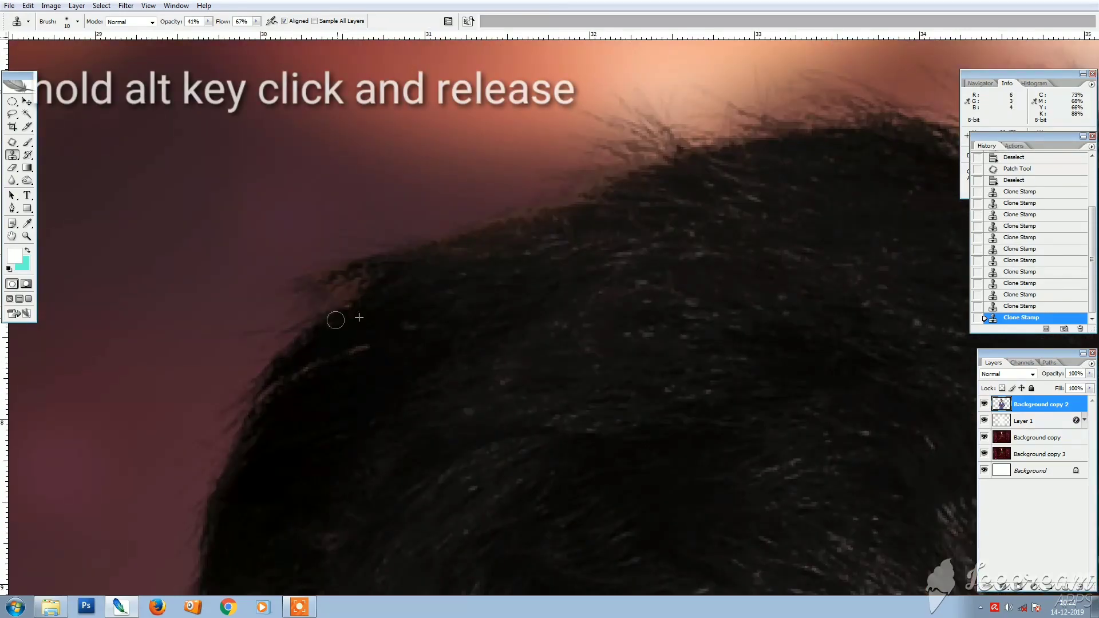
pyautogui.click(347, 293)
pyautogui.click(508, 245)
# - Touch up the image-right edge of the hair with dark hair sampled for the Clone Stamp
pyautogui.moveTo(941, 258); pyautogui.dragTo(525, 305)
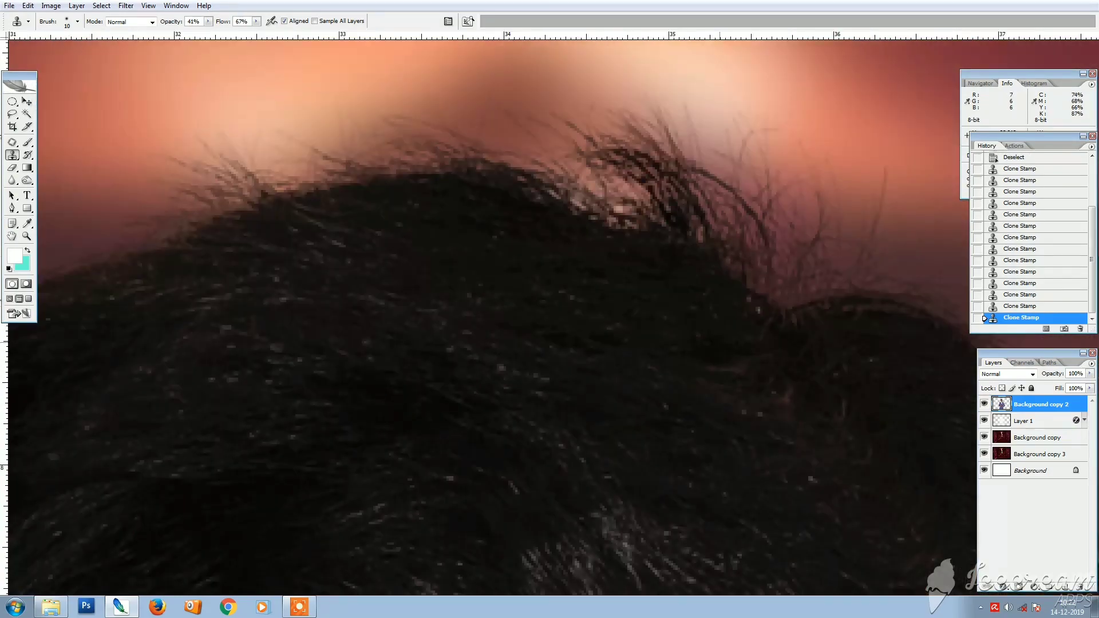
pyautogui.moveTo(720, 342)
pyautogui.mouseDown()
pyautogui.moveTo(445, 245)
pyautogui.moveTo(509, 232)
pyautogui.mouseUp()
pyautogui.moveTo(839, 586)
pyautogui.mouseDown()
pyautogui.moveTo(494, 354)
pyautogui.moveTo(544, 411)
pyautogui.moveTo(498, 395)
pyautogui.mouseUp()
pyautogui.hotkey('ctrl', 'z')
pyautogui.keyDown('alt'); pyautogui.click(495, 378); pyautogui.keyUp('alt')
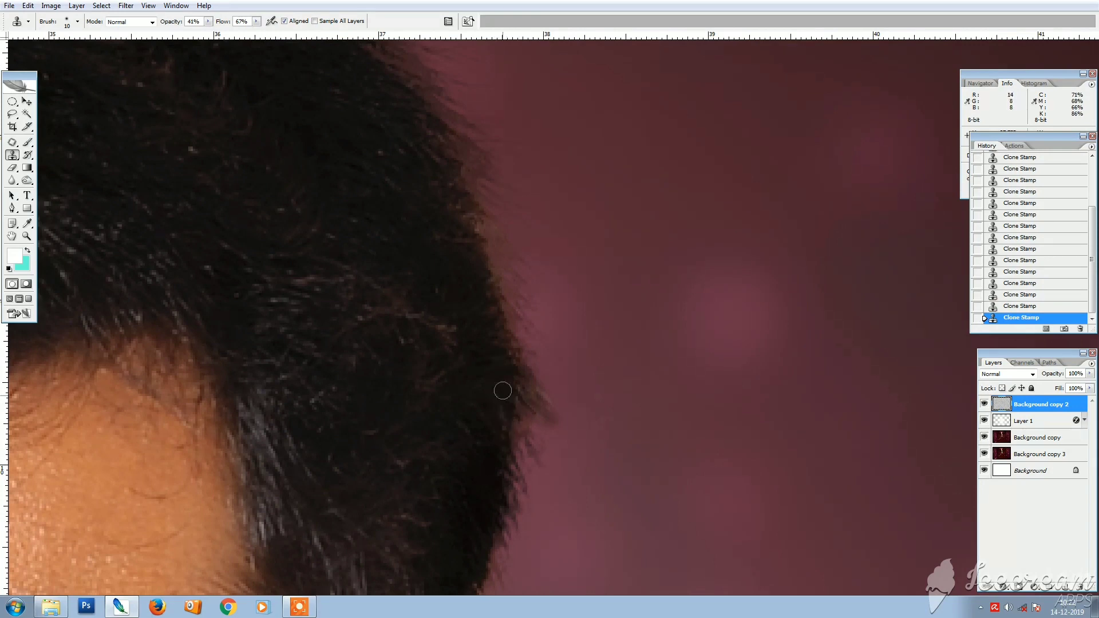
# - Set up the Burn tool with a 20 px brush for darkening the hair edge
pyautogui.press('o')
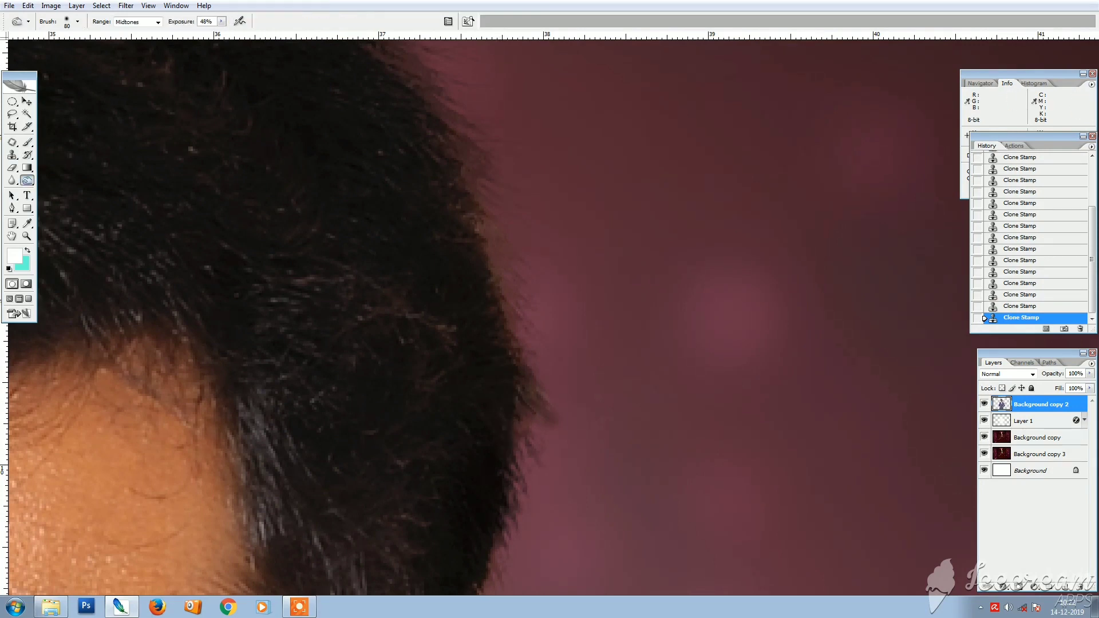
pyautogui.rightClick(26, 180)
pyautogui.click(76, 191)
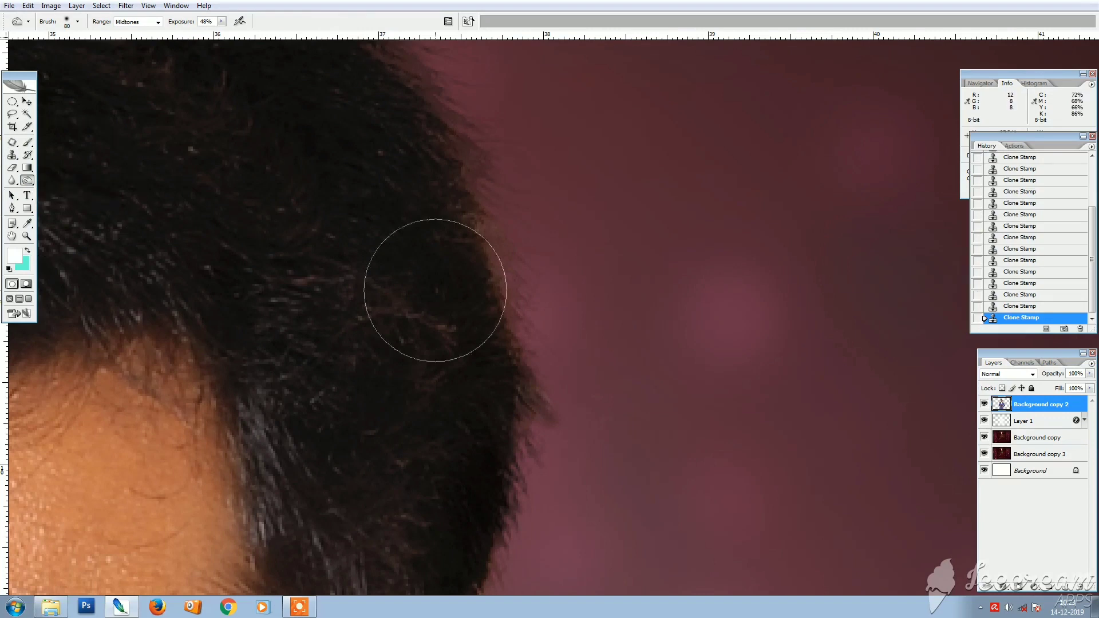
pyautogui.press('[')
pyautogui.press('[')
pyautogui.press('[')
pyautogui.press('[')
pyautogui.press('[')
pyautogui.press('[')
# - Try to lighten the protruding tuft on the image-right hair edge using the Dodge tool with a 30 px brush
pyautogui.rightClick(27, 181)
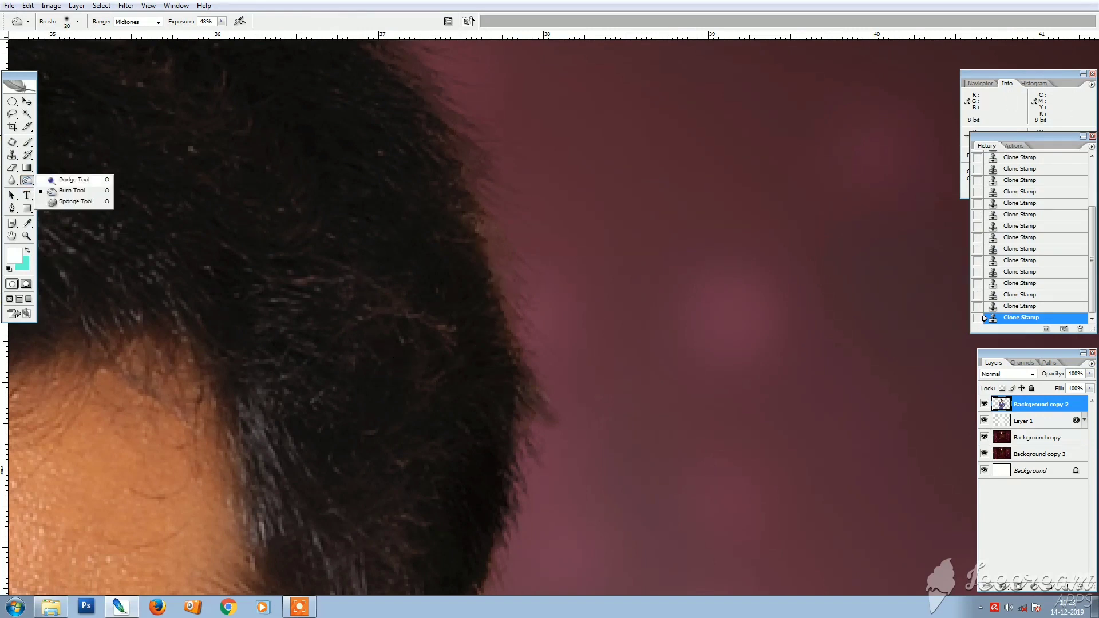
pyautogui.click(74, 179)
pyautogui.press('[')
pyautogui.press('[')
pyautogui.press('[')
pyautogui.click(537, 394)
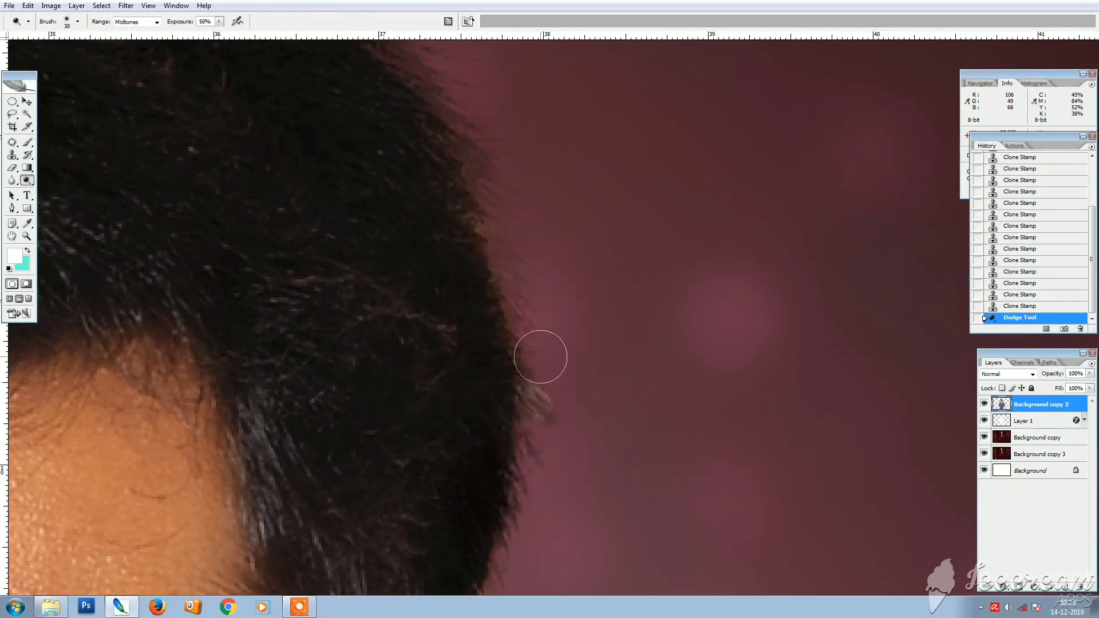
pyautogui.click(1020, 306)
# - Burn the protruding tuft and the light strands along the image-right edge of the hair
pyautogui.rightClick(27, 180)
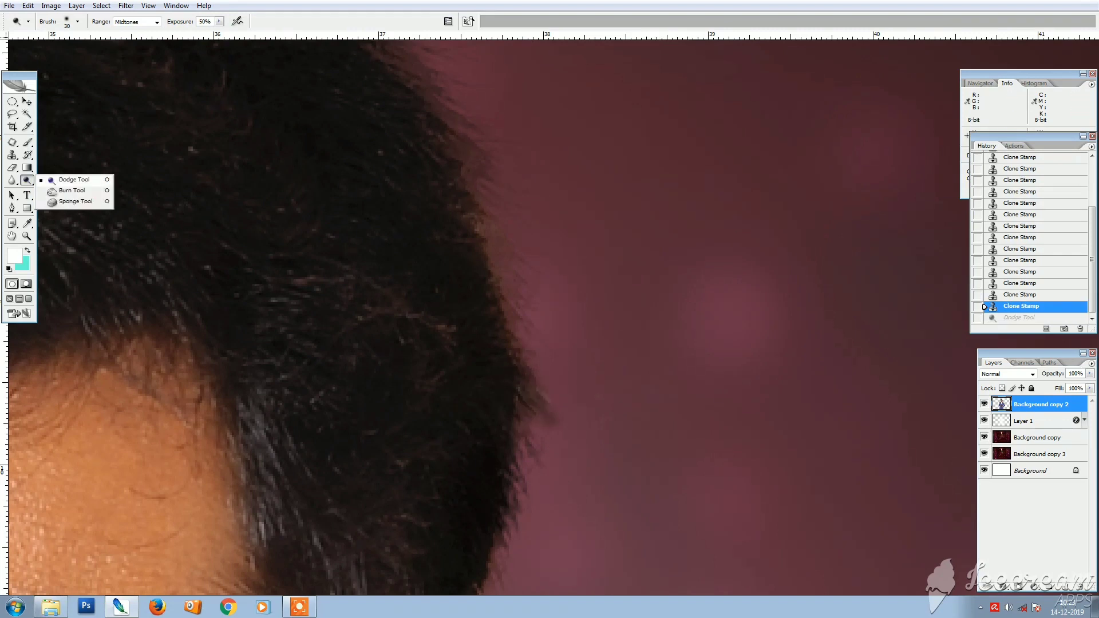
pyautogui.click(76, 191)
pyautogui.moveTo(542, 409); pyautogui.dragTo(542, 383)
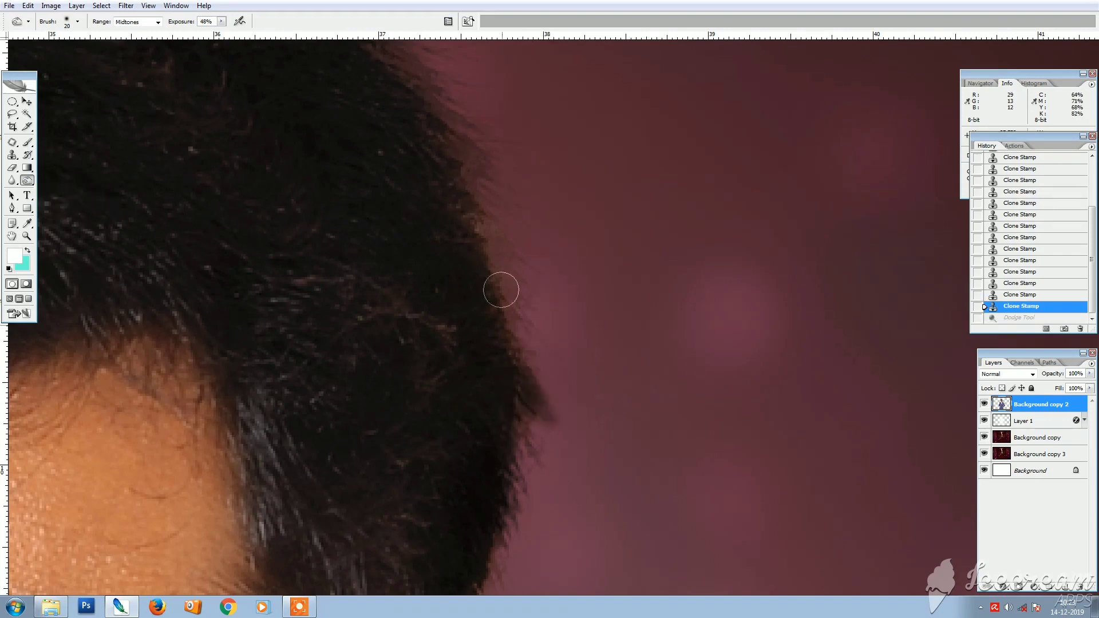
pyautogui.moveTo(501, 291); pyautogui.dragTo(502, 303)
pyautogui.moveTo(437, 286); pyautogui.dragTo(431, 302)
pyautogui.press('v')
# - Patch the small blemish on the forehead above the image-right eyebrow with clean skin, then deselect
pyautogui.hotkey('ctrl', '-')
pyautogui.hotkey('ctrl', '-')
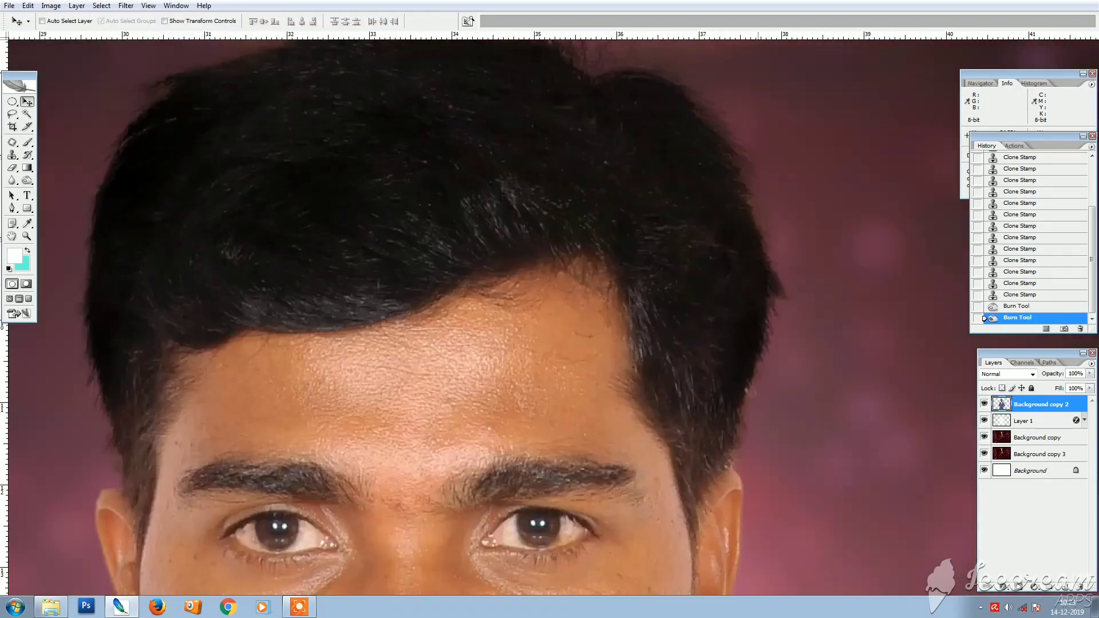
pyautogui.moveTo(482, 410); pyautogui.dragTo(553, 296)
pyautogui.click(12, 142)
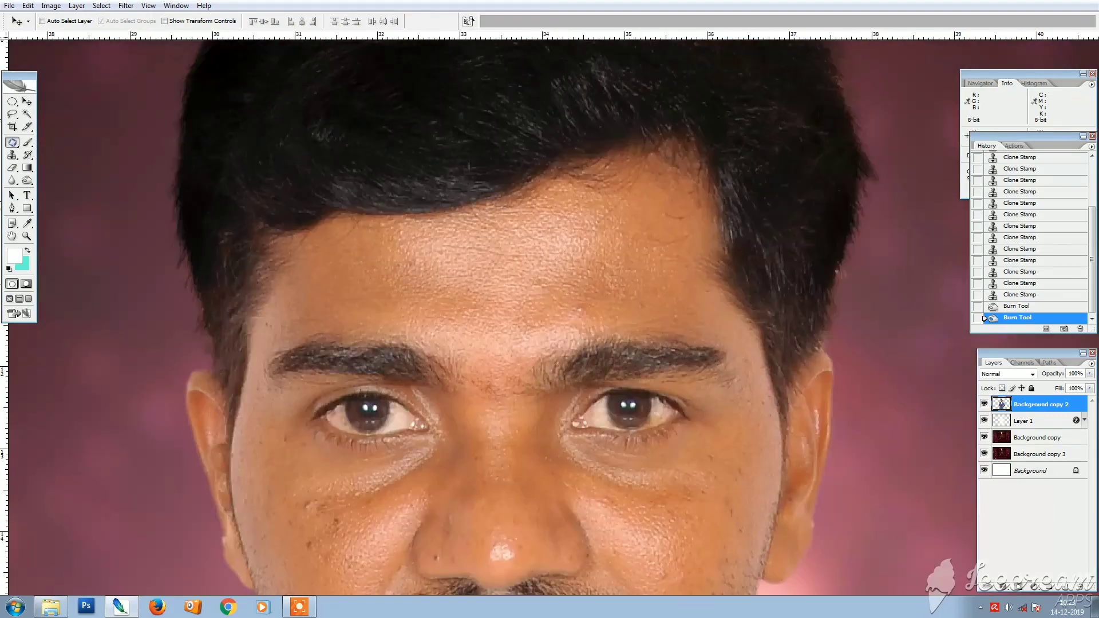
pyautogui.rightClick(12, 142)
pyautogui.click(58, 164)
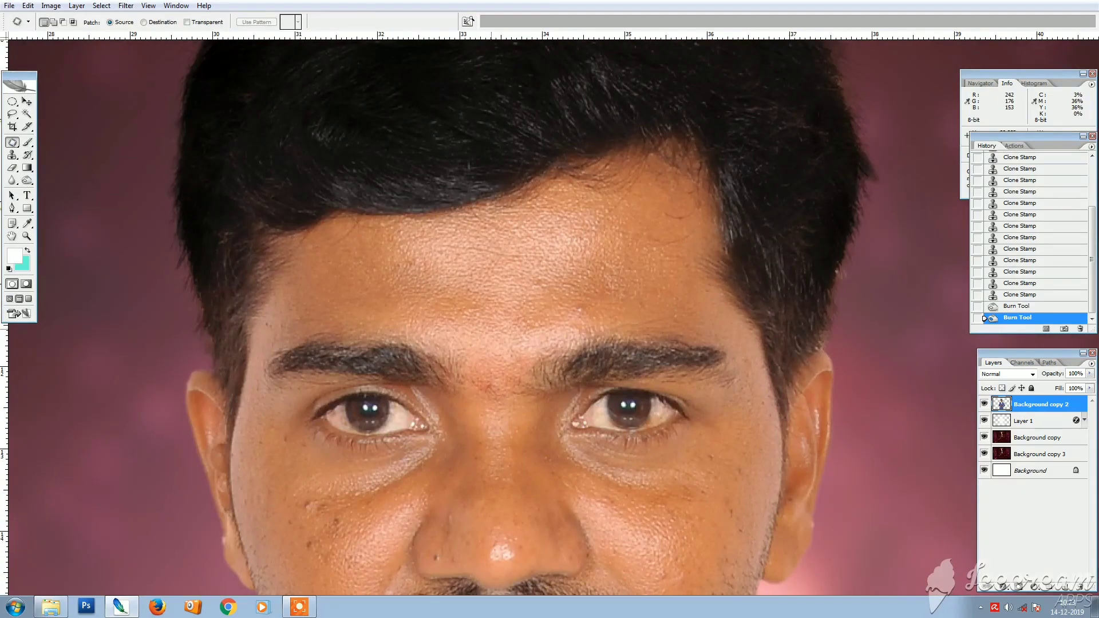
pyautogui.hotkey('ctrl', '+')
pyautogui.hotkey('ctrl', '+')
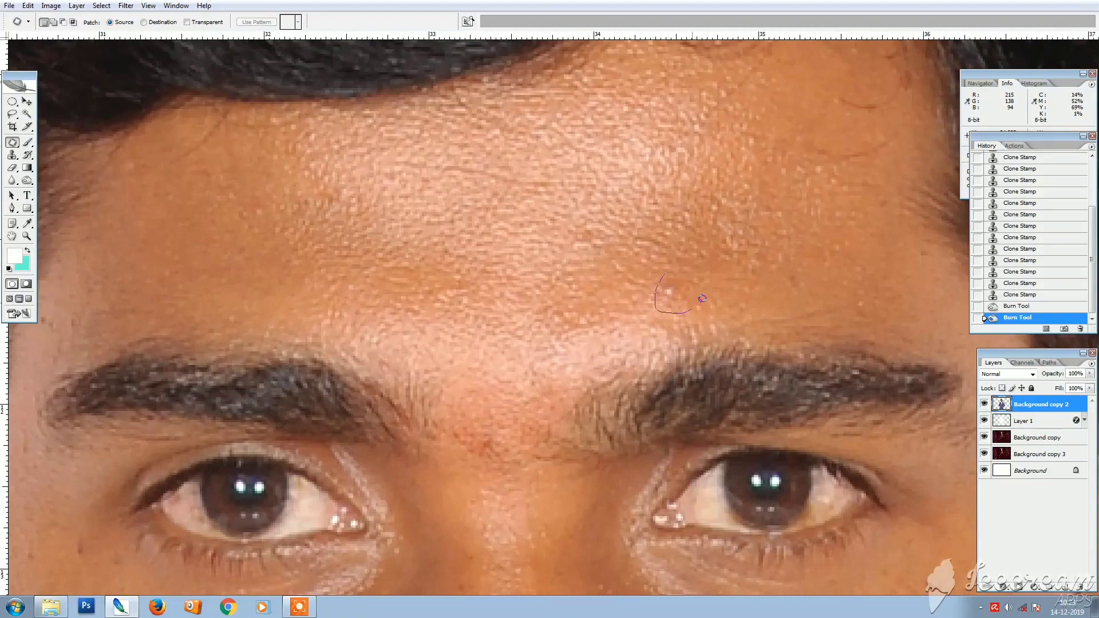
pyautogui.moveTo(702, 298)
pyautogui.mouseDown()
pyautogui.moveTo(672, 276)
pyautogui.moveTo(668, 229)
pyautogui.mouseUp()
pyautogui.hotkey('ctrl', 'd')
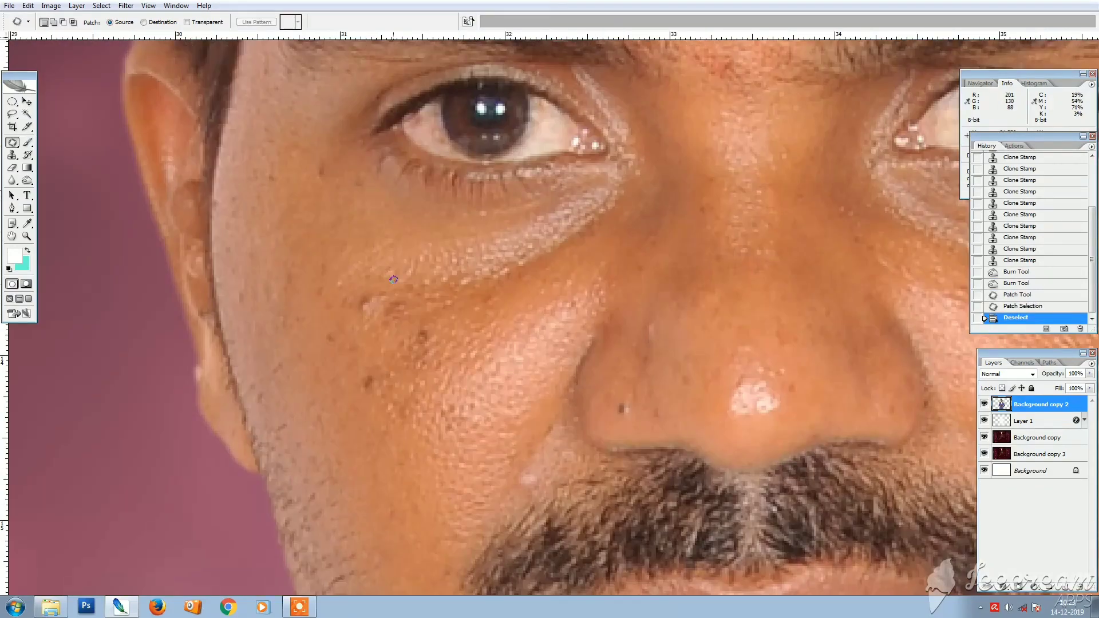
# - Patch the dark mole on the image-left cheek below the eye with clean skin, then deselect
pyautogui.moveTo(446, 331); pyautogui.dragTo(423, 312)
pyautogui.moveTo(436, 339); pyautogui.dragTo(434, 313)
pyautogui.hotkey('ctrl', 'd')
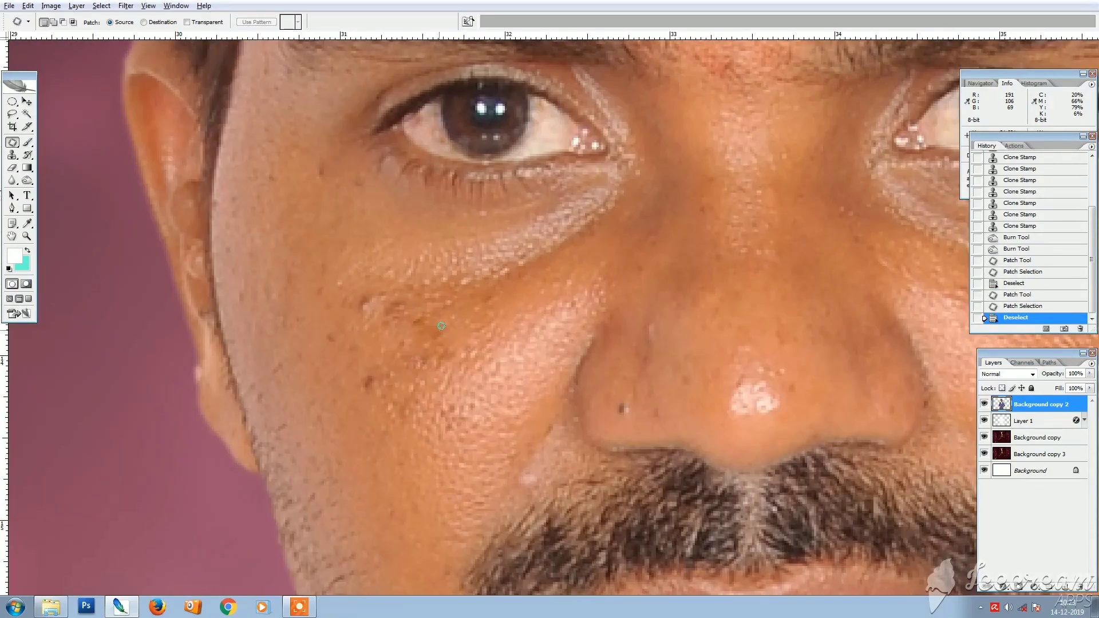
# - Try to patch the discoloured skin on the image-left cheek with skin from lower on the cheek
pyautogui.moveTo(399, 357)
pyautogui.mouseDown()
pyautogui.moveTo(404, 343)
pyautogui.moveTo(381, 372)
pyautogui.moveTo(431, 389)
pyautogui.mouseUp()
pyautogui.hotkey('ctrl', 'd')
pyautogui.hotkey('ctrl', 'alt', 'z')
pyautogui.hotkey('ctrl', 'alt', 'z')
pyautogui.hotkey('ctrl', 'd')
# - Patch the remaining dark spots on the outer image-left cheek with nearby clean skin
pyautogui.moveTo(358, 375)
pyautogui.mouseDown()
pyautogui.moveTo(355, 398)
pyautogui.moveTo(363, 367)
pyautogui.mouseUp()
pyautogui.moveTo(387, 374); pyautogui.dragTo(381, 425)
pyautogui.hotkey('ctrl', 'd')
pyautogui.moveTo(372, 342)
pyautogui.mouseDown()
pyautogui.moveTo(354, 359)
pyautogui.moveTo(337, 326)
pyautogui.mouseUp()
pyautogui.moveTo(342, 343); pyautogui.dragTo(346, 377)
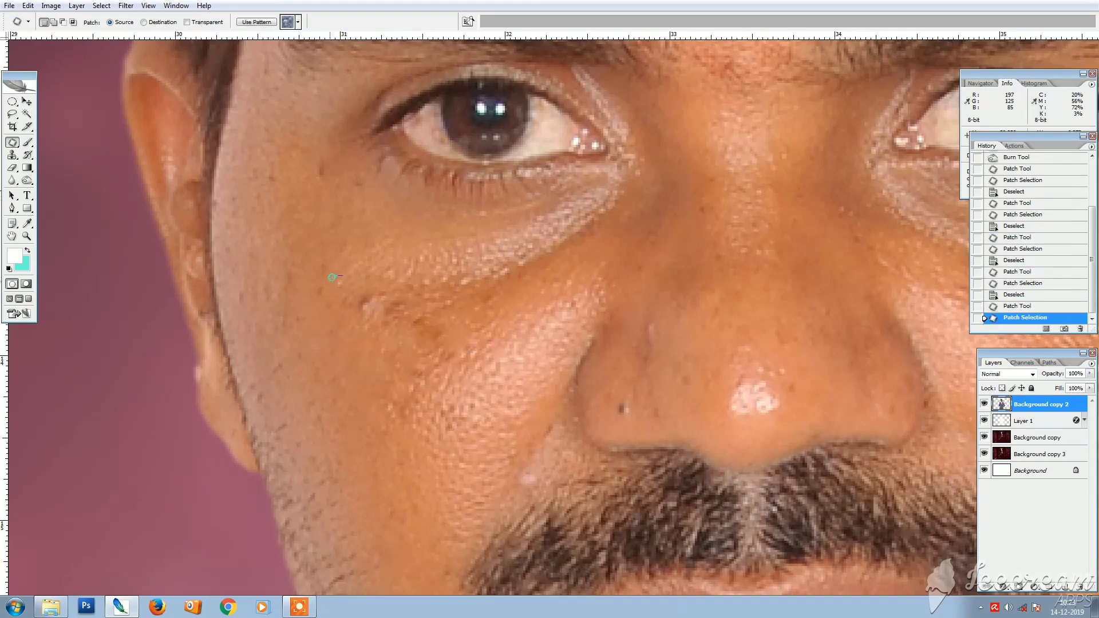
# - Patch the spot on the image-left cheek and the mark on the image-left side of the nose with nearby clean skin, then deselect
pyautogui.moveTo(373, 303)
pyautogui.mouseDown()
pyautogui.moveTo(374, 279)
pyautogui.moveTo(390, 291)
pyautogui.moveTo(361, 329)
pyautogui.mouseUp()
pyautogui.hotkey('ctrl', 'd')
pyautogui.moveTo(673, 302); pyautogui.dragTo(649, 315)
pyautogui.moveTo(652, 337); pyautogui.dragTo(678, 292)
pyautogui.hotkey('ctrl', 'd')
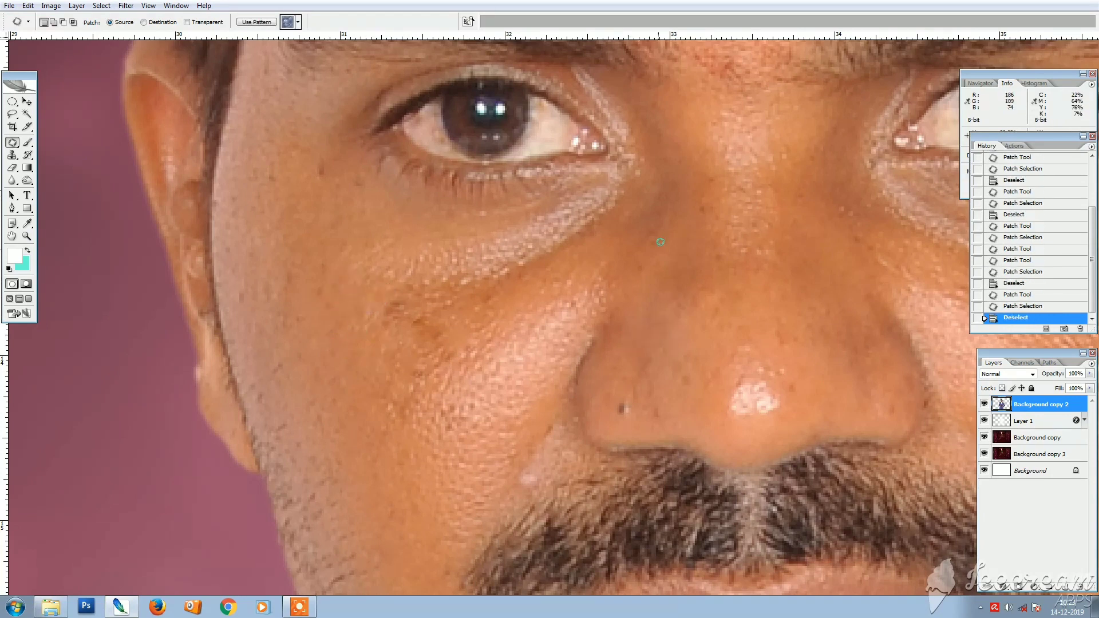
# - Patch the spots beside the nose bridge and near the nose tip with adjacent clean skin, clearing each selection
pyautogui.moveTo(660, 240)
pyautogui.mouseDown()
pyautogui.moveTo(678, 220)
pyautogui.moveTo(690, 151)
pyautogui.mouseUp()
pyautogui.hotkey('ctrl', 'd')
pyautogui.moveTo(776, 354); pyautogui.dragTo(767, 369)
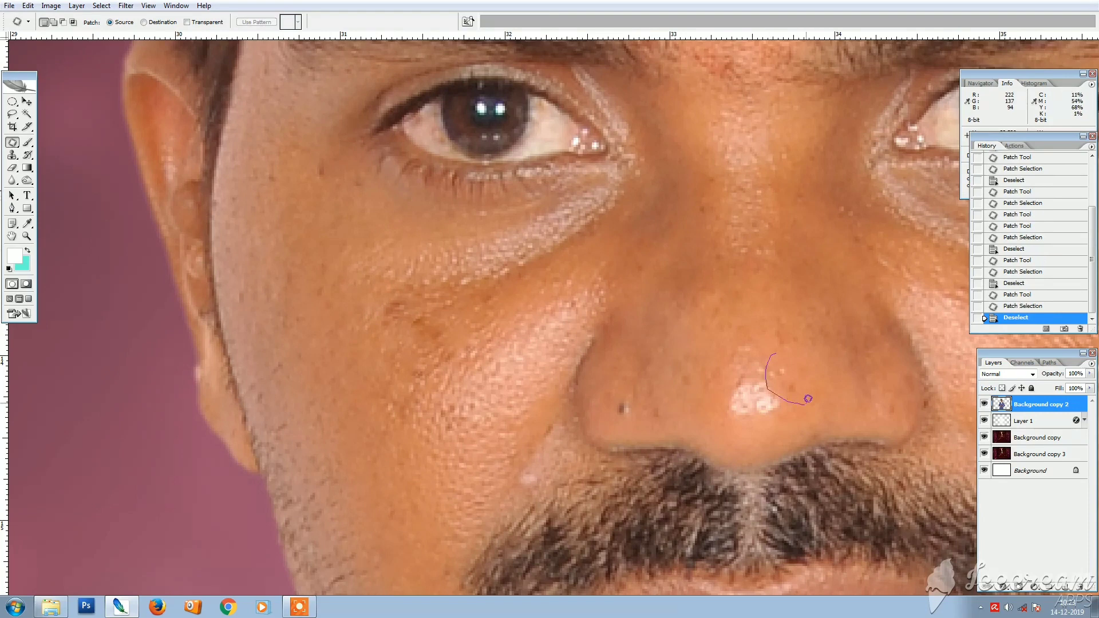
pyautogui.moveTo(808, 399)
pyautogui.mouseDown()
pyautogui.moveTo(789, 354)
pyautogui.moveTo(733, 358)
pyautogui.mouseUp()
pyautogui.hotkey('ctrl', 'd')
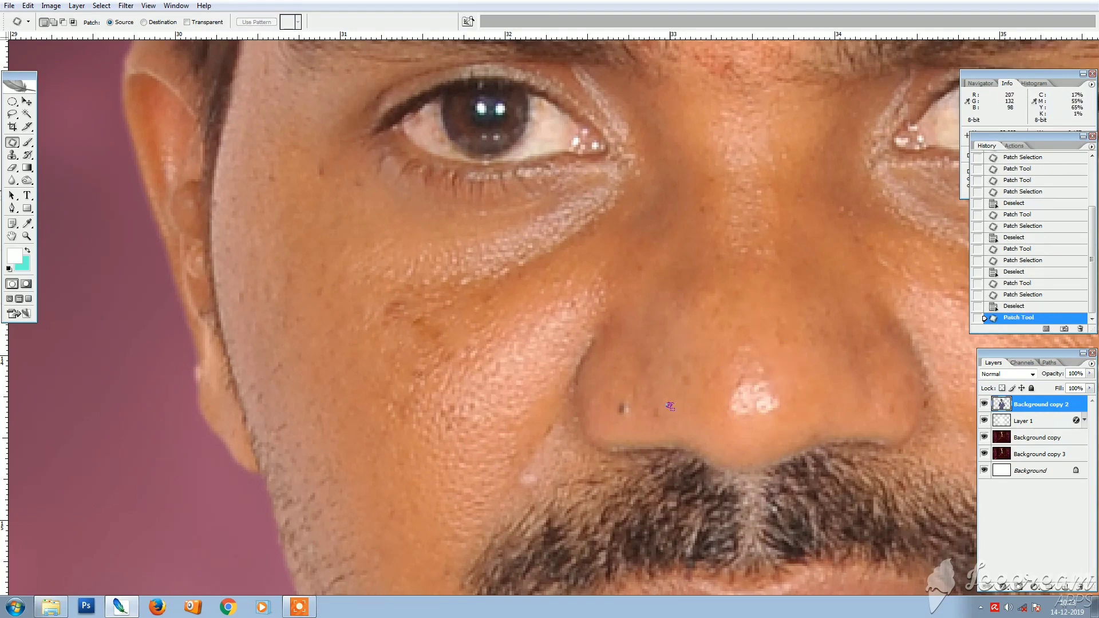
# - Patch the discoloured marks on the image-left cheek below the eye with skin just beneath them, then deselect
pyautogui.moveTo(435, 318)
pyautogui.mouseDown()
pyautogui.moveTo(421, 321)
pyautogui.moveTo(462, 323)
pyautogui.moveTo(458, 355)
pyautogui.mouseUp()
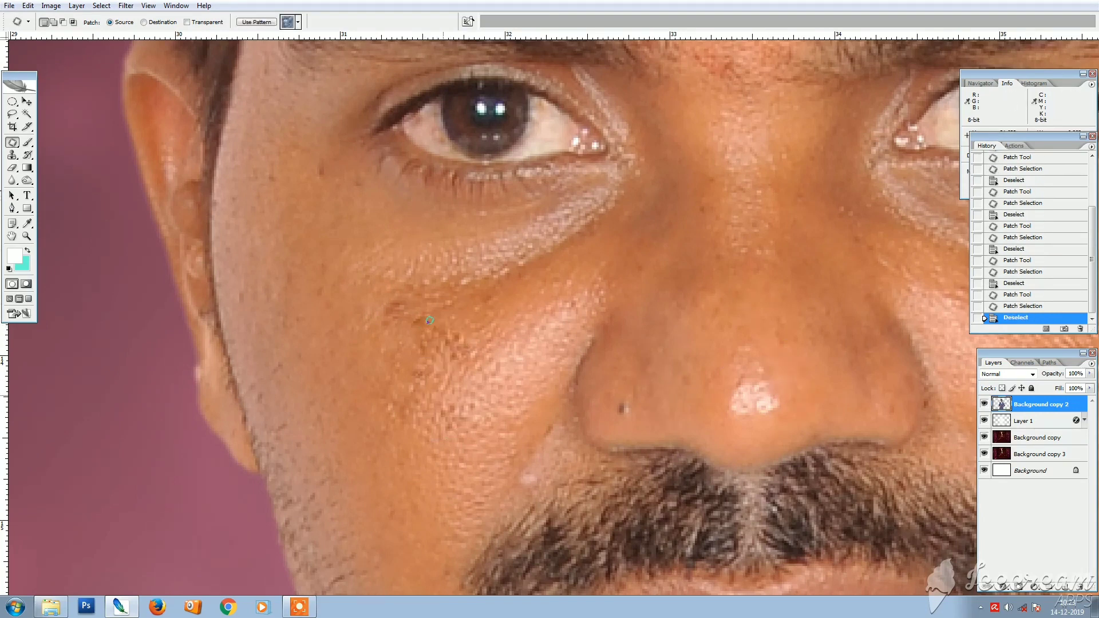
pyautogui.hotkey('ctrl', 'd')
pyautogui.moveTo(391, 303); pyautogui.dragTo(395, 306)
pyautogui.moveTo(408, 321); pyautogui.dragTo(407, 338)
pyautogui.hotkey('ctrl', 'd')
# - Patch the blemishes on the image-right cheek and below the image-right eye with nearby clean skin, then deselect
pyautogui.scroll(-1, 413, 346)
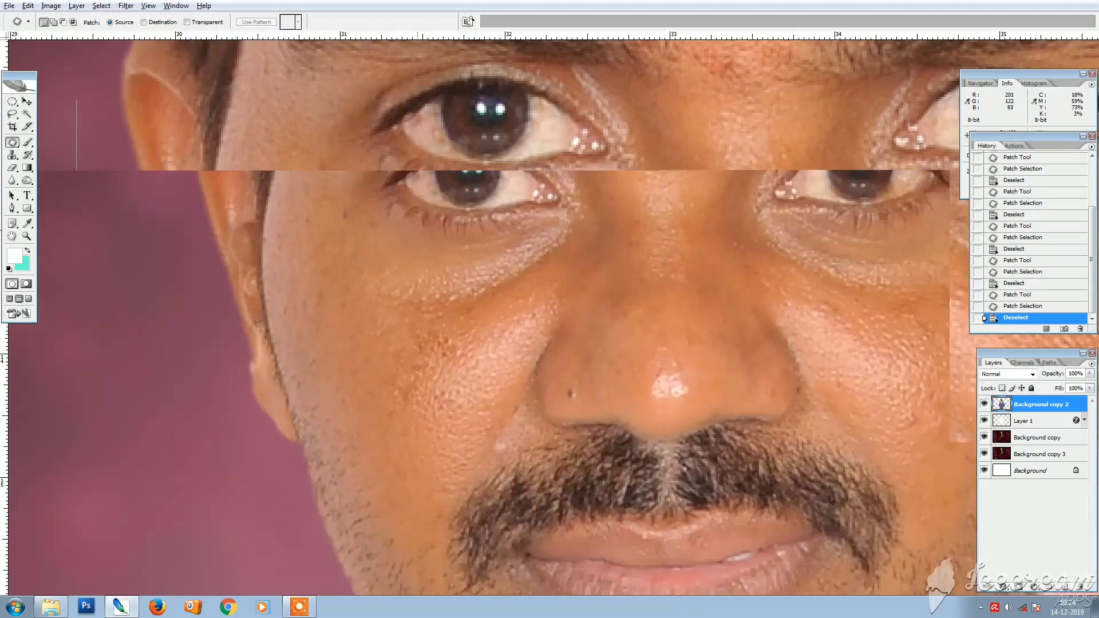
pyautogui.moveTo(603, 361); pyautogui.dragTo(383, 238)
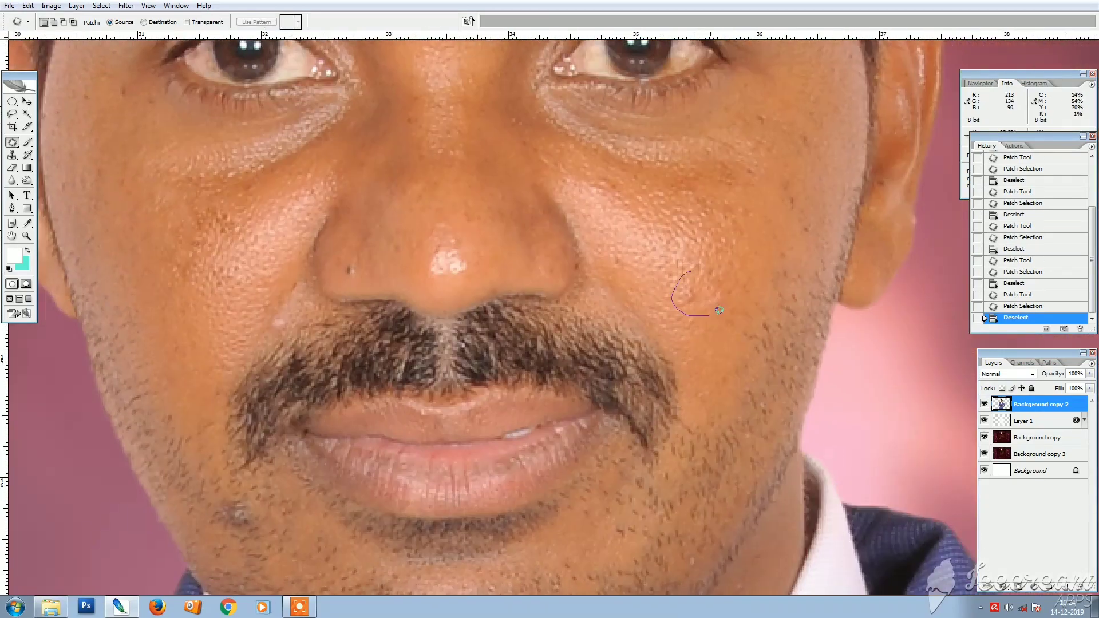
pyautogui.moveTo(736, 282); pyautogui.dragTo(697, 269)
pyautogui.moveTo(707, 290); pyautogui.dragTo(730, 330)
pyautogui.hotkey('ctrl', 'd')
pyautogui.moveTo(727, 191)
pyautogui.mouseDown()
pyautogui.moveTo(739, 161)
pyautogui.moveTo(759, 189)
pyautogui.mouseUp()
pyautogui.hotkey('ctrl', 'd')
# - Patch the dark mark on the image-left side of the chin with stubbled skin just below it, then deselect
pyautogui.scroll(-1, 761, 188)
pyautogui.moveTo(400, 387)
pyautogui.mouseDown()
pyautogui.moveTo(456, 335)
pyautogui.moveTo(471, 340)
pyautogui.moveTo(492, 389)
pyautogui.mouseUp()
pyautogui.scroll(1, 456, 336)
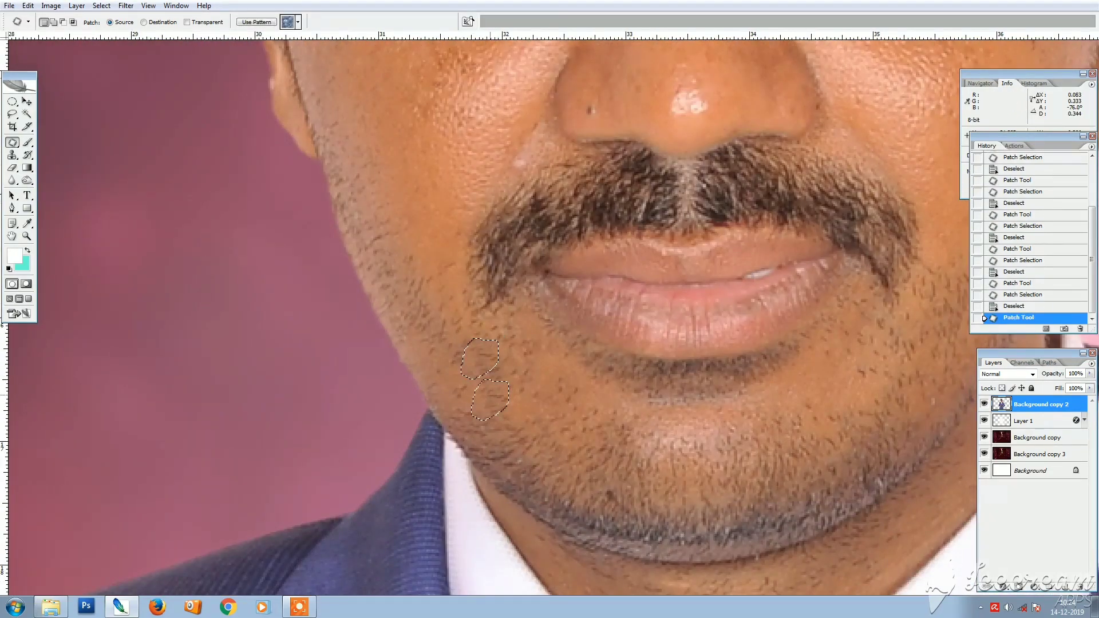
pyautogui.hotkey('ctrl', 'd')
# - Patch the pale spot between the image-left nostril and the moustache edge with clean skin, then deselect
pyautogui.scroll(-2, 492, 389)
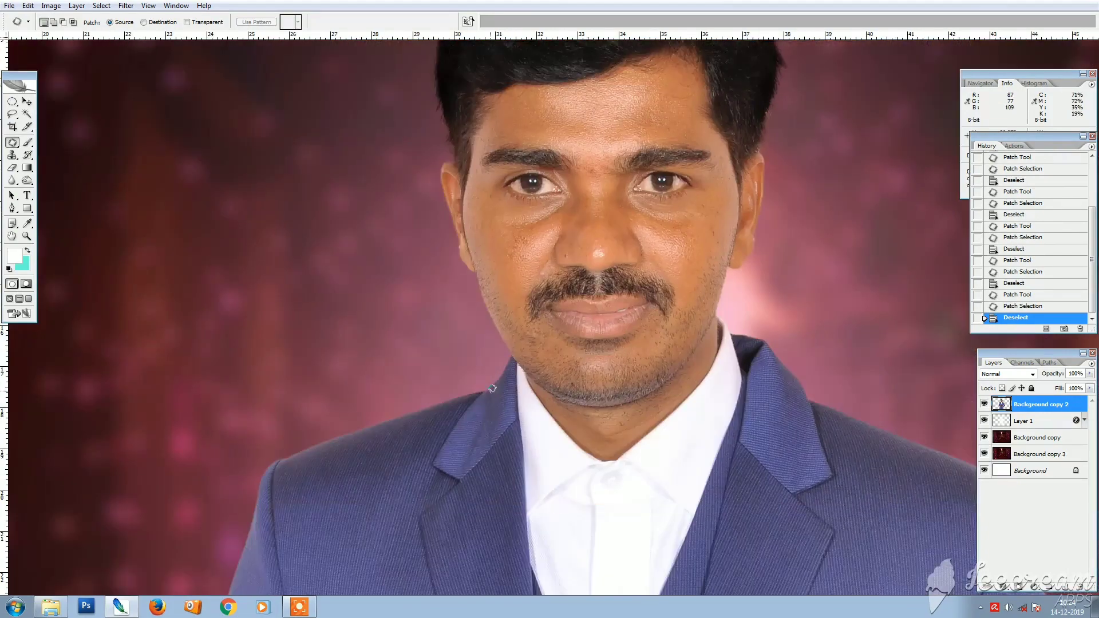
pyautogui.scroll(2, 519, 279)
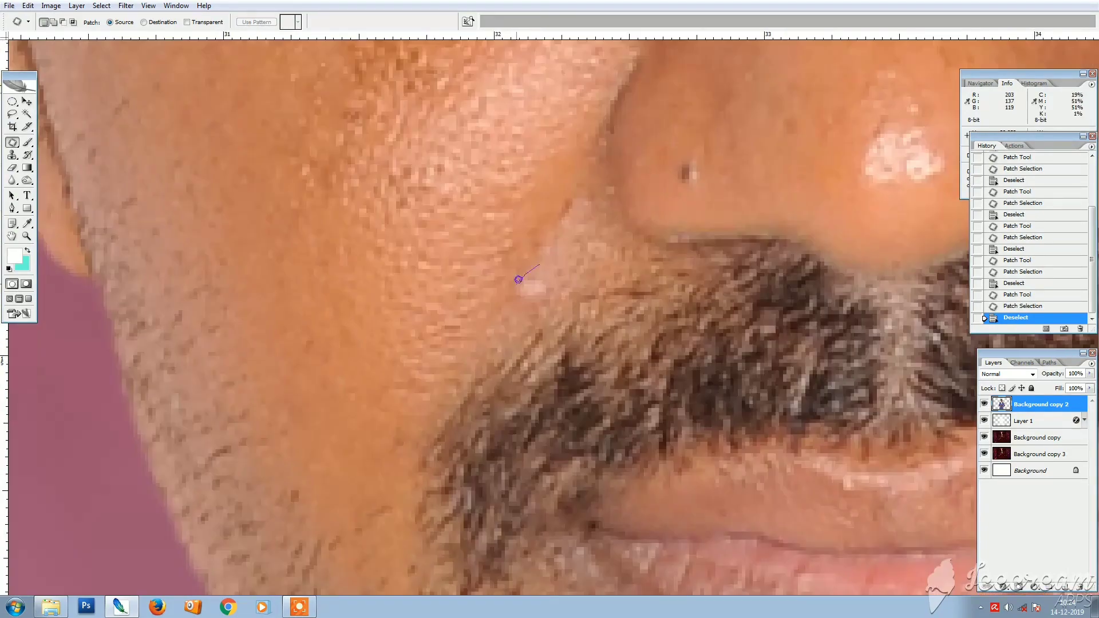
pyautogui.moveTo(519, 279); pyautogui.dragTo(540, 266)
pyautogui.moveTo(533, 288); pyautogui.dragTo(531, 311)
pyautogui.hotkey('ctrl', 'd')
# - Duplicate the Background copy 2 layer under the default name and hide the original
pyautogui.hotkey('ctrl', '-')
pyautogui.hotkey('ctrl', '-')
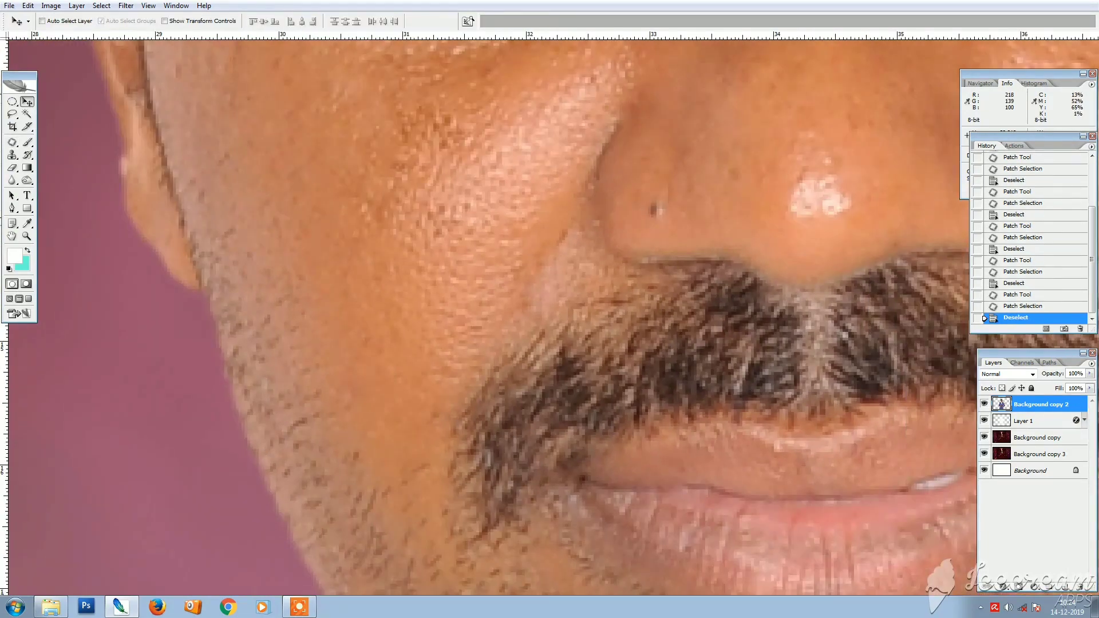
pyautogui.hotkey('ctrl', '-')
pyautogui.hotkey('ctrl', '-')
pyautogui.moveTo(477, 112)
pyautogui.mouseDown()
pyautogui.moveTo(779, 402)
pyautogui.moveTo(796, 436)
pyautogui.mouseUp()
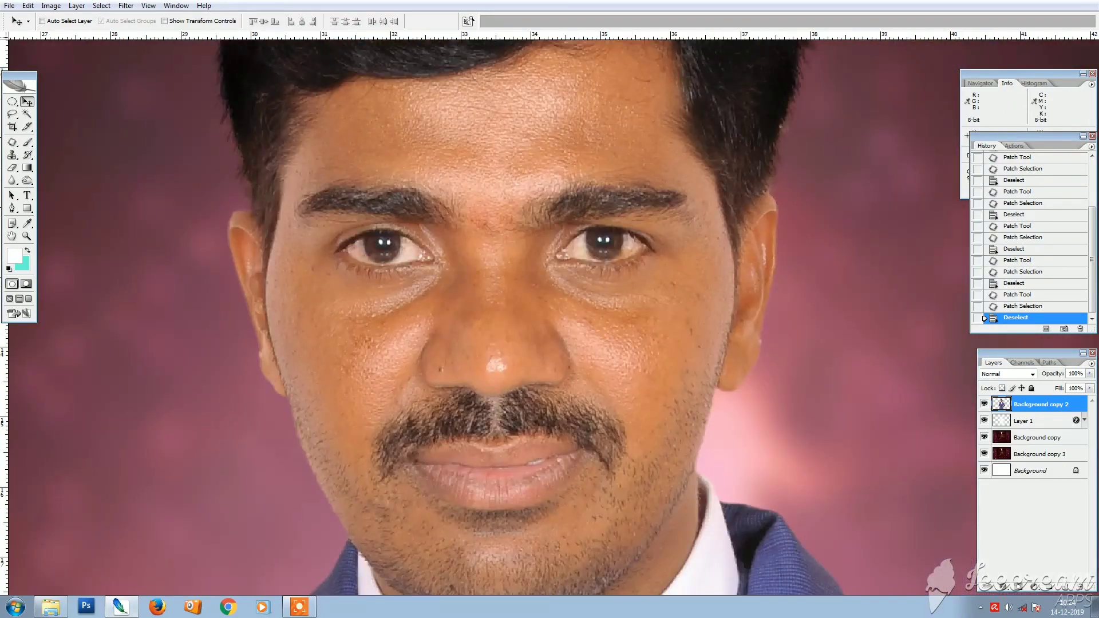
pyautogui.rightClick(1042, 399)
pyautogui.click(1003, 170)
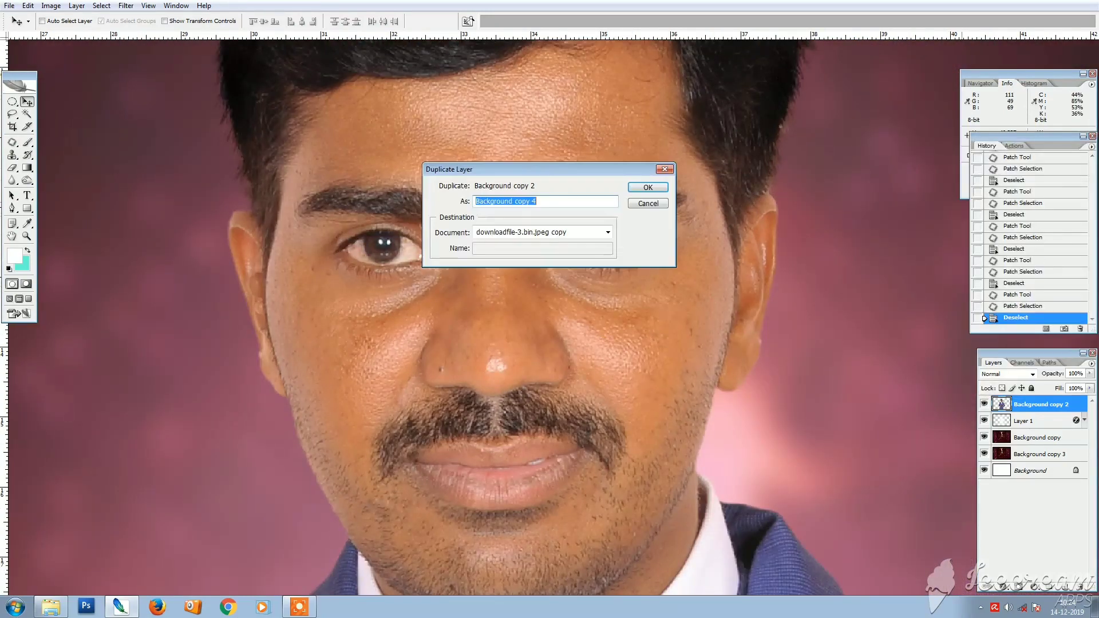
pyautogui.press('Return')
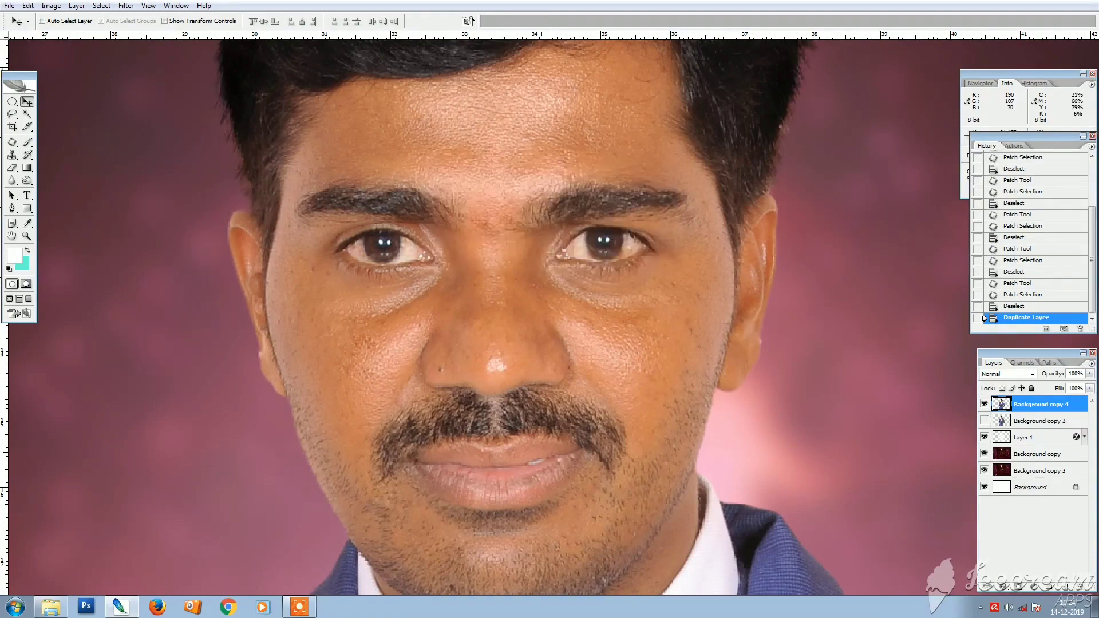
# - Run the Magic Spot Remover action on the duplicated portrait layer
pyautogui.scroll(1, 529, 258)
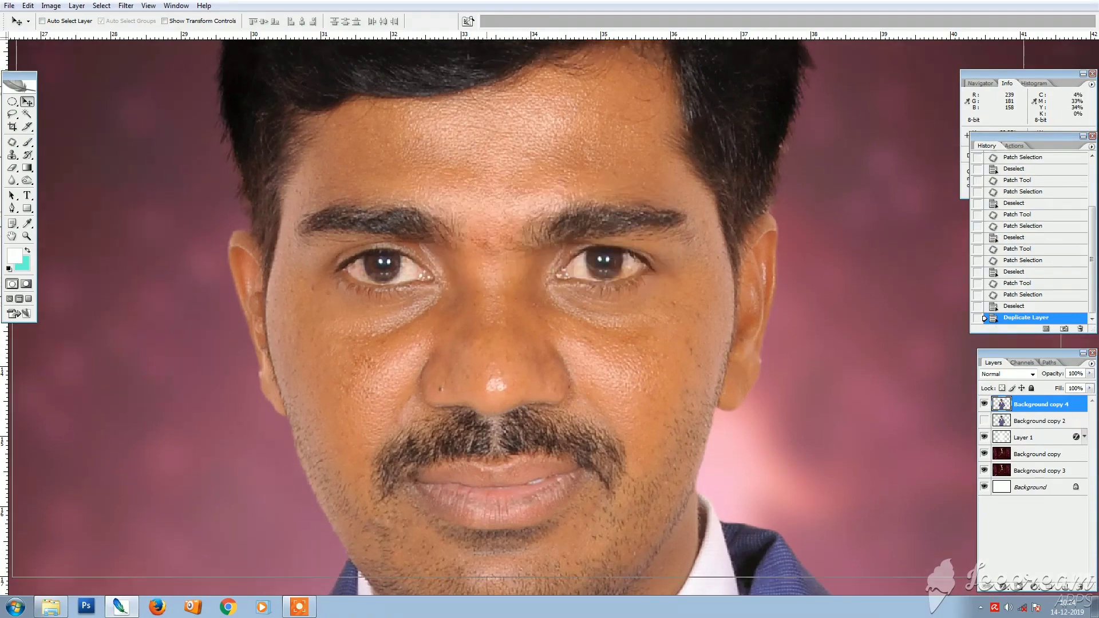
pyautogui.scroll(2, 488, 222)
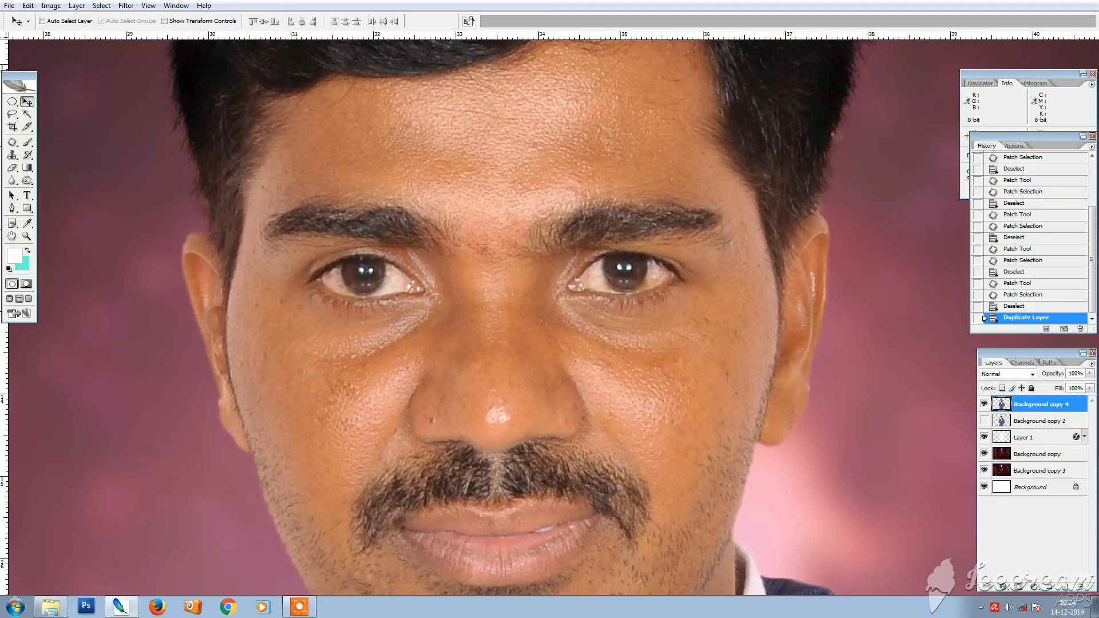
pyautogui.click(1014, 146)
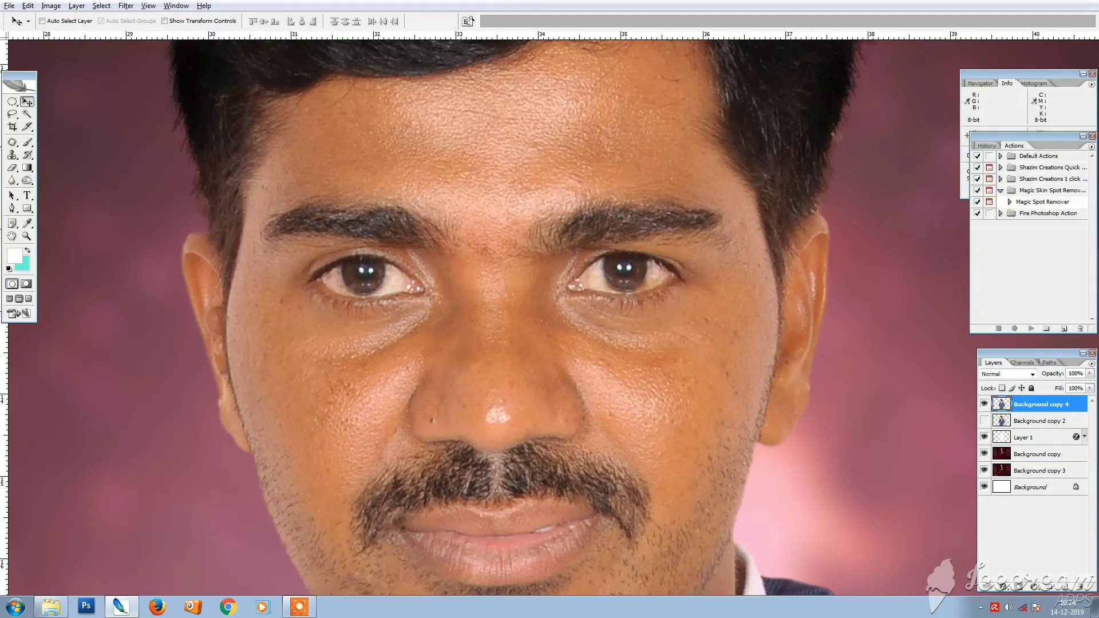
pyautogui.moveTo(754, 43); pyautogui.dragTo(54, 524)
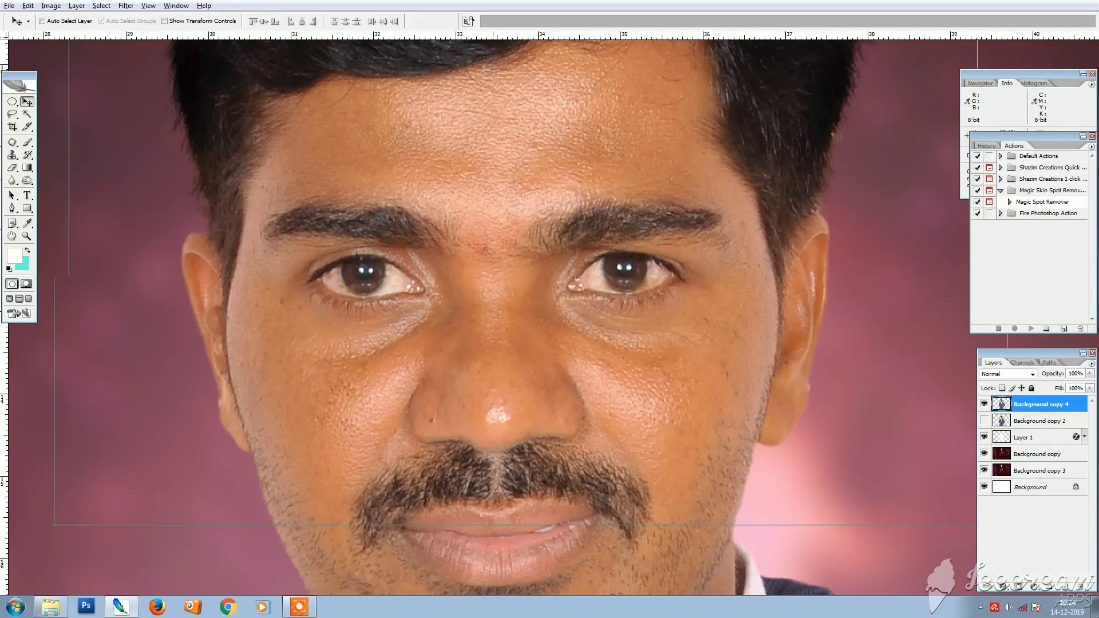
pyautogui.moveTo(492, 43); pyautogui.dragTo(517, 137)
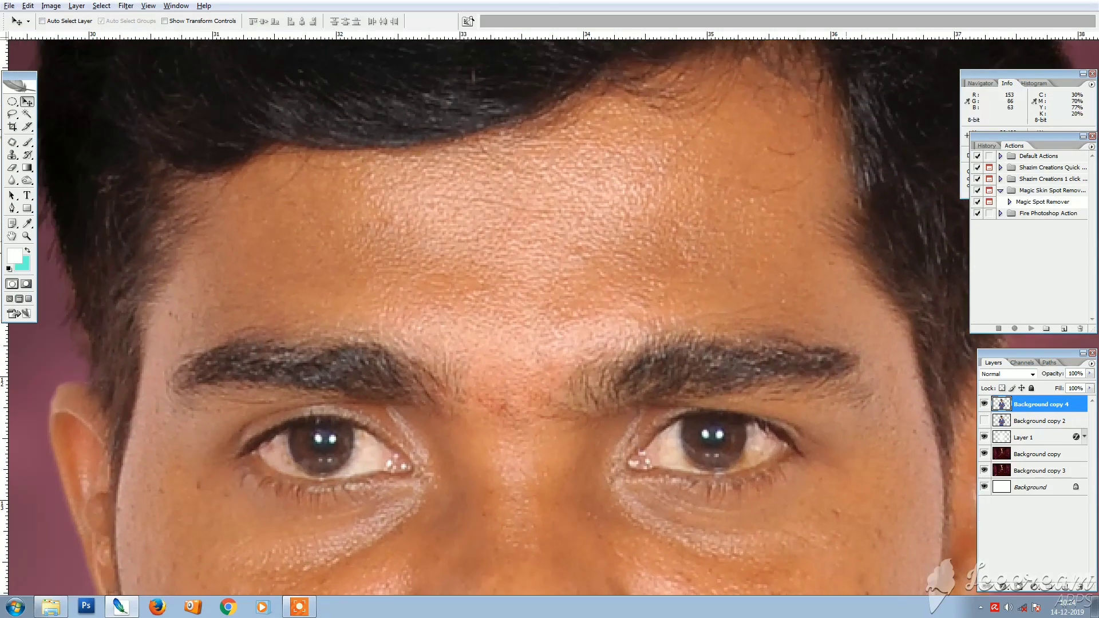
pyautogui.click(1045, 202)
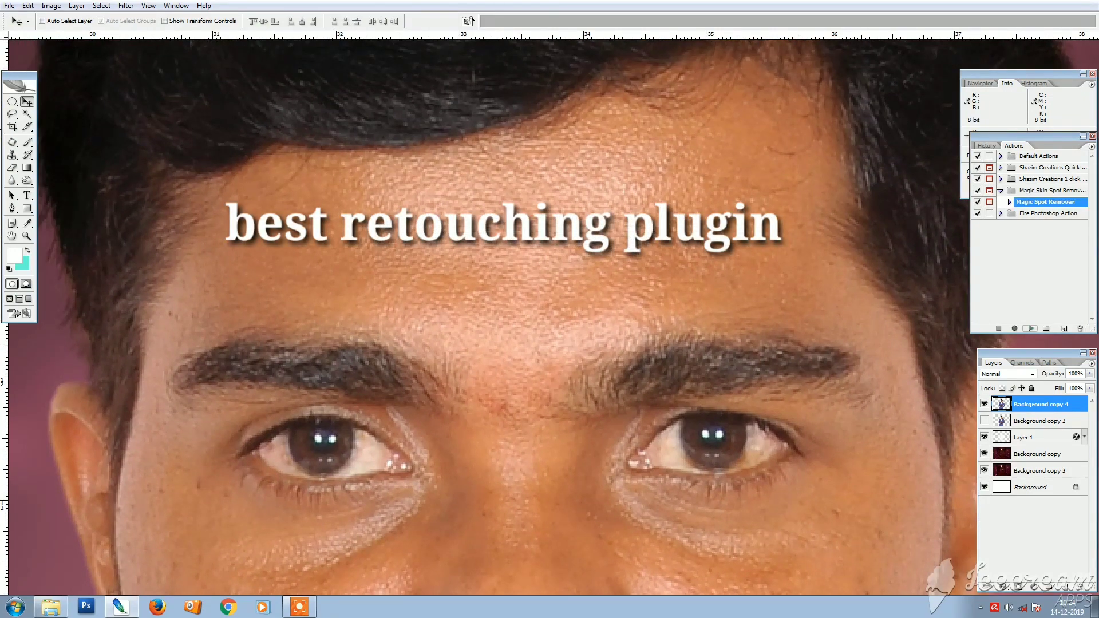
pyautogui.click(1031, 329)
pyautogui.press('Return')
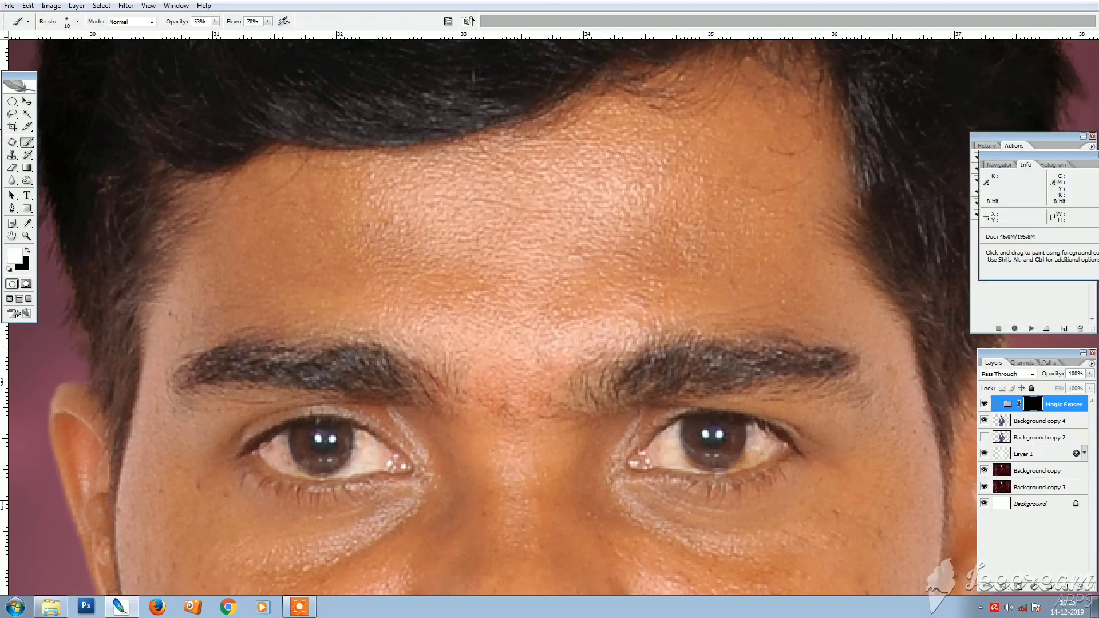
# - Paint white over the forehead on the Magic Eraser mask with a 50 px brush to smooth the skin
pyautogui.press(']')
pyautogui.press(']')
pyautogui.press(']')
pyautogui.moveTo(577, 143); pyautogui.dragTo(401, 201)
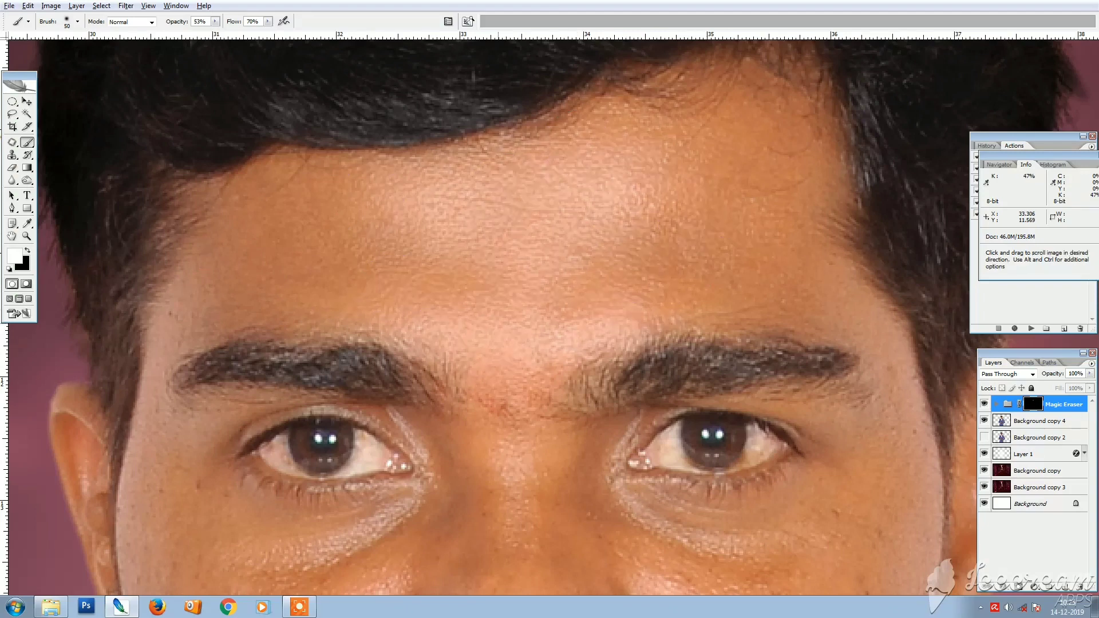
# - Paint the Magic Eraser mask over the under-eye areas, nose and cheeks with a 30 to 40 px brush
pyautogui.moveTo(159, 436); pyautogui.dragTo(205, 217)
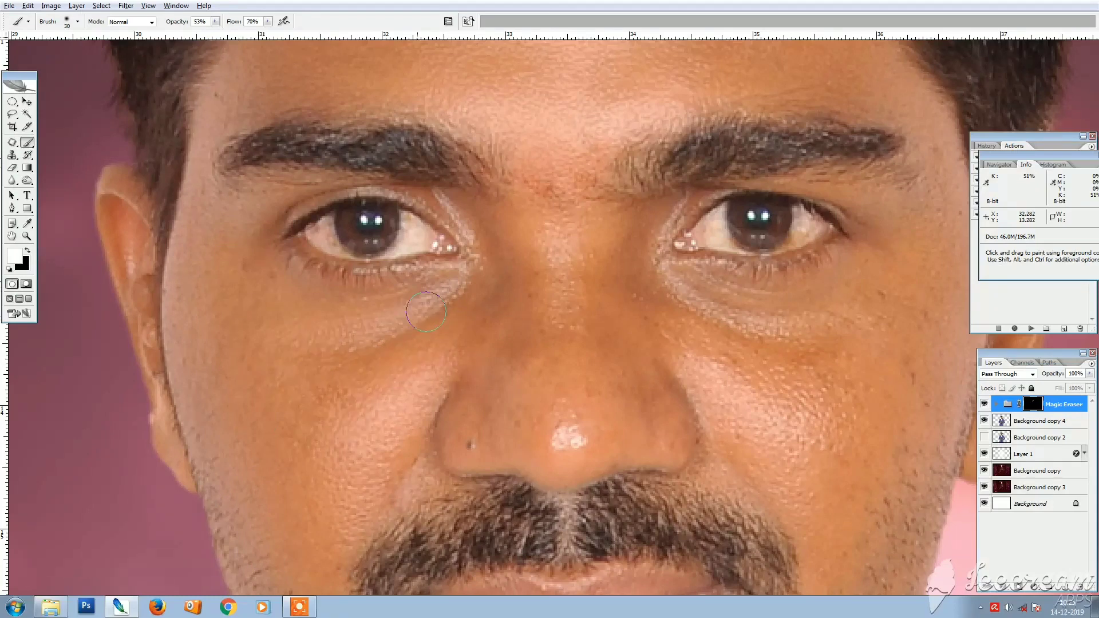
pyautogui.moveTo(478, 247); pyautogui.dragTo(442, 212)
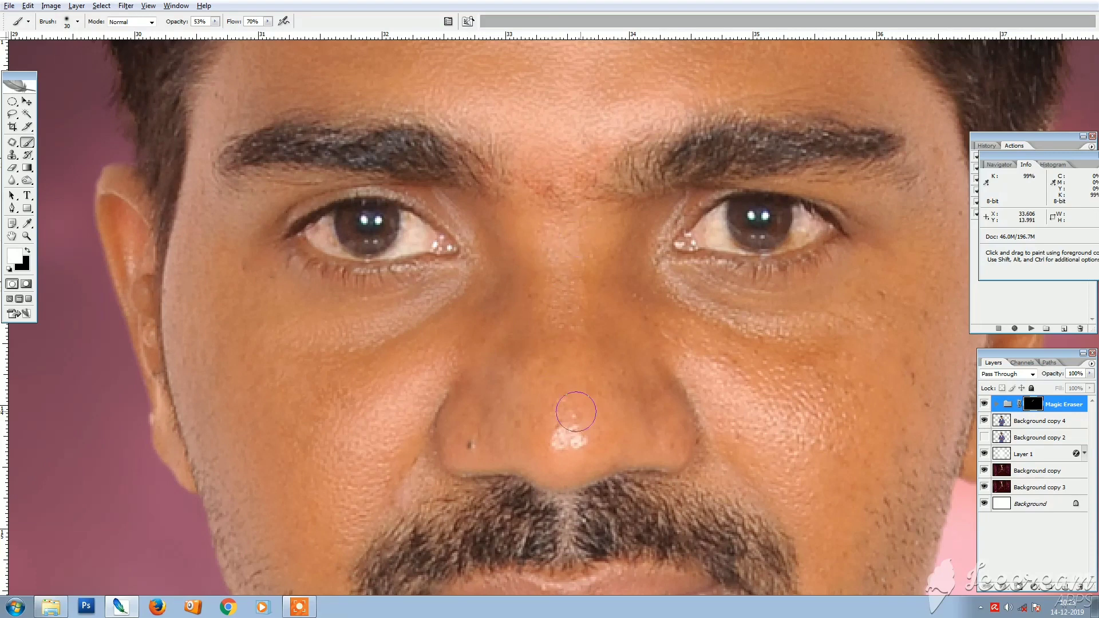
pyautogui.press('[')
pyautogui.press(']')
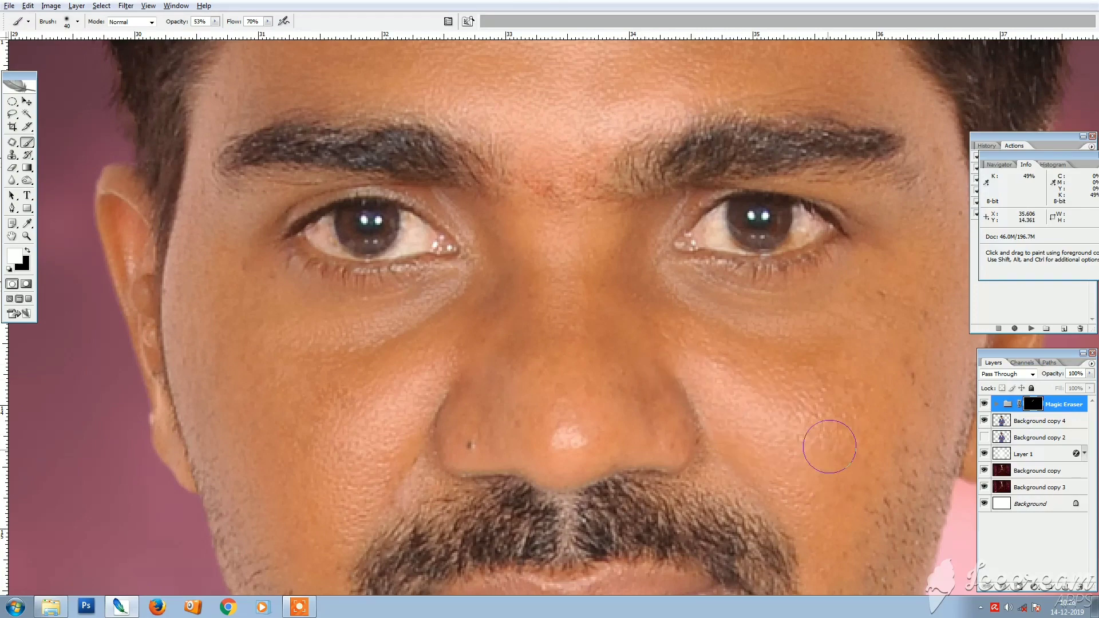
pyautogui.moveTo(785, 386)
pyautogui.mouseDown()
pyautogui.moveTo(949, 220)
pyautogui.moveTo(946, 160)
pyautogui.moveTo(950, 345)
pyautogui.moveTo(901, 375)
pyautogui.mouseUp()
# - Continue the mask painting over the lower nose and cheeks, reducing the brush to 20 px for the dark spot on the nostril
pyautogui.press('space')
pyautogui.moveTo(765, 343); pyautogui.dragTo(668, 209)
pyautogui.moveTo(780, 348); pyautogui.dragTo(756, 226)
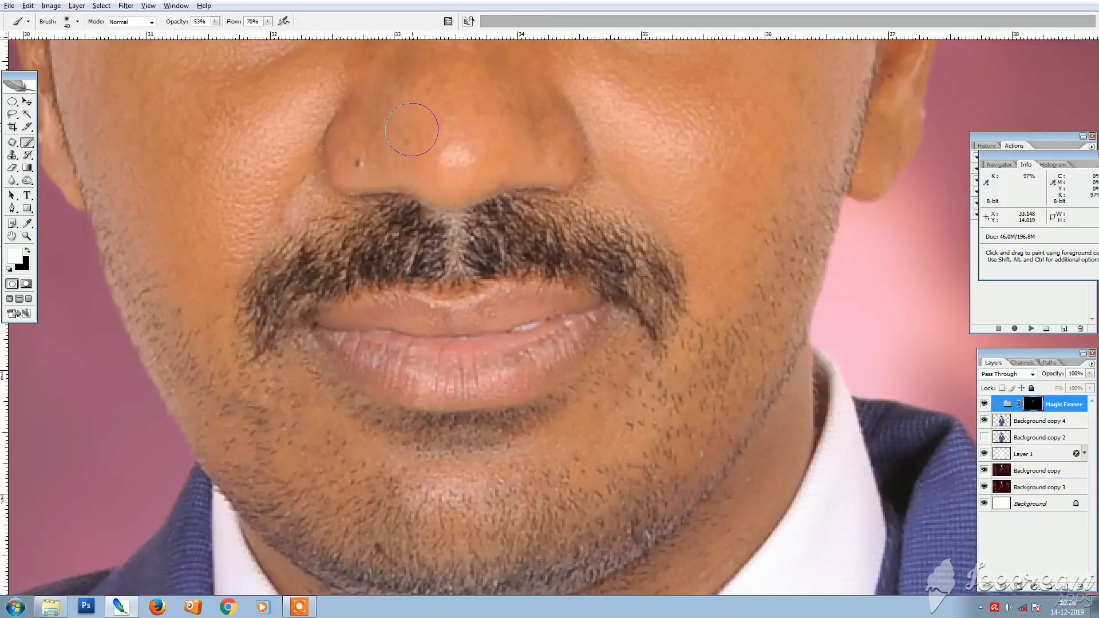
pyautogui.moveTo(344, 573); pyautogui.dragTo(339, 418)
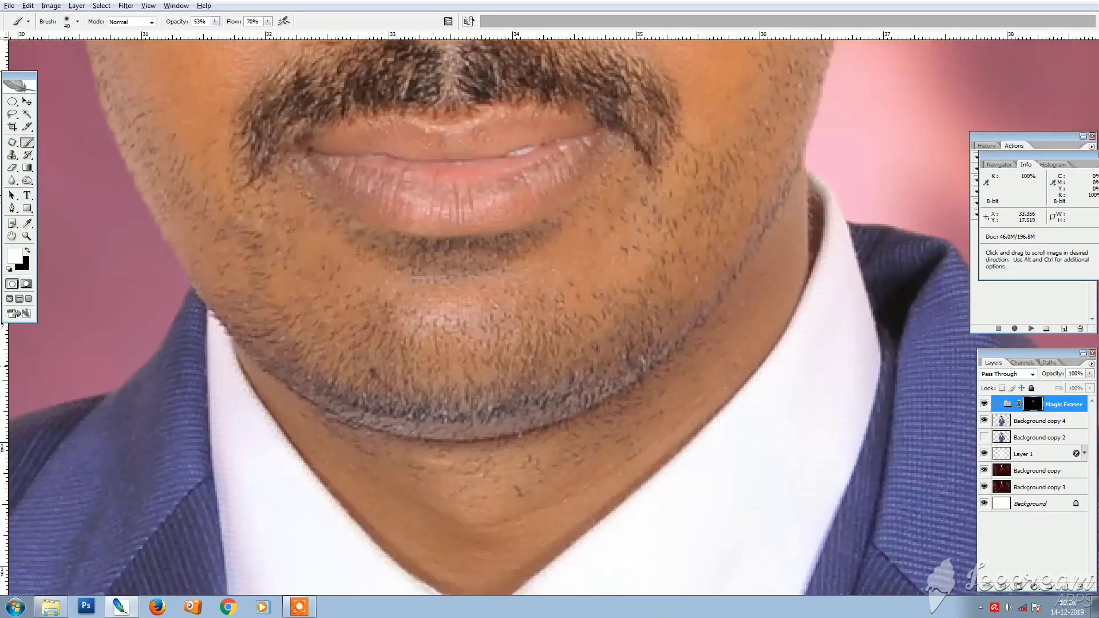
pyautogui.press('[')
pyautogui.press('[')
pyautogui.keyDown('alt'); pyautogui.click(569, 332); pyautogui.keyUp('alt')
pyautogui.keyDown('alt'); pyautogui.click(570, 332); pyautogui.keyUp('alt')
pyautogui.moveTo(528, 194); pyautogui.dragTo(512, 300)
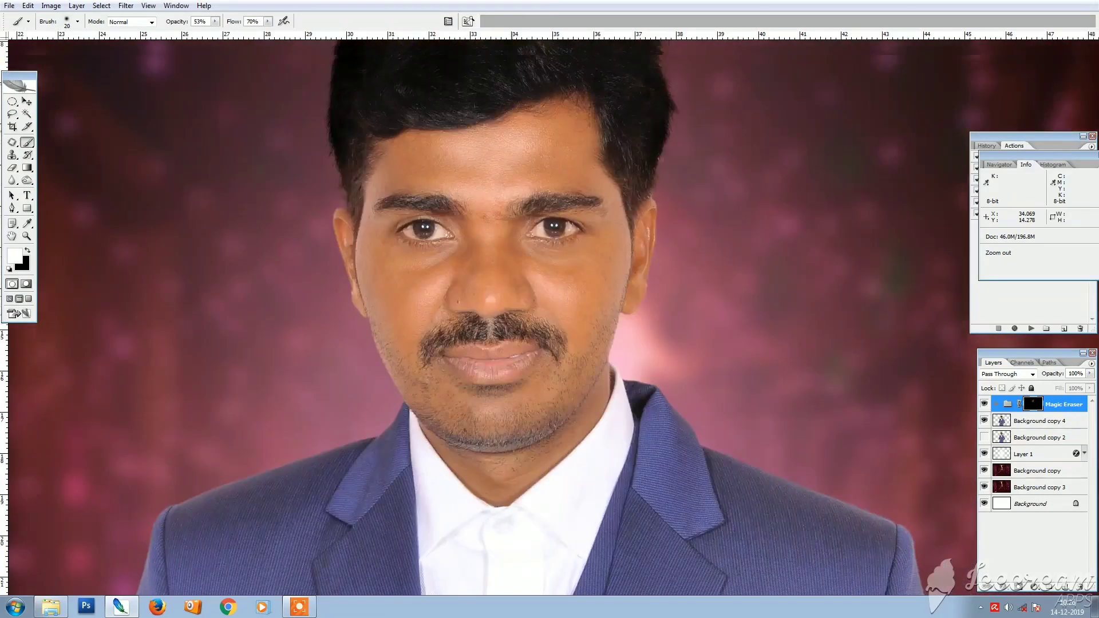
pyautogui.moveTo(150, 108); pyautogui.dragTo(904, 507)
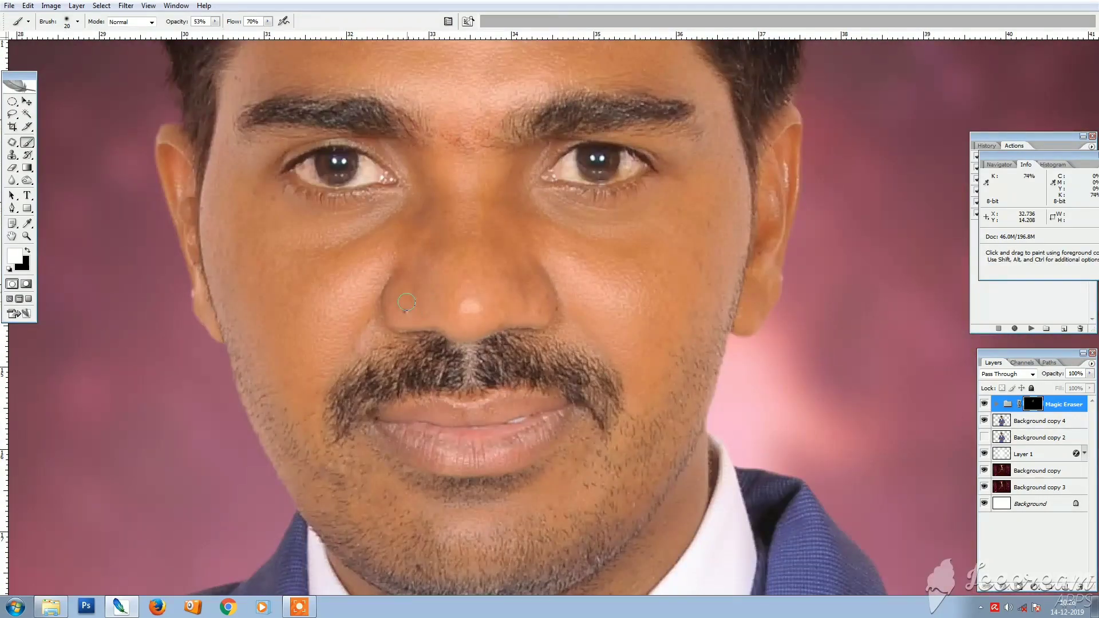
# - Toggle the Magic Eraser group's visibility to compare the face before and after the skin smoothing
pyautogui.click(984, 404)
pyautogui.click(984, 404)
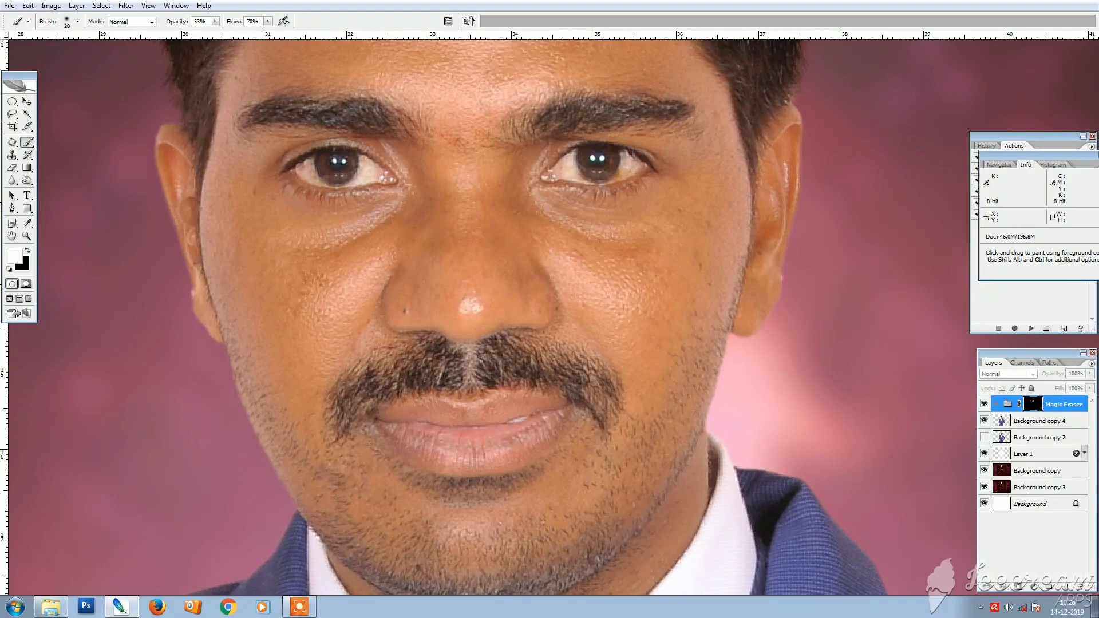
pyautogui.moveTo(735, 342); pyautogui.dragTo(749, 425)
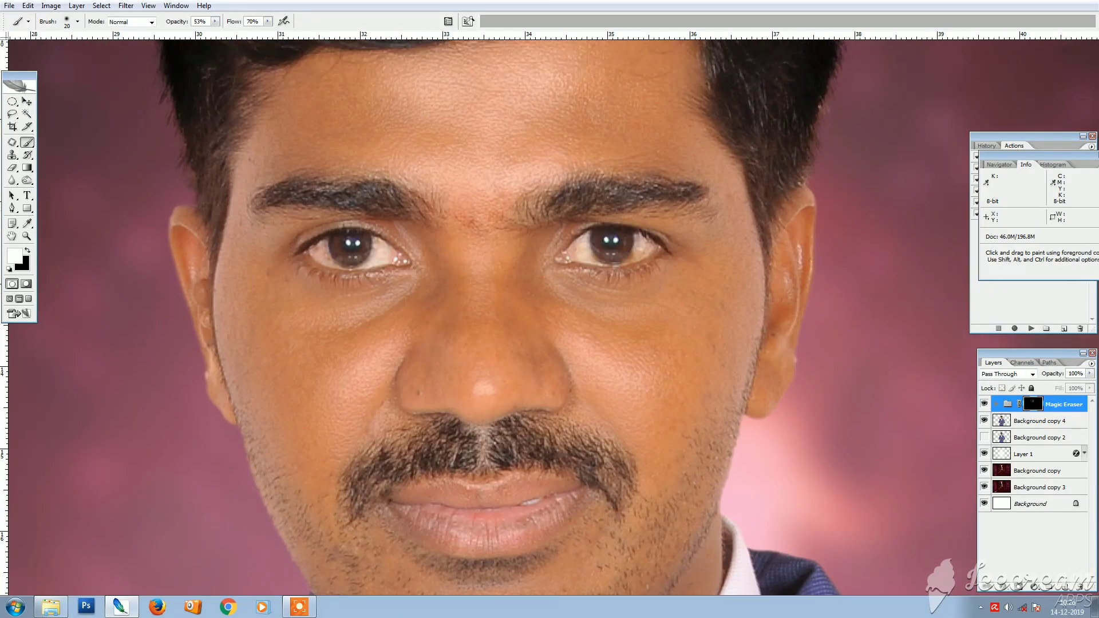
pyautogui.click(984, 404)
pyautogui.click(984, 404)
pyautogui.click(984, 404)
pyautogui.click(984, 405)
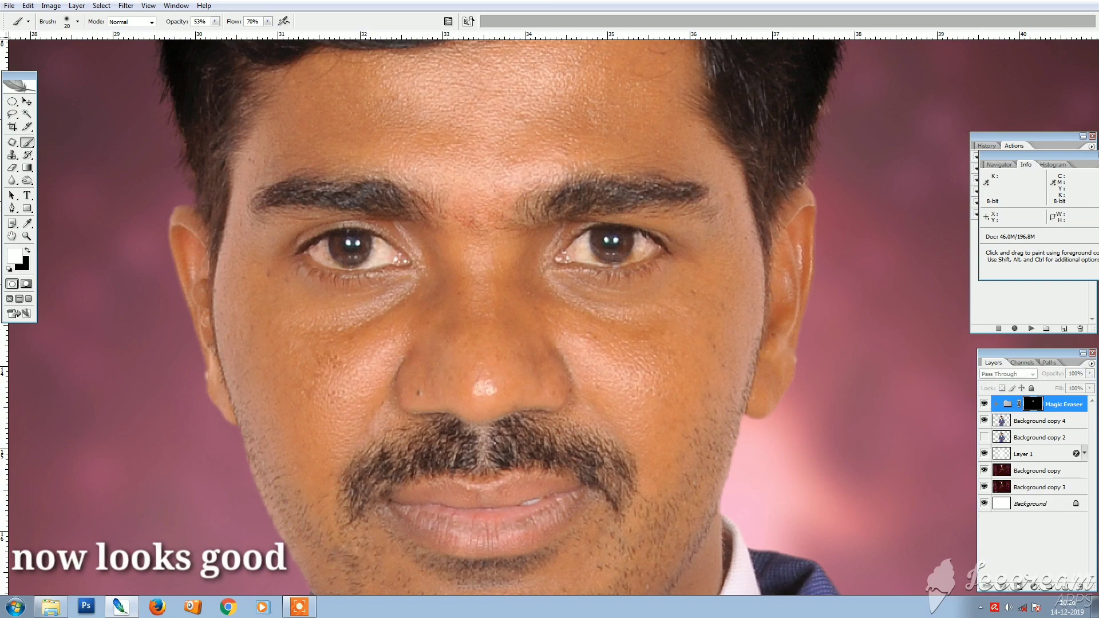
# - Merge the Magic Eraser group with the Background copy 4 layer
pyautogui.press('v')
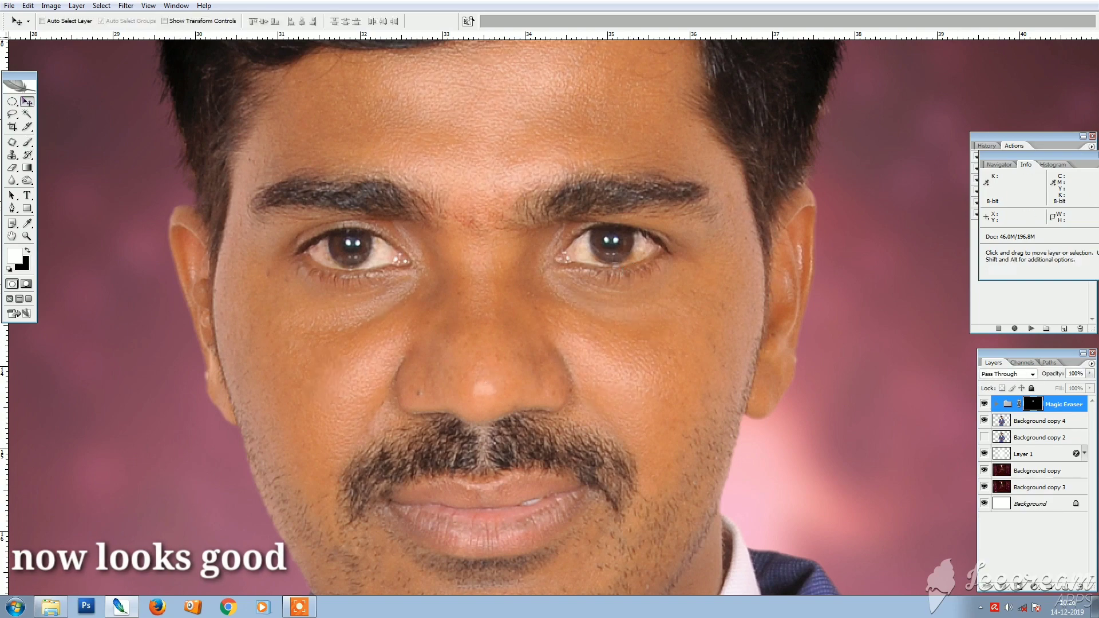
pyautogui.keyDown('ctrl'); pyautogui.click(1042, 422); pyautogui.keyUp('ctrl')
pyautogui.hotkey('ctrl', 'e')
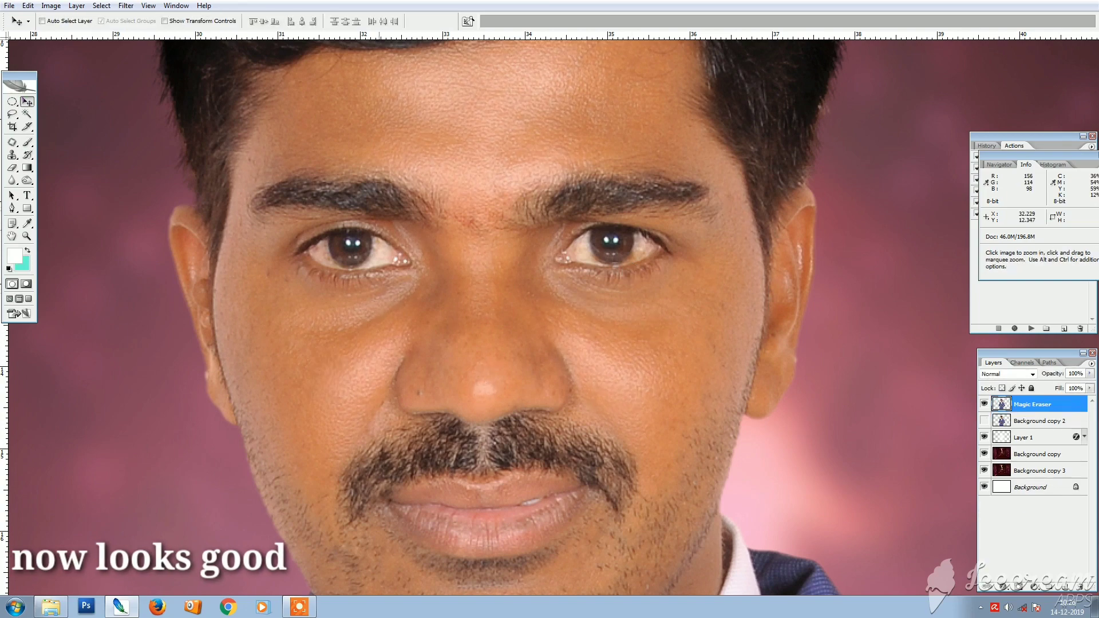
# - Lasso the forehead between the eyebrows and the hairline and feather the selection by 10 pixels
pyautogui.keyDown('ctrl'); pyautogui.click(489, 280); pyautogui.keyUp('ctrl')
pyautogui.moveTo(511, 235); pyautogui.dragTo(445, 365)
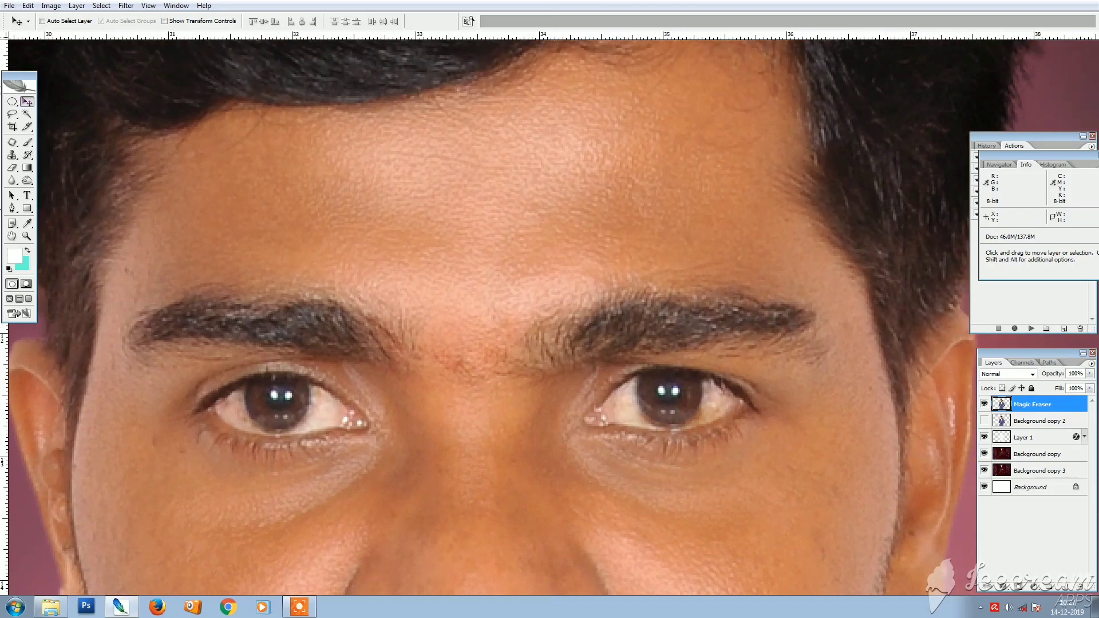
pyautogui.press('l')
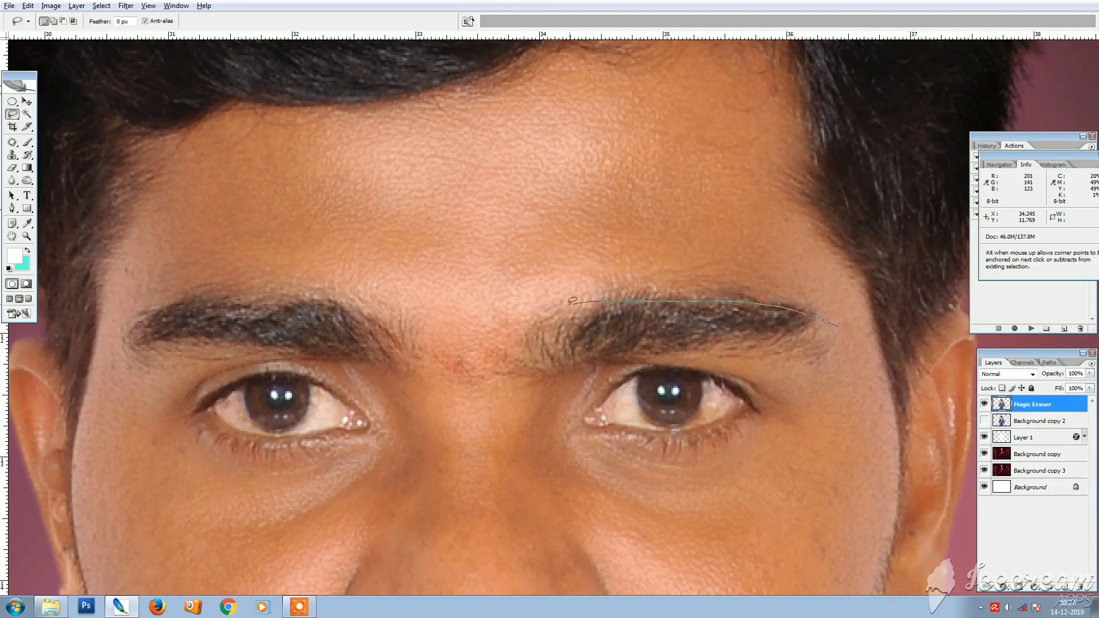
pyautogui.press('Tab')
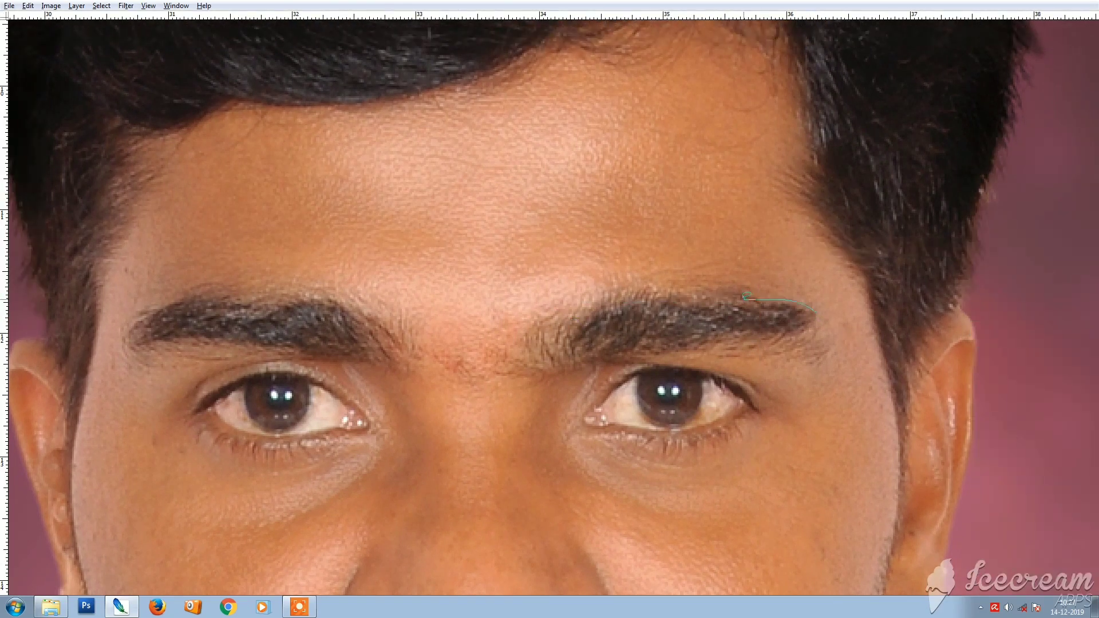
pyautogui.moveTo(590, 298); pyautogui.dragTo(402, 325)
pyautogui.moveTo(390, 92); pyautogui.dragTo(605, 24)
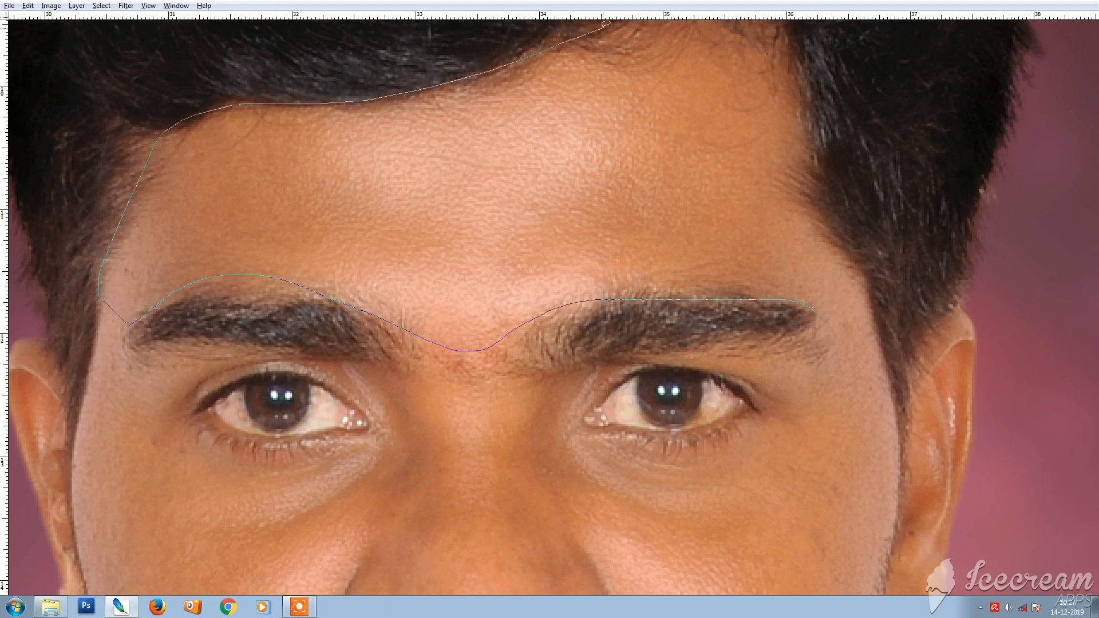
pyautogui.moveTo(796, 83); pyautogui.dragTo(884, 299)
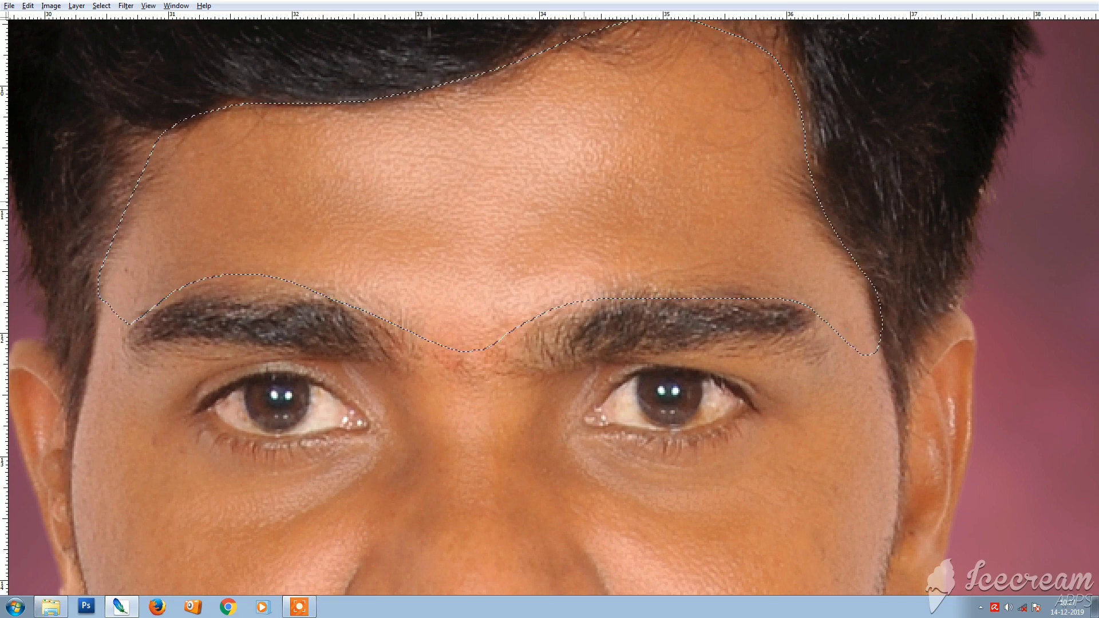
pyautogui.rightClick(572, 183)
pyautogui.click(607, 218)
pyautogui.write('10')
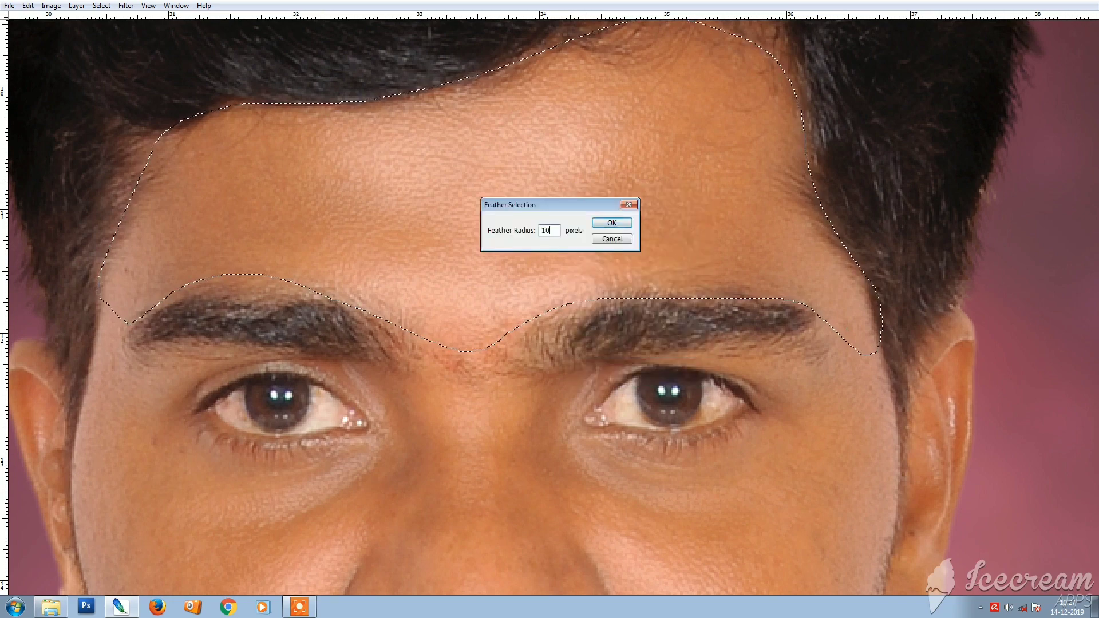
pyautogui.press('Return')
# - Smooth the selected forehead with Neat Image's Reduce Noise filter at its preset noise settings, and deselect
pyautogui.click(126, 6)
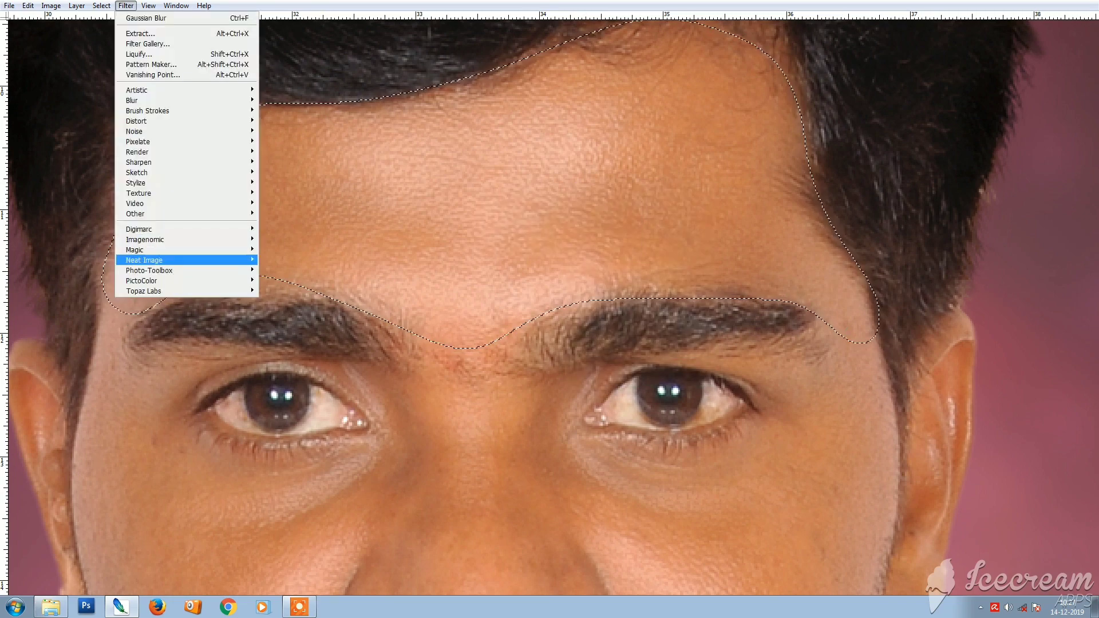
pyautogui.moveTo(154, 260)
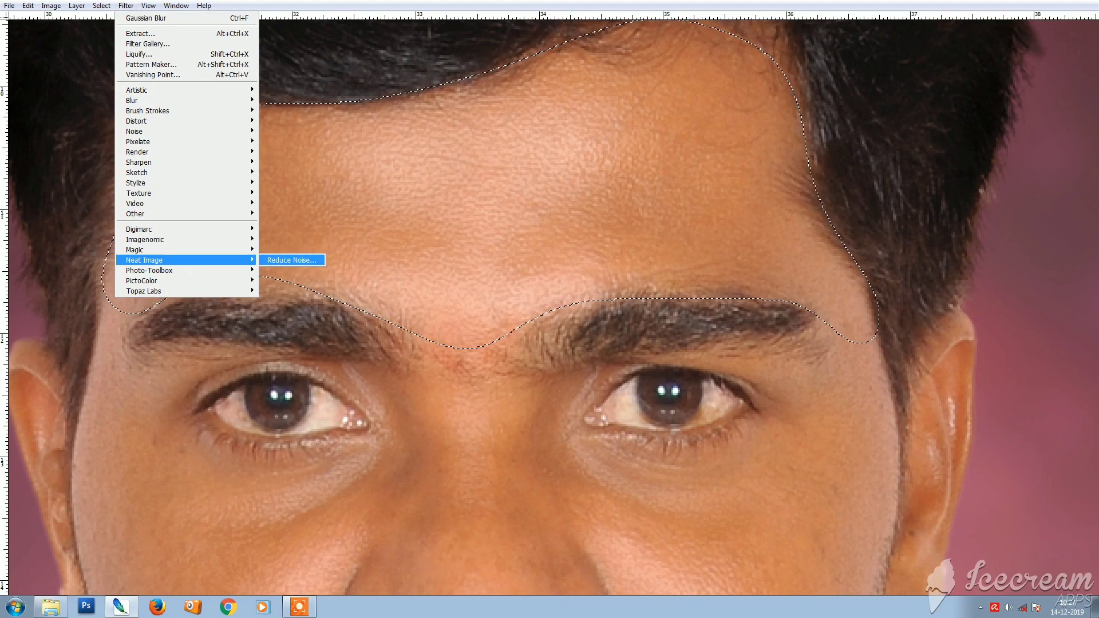
pyautogui.click(292, 260)
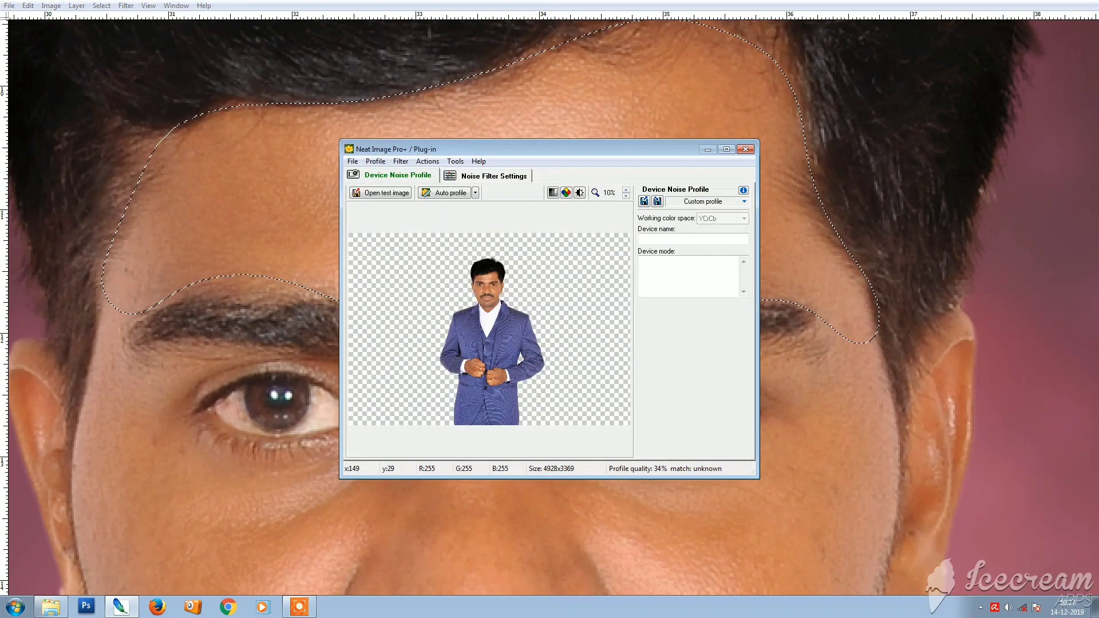
pyautogui.click(491, 176)
pyautogui.click(520, 314)
pyautogui.moveTo(418, 241); pyautogui.dragTo(559, 409)
pyautogui.scroll(2, 401, 258)
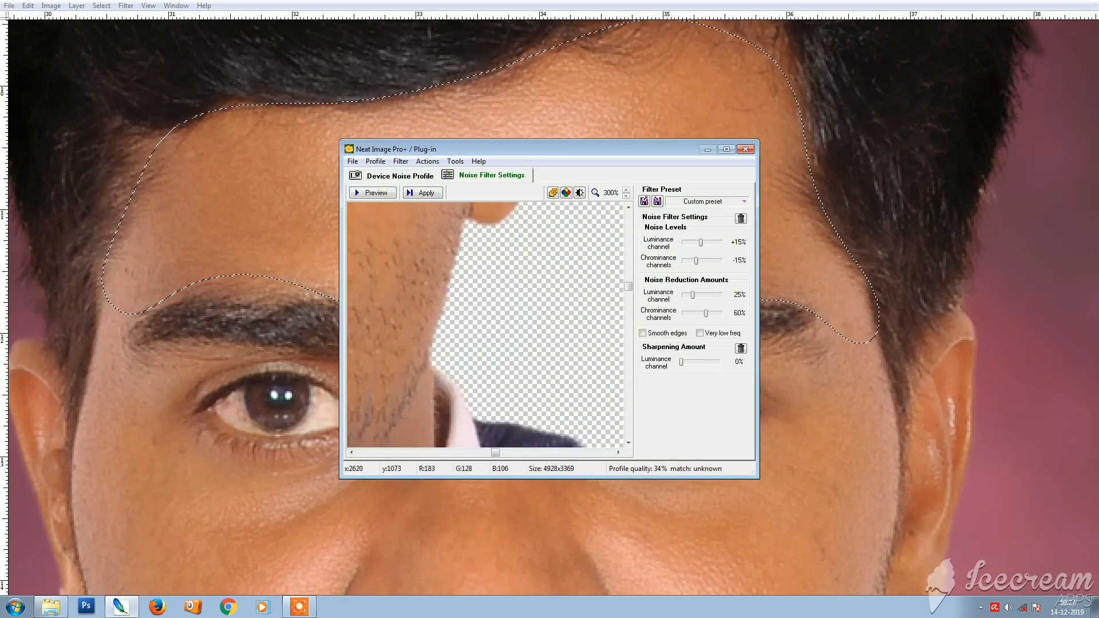
pyautogui.moveTo(401, 257)
pyautogui.mouseDown()
pyautogui.moveTo(544, 343)
pyautogui.moveTo(517, 362)
pyautogui.mouseUp()
pyautogui.click(424, 193)
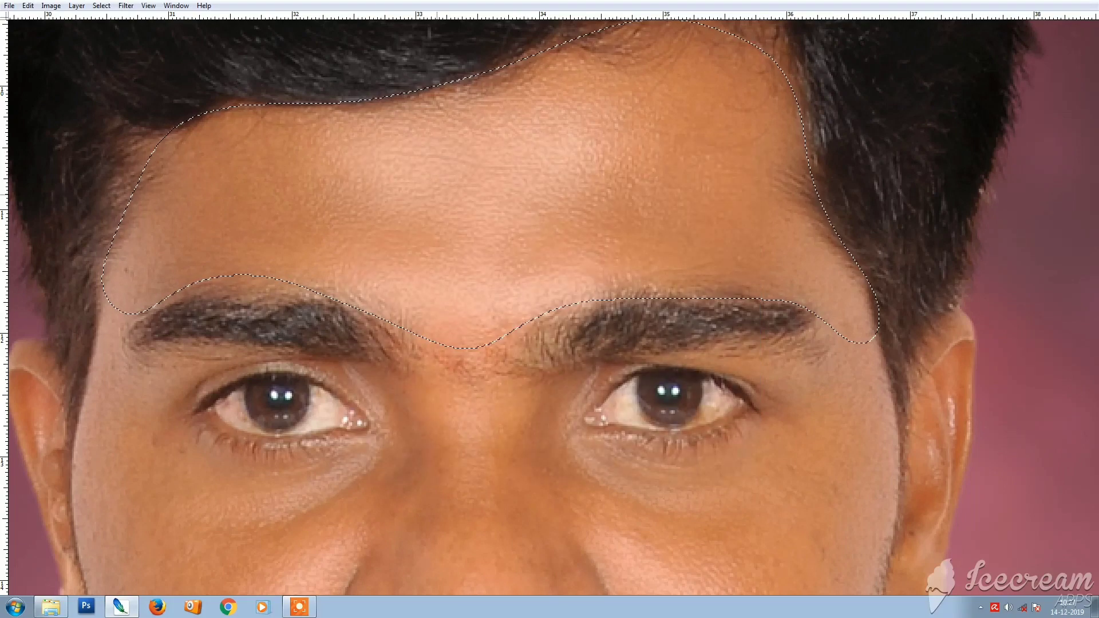
pyautogui.hotkey('ctrl', 'd')
# - Select the skin of the face, ears and neck by colour with the Magic Wand and feather the selection
pyautogui.hotkey('ctrl', '0')
pyautogui.moveTo(600, 423); pyautogui.dragTo(617, 440)
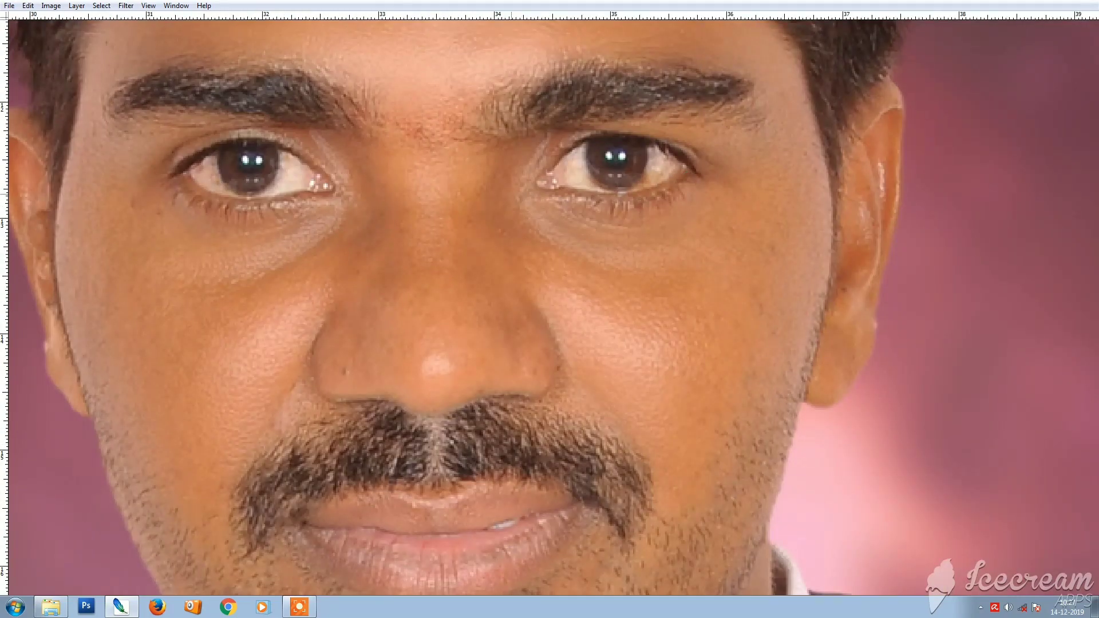
pyautogui.click(512, 206)
pyautogui.keyDown('shift'); pyautogui.click(573, 310); pyautogui.keyUp('shift')
pyautogui.hotkey('ctrl', '-')
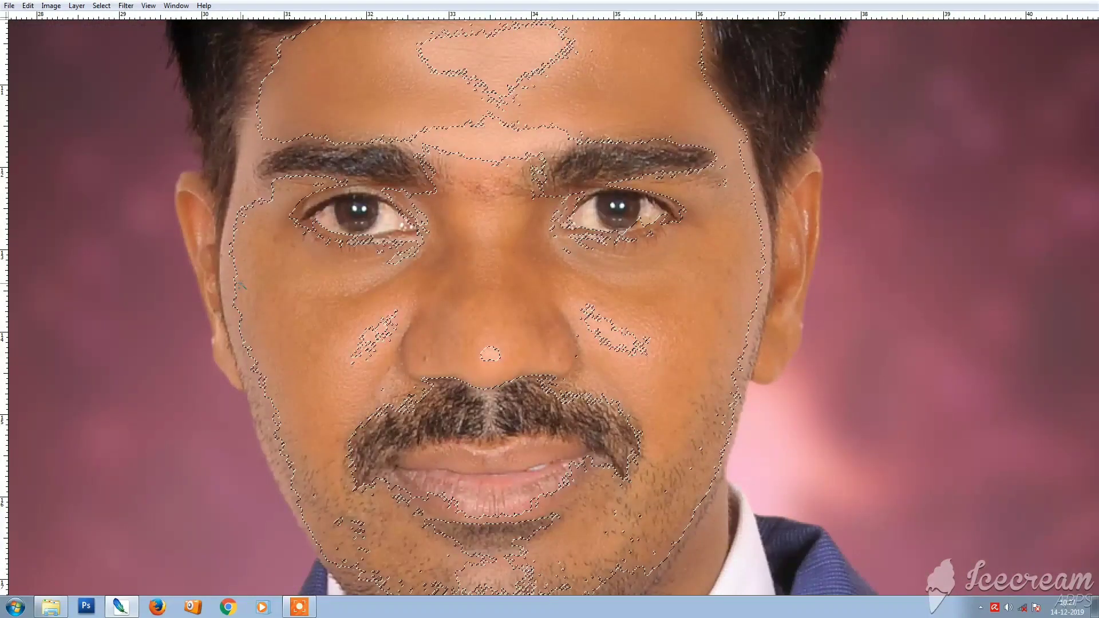
pyautogui.keyDown('shift'); pyautogui.click(238, 284); pyautogui.keyUp('shift')
pyautogui.moveTo(699, 335); pyautogui.dragTo(682, 255)
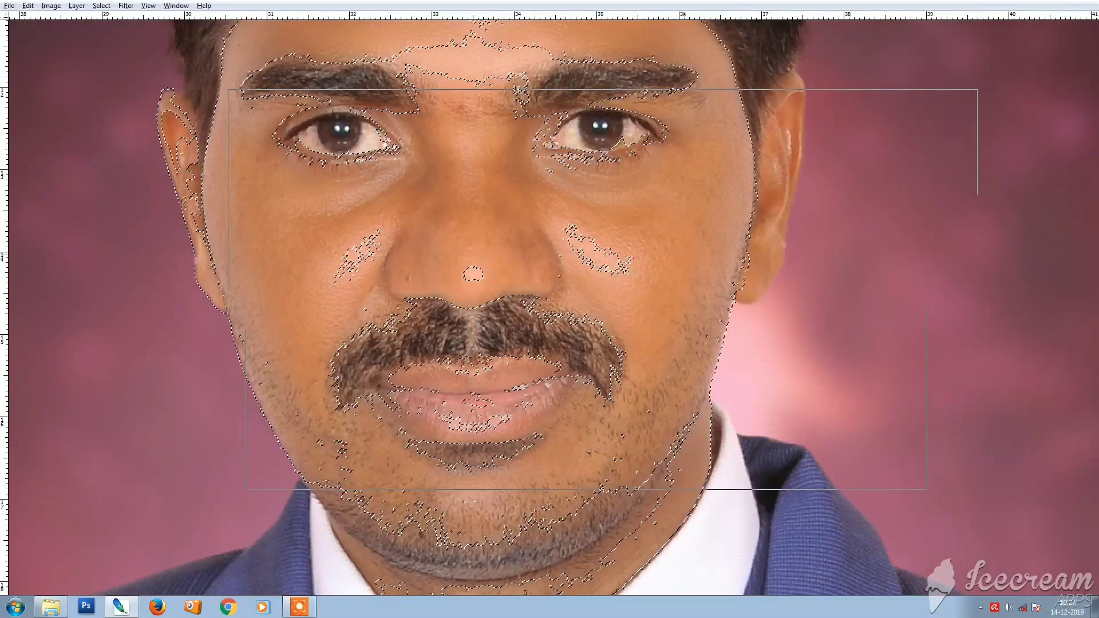
pyautogui.hotkey('ctrl', '-')
pyautogui.keyDown('shift'); pyautogui.click(633, 250); pyautogui.keyUp('shift')
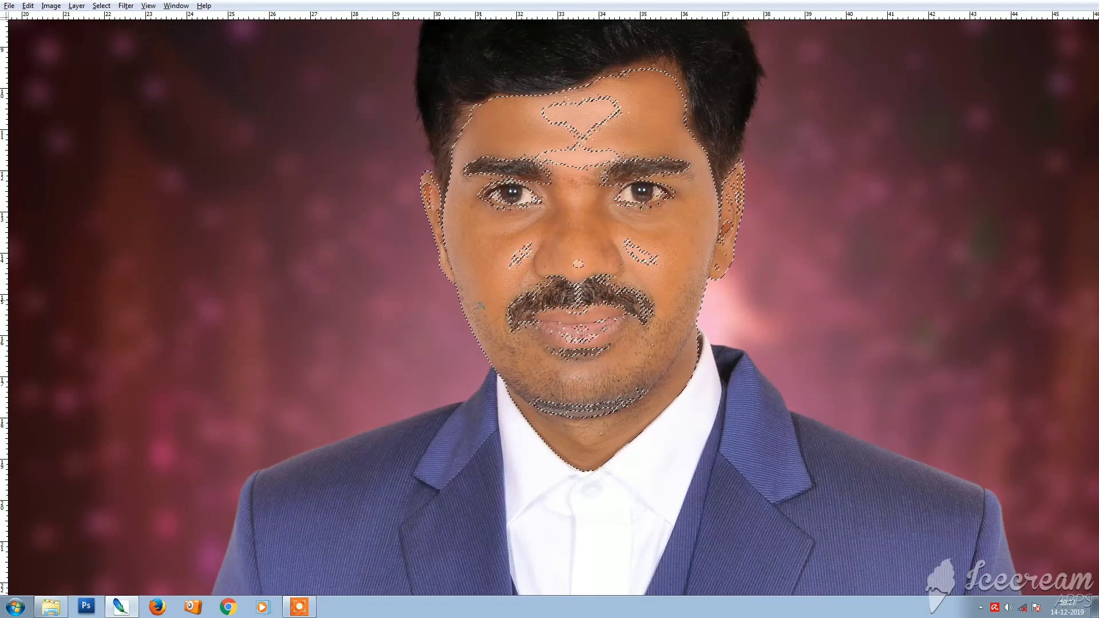
pyautogui.hotkey('ctrl', 'alt', 'd')
pyautogui.press('Return')
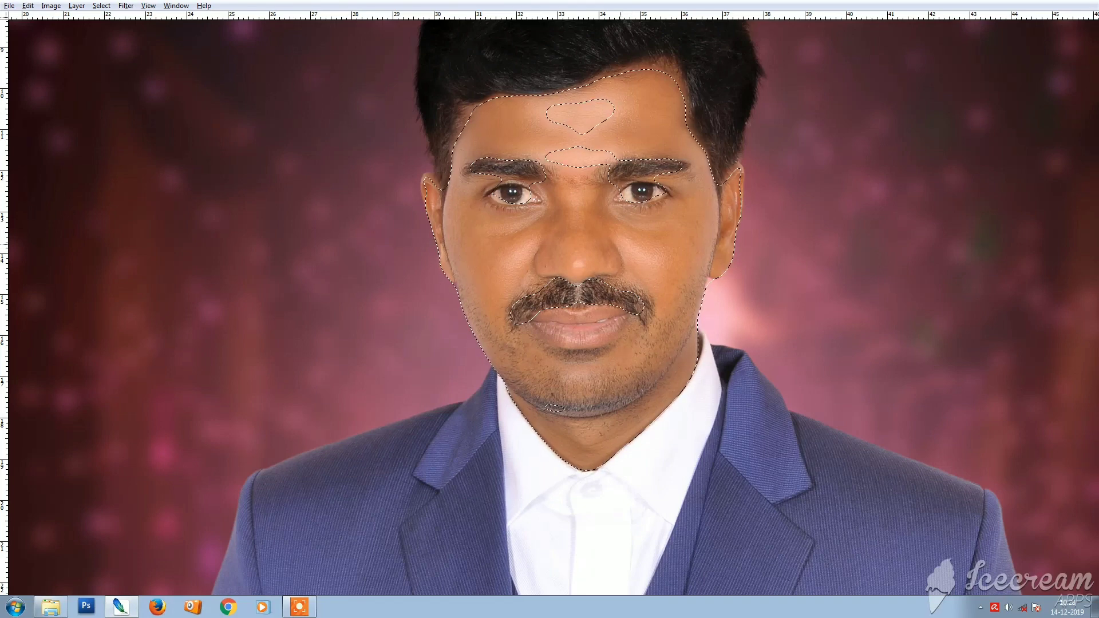
# - Brighten the selected skin with Levels, setting the midtone input to 1.10, and deselect
pyautogui.hotkey('ctrl', 'l')
pyautogui.moveTo(833, 402); pyautogui.dragTo(828, 402)
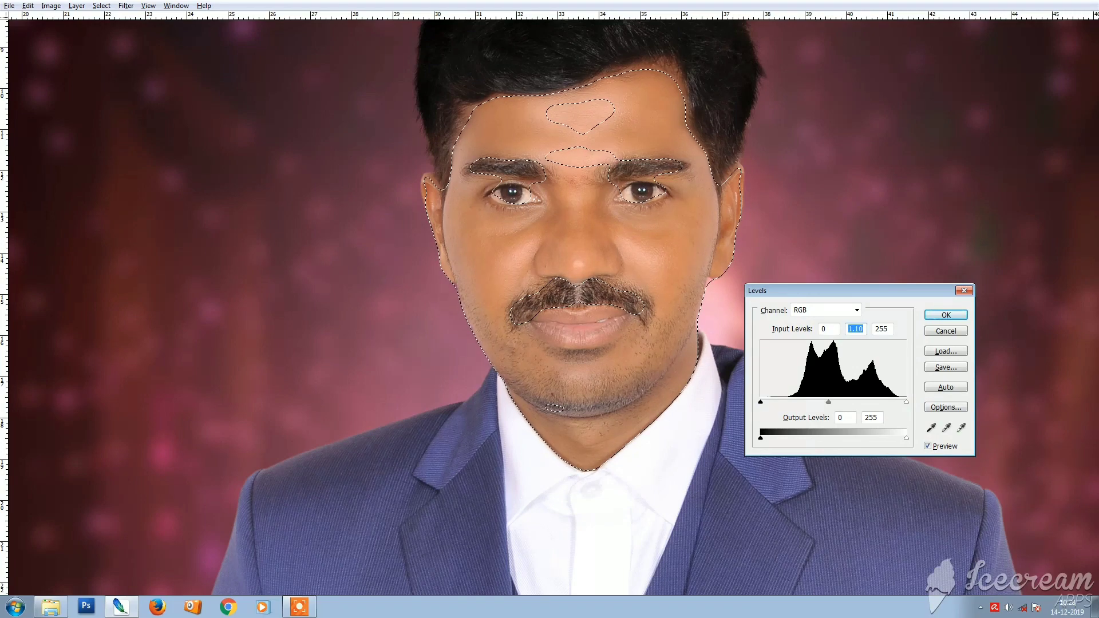
pyautogui.moveTo(760, 402); pyautogui.dragTo(761, 402)
pyautogui.click(946, 315)
pyautogui.hotkey('ctrl', 'd')
pyautogui.hotkey('ctrl', '-')
pyautogui.hotkey('ctrl', '-')
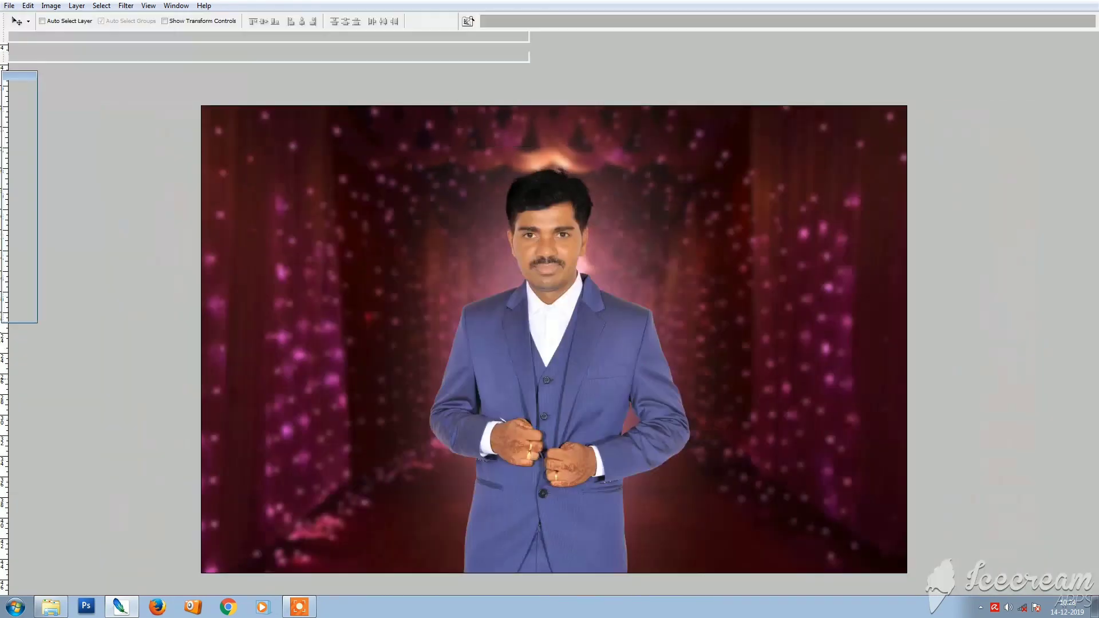
# - Rename the Magic Eraser layer as 01
pyautogui.rightClick(600, 367)
pyautogui.click(618, 375)
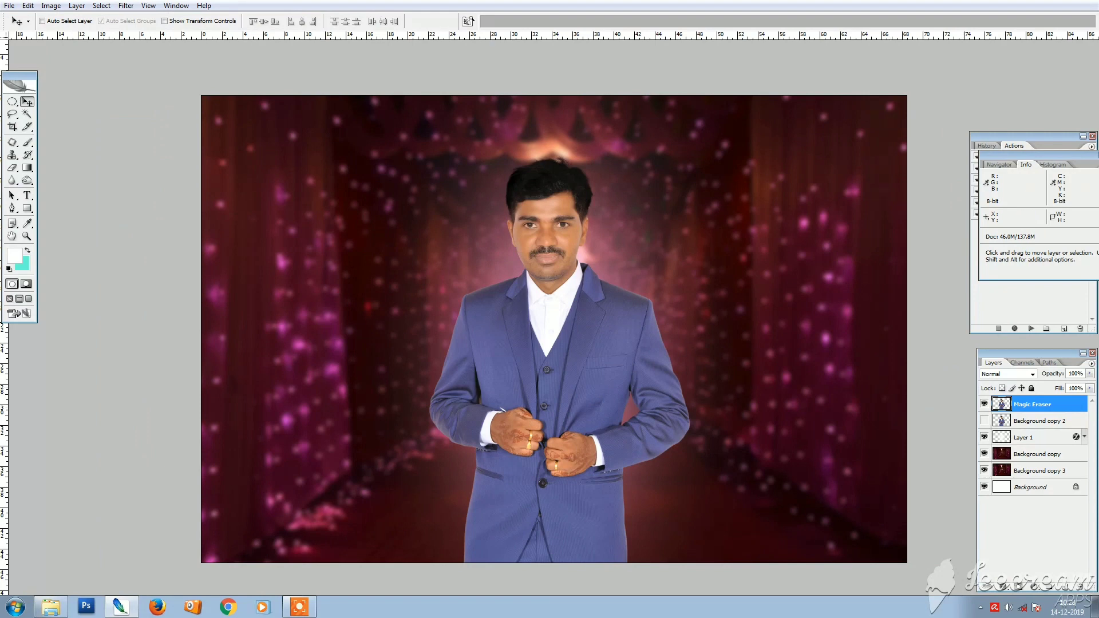
pyautogui.write('01')
# - Duplicate layer 01 and name the copy 02
pyautogui.rightClick(1044, 414)
pyautogui.press('Escape')
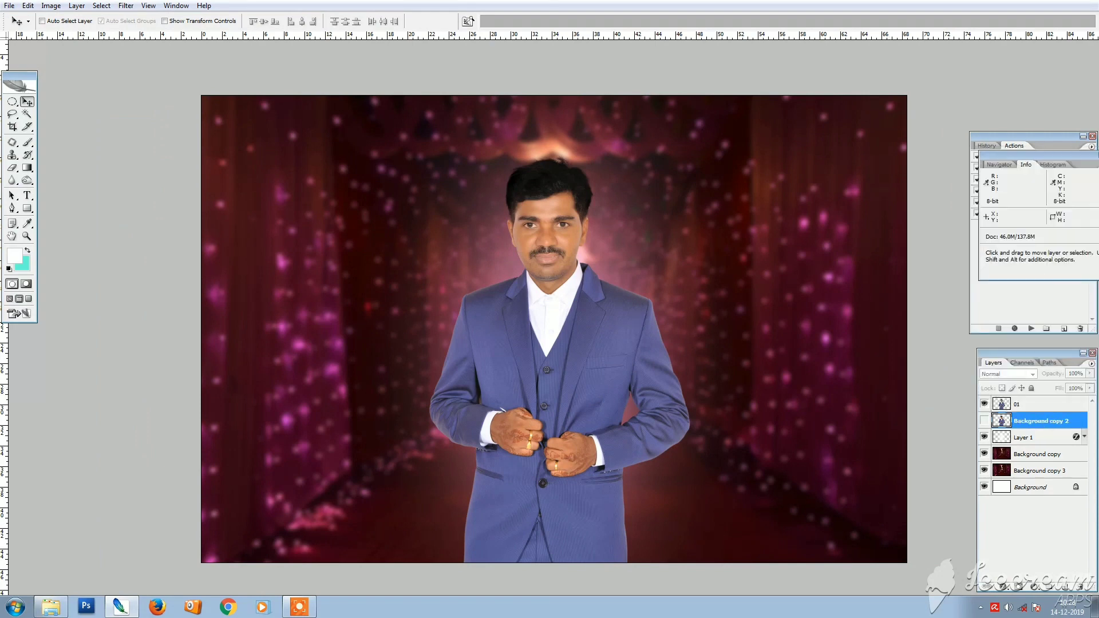
pyautogui.rightClick(1044, 405)
pyautogui.press('Escape')
pyautogui.rightClick(1043, 399)
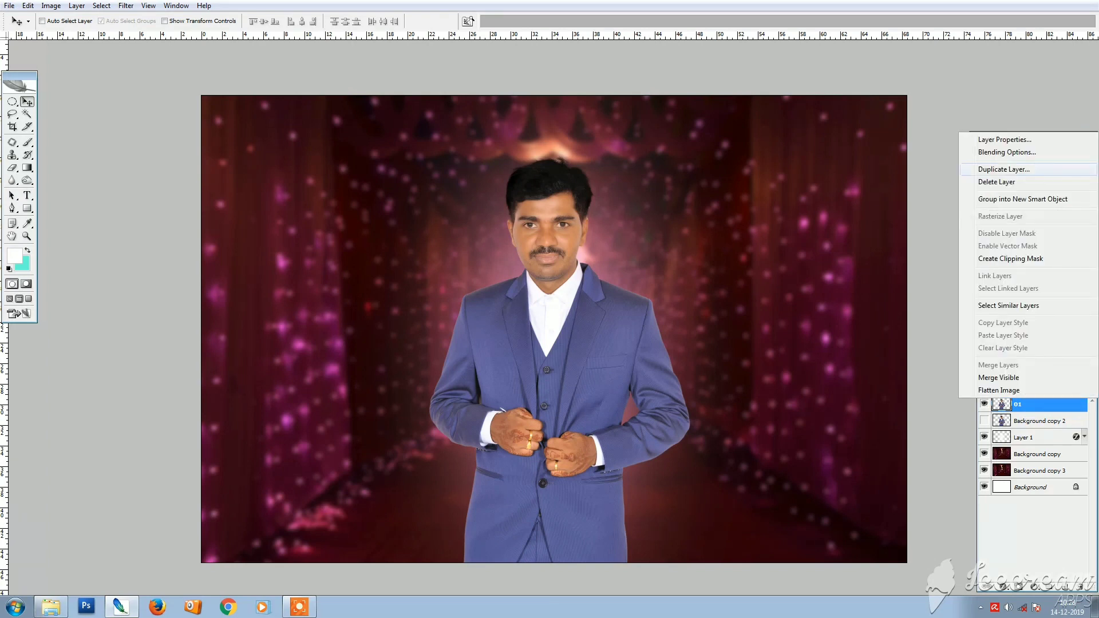
pyautogui.click(1004, 169)
pyautogui.write('02')
pyautogui.press('Return')
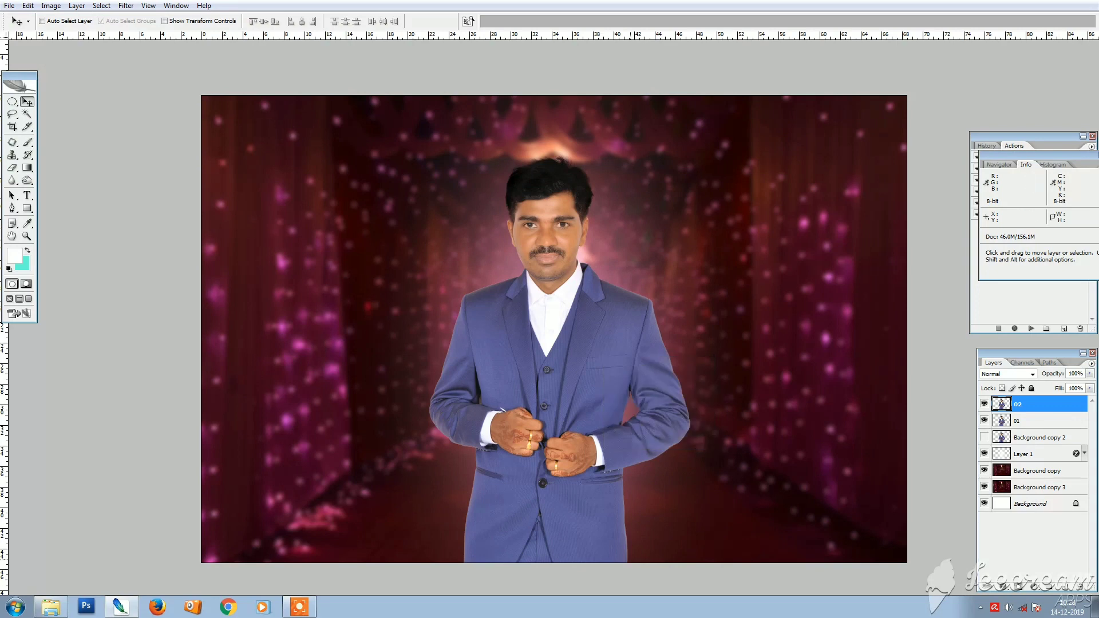
# - Raise the contrast of layer 02 to +42 with Brightness/Contrast, leaving the brightness at 0
pyautogui.press('alt')
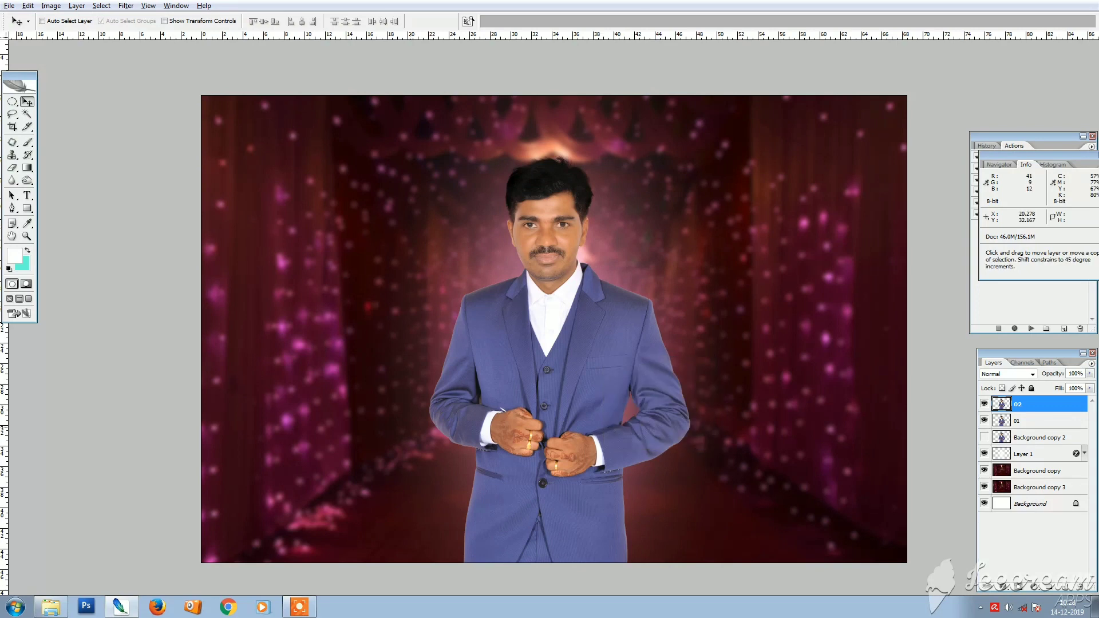
pyautogui.hotkey('alt', 'i')
pyautogui.press('a')
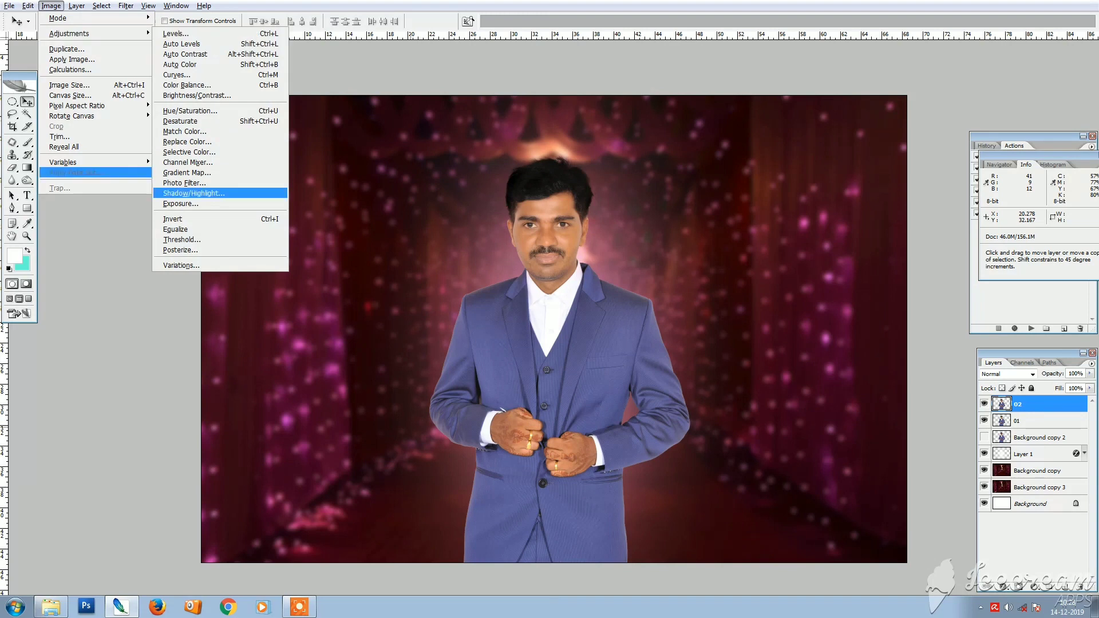
pyautogui.press('Escape')
pyautogui.hotkey('alt', 'i')
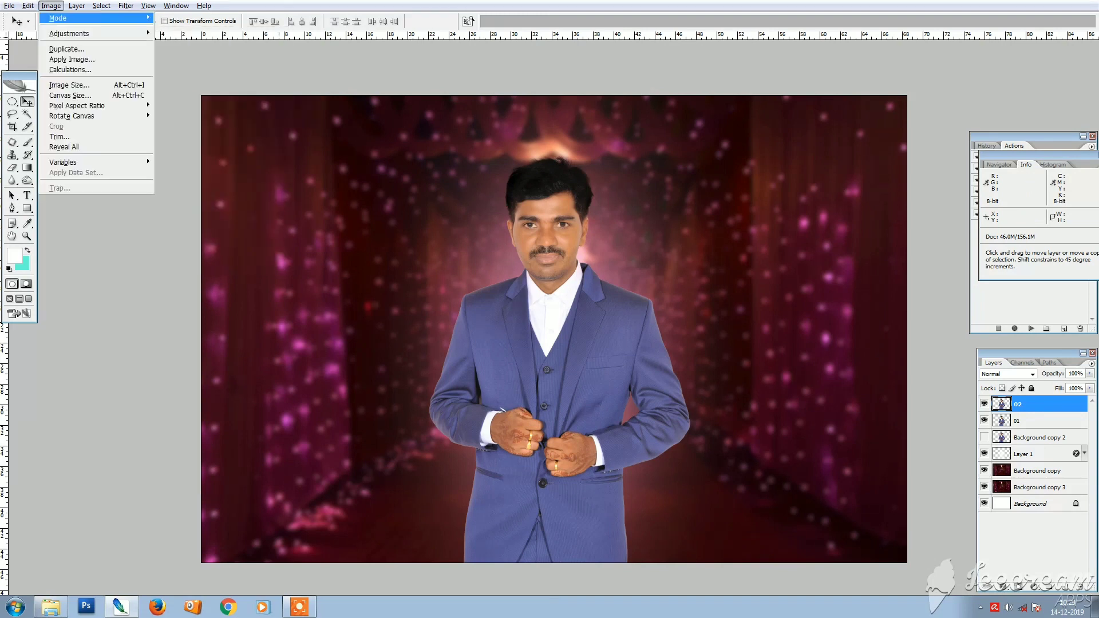
pyautogui.press('a')
pyautogui.press('c')
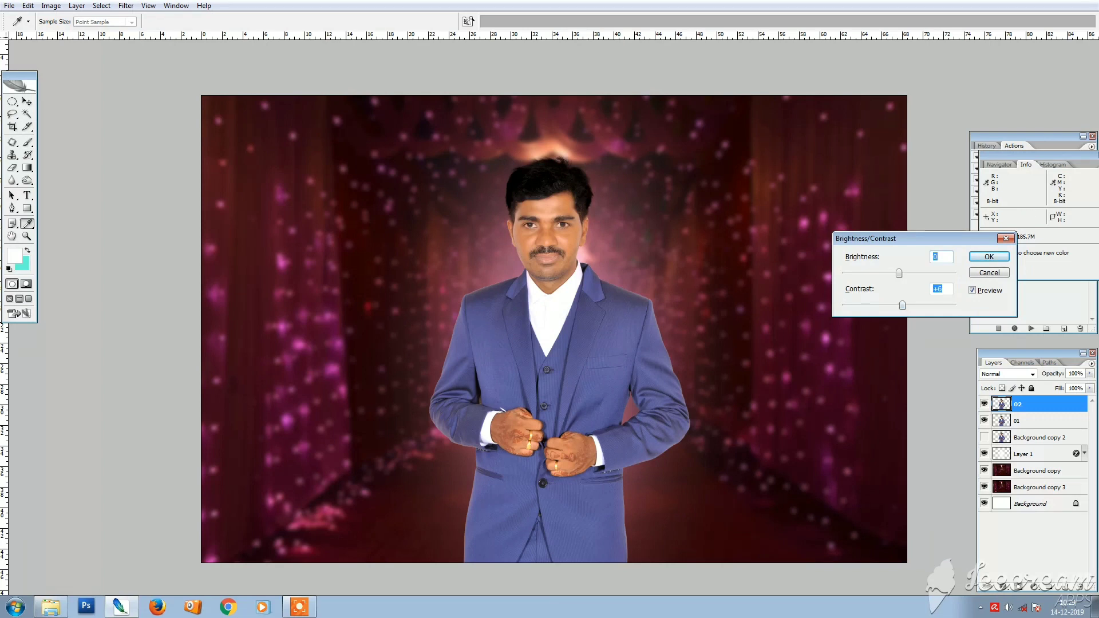
pyautogui.moveTo(904, 306); pyautogui.dragTo(929, 305)
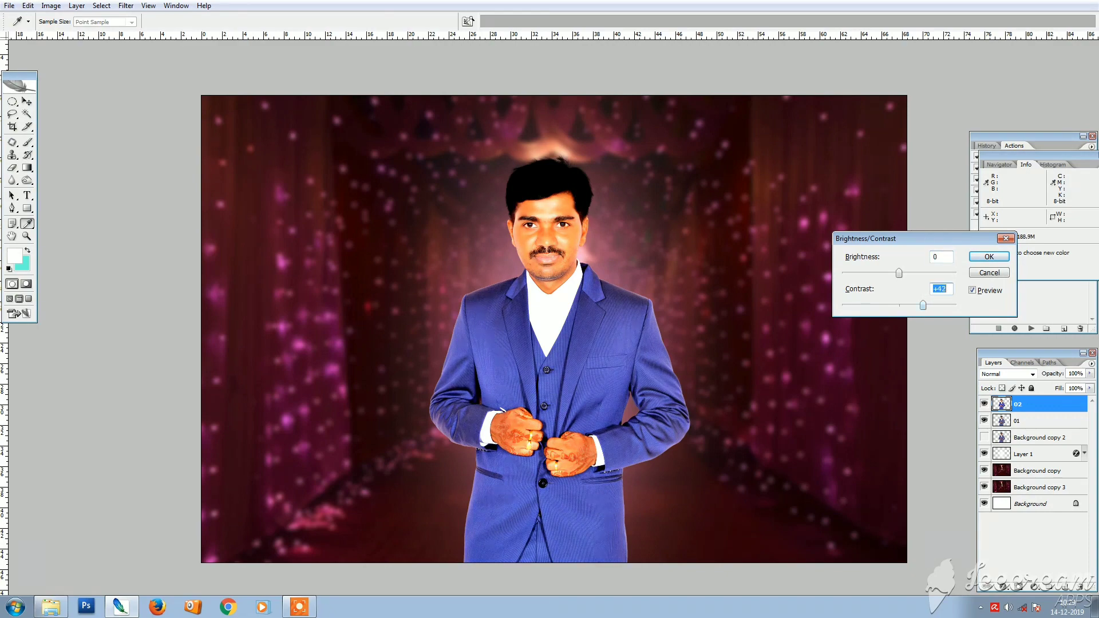
pyautogui.click(989, 257)
# - Toggle layer 02's visibility to compare the portrait with and without the added contrast
pyautogui.moveTo(624, 179); pyautogui.dragTo(475, 345)
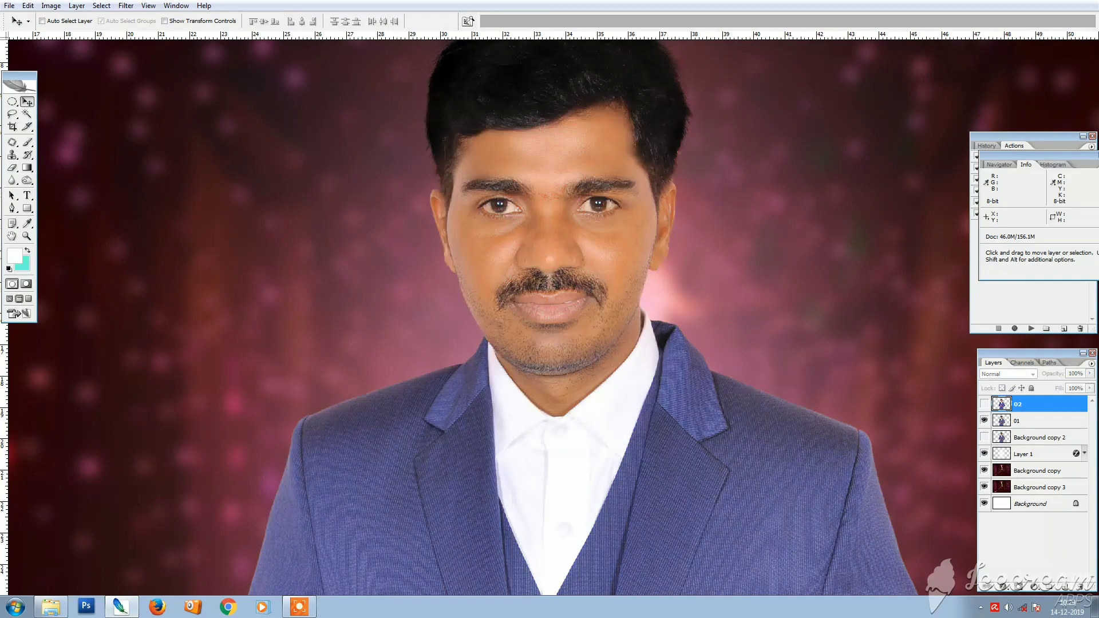
pyautogui.click(984, 404)
pyautogui.click(984, 404)
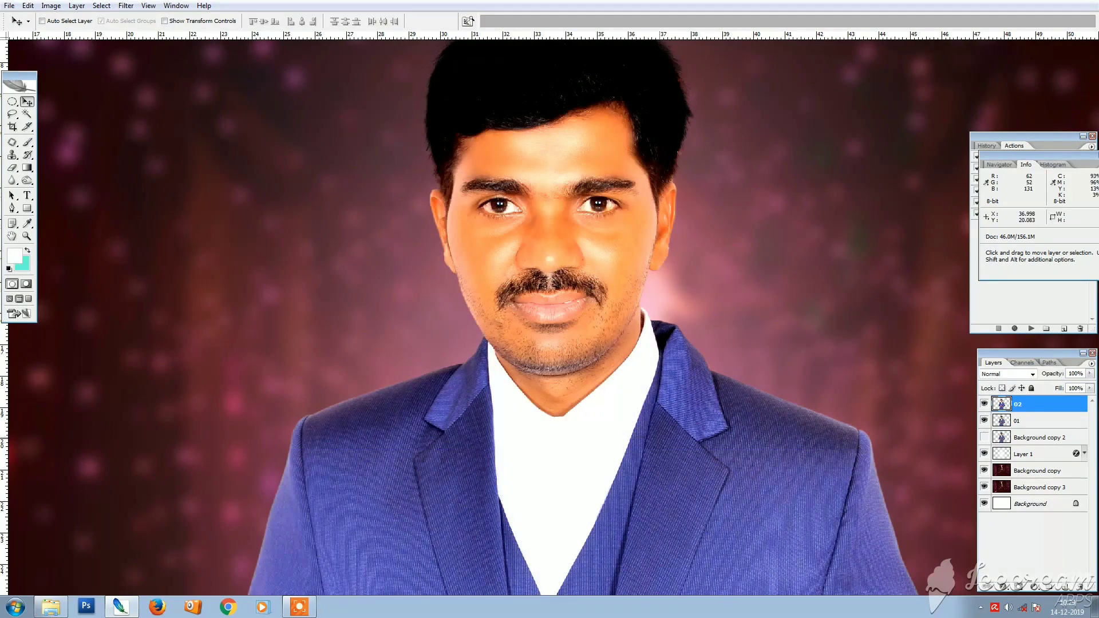
# - Select the white shirt on layer 02 with the Magic Wand, feather it, delete the area to reveal layer 01, and deselect
pyautogui.keyDown('ctrl'); pyautogui.click(545, 369); pyautogui.keyUp('ctrl')
pyautogui.moveTo(547, 401); pyautogui.dragTo(470, 338)
pyautogui.press('w')
pyautogui.click(456, 360)
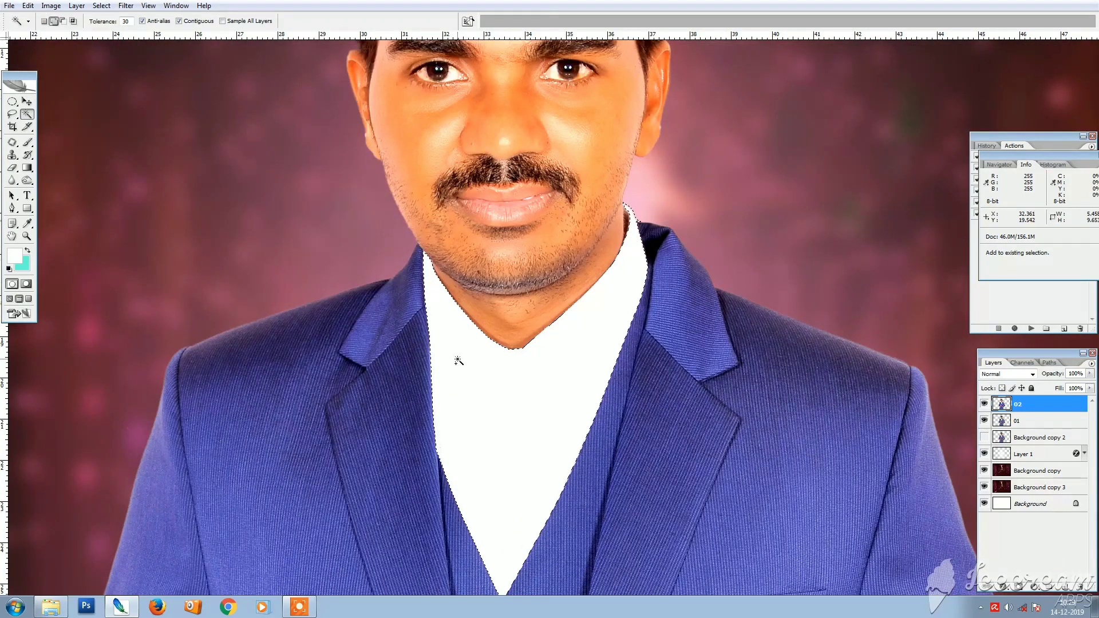
pyautogui.hotkey('ctrl', 'alt', 'd')
pyautogui.press('Return')
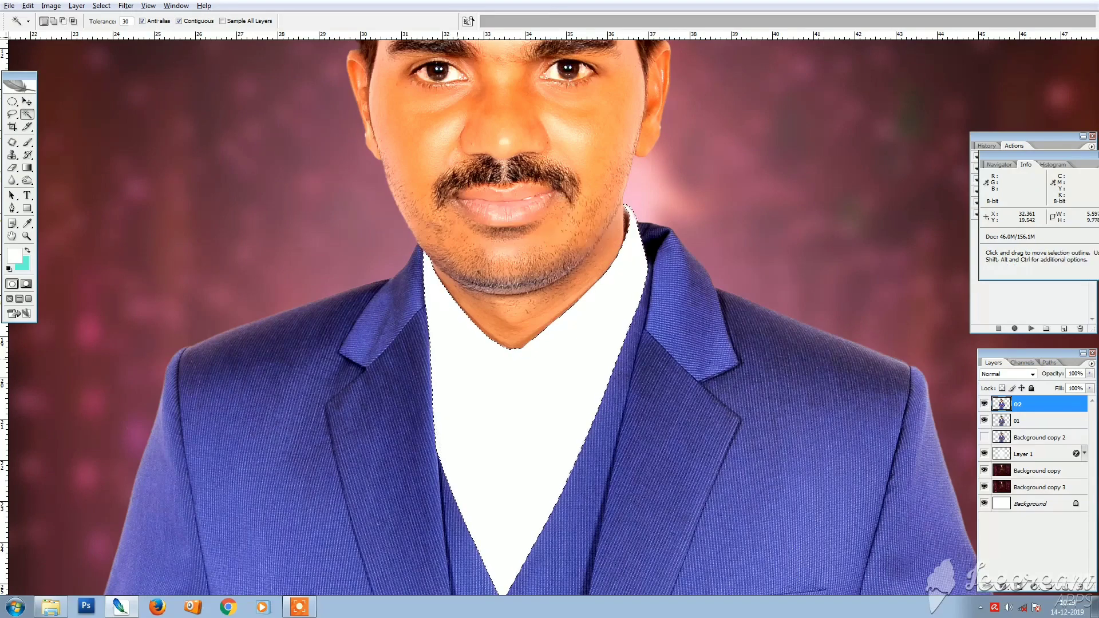
pyautogui.hotkey('ctrl', 'd')
pyautogui.press('v')
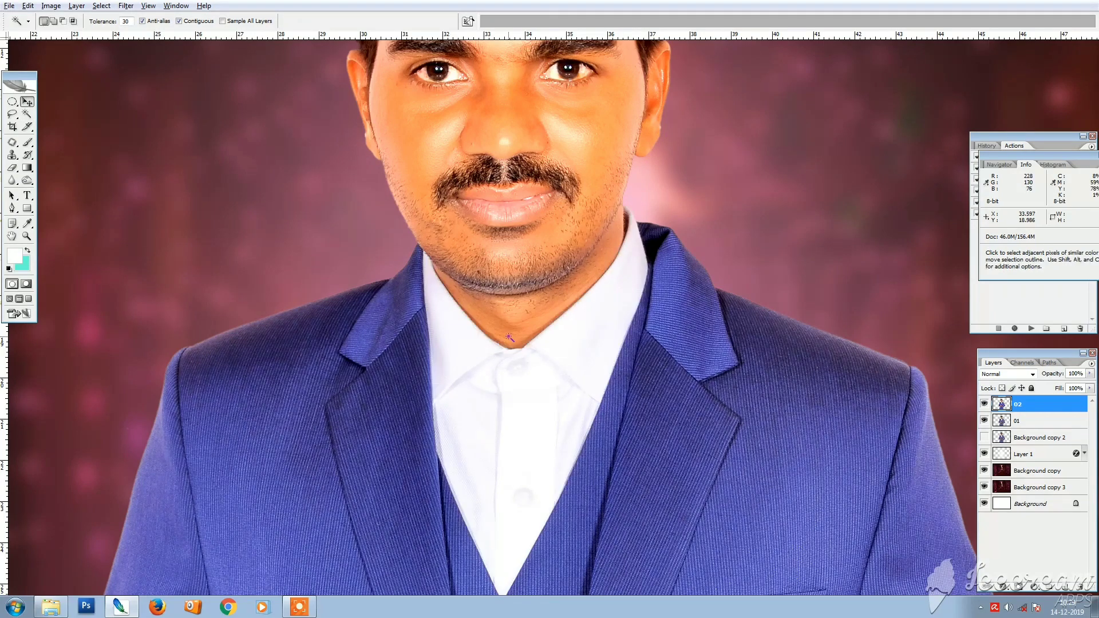
# - Trace around the head and neck, following the shirt collar, with the Pen tool and convert the path to a selection
pyautogui.moveTo(434, 96); pyautogui.dragTo(416, 248)
pyautogui.press('w')
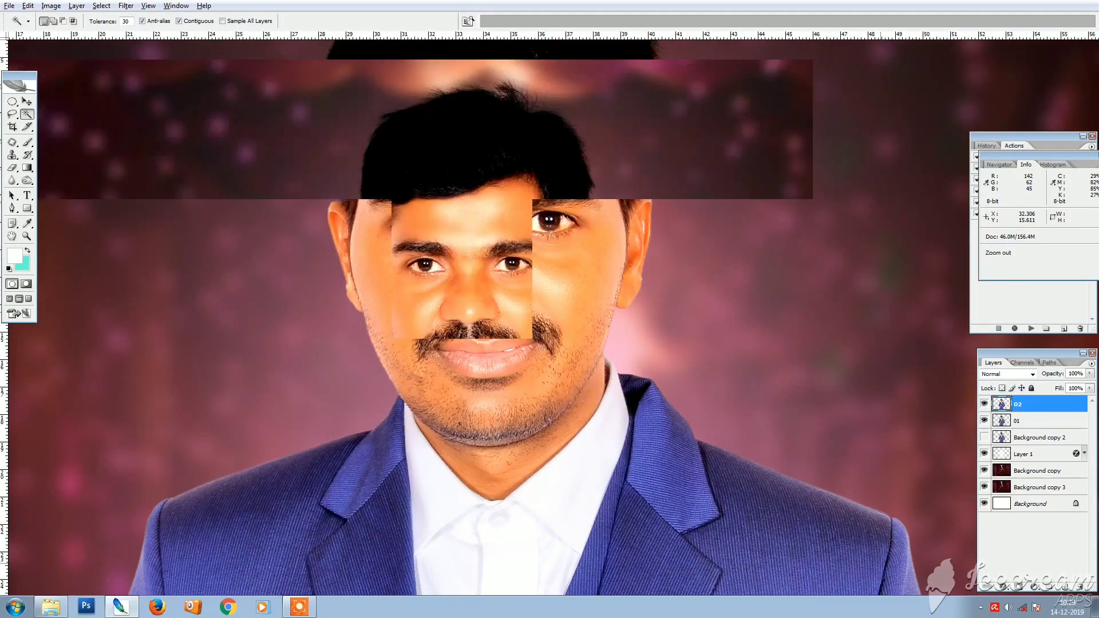
pyautogui.press('p')
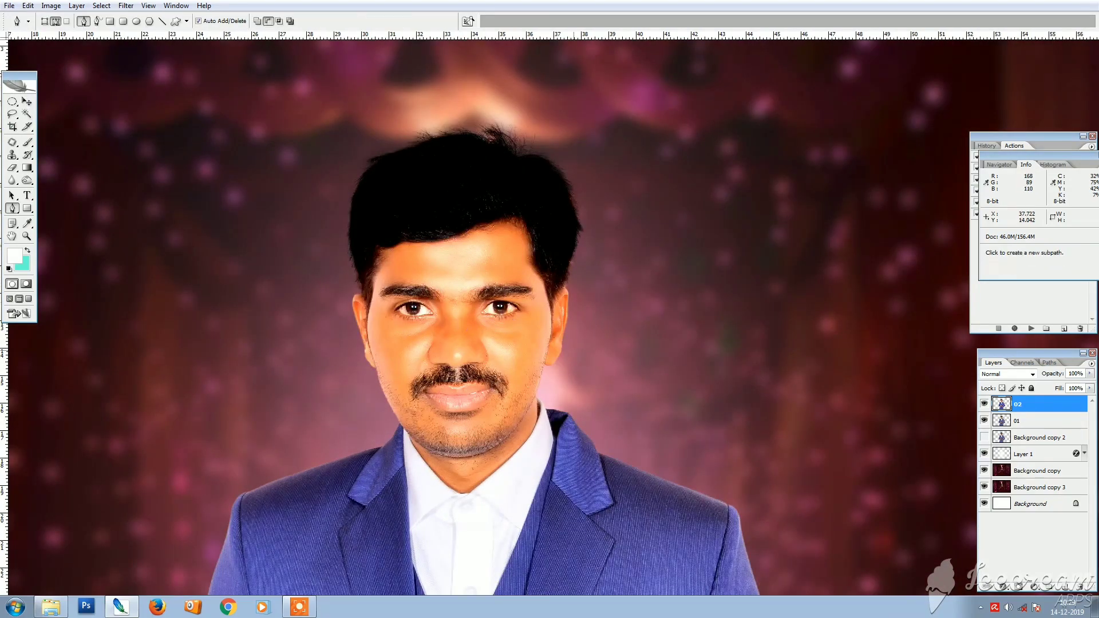
pyautogui.moveTo(539, 395)
pyautogui.mouseDown()
pyautogui.moveTo(574, 357)
pyautogui.moveTo(536, 405)
pyautogui.mouseUp()
pyautogui.moveTo(521, 447); pyautogui.dragTo(457, 493)
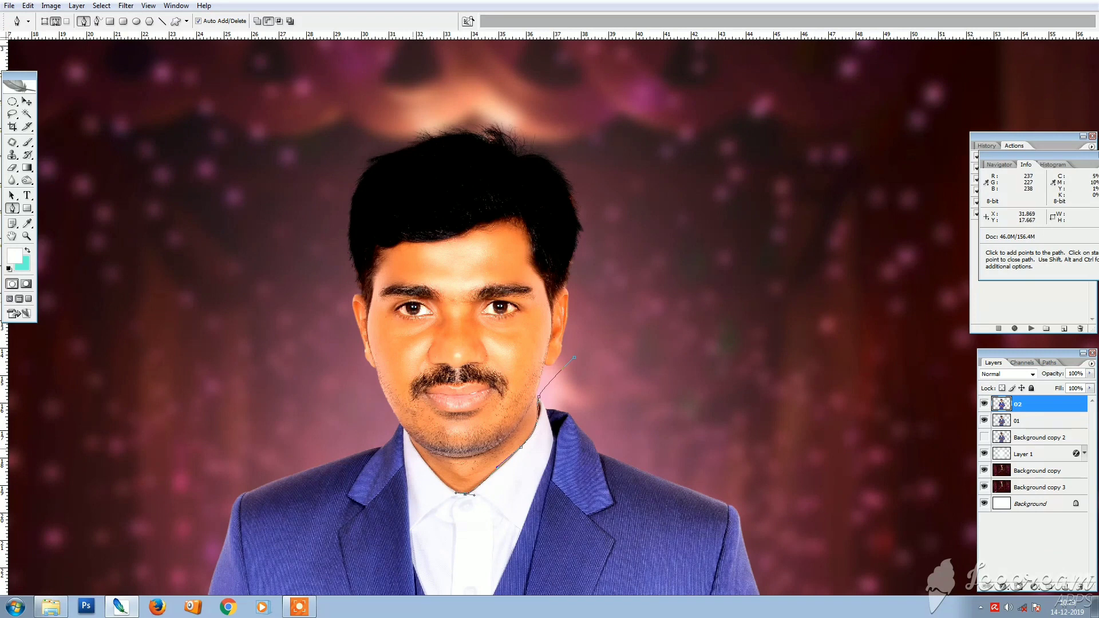
pyautogui.moveTo(411, 442); pyautogui.dragTo(362, 383)
pyautogui.moveTo(307, 262); pyautogui.dragTo(308, 200)
pyautogui.moveTo(395, 107); pyautogui.dragTo(421, 93)
pyautogui.moveTo(540, 96); pyautogui.dragTo(599, 138)
pyautogui.moveTo(629, 204); pyautogui.dragTo(627, 232)
pyautogui.moveTo(608, 300); pyautogui.dragTo(600, 325)
pyautogui.moveTo(585, 349); pyautogui.dragTo(584, 353)
pyautogui.hotkey('ctrl', 'Return')
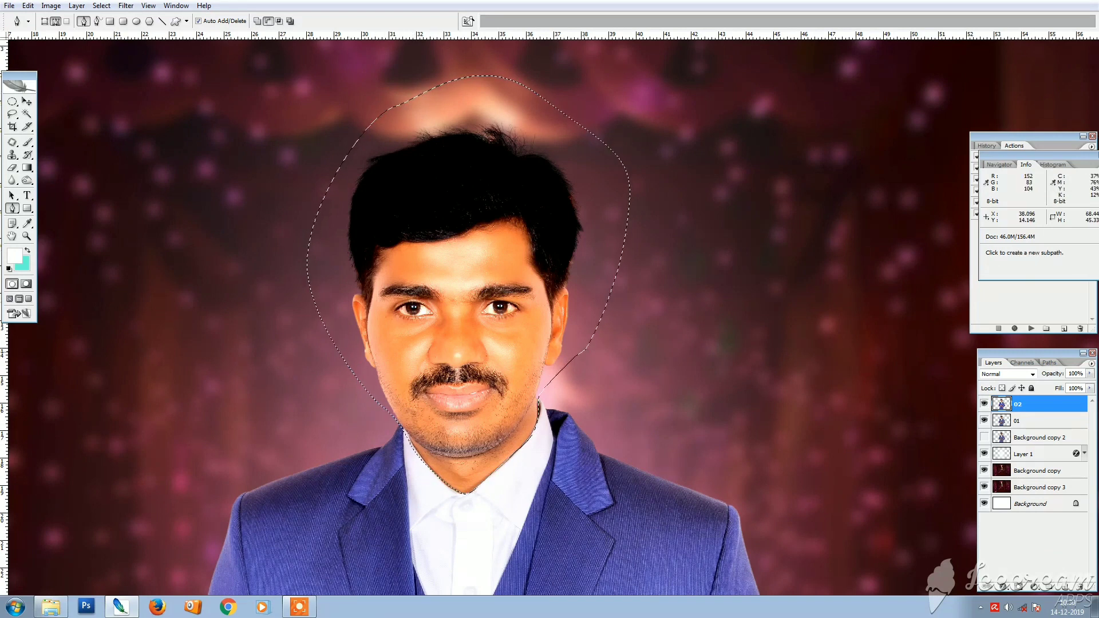
# - Feather the head and neck selection, delete that area from layer 02 to reveal layer 01, and deselect
pyautogui.hotkey('ctrl', '-')
pyautogui.hotkey('ctrl', '-')
pyautogui.hotkey('ctrl', '-')
pyautogui.hotkey('ctrl', '+')
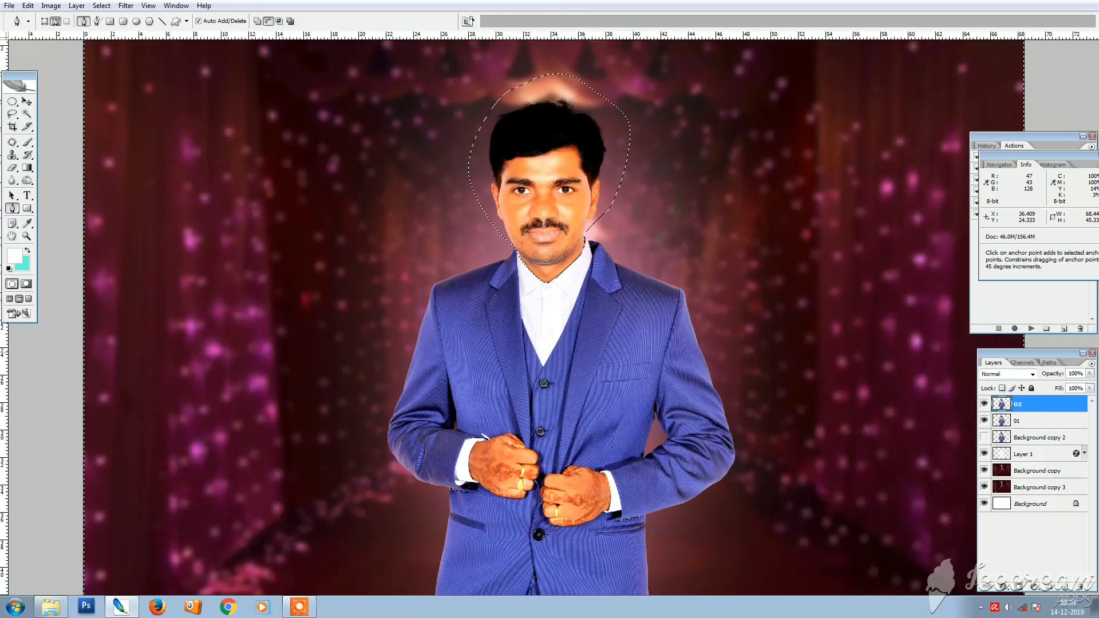
pyautogui.hotkey('ctrl', '+')
pyautogui.hotkey('ctrl', '+')
pyautogui.hotkey('ctrl', '+')
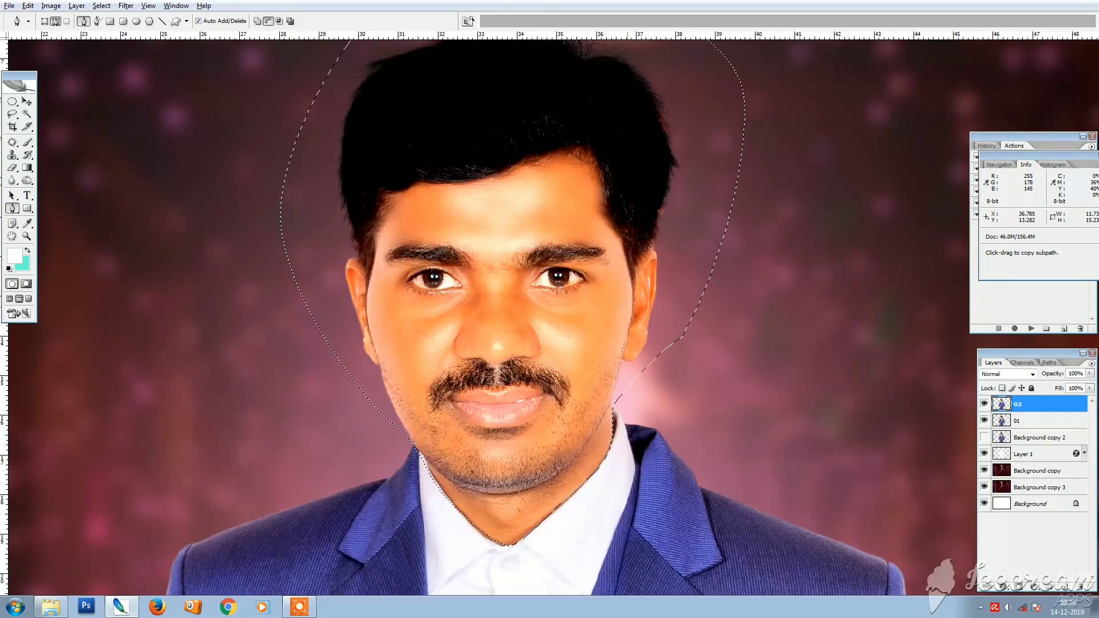
pyautogui.hotkey('ctrl', 'alt', 'd')
pyautogui.press('Return')
pyautogui.press('Delete')
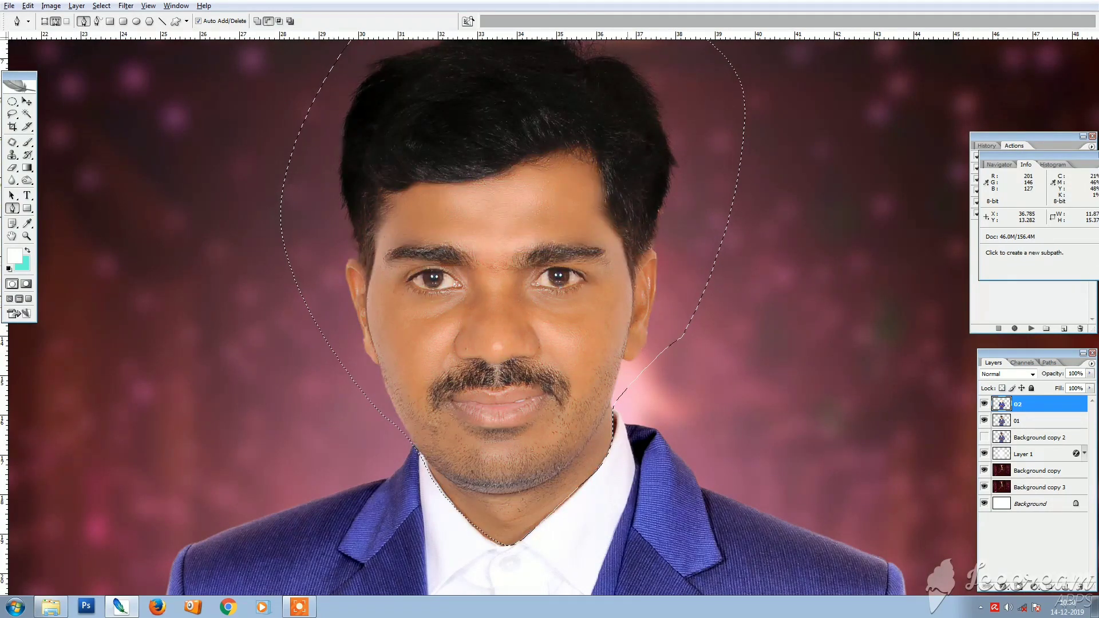
pyautogui.hotkey('ctrl', 'd')
# - Erase both hands on layer 02 with the Eraser tool, enlarging the brush to 50, to reveal layer 01's natural skin
pyautogui.hotkey('ctrl', '-')
pyautogui.hotkey('ctrl', '-')
pyautogui.hotkey('ctrl', '-')
pyautogui.hotkey('ctrl', '-')
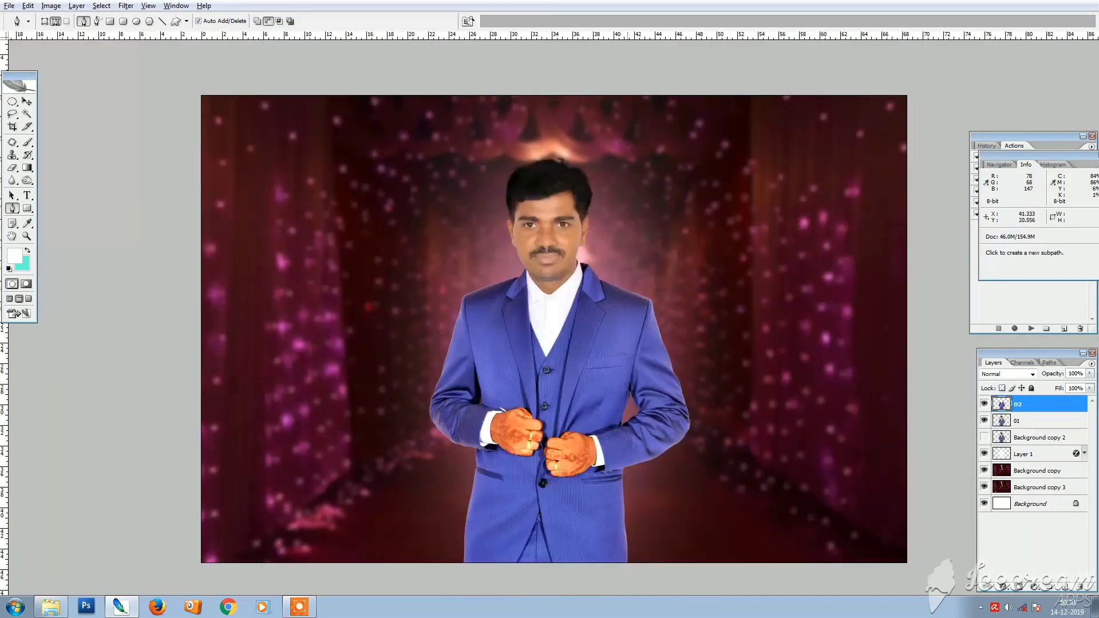
pyautogui.moveTo(416, 380); pyautogui.dragTo(707, 553)
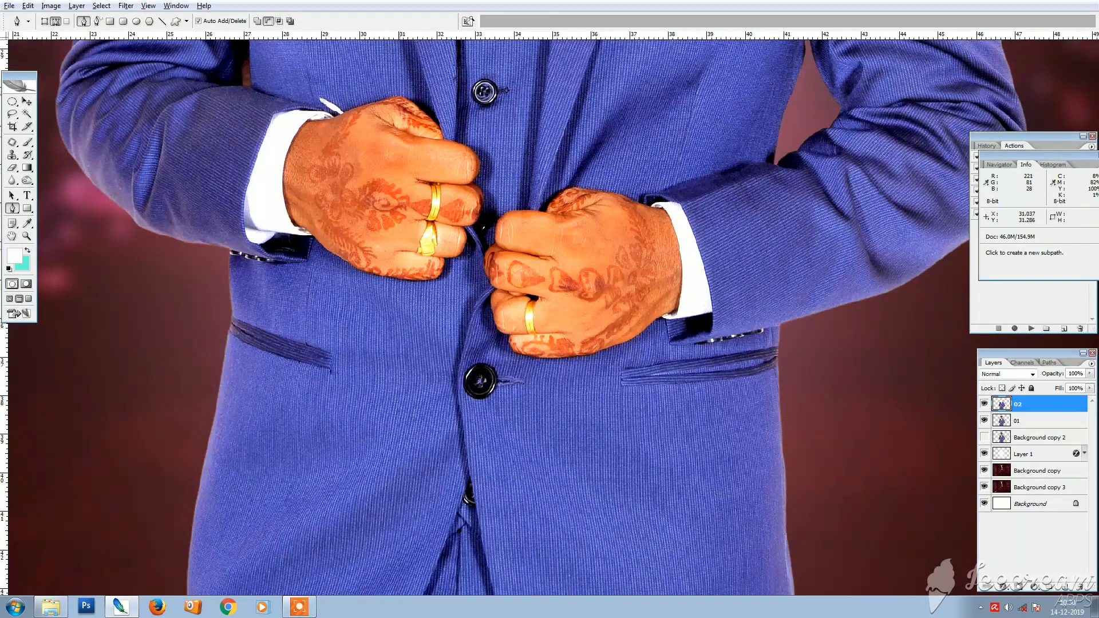
pyautogui.moveTo(43, 86); pyautogui.dragTo(1042, 518)
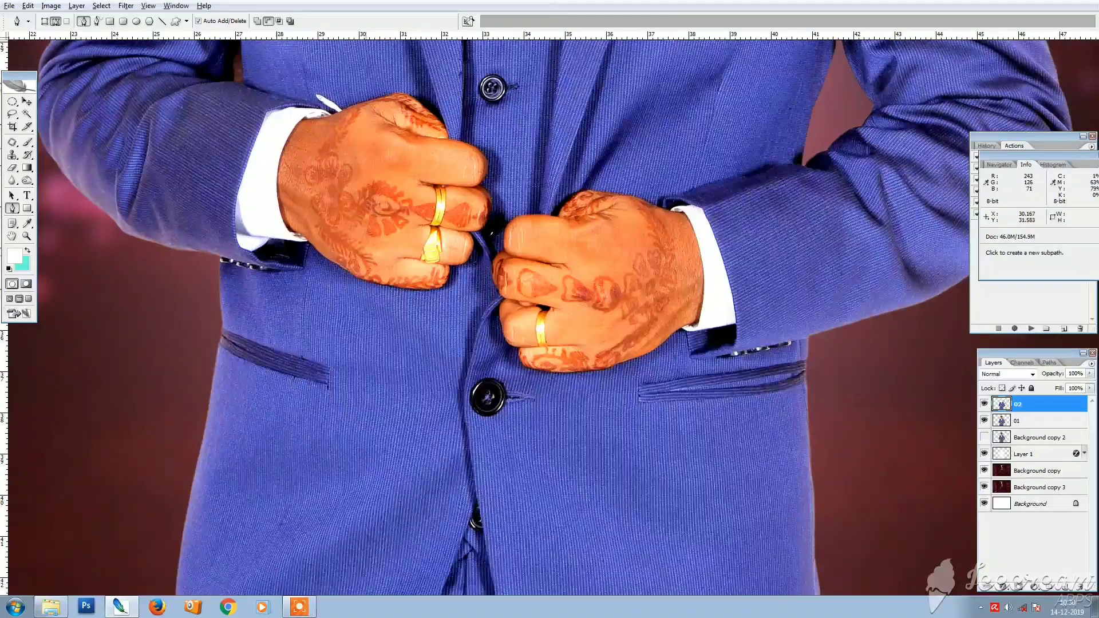
pyautogui.press('v')
pyautogui.press('z')
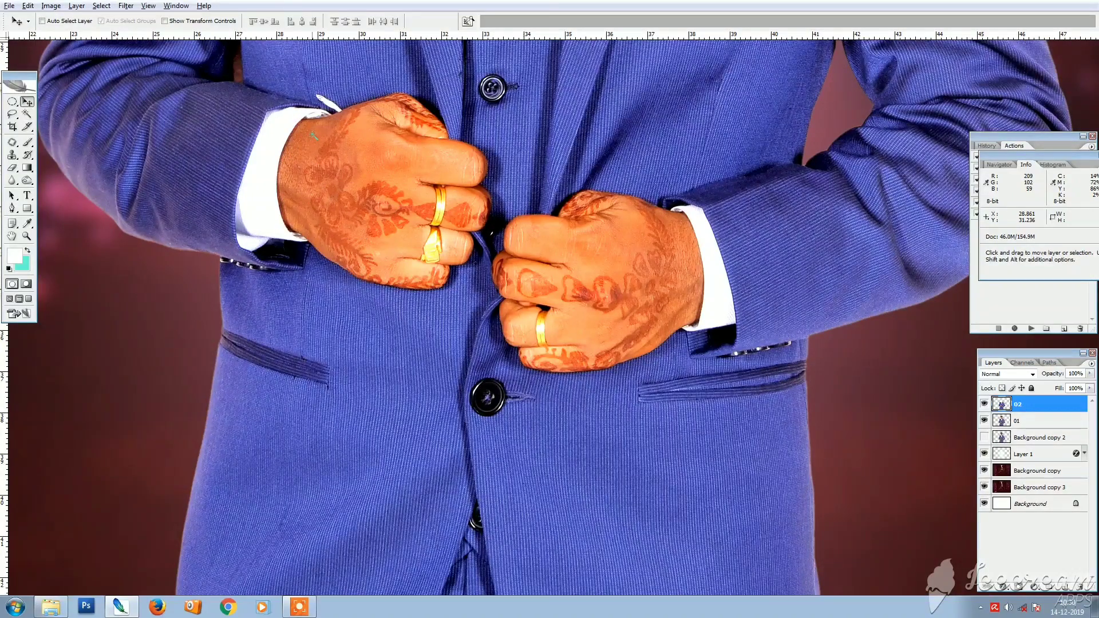
pyautogui.click(435, 189)
pyautogui.press('e')
pyautogui.click(12, 167)
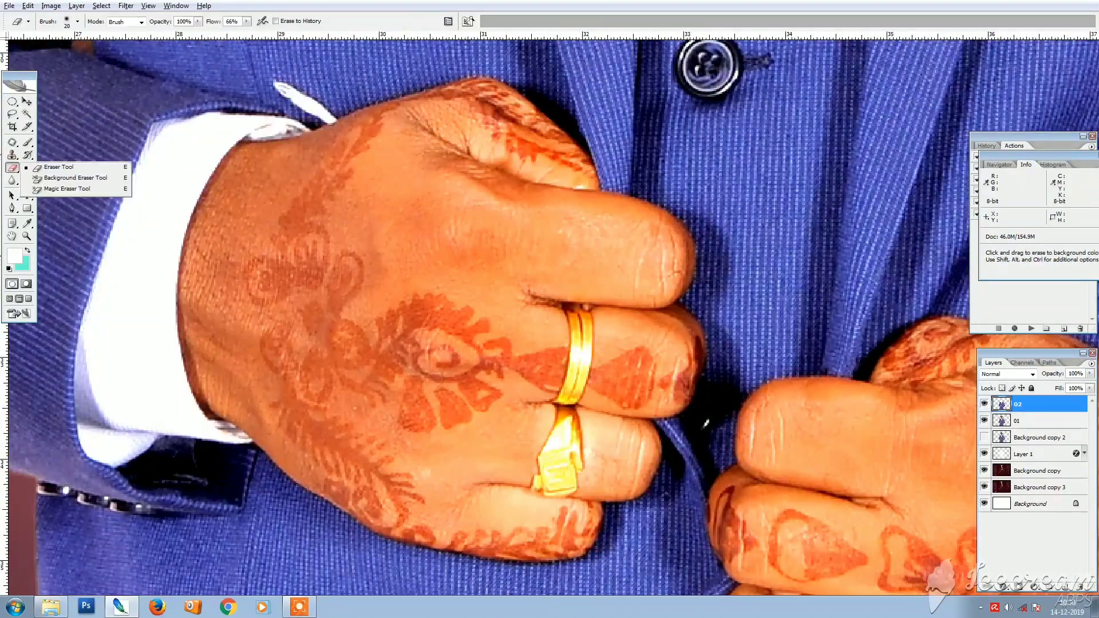
pyautogui.click(57, 167)
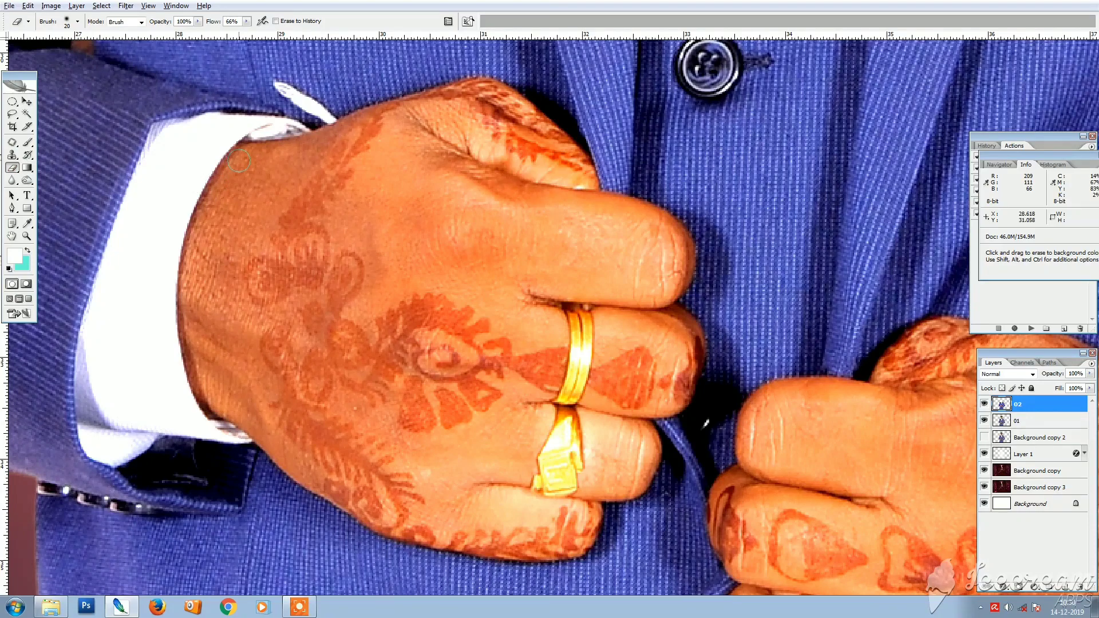
pyautogui.moveTo(247, 158); pyautogui.dragTo(227, 236)
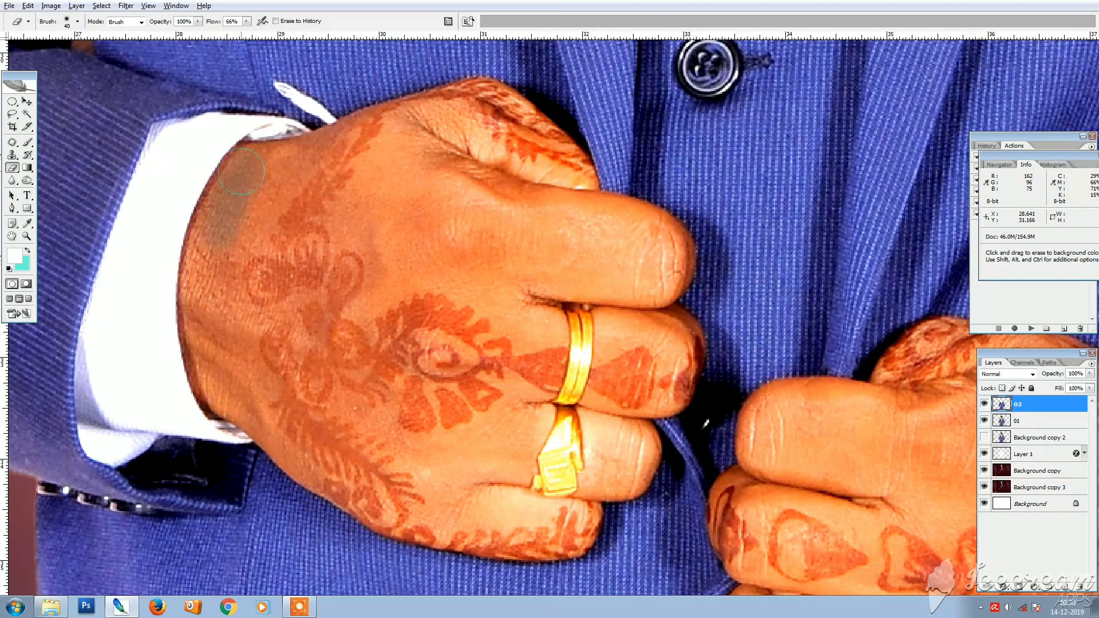
pyautogui.moveTo(241, 172)
pyautogui.mouseDown()
pyautogui.moveTo(496, 97)
pyautogui.moveTo(565, 161)
pyautogui.moveTo(406, 152)
pyautogui.moveTo(316, 162)
pyautogui.moveTo(271, 196)
pyautogui.moveTo(241, 170)
pyautogui.moveTo(202, 305)
pyautogui.moveTo(211, 376)
pyautogui.moveTo(249, 424)
pyautogui.moveTo(452, 525)
pyautogui.moveTo(412, 518)
pyautogui.moveTo(271, 418)
pyautogui.moveTo(311, 466)
pyautogui.moveTo(244, 253)
pyautogui.moveTo(283, 287)
pyautogui.mouseUp()
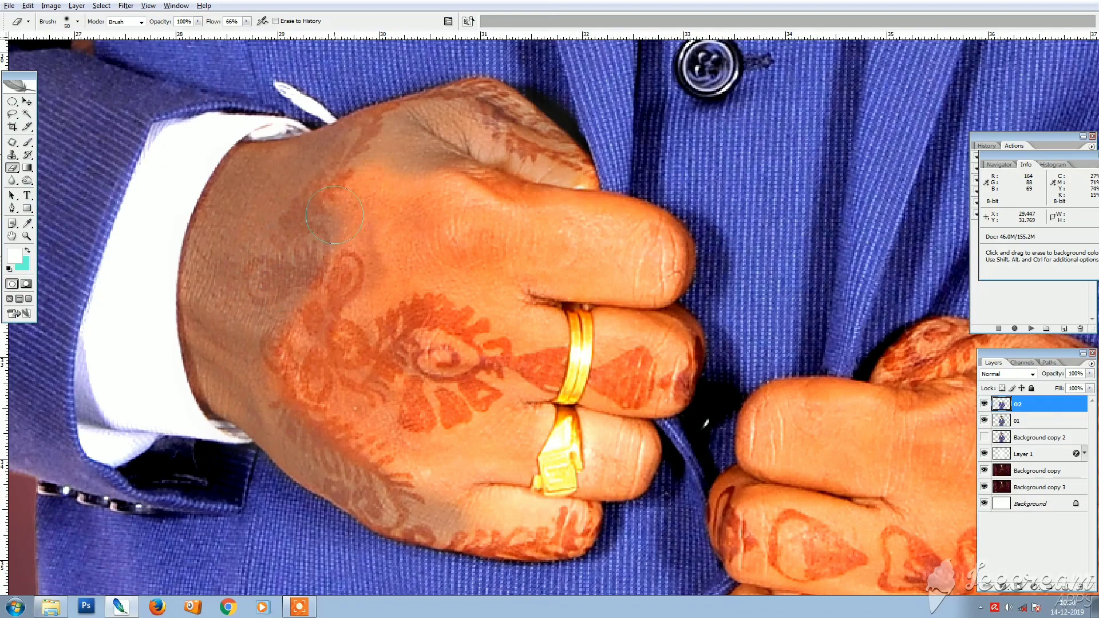
pyautogui.moveTo(335, 215)
pyautogui.mouseDown()
pyautogui.moveTo(375, 199)
pyautogui.moveTo(569, 213)
pyautogui.moveTo(609, 229)
pyautogui.moveTo(548, 196)
pyautogui.moveTo(617, 232)
pyautogui.moveTo(643, 277)
pyautogui.moveTo(532, 286)
pyautogui.moveTo(496, 259)
pyautogui.moveTo(519, 230)
pyautogui.moveTo(315, 275)
pyautogui.moveTo(646, 356)
pyautogui.moveTo(679, 343)
pyautogui.moveTo(576, 370)
pyautogui.moveTo(463, 290)
pyautogui.moveTo(300, 335)
pyautogui.moveTo(320, 362)
pyautogui.moveTo(318, 394)
pyautogui.moveTo(503, 398)
pyautogui.moveTo(279, 398)
pyautogui.moveTo(492, 491)
pyautogui.moveTo(538, 471)
pyautogui.moveTo(565, 523)
pyautogui.moveTo(505, 522)
pyautogui.moveTo(514, 536)
pyautogui.moveTo(618, 475)
pyautogui.moveTo(631, 449)
pyautogui.moveTo(538, 444)
pyautogui.moveTo(550, 392)
pyautogui.mouseUp()
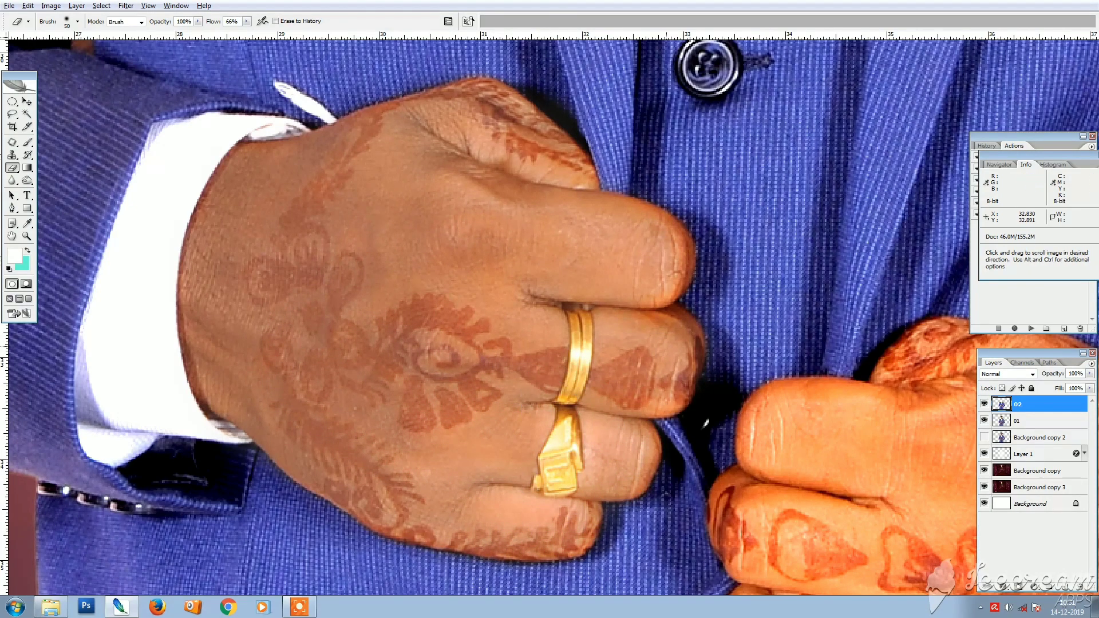
pyautogui.moveTo(791, 419)
pyautogui.mouseDown()
pyautogui.moveTo(358, 246)
pyautogui.moveTo(414, 244)
pyautogui.moveTo(343, 252)
pyautogui.moveTo(338, 332)
pyautogui.moveTo(321, 358)
pyautogui.moveTo(388, 351)
pyautogui.moveTo(452, 401)
pyautogui.moveTo(483, 454)
pyautogui.moveTo(332, 504)
pyautogui.moveTo(384, 535)
pyautogui.moveTo(572, 561)
pyautogui.moveTo(773, 441)
pyautogui.moveTo(733, 229)
pyautogui.moveTo(588, 183)
pyautogui.moveTo(461, 180)
pyautogui.moveTo(476, 246)
pyautogui.moveTo(333, 291)
pyautogui.moveTo(341, 352)
pyautogui.moveTo(595, 424)
pyautogui.moveTo(579, 372)
pyautogui.moveTo(706, 322)
pyautogui.moveTo(655, 451)
pyautogui.moveTo(515, 518)
pyautogui.moveTo(401, 498)
pyautogui.moveTo(561, 475)
pyautogui.moveTo(636, 424)
pyautogui.mouseUp()
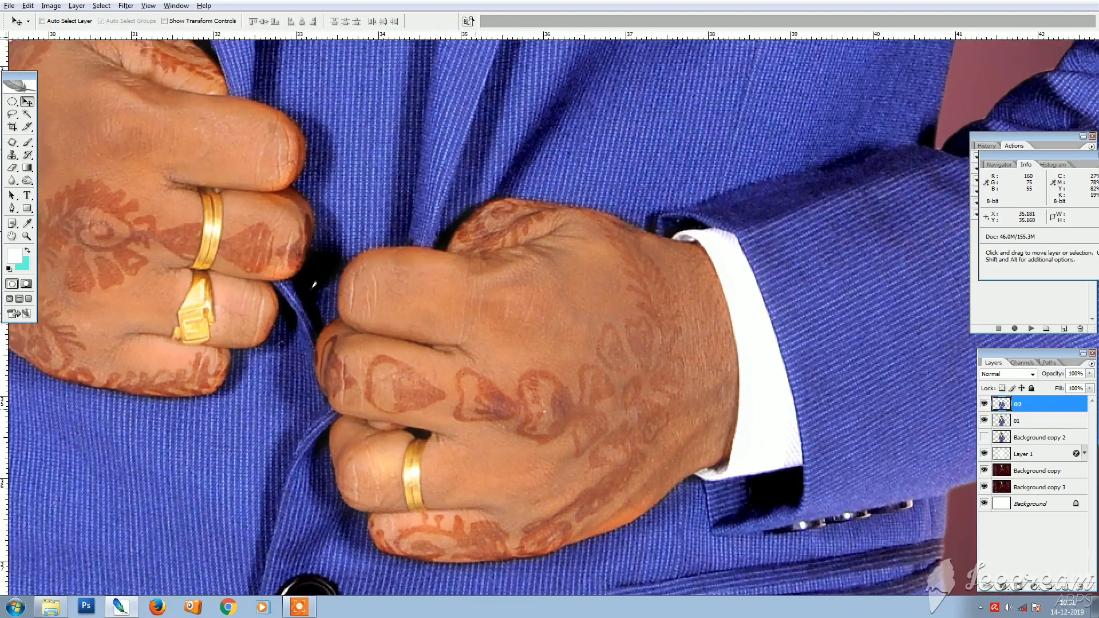
# - Toggle the visibility of layer 02 and Background copy to compare the suit contrast and the background blur
pyautogui.hotkey('ctrl', '-')
pyautogui.hotkey('ctrl', '-')
pyautogui.hotkey('ctrl', '-')
pyautogui.hotkey('ctrl', '-')
pyautogui.hotkey('ctrl', '-')
pyautogui.hotkey('ctrl', '-')
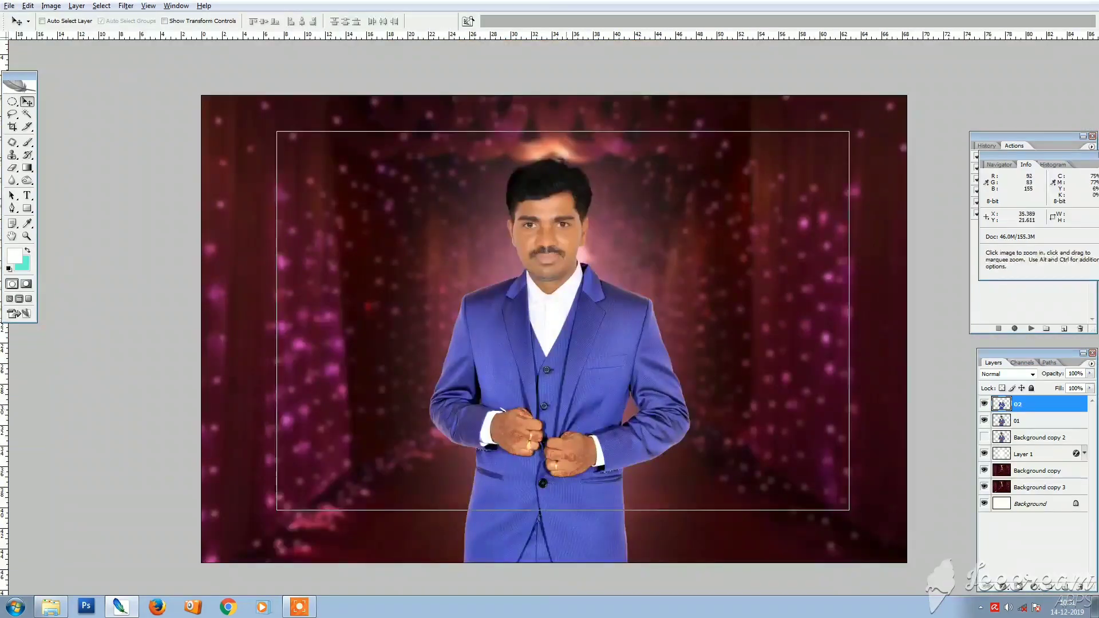
pyautogui.hotkey('ctrl', '+')
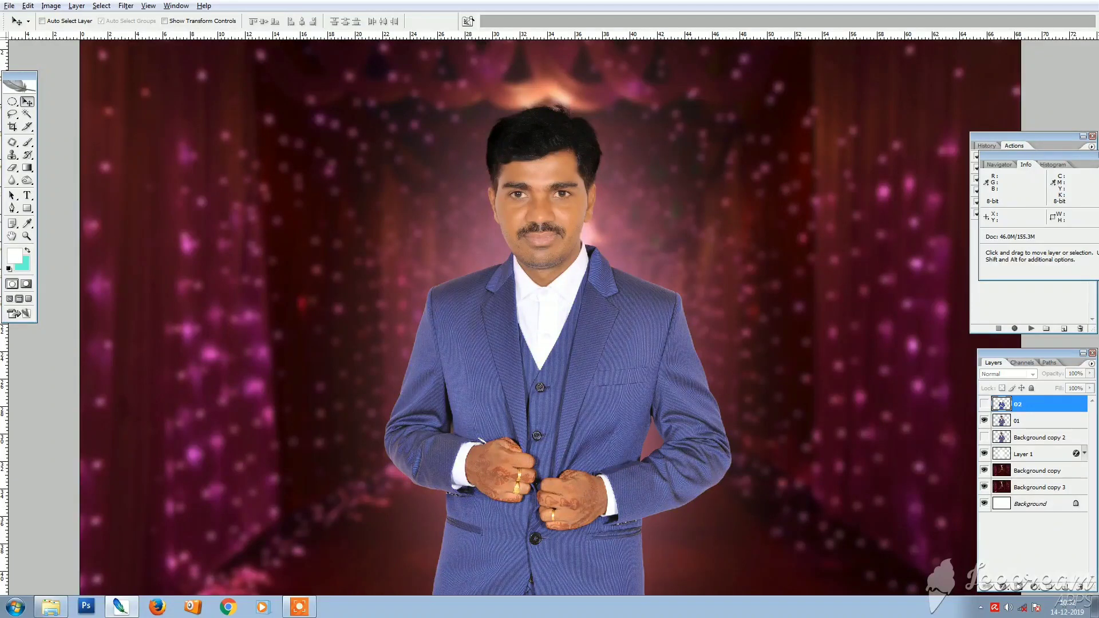
pyautogui.click(984, 404)
pyautogui.click(985, 404)
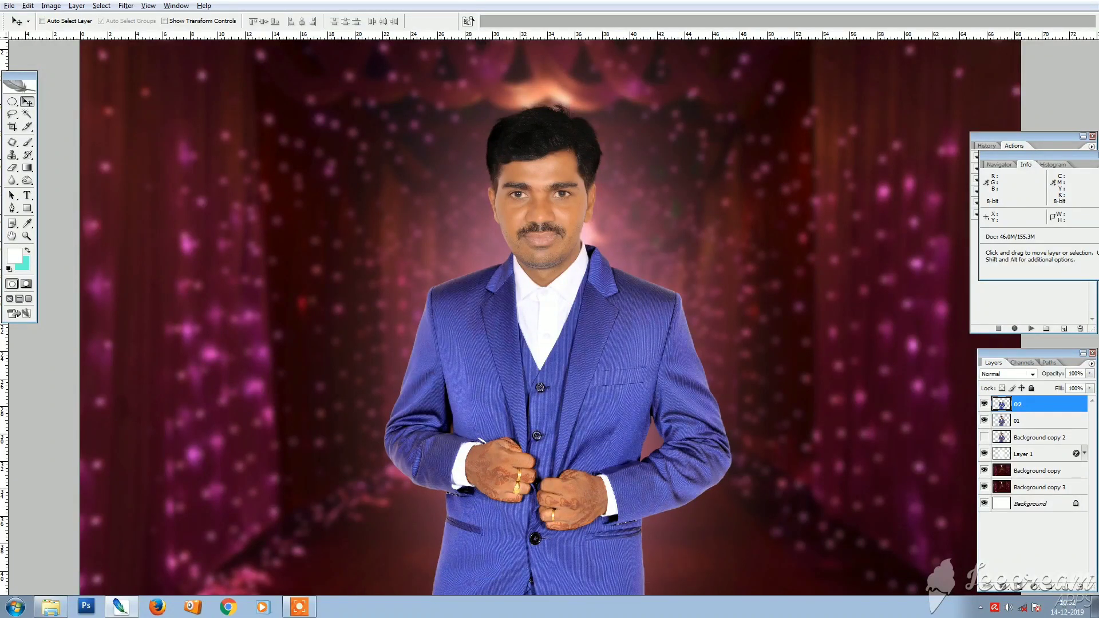
pyautogui.click(984, 404)
pyautogui.click(984, 470)
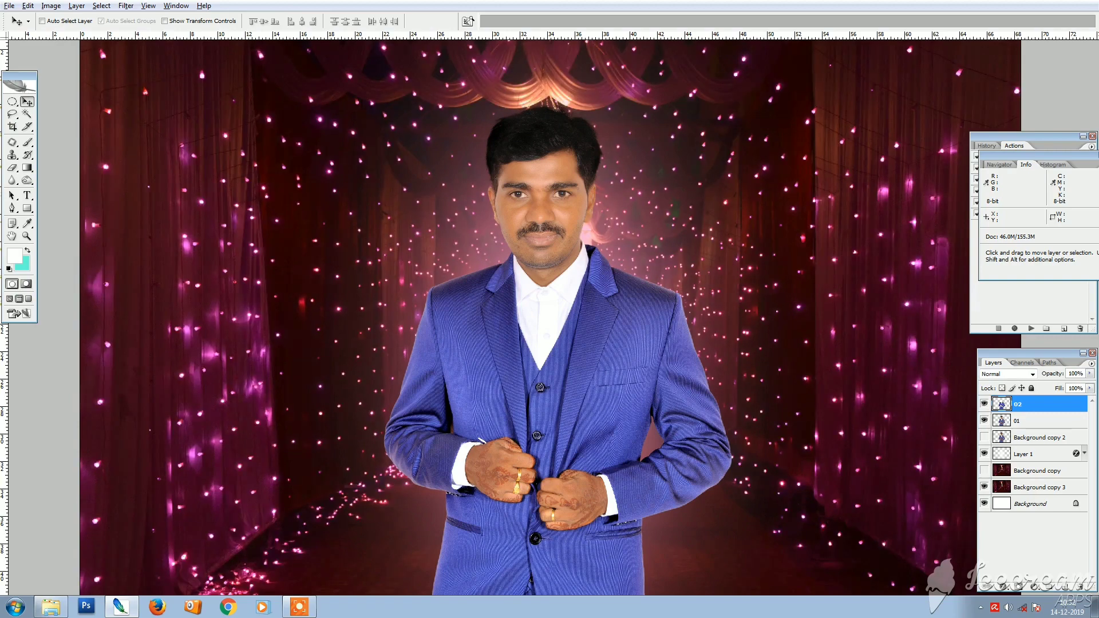
pyautogui.click(985, 471)
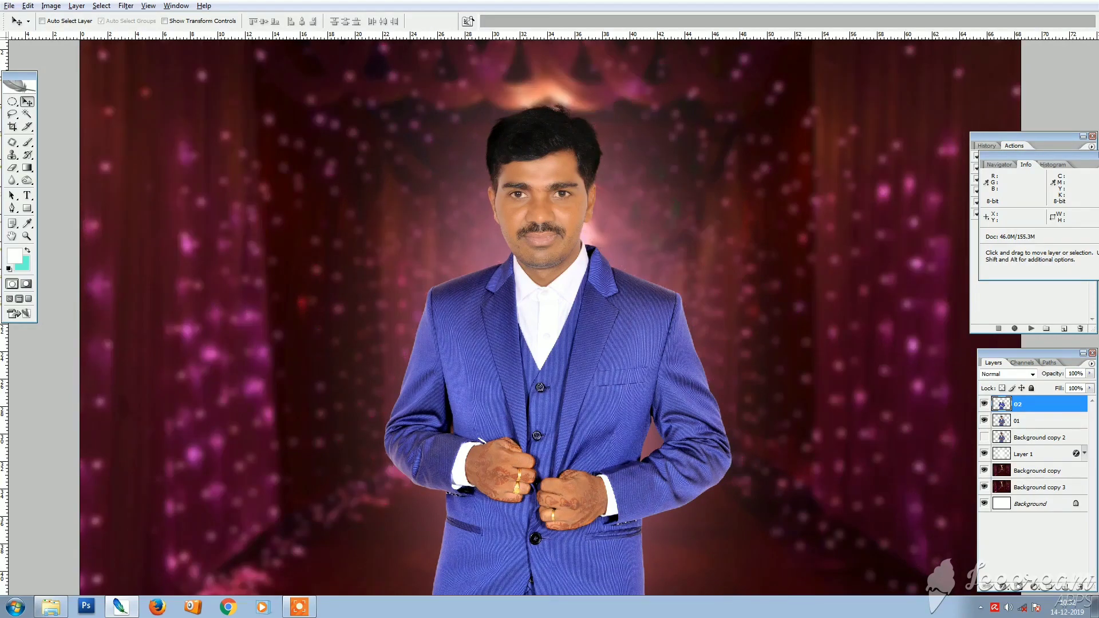
pyautogui.click(984, 404)
pyautogui.click(984, 404)
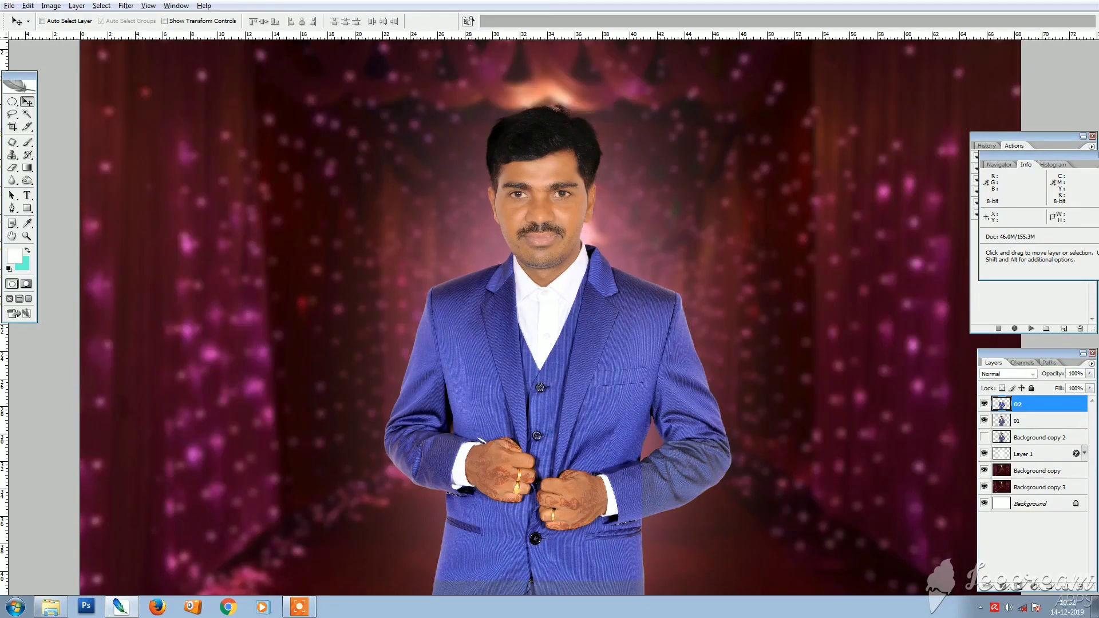
# - Apply Brightness/Contrast to layer 01 with brightness +1 and contrast +7
pyautogui.click(1030, 421)
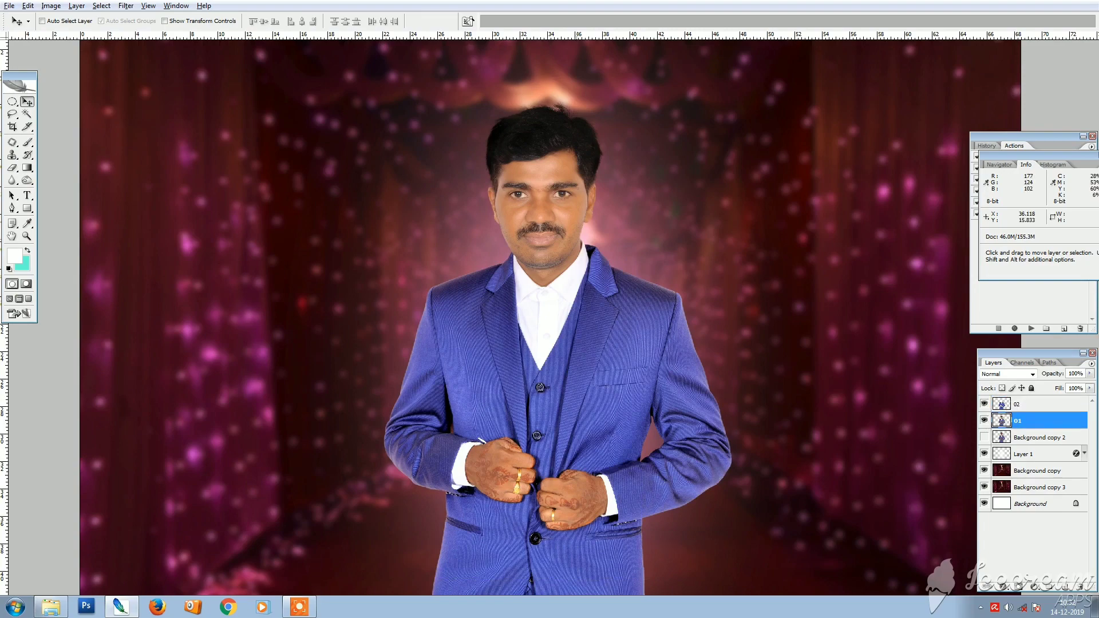
pyautogui.hotkey('alt', 'i')
pyautogui.press('a')
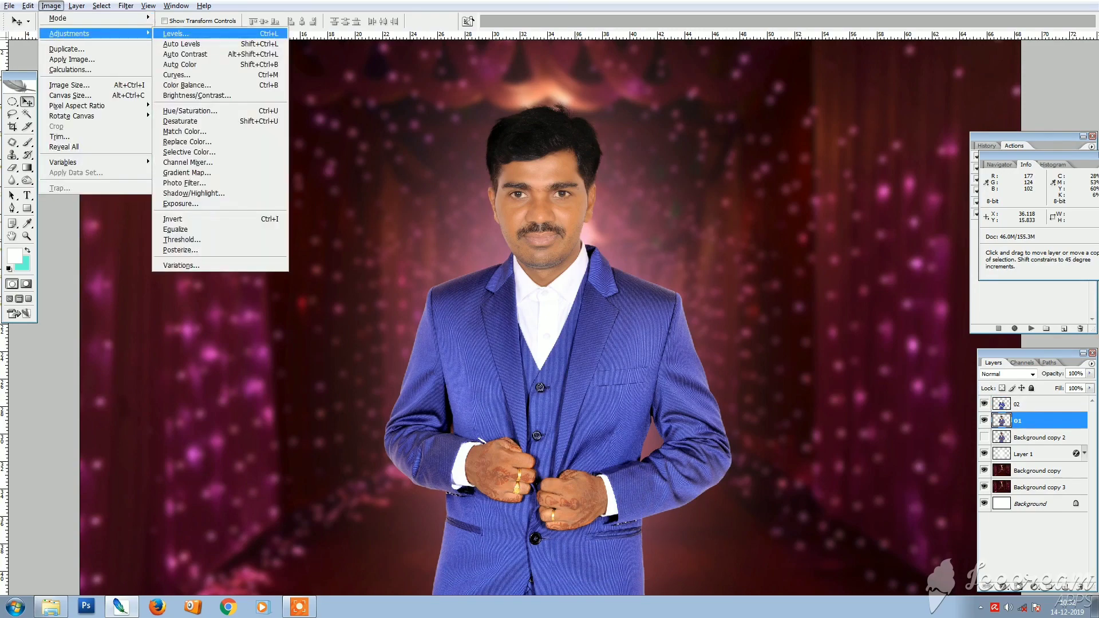
pyautogui.press('Escape')
pyautogui.press('Escape')
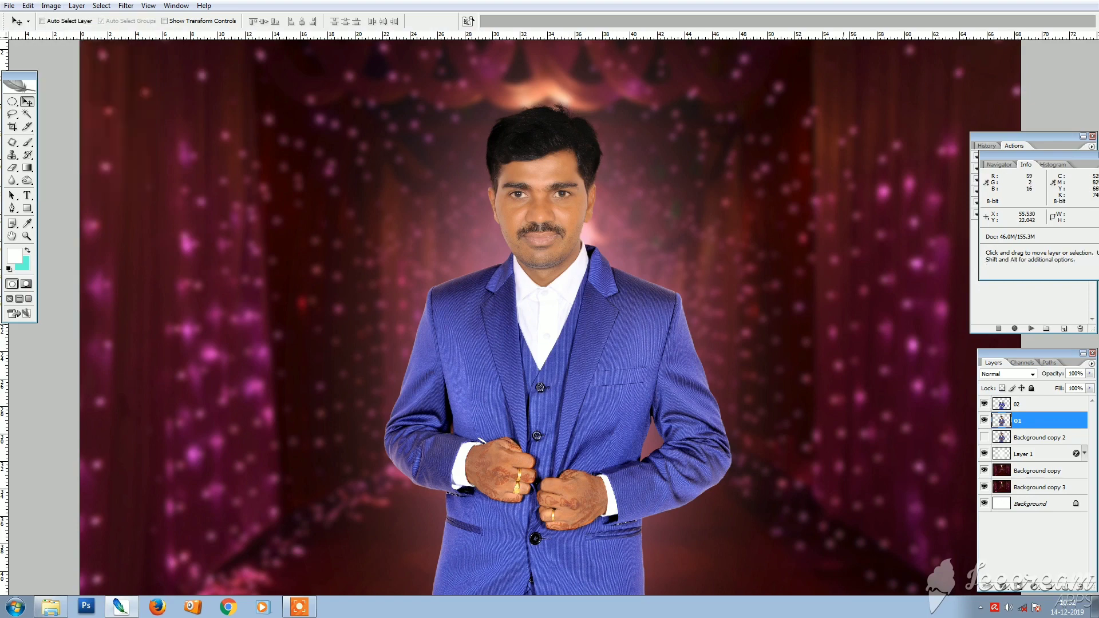
pyautogui.hotkey('alt', 'i')
pyautogui.press('a')
pyautogui.press('c')
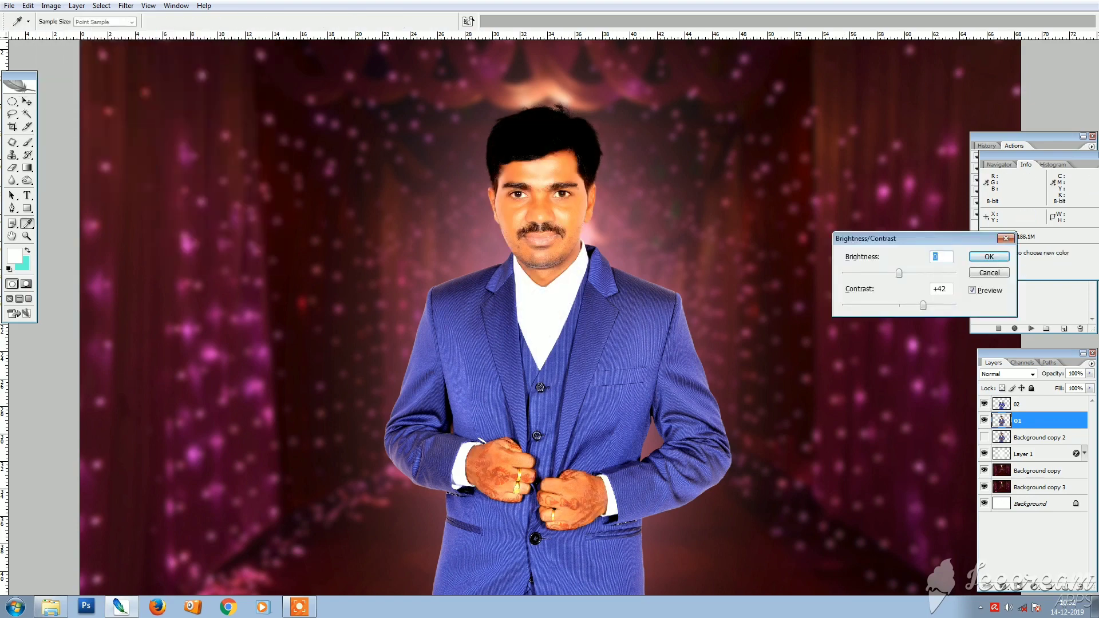
pyautogui.press('Tab')
pyautogui.write('4')
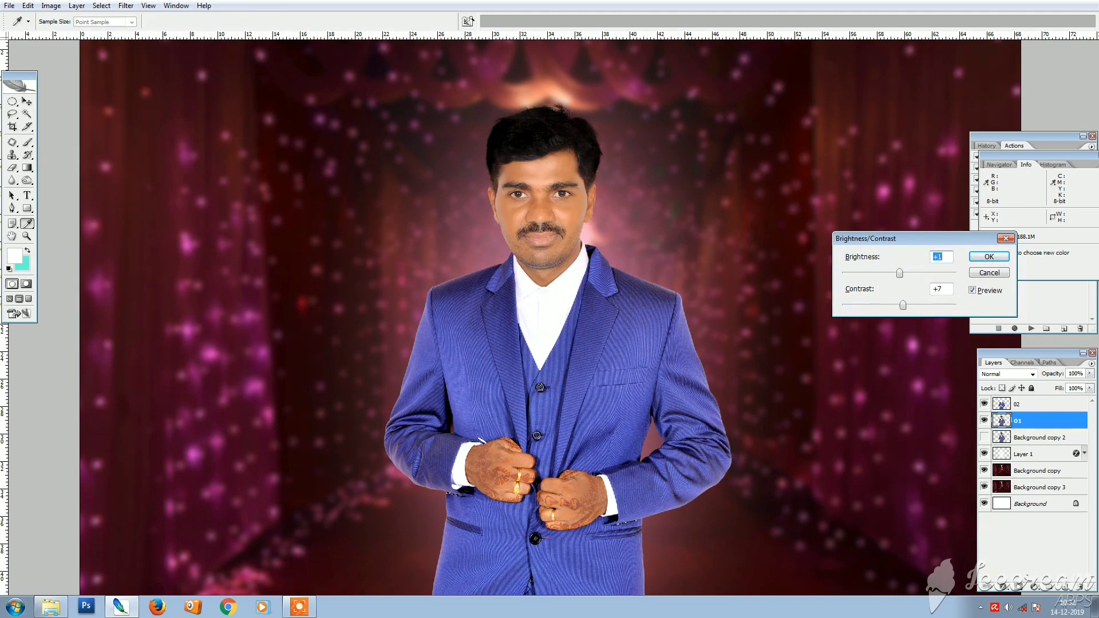
pyautogui.press('Return')
pyautogui.press('v')
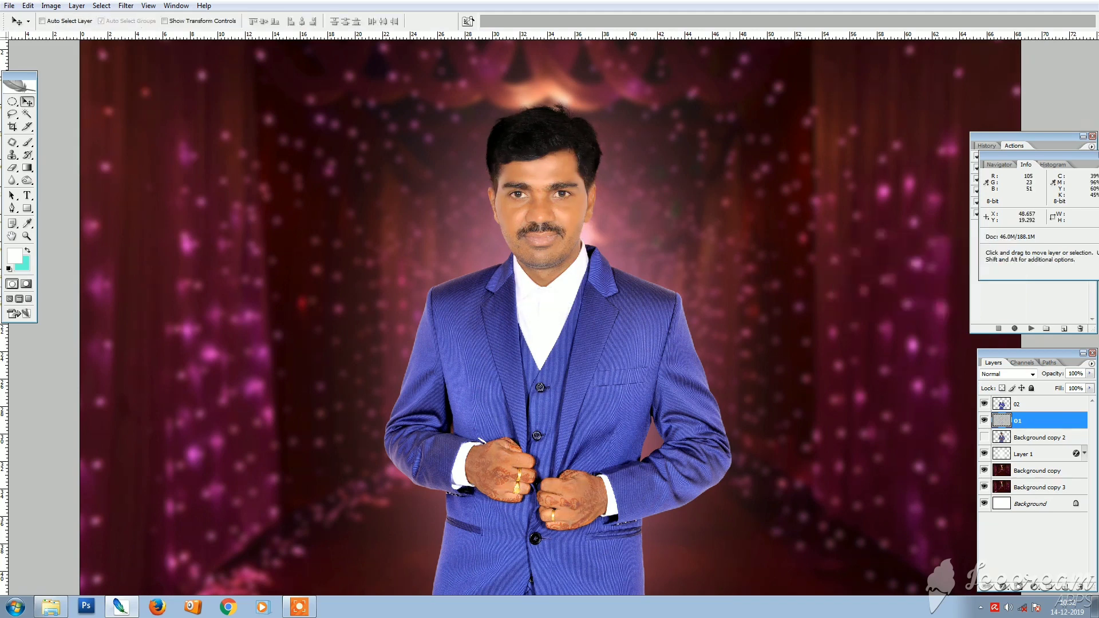
# - Undo and redo layer 01's contrast change to compare it, and view the composite with the panels hidden
pyautogui.hotkey('ctrl', '+')
pyautogui.hotkey('ctrl', 'z')
pyautogui.hotkey('ctrl', 'z')
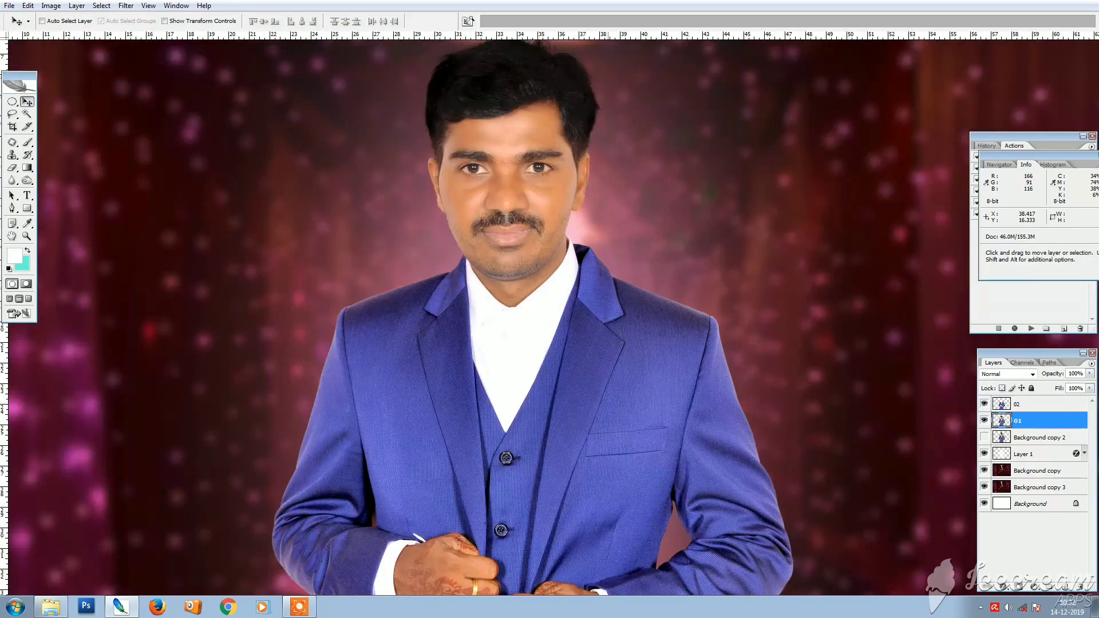
pyautogui.press('Tab')
pyautogui.hotkey('ctrl', '-')
pyautogui.moveTo(610, 298); pyautogui.dragTo(649, 237)
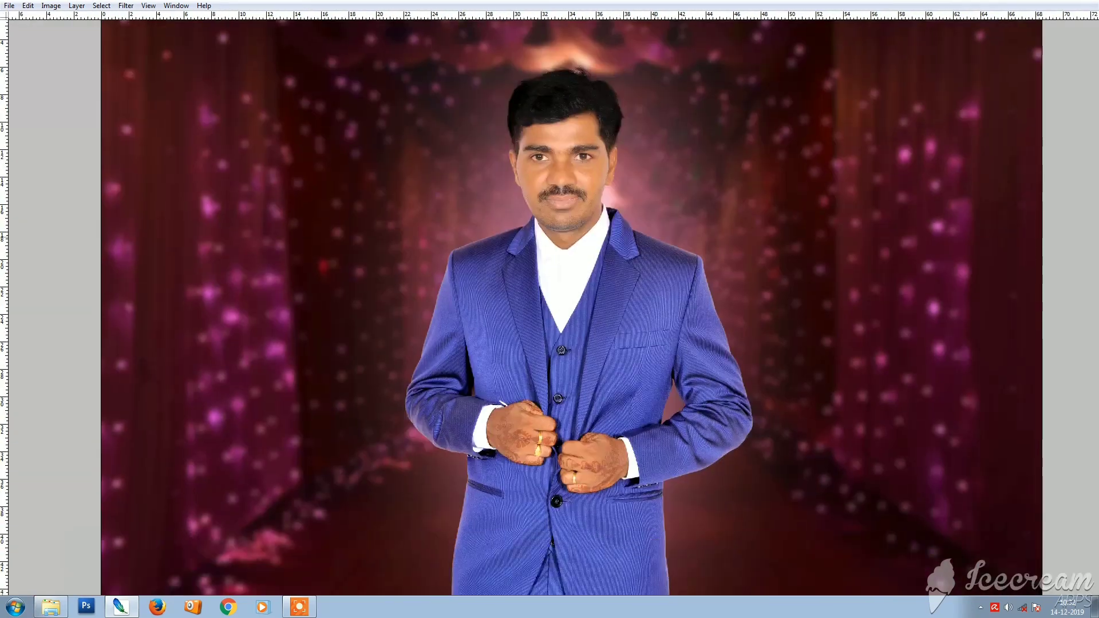
pyautogui.press('Tab')
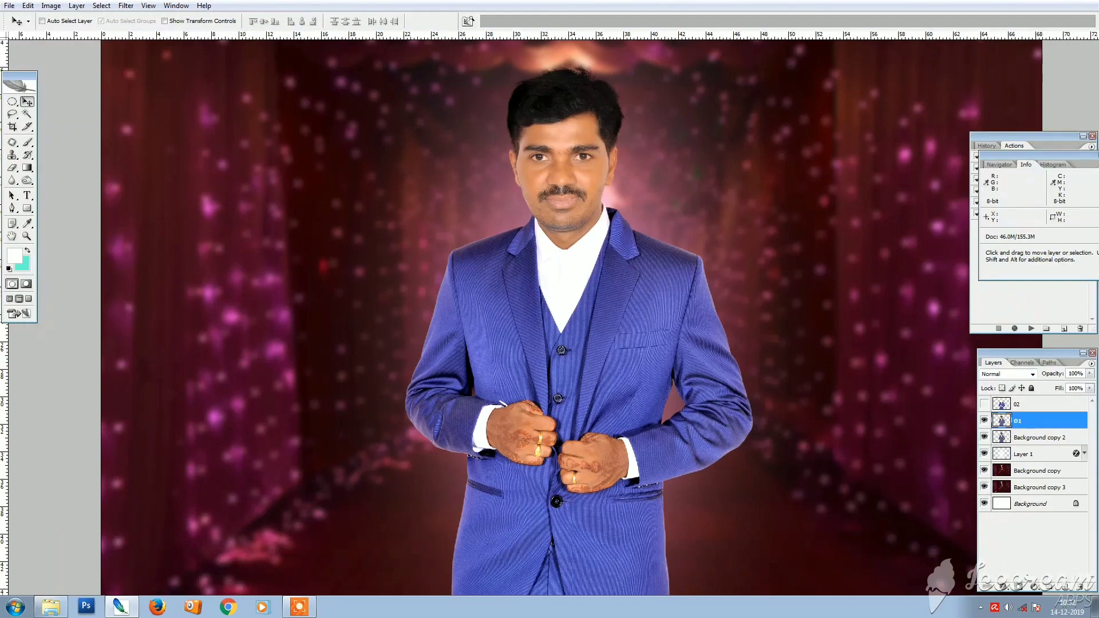
# - Undo layer 01's contrast change and toggle layer 01's visibility to compare the face retouching up close
pyautogui.hotkey('ctrl', 'z')
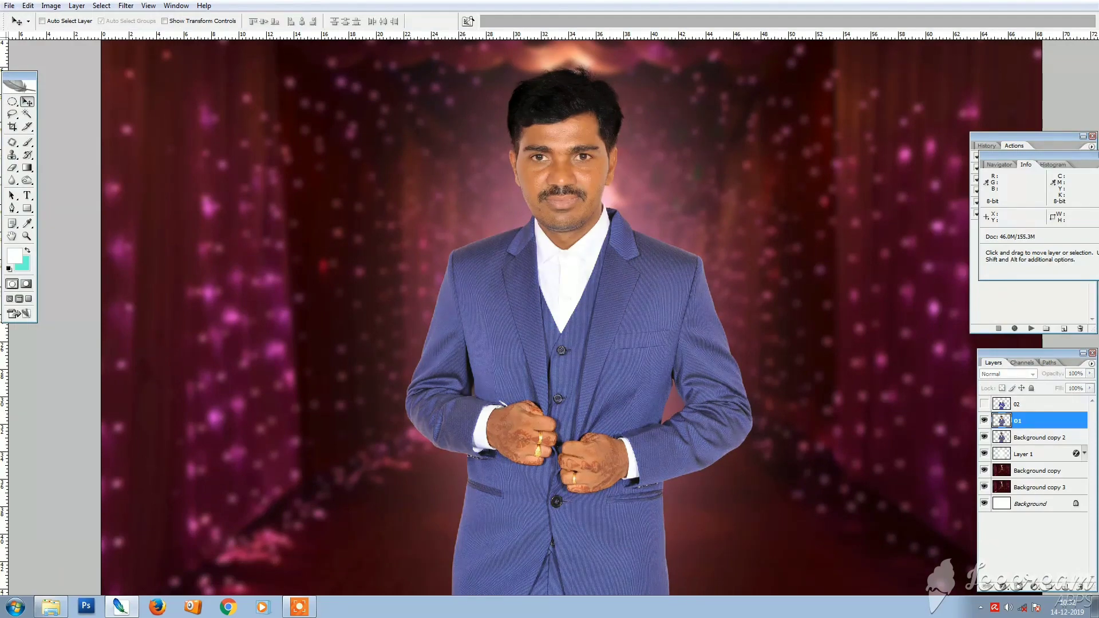
pyautogui.click(985, 421)
pyautogui.moveTo(492, 120); pyautogui.dragTo(667, 332)
pyautogui.moveTo(509, 254); pyautogui.dragTo(595, 361)
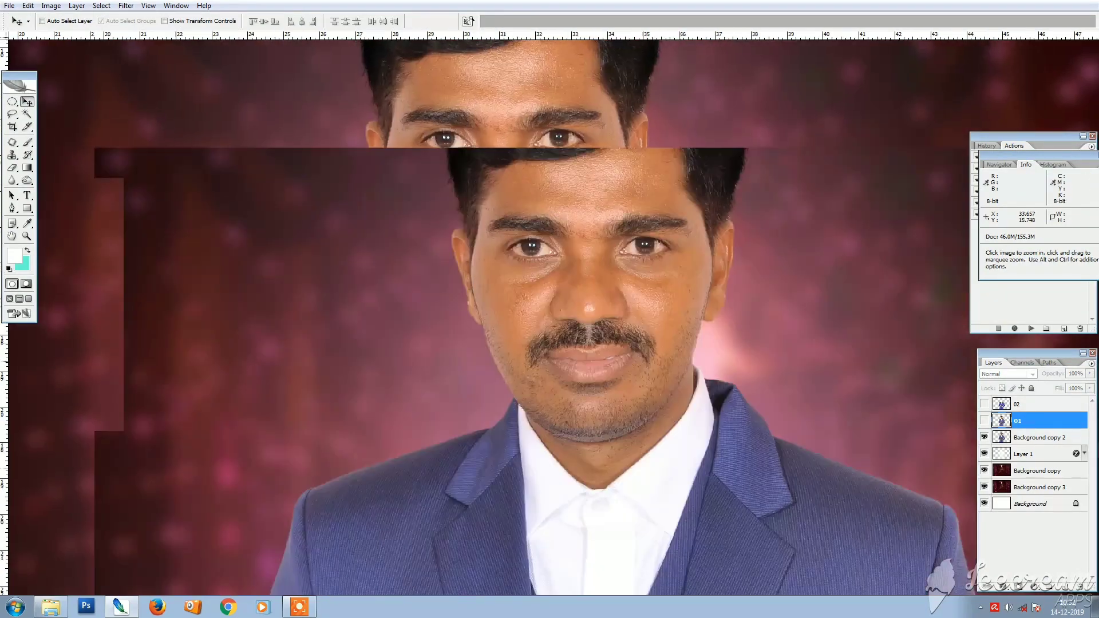
pyautogui.click(984, 421)
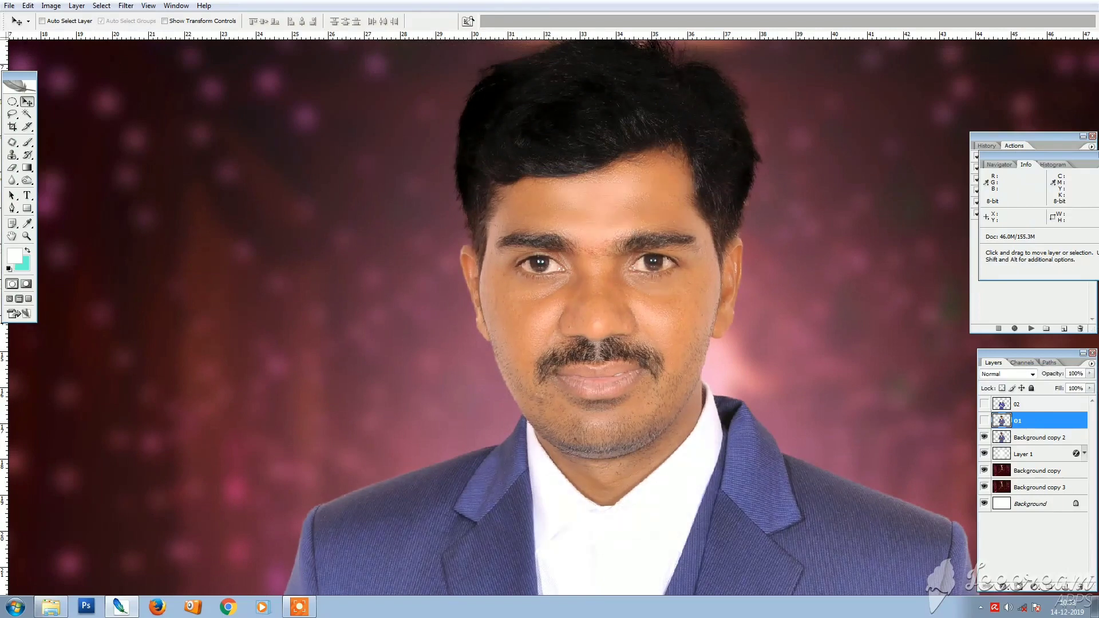
pyautogui.click(984, 421)
pyautogui.moveTo(737, 364); pyautogui.dragTo(723, 360)
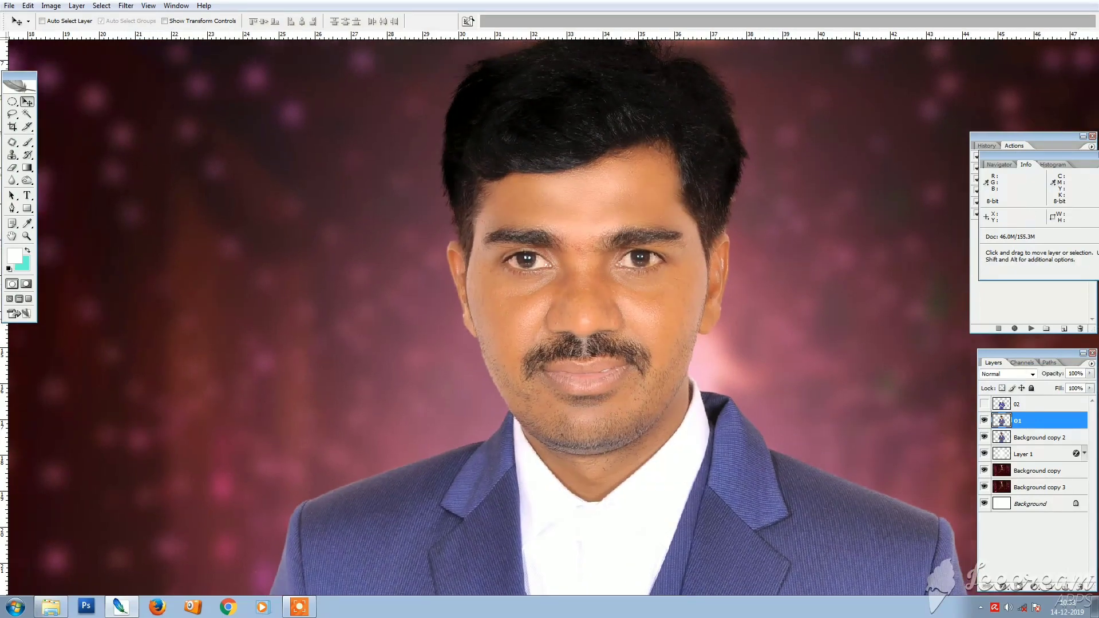
pyautogui.click(984, 420)
pyautogui.click(984, 421)
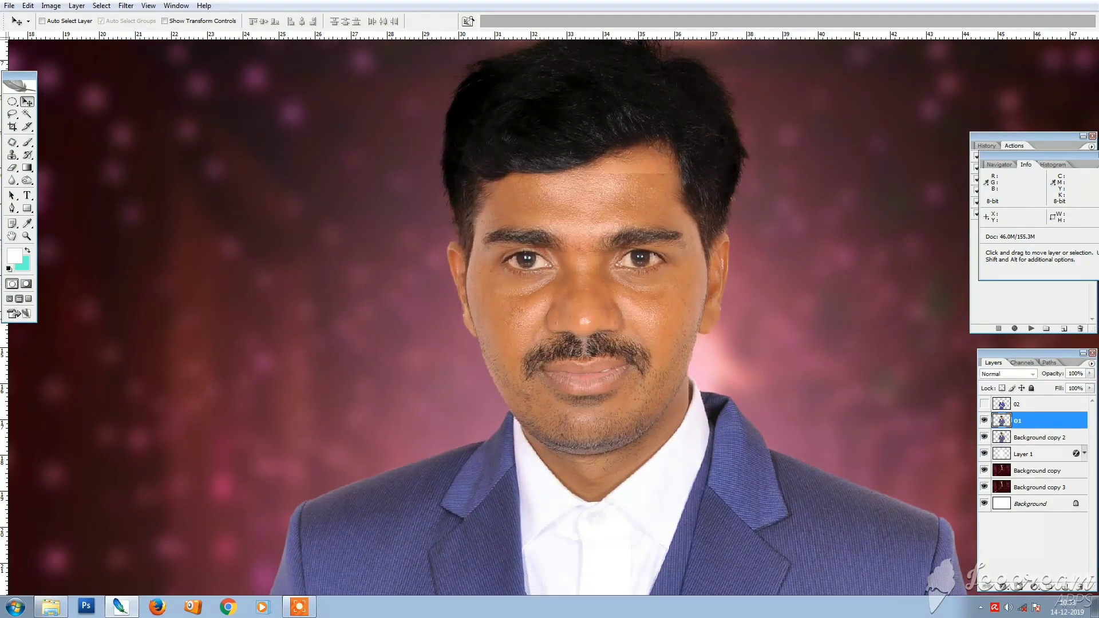
# - Show layer 02 again and view the whole composite in full-screen mode with the panels hidden
pyautogui.click(984, 404)
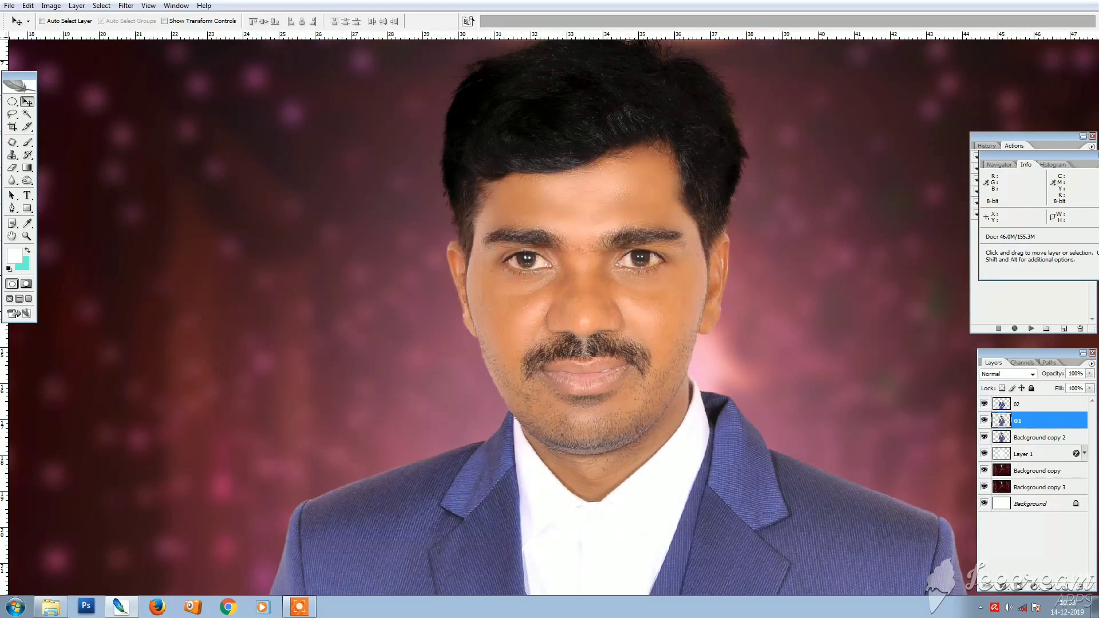
pyautogui.hotkey('ctrl', '-')
pyautogui.hotkey('ctrl', '-')
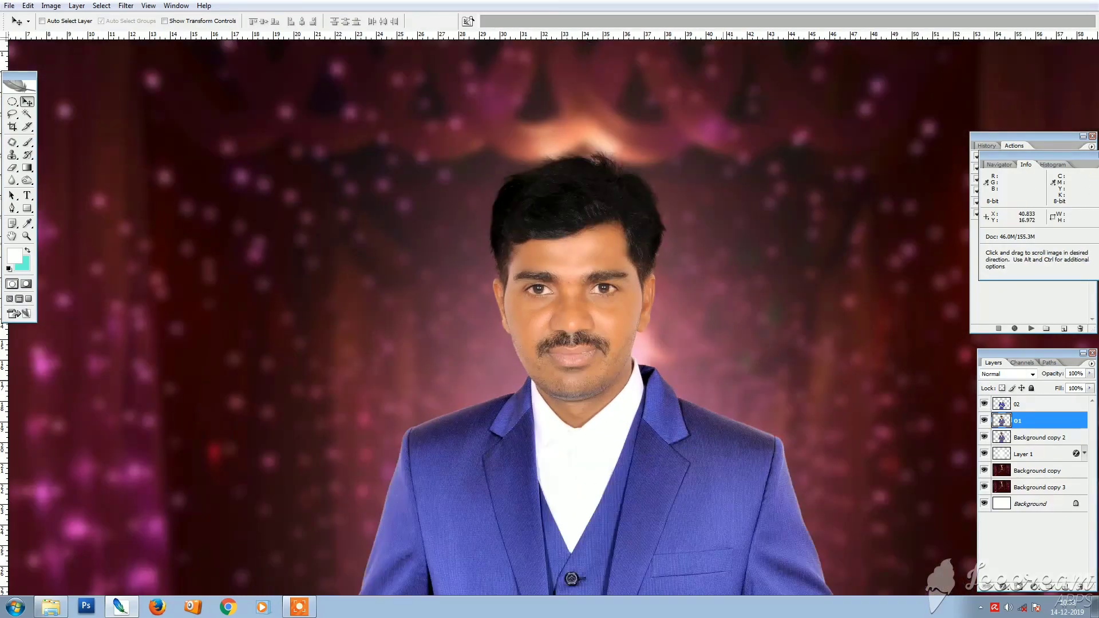
pyautogui.keyDown('alt'); pyautogui.click(723, 381); pyautogui.keyUp('alt')
pyautogui.keyDown('alt'); pyautogui.click(724, 380); pyautogui.keyUp('alt')
pyautogui.press('f')
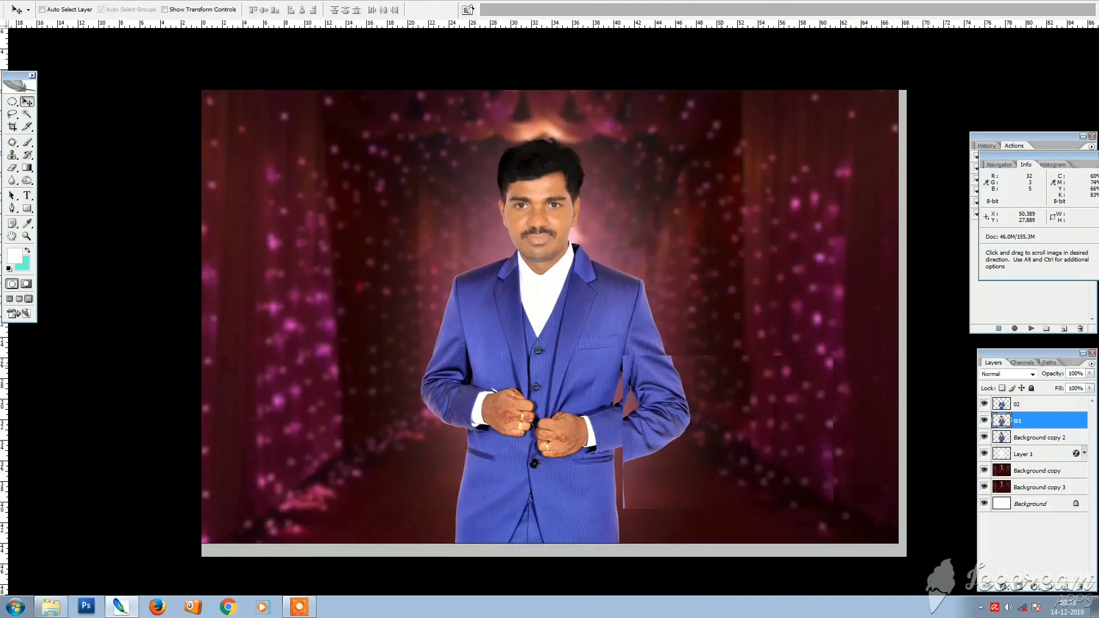
pyautogui.press('Tab')
pyautogui.hotkey('ctrl', '+')
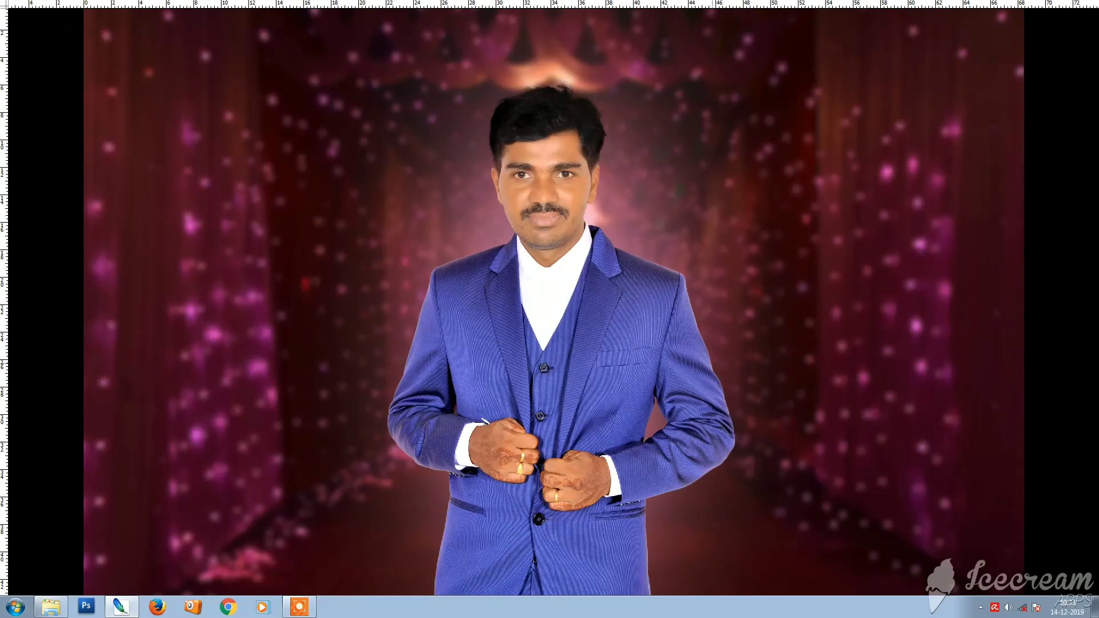
pyautogui.press('Tab')
# - Apply Brightness/Contrast to the Background copy layer with brightness +5 and contrast about +37
pyautogui.rightClick(826, 216)
pyautogui.click(848, 219)
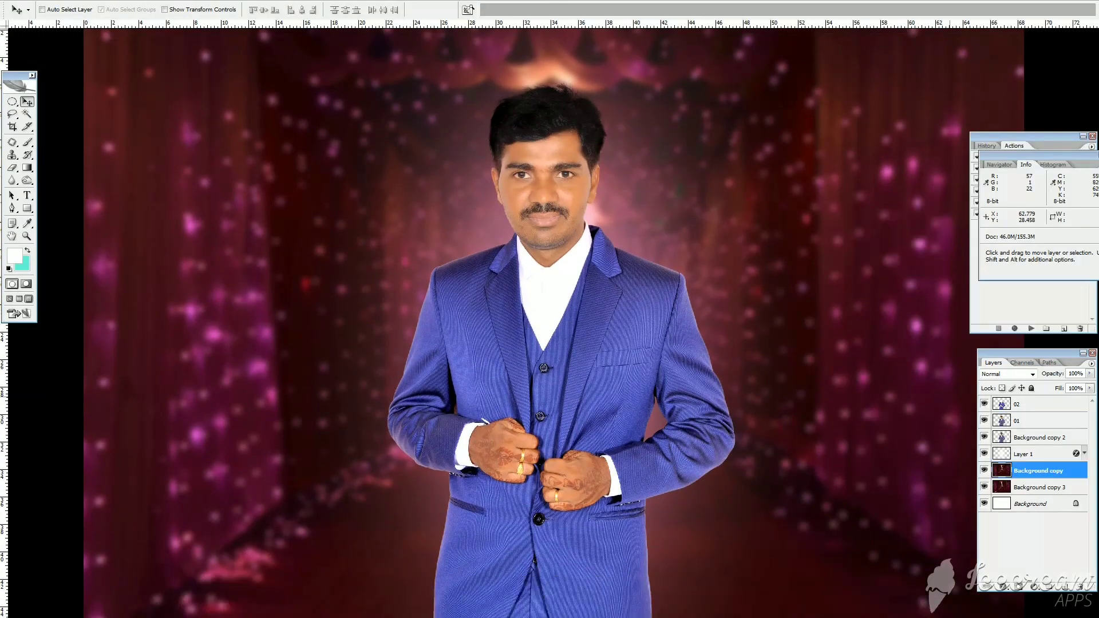
pyautogui.hotkey('alt', 'i')
pyautogui.press('a')
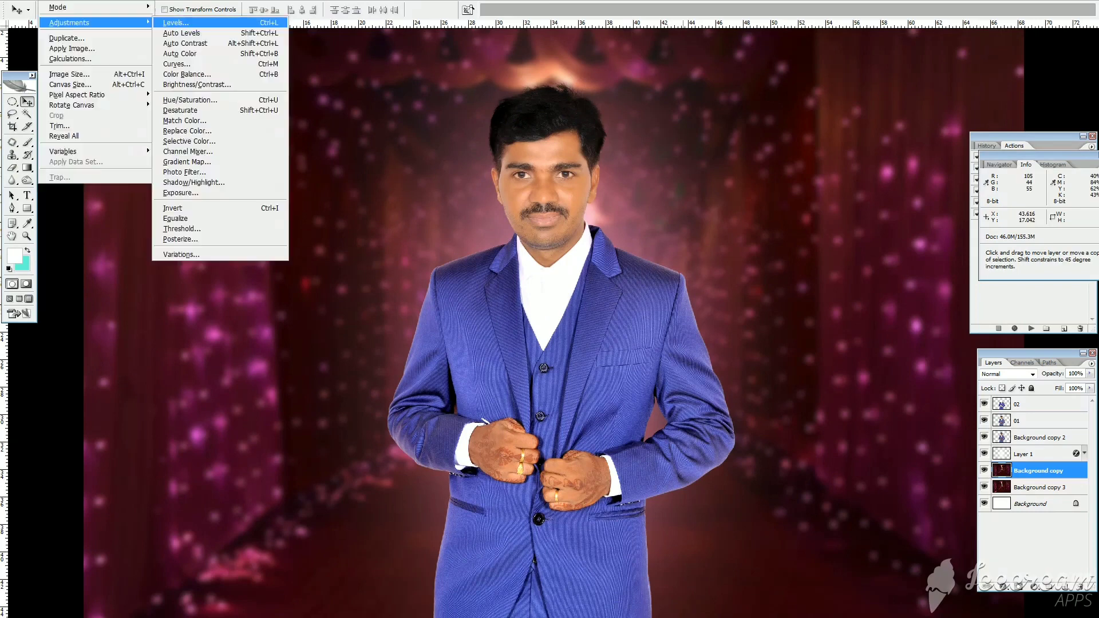
pyautogui.press('c')
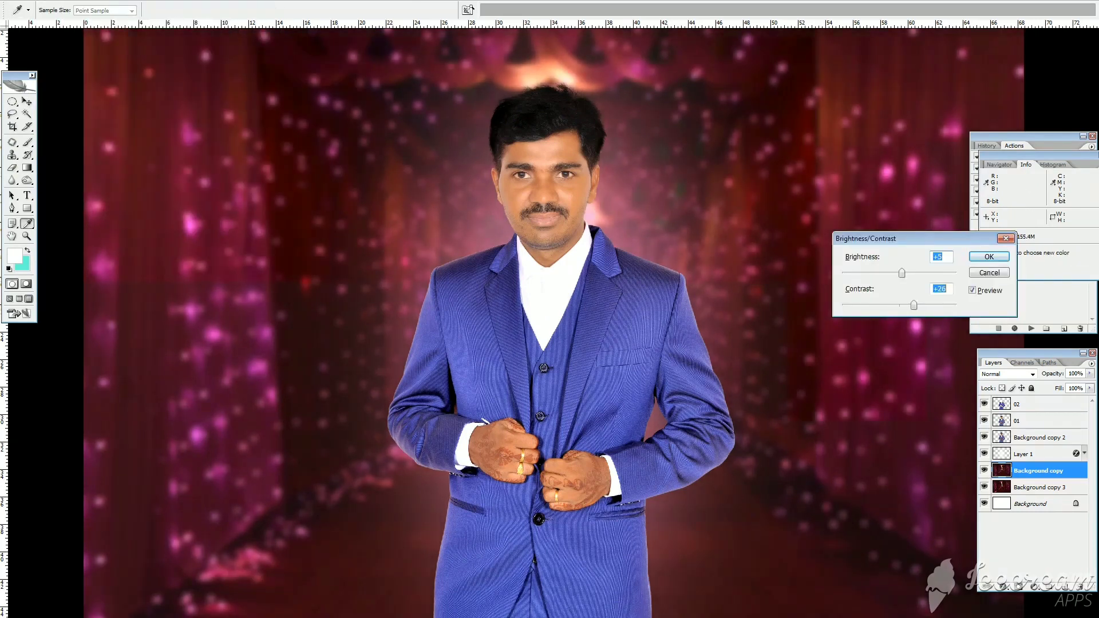
pyautogui.press('Tab')
pyautogui.hotkey('shift', 'Up')
pyautogui.hotkey('shift', 'Up')
pyautogui.hotkey('shift', 'Up')
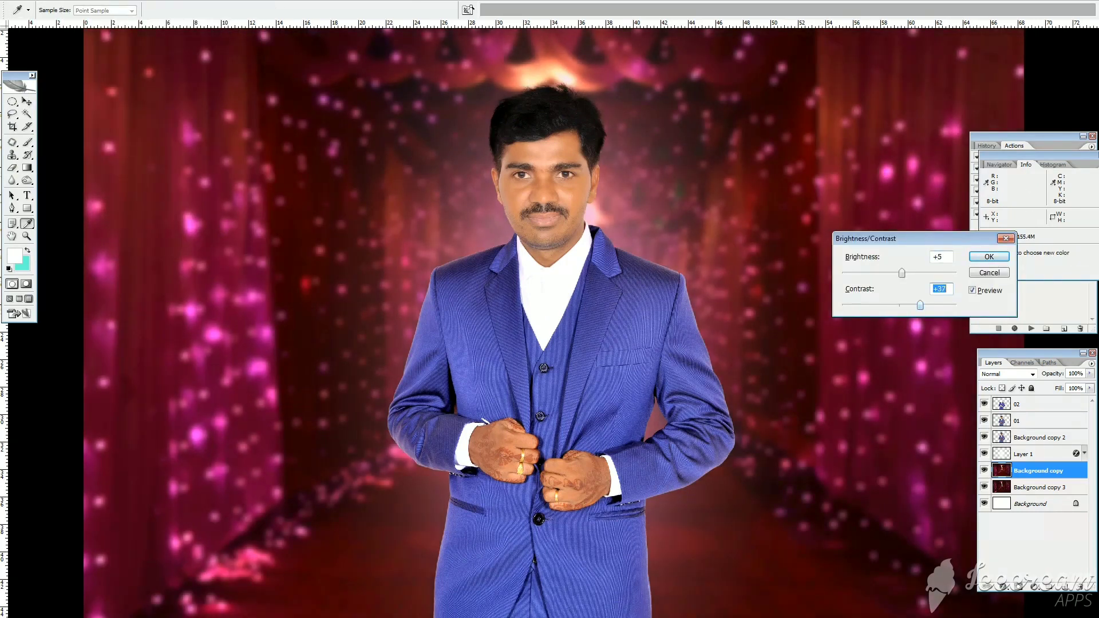
pyautogui.press('Up')
pyautogui.press('Up')
pyautogui.press('Up')
pyautogui.press('Up')
pyautogui.press('Return')
pyautogui.press('v')
pyautogui.click(1042, 421)
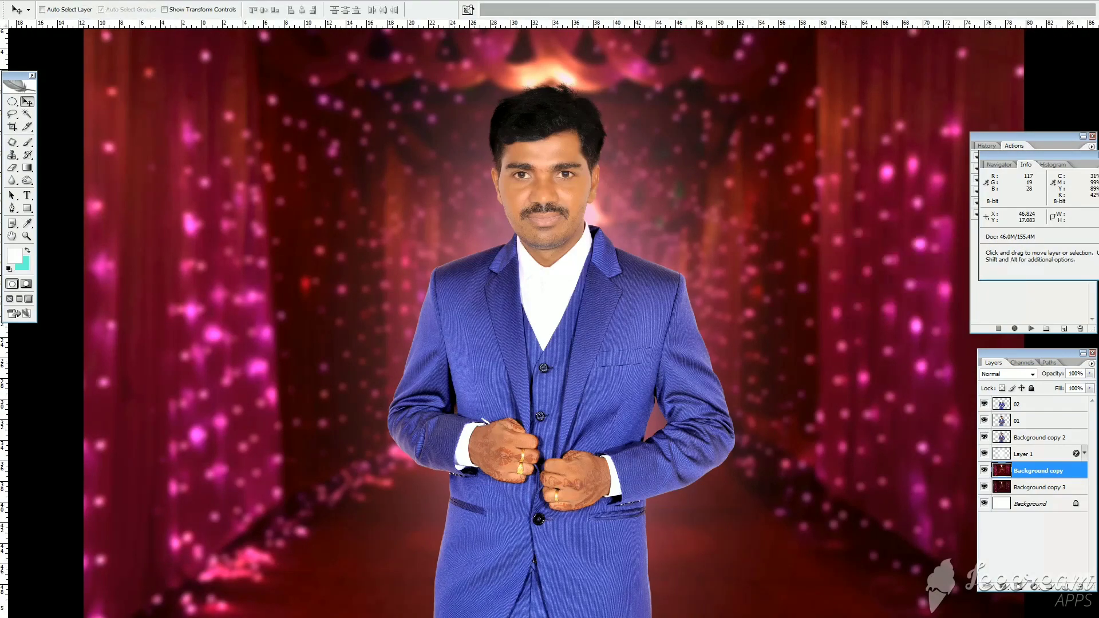
# - Link layers 02 and 01 together and hide the Background copy 2 layer
pyautogui.hotkey('ctrl', '-')
pyautogui.press('Tab')
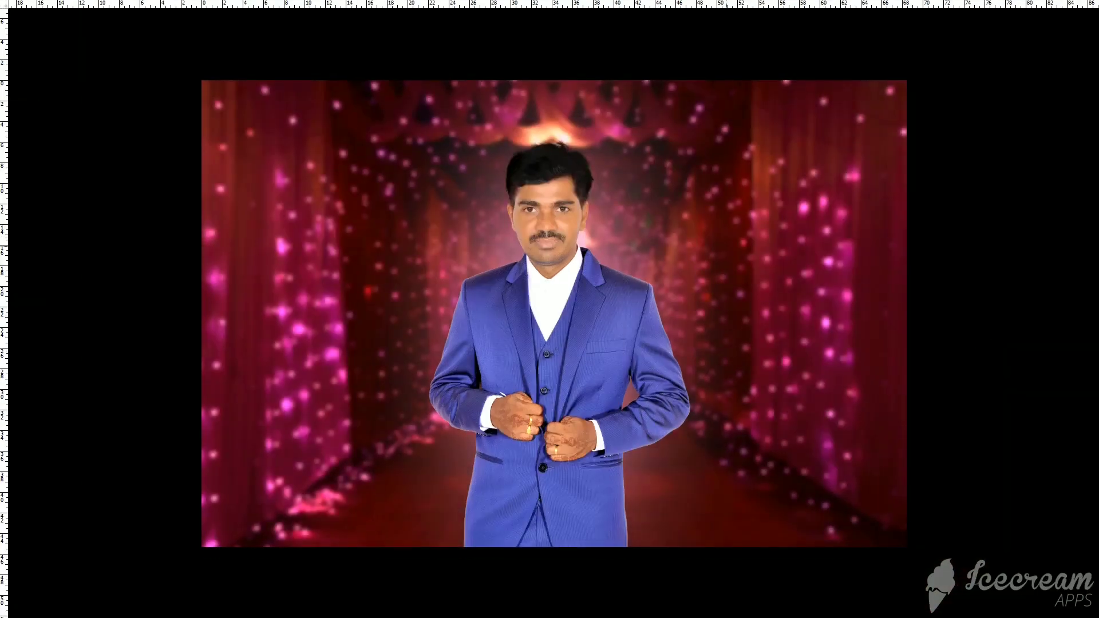
pyautogui.scroll(1, 725, 247)
pyautogui.scroll(-1, 724, 247)
pyautogui.rightClick(563, 318)
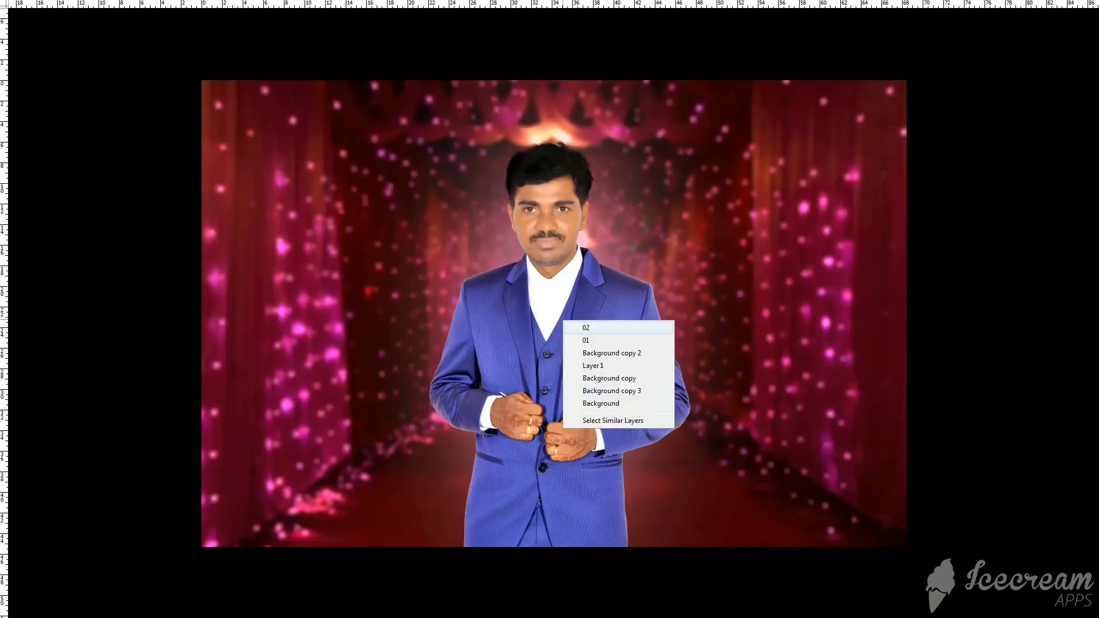
pyautogui.click(573, 325)
pyautogui.rightClick(573, 325)
pyautogui.click(584, 332)
pyautogui.press('Tab')
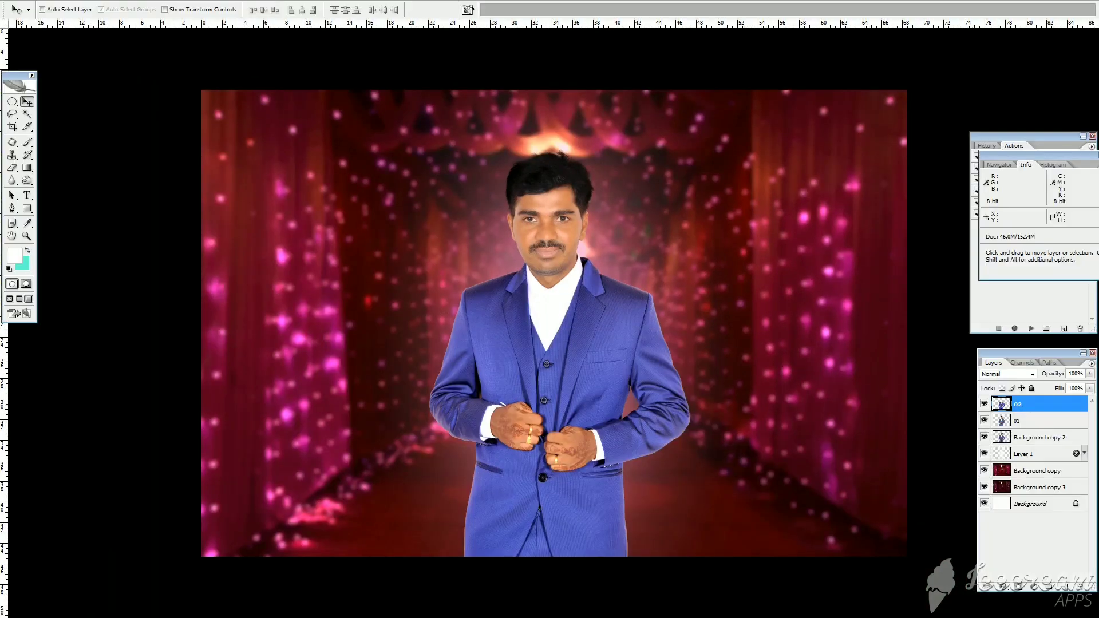
pyautogui.keyDown('shift'); pyautogui.click(1031, 421); pyautogui.keyUp('shift')
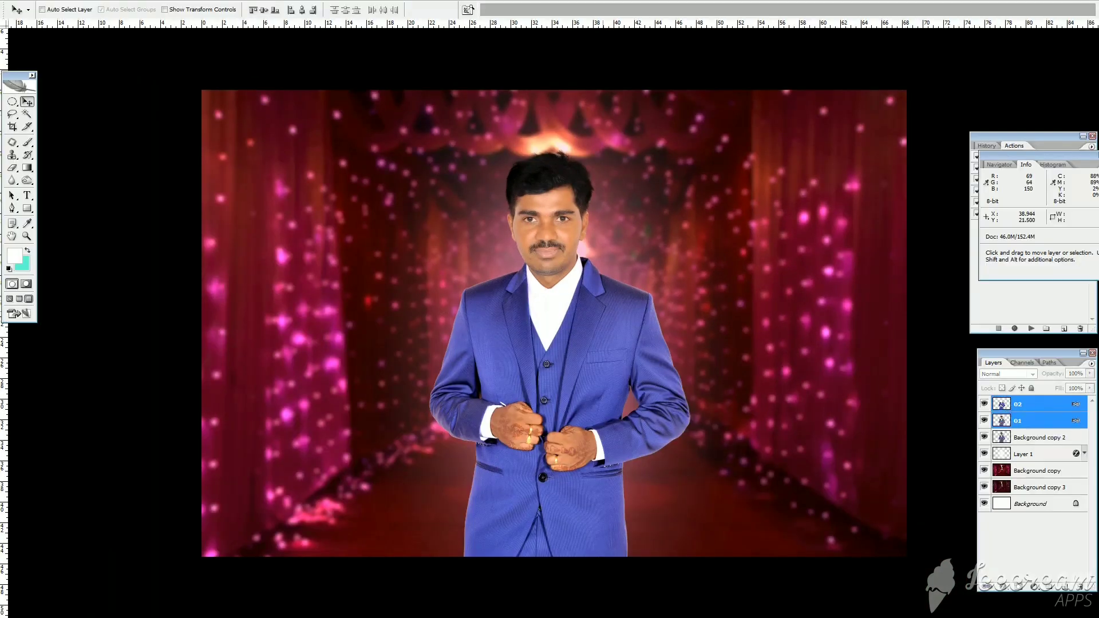
pyautogui.click(987, 587)
pyautogui.click(1040, 437)
pyautogui.click(985, 437)
pyautogui.click(1030, 404)
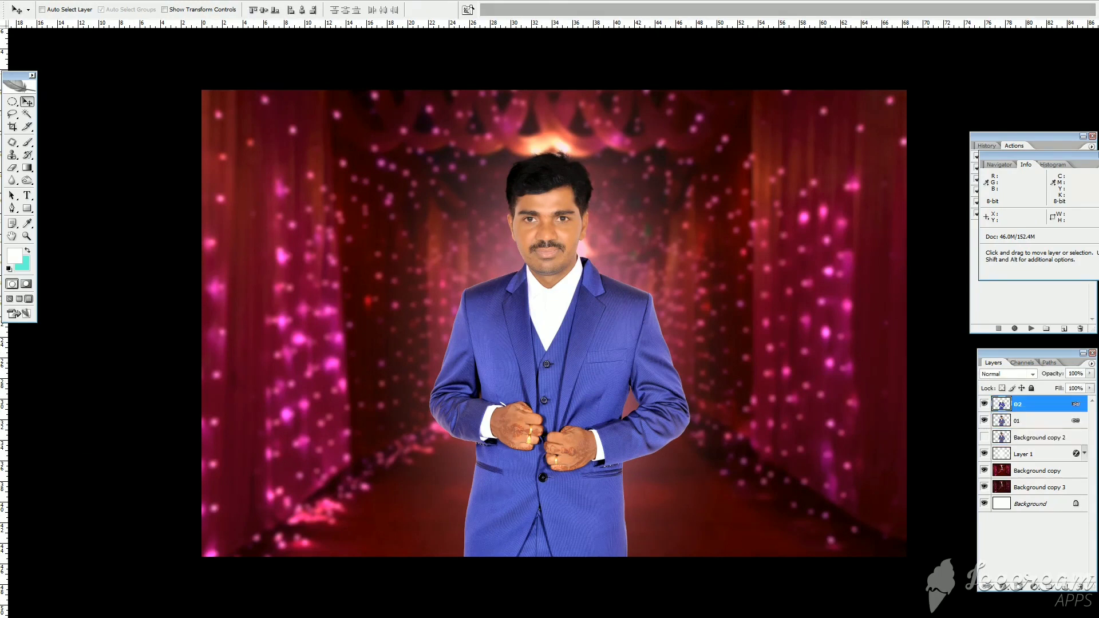
pyautogui.press('Tab')
pyautogui.hotkey('ctrl', 't')
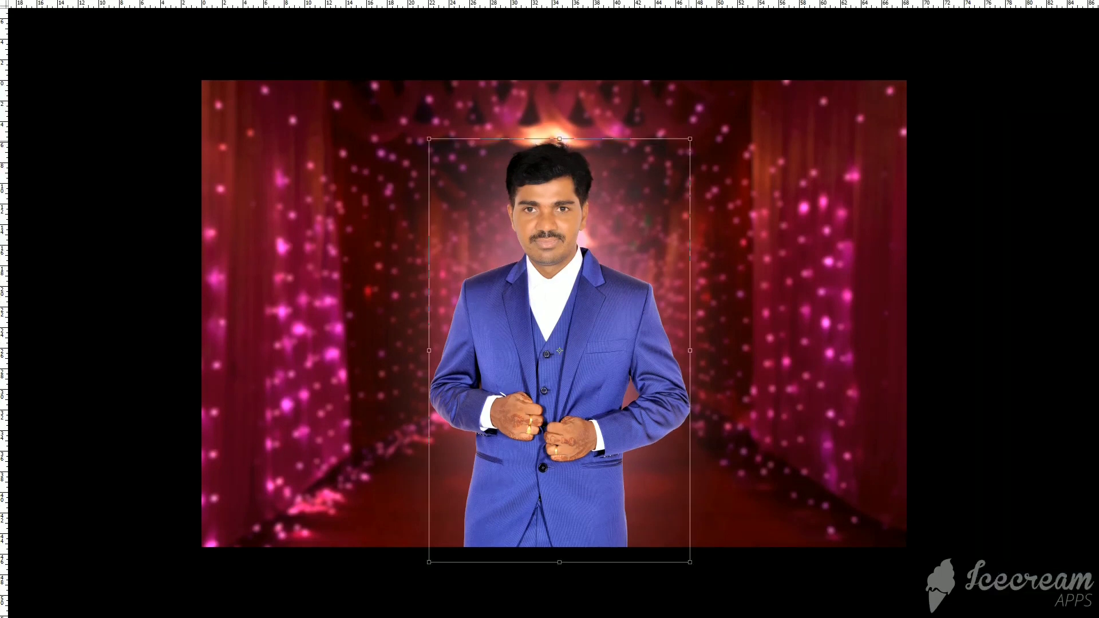
pyautogui.moveTo(690, 141); pyautogui.dragTo(668, 175)
pyautogui.moveTo(583, 272); pyautogui.dragTo(582, 308)
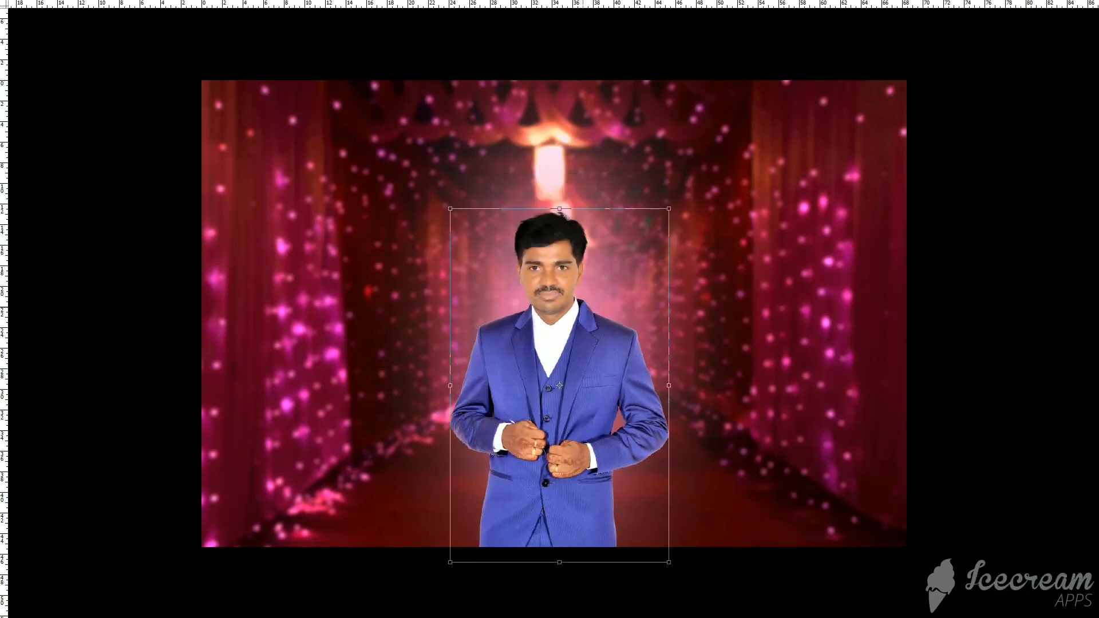
pyautogui.moveTo(669, 208); pyautogui.dragTo(675, 198)
pyautogui.moveTo(580, 322)
pyautogui.mouseDown()
pyautogui.moveTo(580, 309)
pyautogui.moveTo(602, 309)
pyautogui.moveTo(577, 309)
pyautogui.mouseUp()
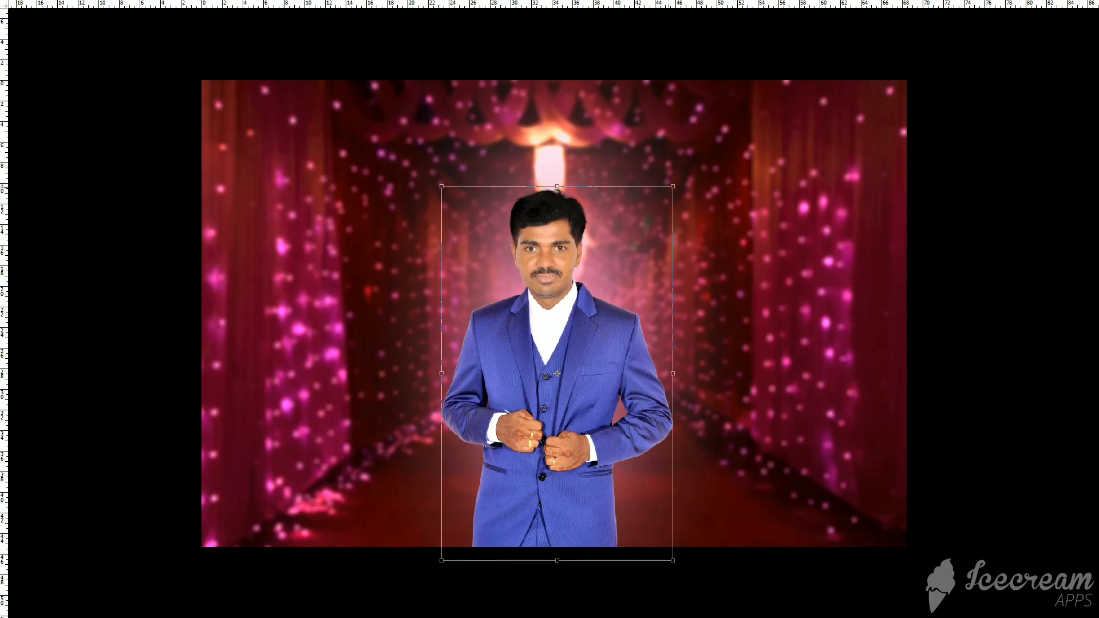
pyautogui.moveTo(672, 186); pyautogui.dragTo(678, 175)
pyautogui.press('Return')
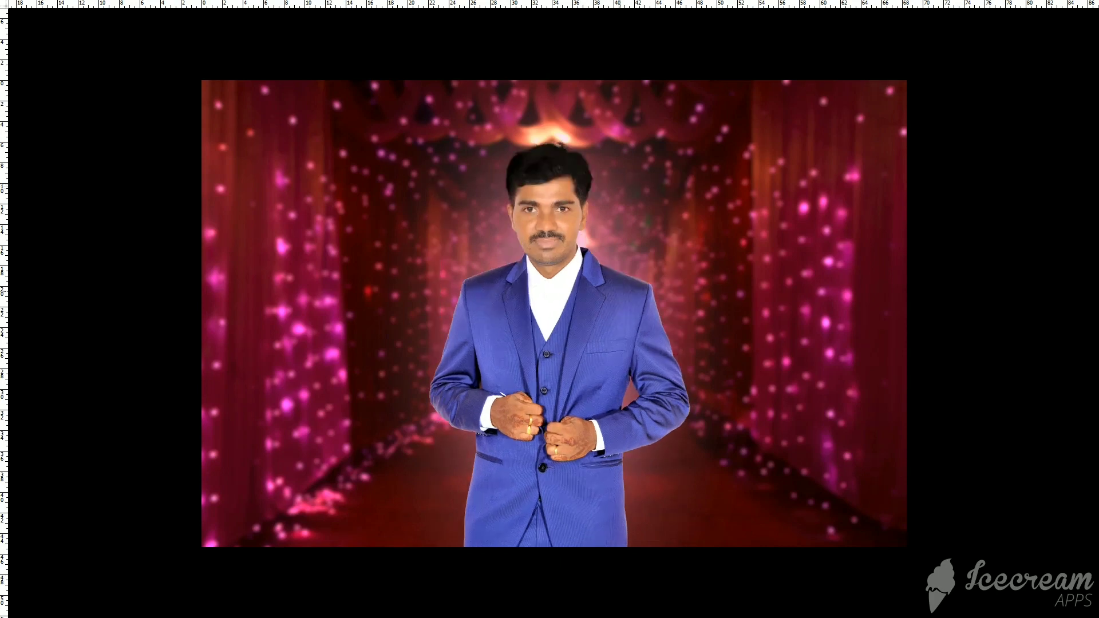
# - Scale the linked man layers down slightly with Free Transform and move them down against the image's lower edge
pyautogui.hotkey('ctrl', 't')
pyautogui.moveTo(689, 139); pyautogui.dragTo(682, 152)
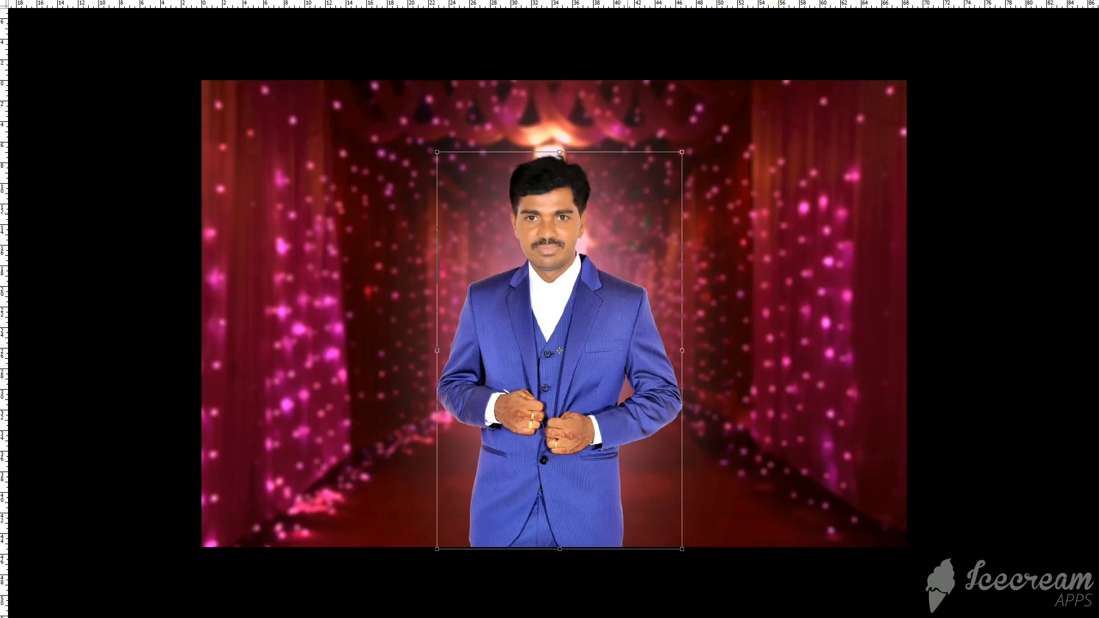
pyautogui.press('Return')
pyautogui.moveTo(627, 214); pyautogui.dragTo(627, 221)
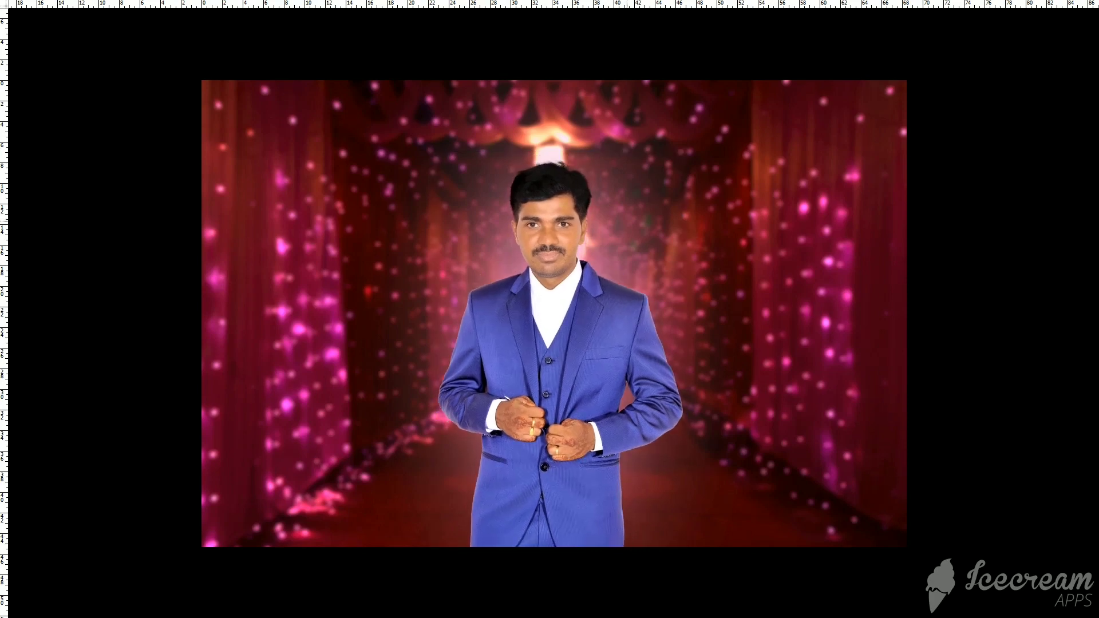
# - Copy an elliptical area around the man's head and shoulders from layer 01 to a new layer and move it beside him
pyautogui.moveTo(202, 105); pyautogui.dragTo(812, 507)
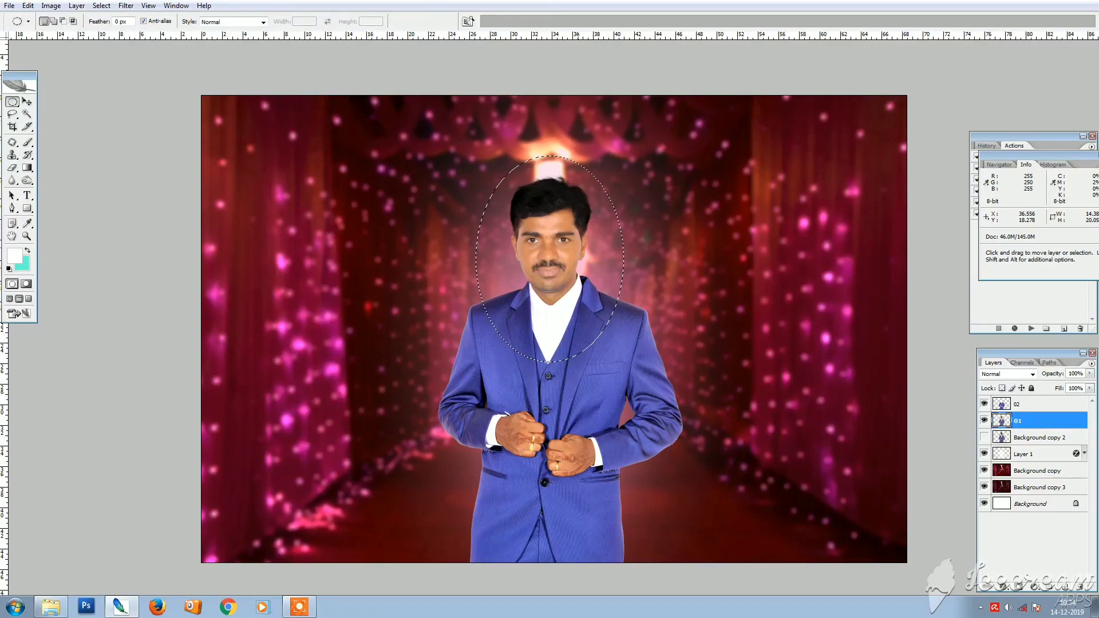
pyautogui.hotkey('ctrl', 'j')
pyautogui.press('v')
pyautogui.moveTo(580, 285); pyautogui.dragTo(758, 281)
# - Enlarge the oval portrait copy to about 159.6% and place it in the image's upper-right area
pyautogui.hotkey('ctrl', 't')
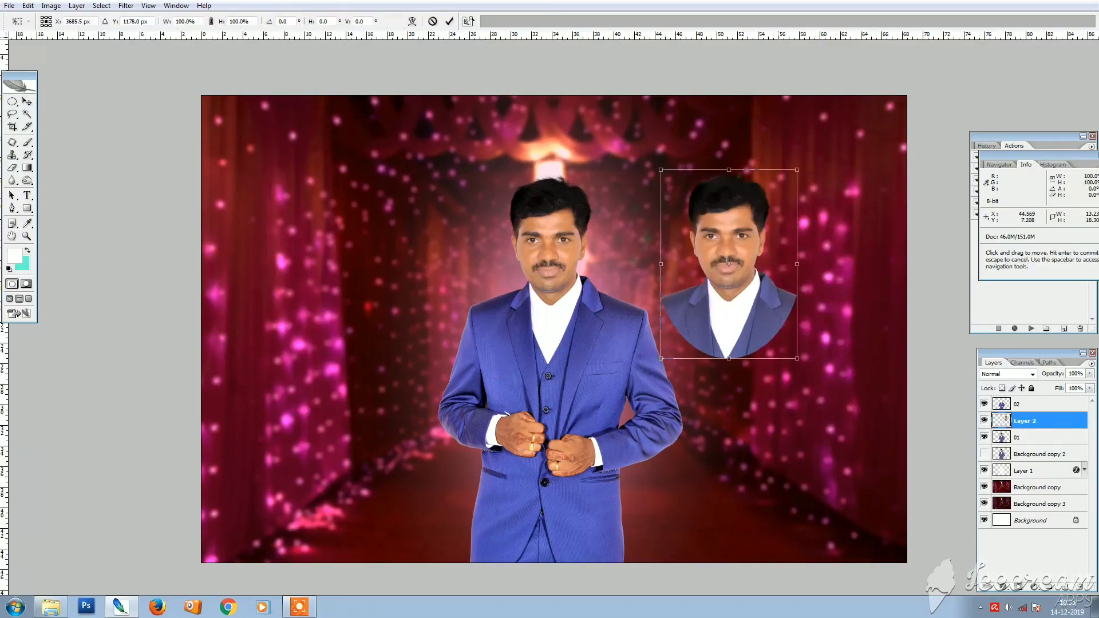
pyautogui.moveTo(660, 169); pyautogui.dragTo(618, 111)
pyautogui.moveTo(718, 254); pyautogui.dragTo(756, 246)
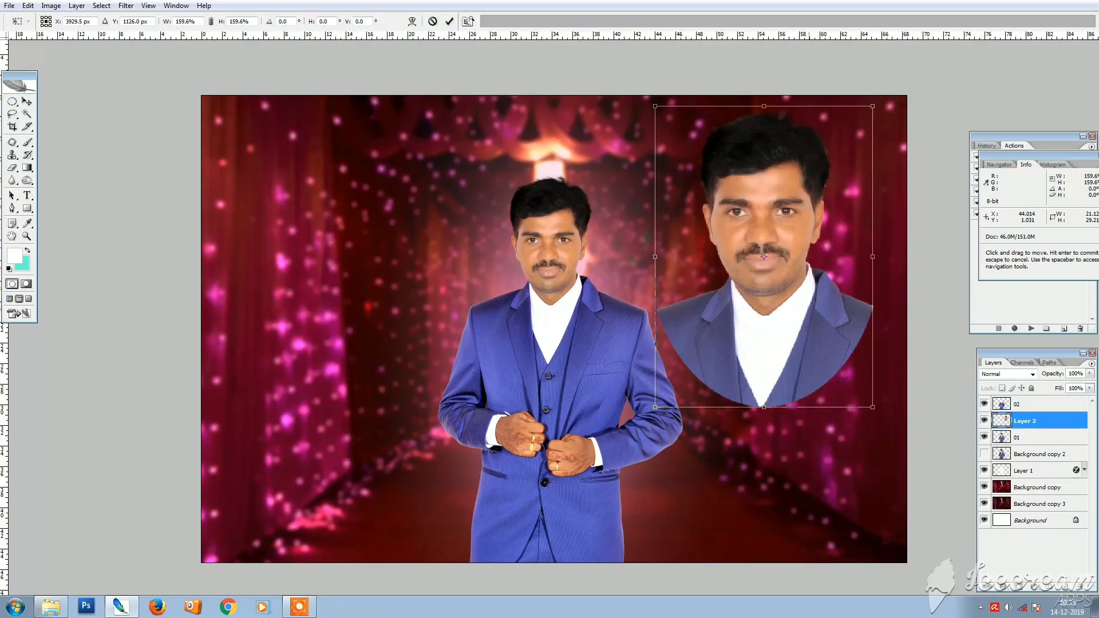
pyautogui.press('Return')
# - Change the oval portrait layer's blending mode to Luminosity
pyautogui.press('Tab')
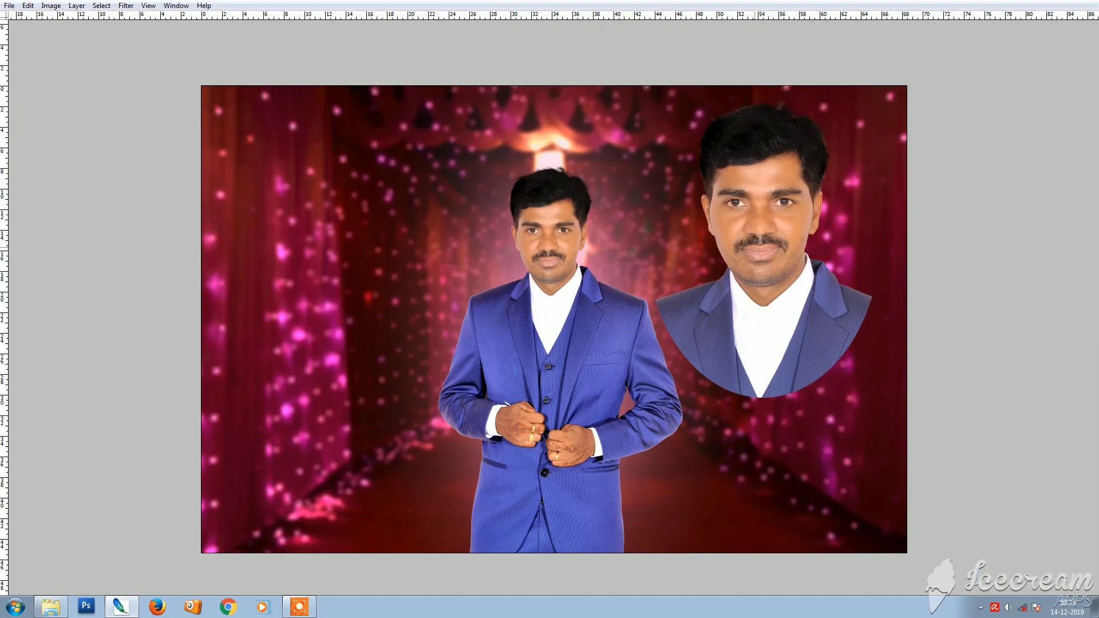
pyautogui.hotkey('shift', '-')
pyautogui.press('Tab')
# - Erase the curved lower edge of the oval portrait with a 600-size Eraser brush so it fades into the background
pyautogui.press('e')
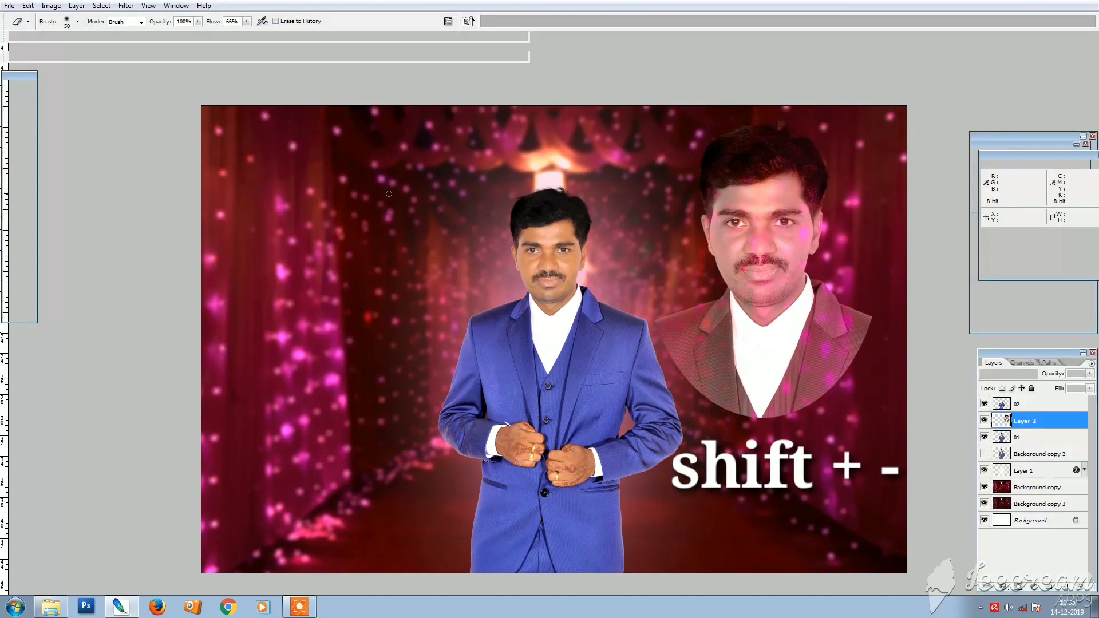
pyautogui.press(']')
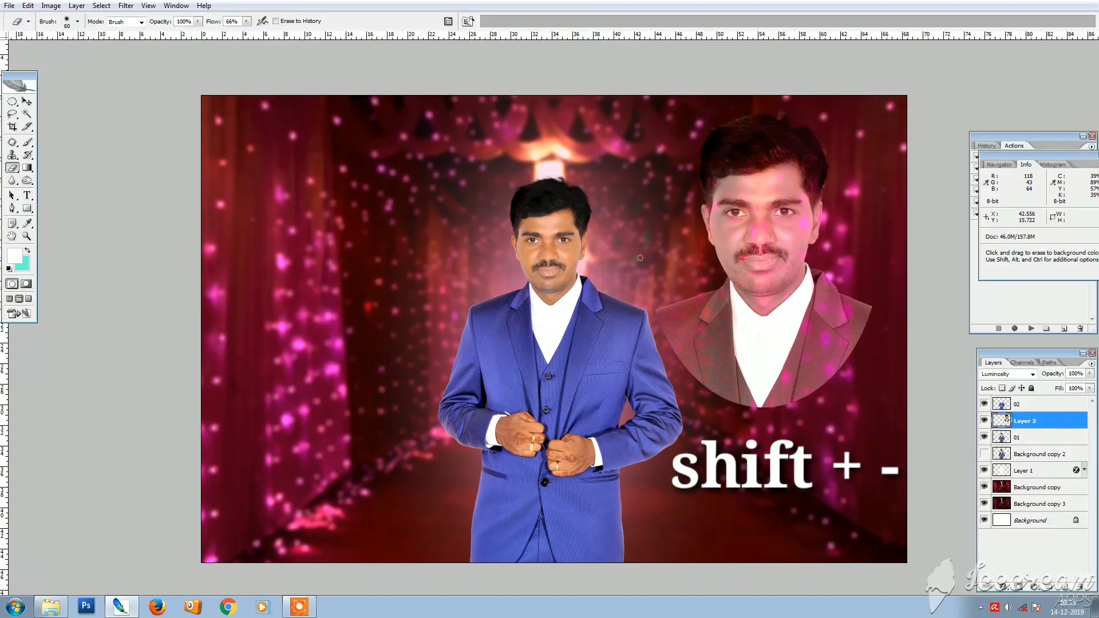
pyautogui.press(']')
pyautogui.press(']')
pyautogui.press(']')
pyautogui.press(']')
pyautogui.press(']')
pyautogui.press(']')
pyautogui.press(']')
pyautogui.press(']')
pyautogui.press(']')
pyautogui.press(']')
pyautogui.press(']')
pyautogui.press(']')
pyautogui.press(']')
pyautogui.moveTo(676, 355)
pyautogui.mouseDown()
pyautogui.moveTo(909, 275)
pyautogui.moveTo(883, 335)
pyautogui.moveTo(722, 397)
pyautogui.moveTo(838, 453)
pyautogui.moveTo(888, 341)
pyautogui.mouseUp()
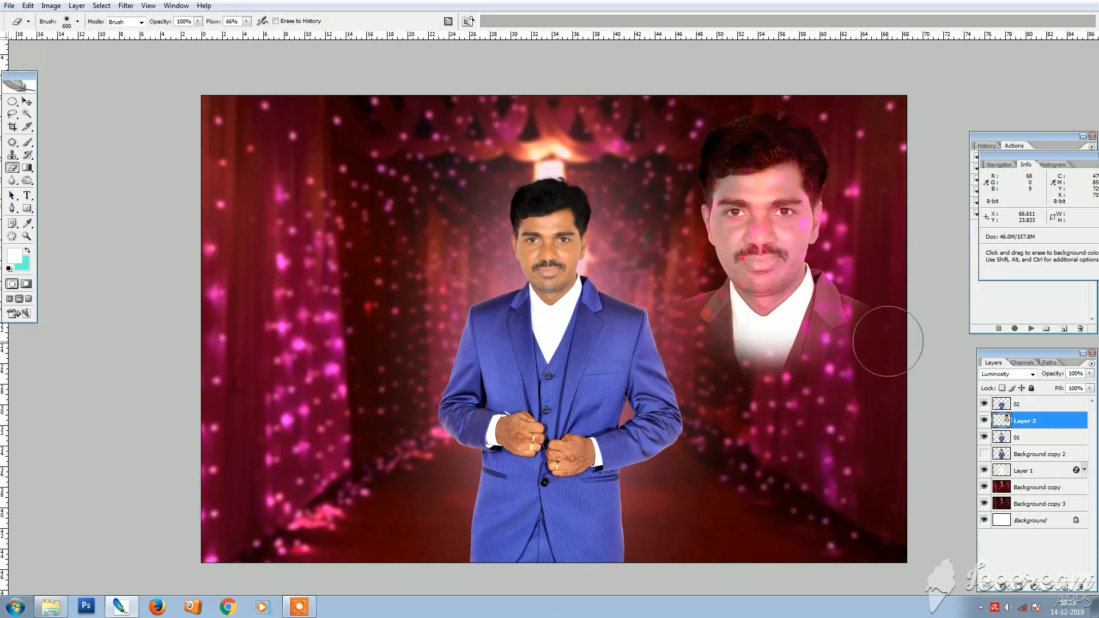
# - Set the faded portrait layer's opacity to 50%, trying 30% first, and nudge it slightly lower
pyautogui.press('v')
pyautogui.press('3')
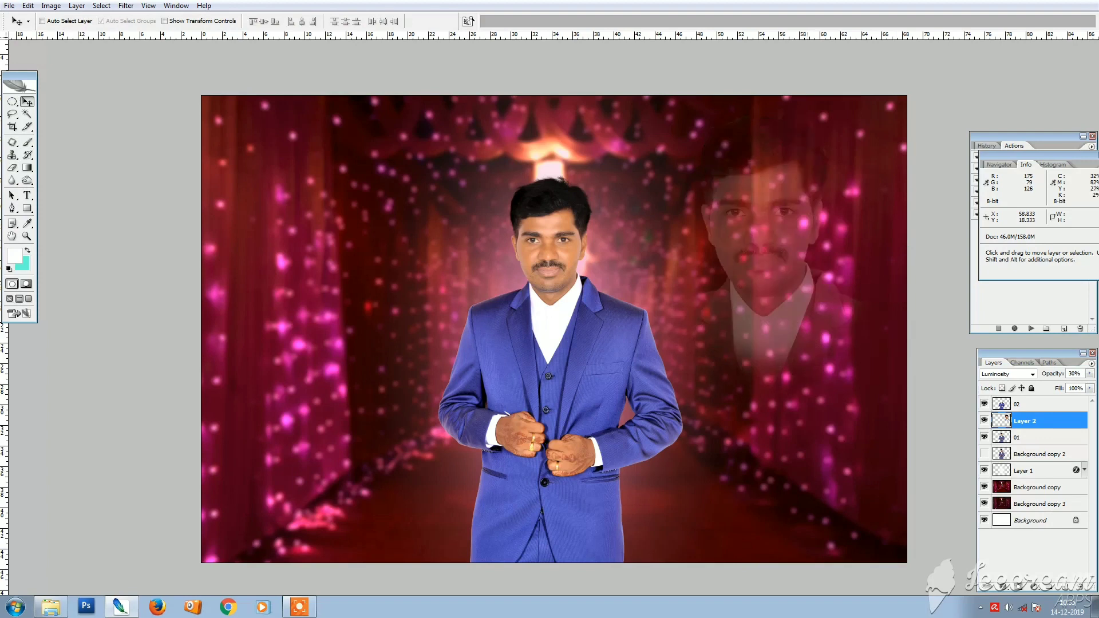
pyautogui.moveTo(808, 267)
pyautogui.mouseDown()
pyautogui.moveTo(828, 277)
pyautogui.moveTo(807, 279)
pyautogui.mouseUp()
pyautogui.press('5')
pyautogui.press('4')
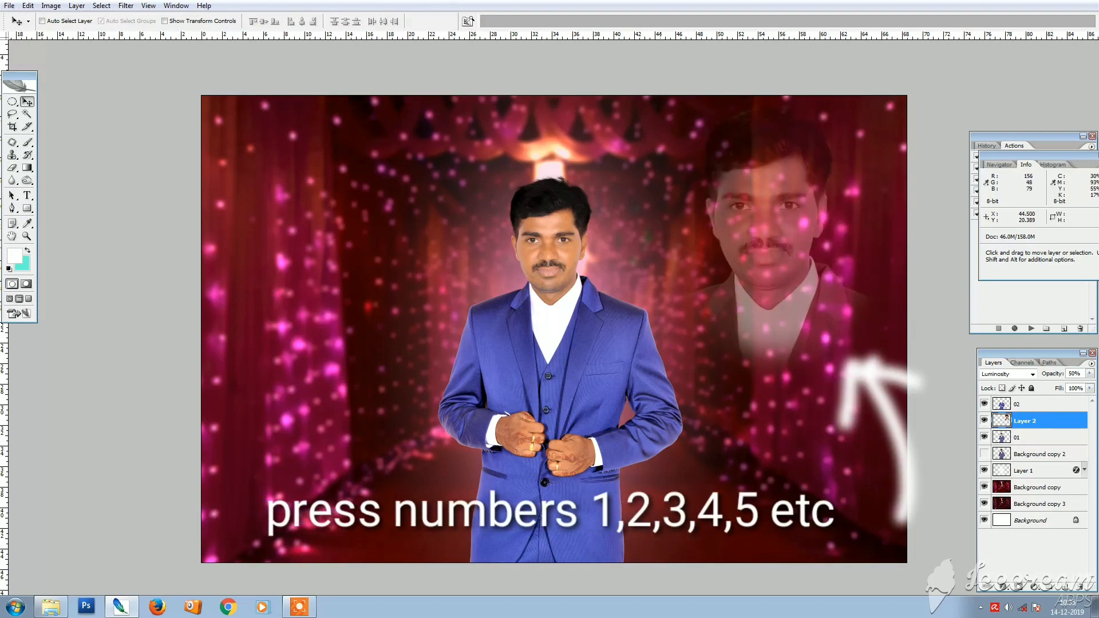
pyautogui.press('Tab')
# - Apply Color Balance to the main portrait layer 01, shifting its highlights to -8 on the Magenta–Green axis
pyautogui.rightClick(549, 248)
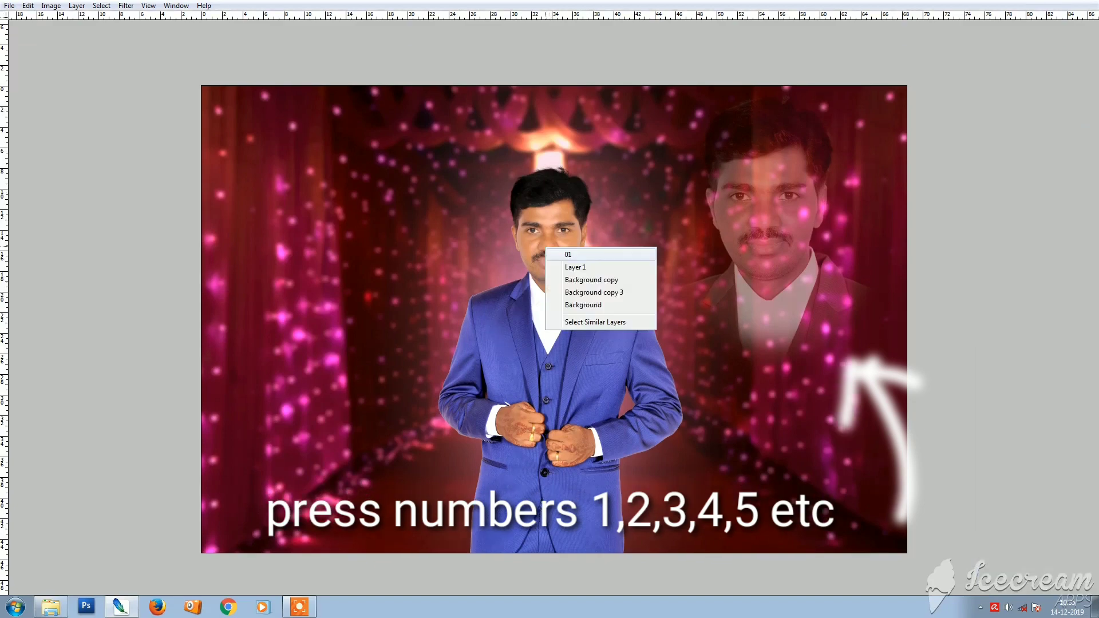
pyautogui.click(564, 266)
pyautogui.scroll(1, 552, 251)
pyautogui.hotkey('ctrl', 'b')
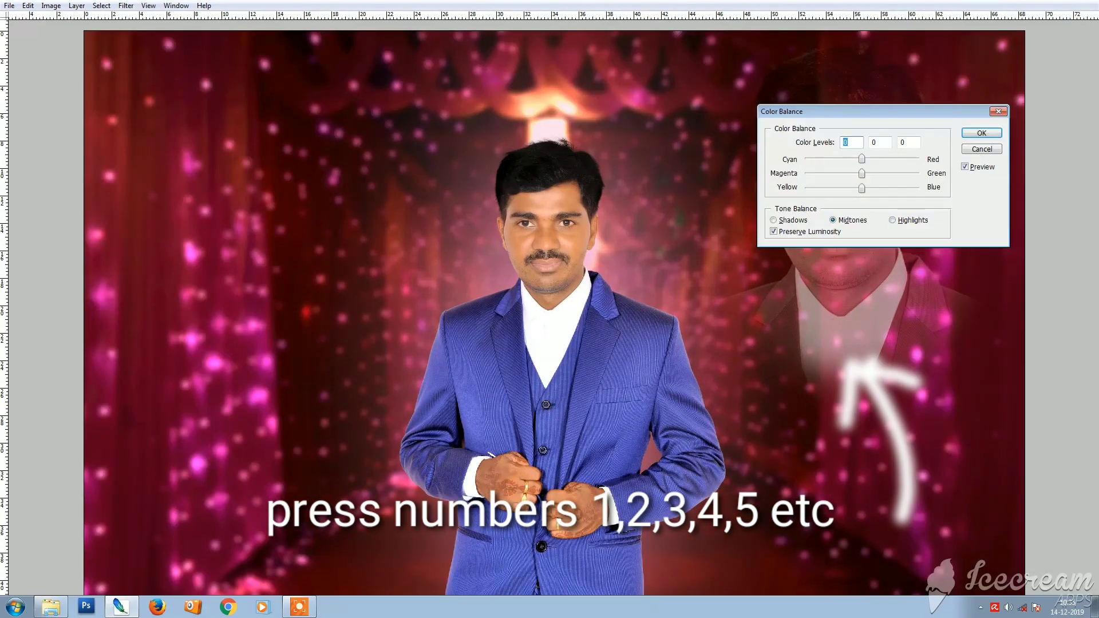
pyautogui.hotkey('alt', 'h')
pyautogui.moveTo(861, 173); pyautogui.dragTo(857, 174)
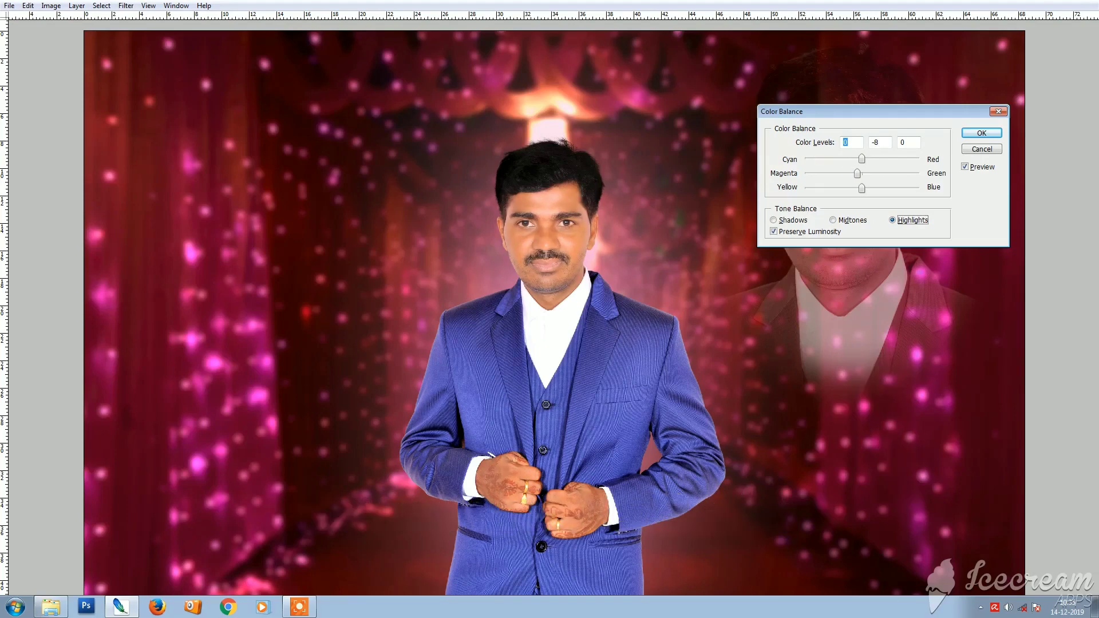
pyautogui.press('Return')
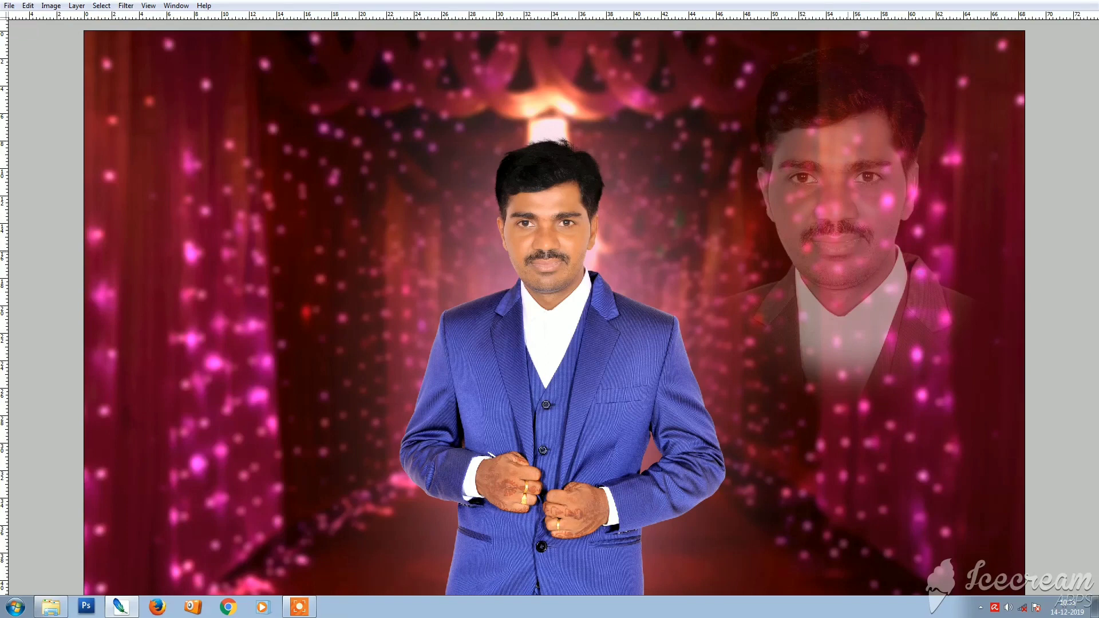
# - Open titels & vectors.psd from the Multi Layers folder inside Backgrounds Krzma
pyautogui.hotkey('ctrl', '-')
pyautogui.press('f')
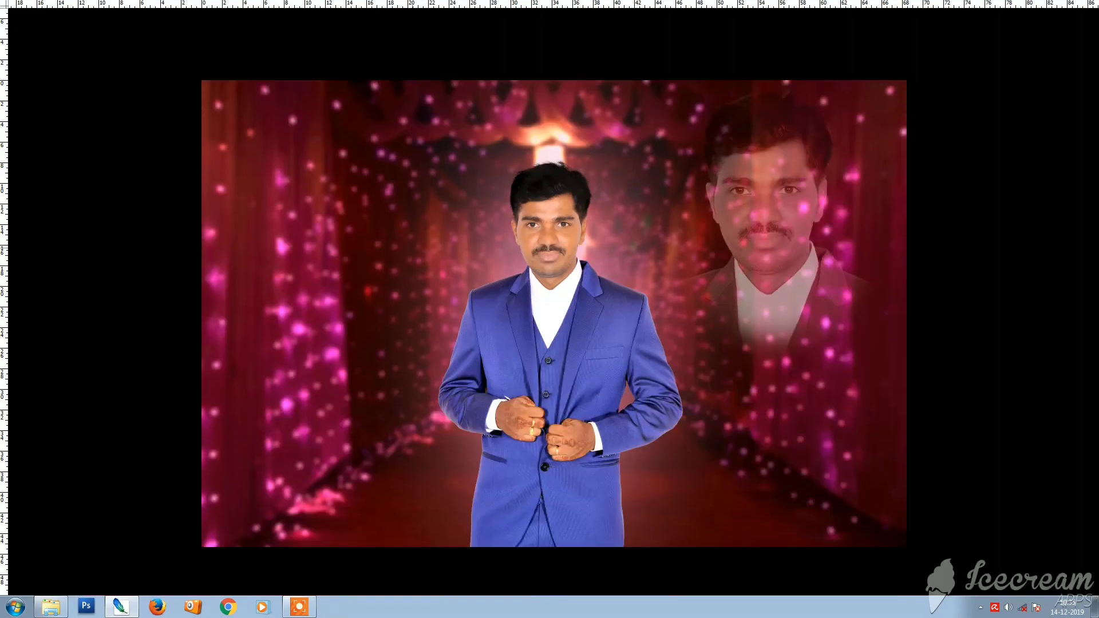
pyautogui.press('f')
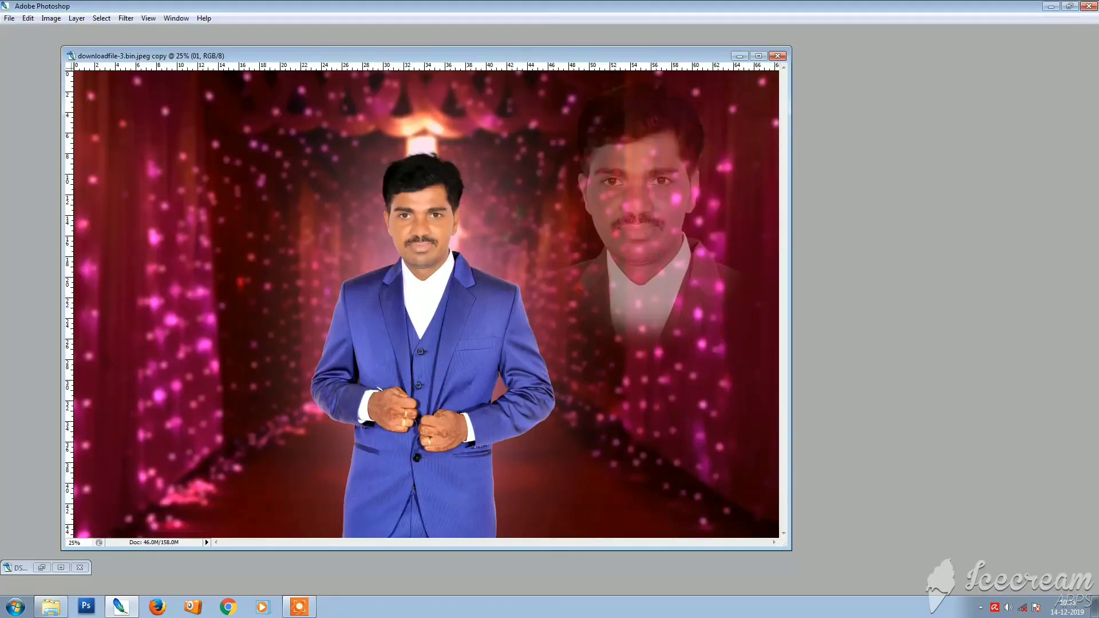
pyautogui.hotkey('ctrl', 'o')
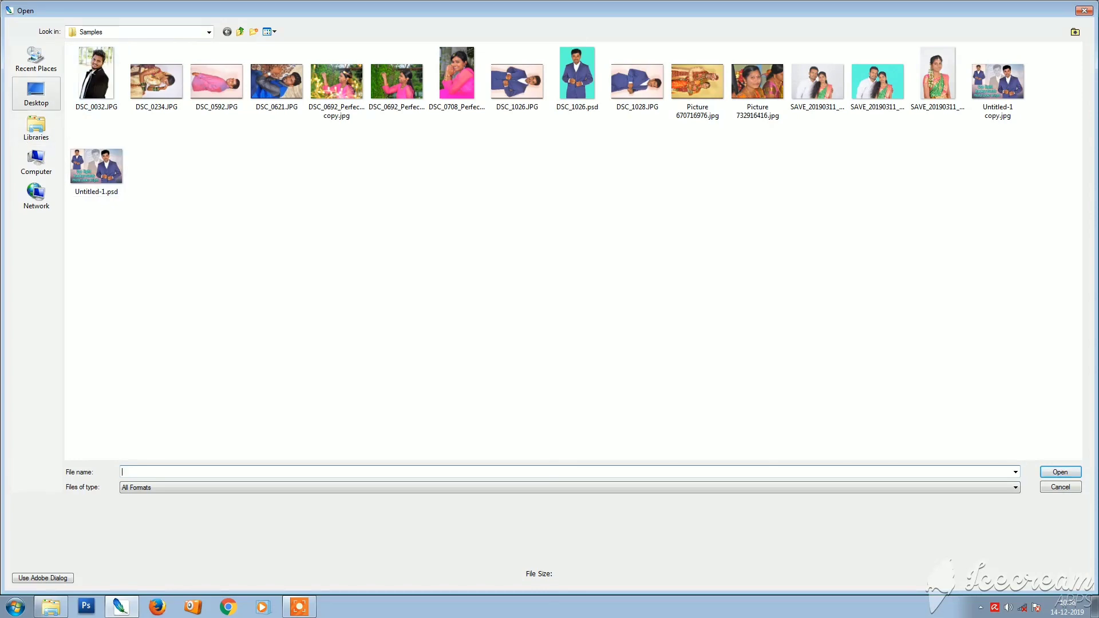
pyautogui.click(36, 162)
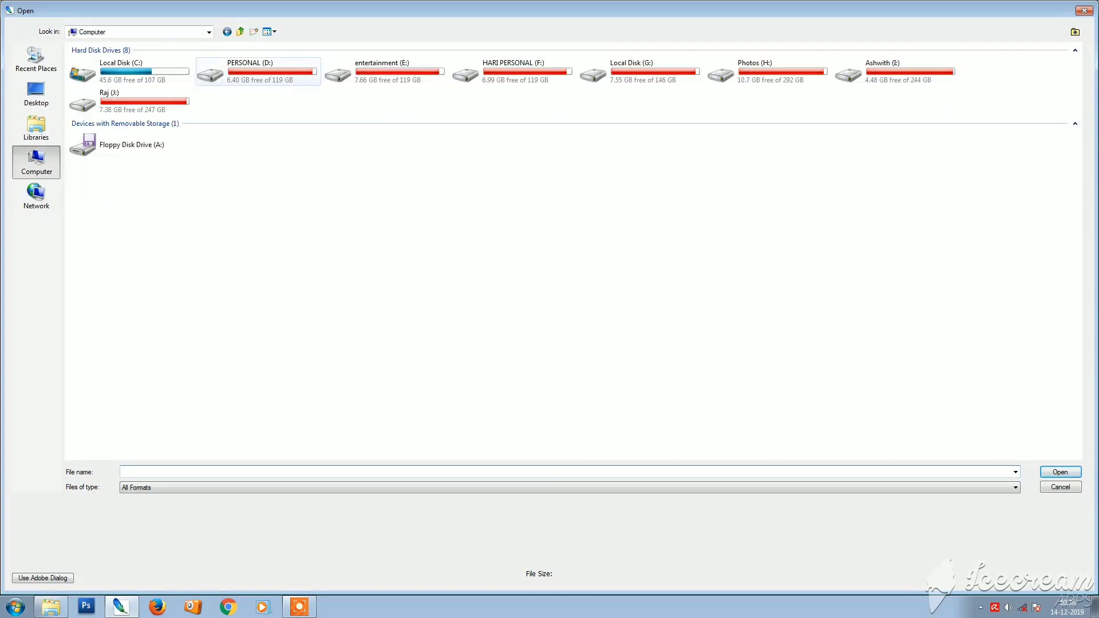
pyautogui.doubleClick(258, 79)
pyautogui.doubleClick(246, 83)
pyautogui.click(235, 333)
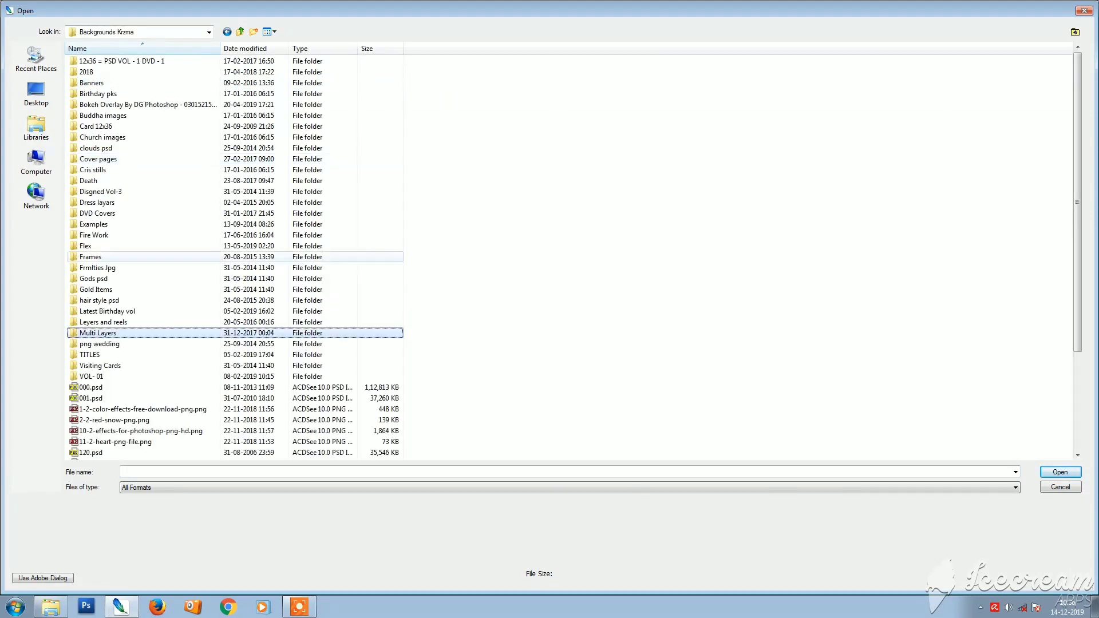
pyautogui.doubleClick(235, 333)
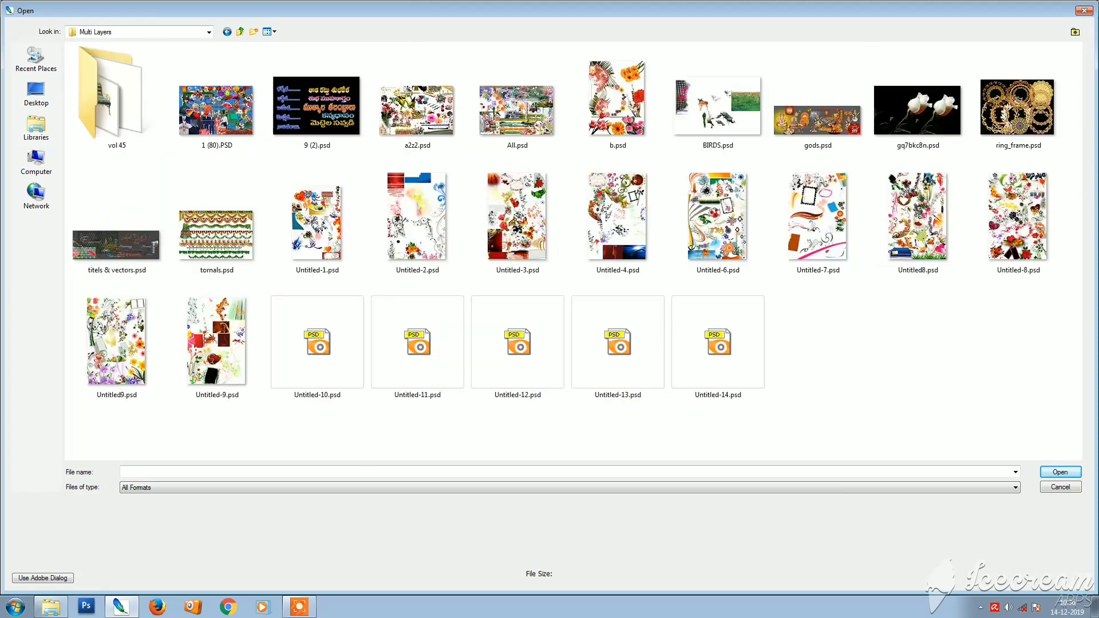
pyautogui.click(117, 240)
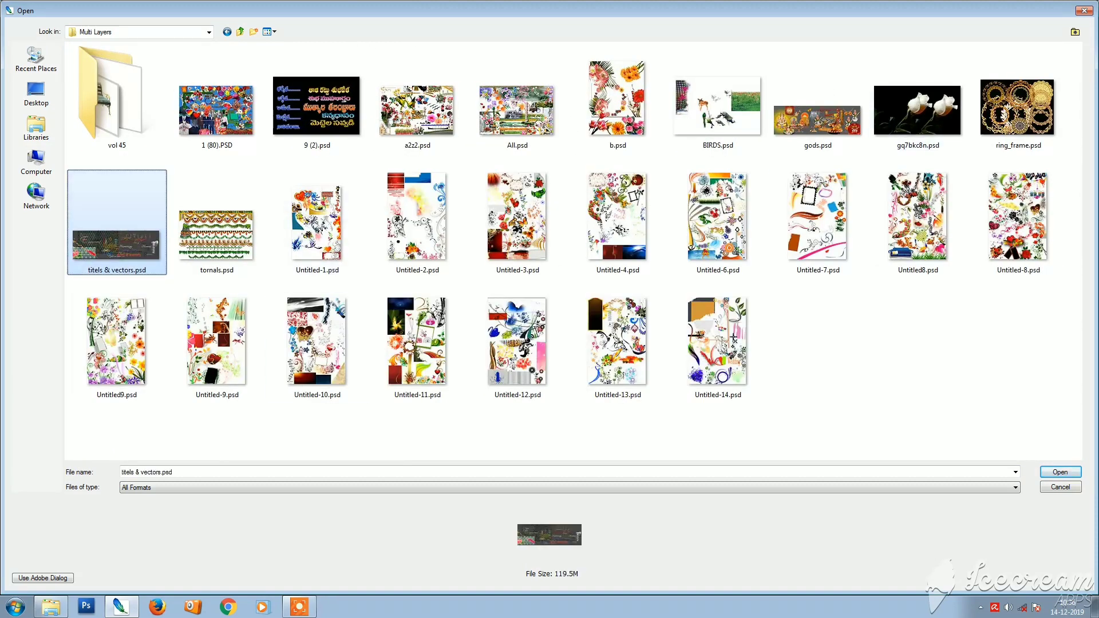
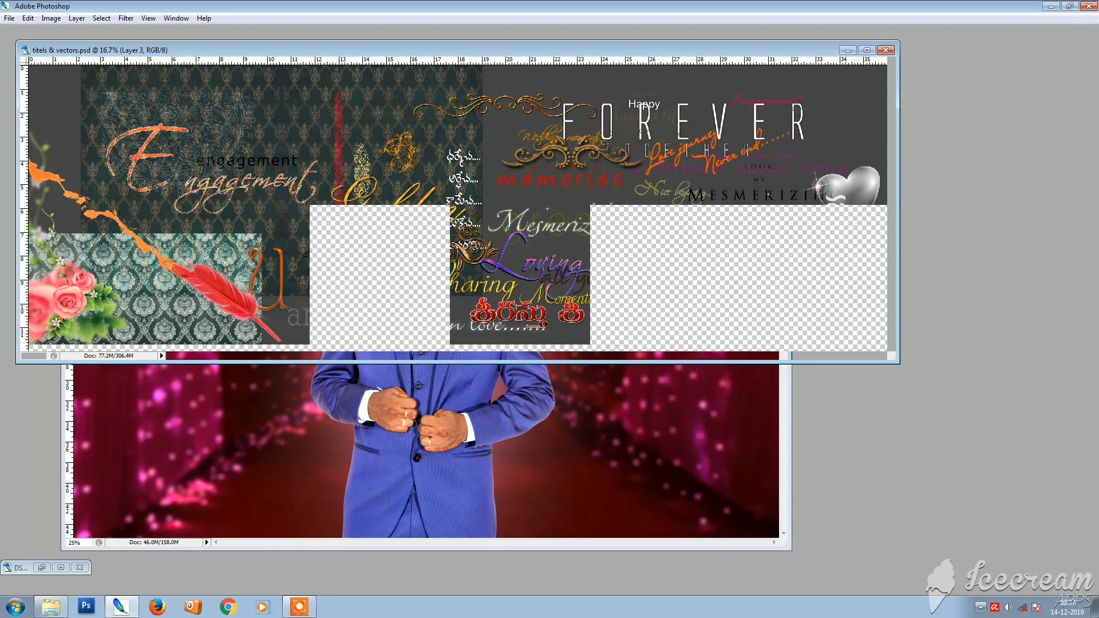
pyautogui.click(981, 607)
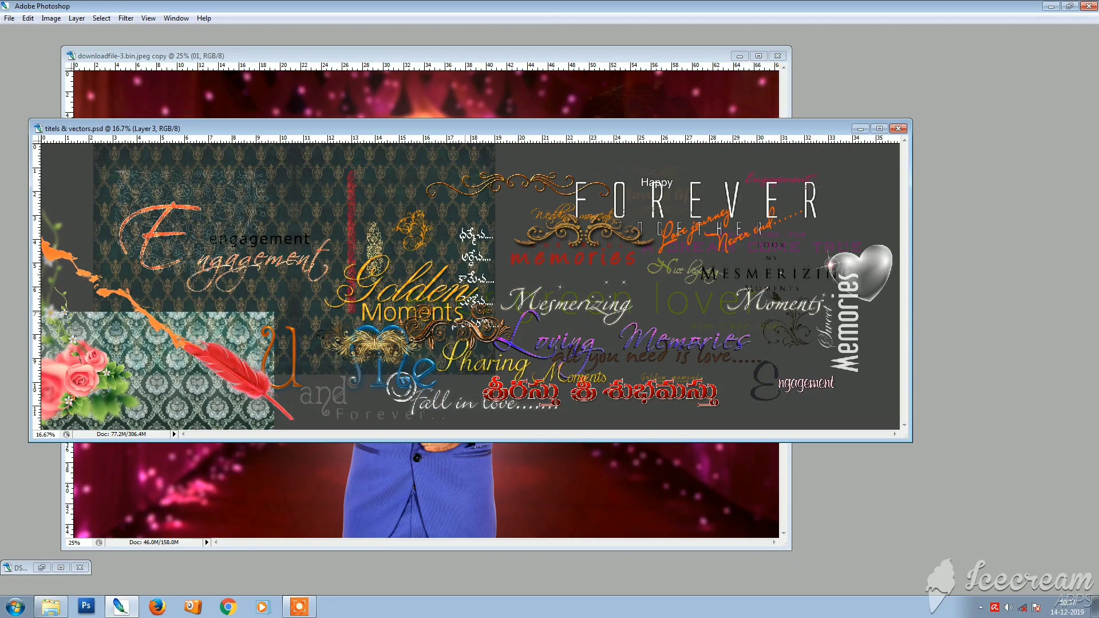
# - Copy the purple "Loving Memories" title into the portrait composition and place it across the image's upper-left area
pyautogui.rightClick(552, 347)
pyautogui.click(590, 367)
pyautogui.moveTo(581, 351); pyautogui.dragTo(248, 163)
pyautogui.press('f')
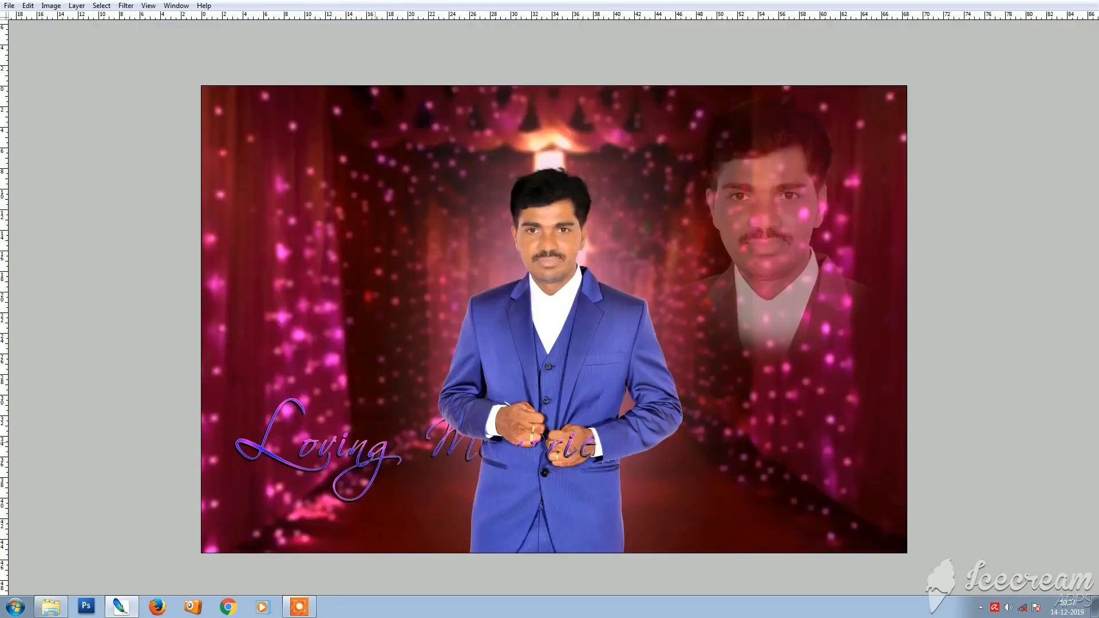
pyautogui.moveTo(375, 442); pyautogui.dragTo(357, 160)
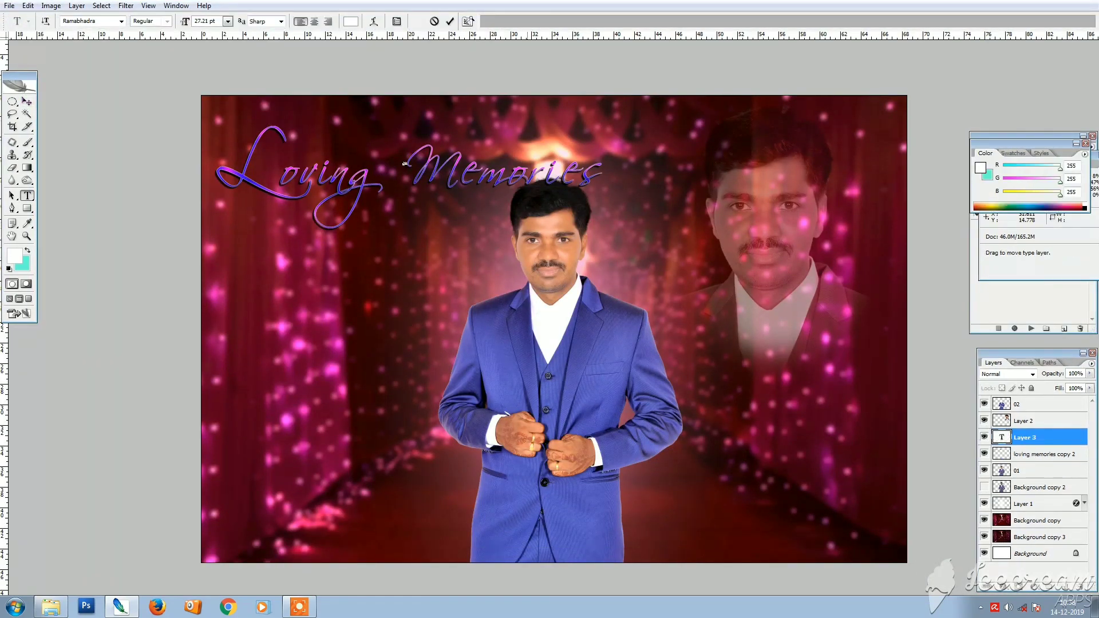
pyautogui.press('Escape')
pyautogui.press('v')
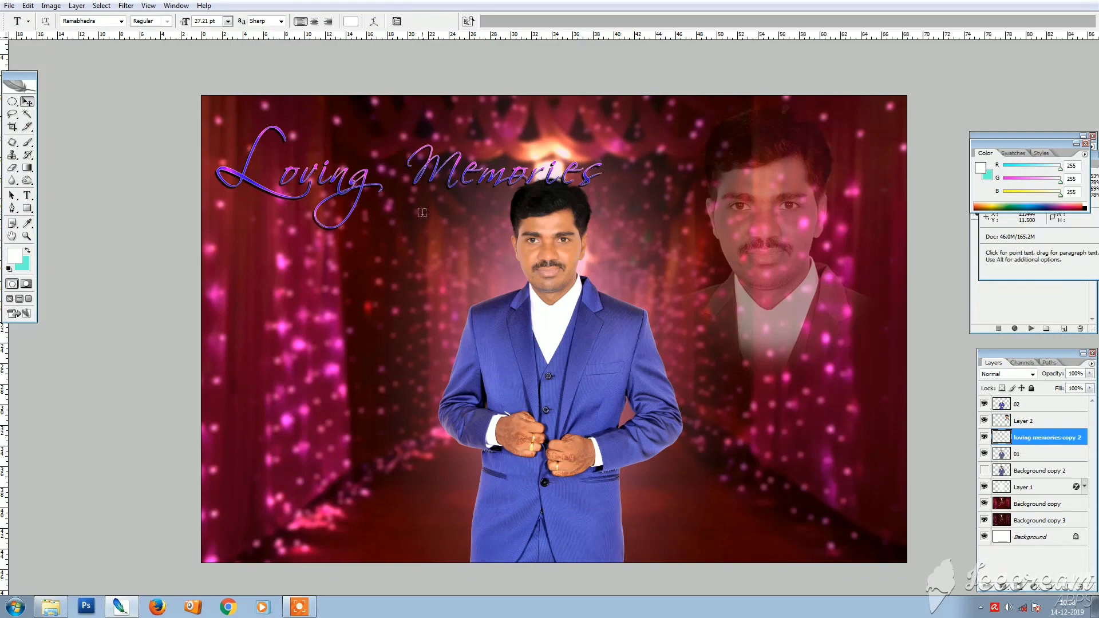
# - Copy the "all you need is love....." text from titels & vectors.psd into the composition's lower-right corner
pyautogui.press('f')
pyautogui.press('f')
pyautogui.hotkey('ctrl', 'Tab')
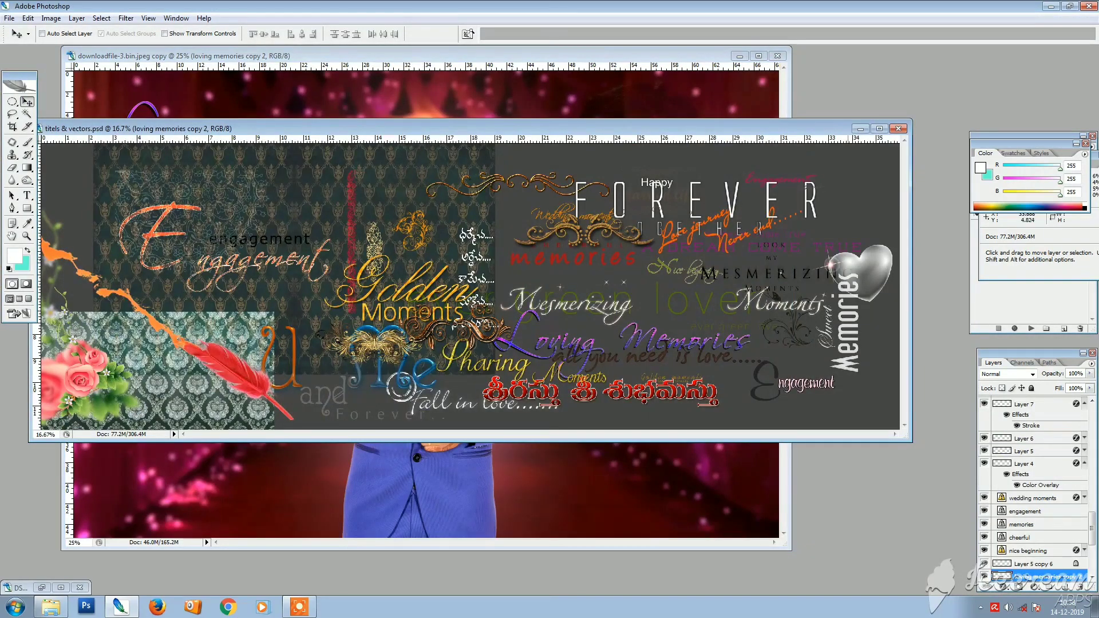
pyautogui.moveTo(658, 129); pyautogui.dragTo(609, 217)
pyautogui.rightClick(609, 444)
pyautogui.click(635, 460)
pyautogui.moveTo(630, 455); pyautogui.dragTo(595, 198)
pyautogui.moveTo(641, 332); pyautogui.dragTo(669, 498)
pyautogui.press('f')
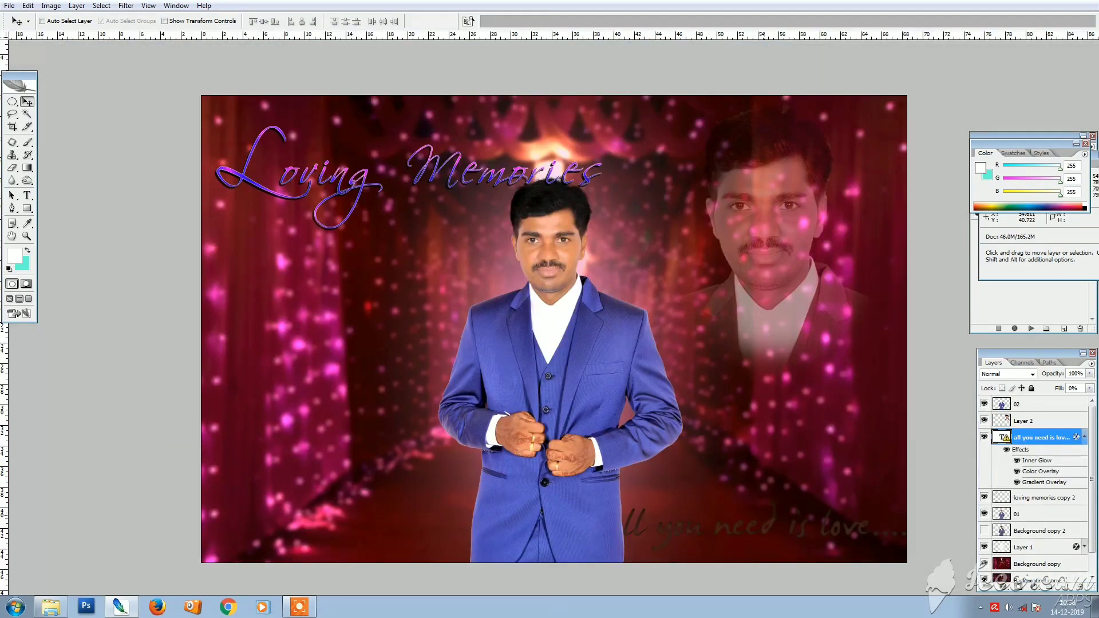
# - Scale down the "all you need is love....." text so it fits inside the image's lower-right corner
pyautogui.hotkey('ctrl', 't')
pyautogui.press('Return')
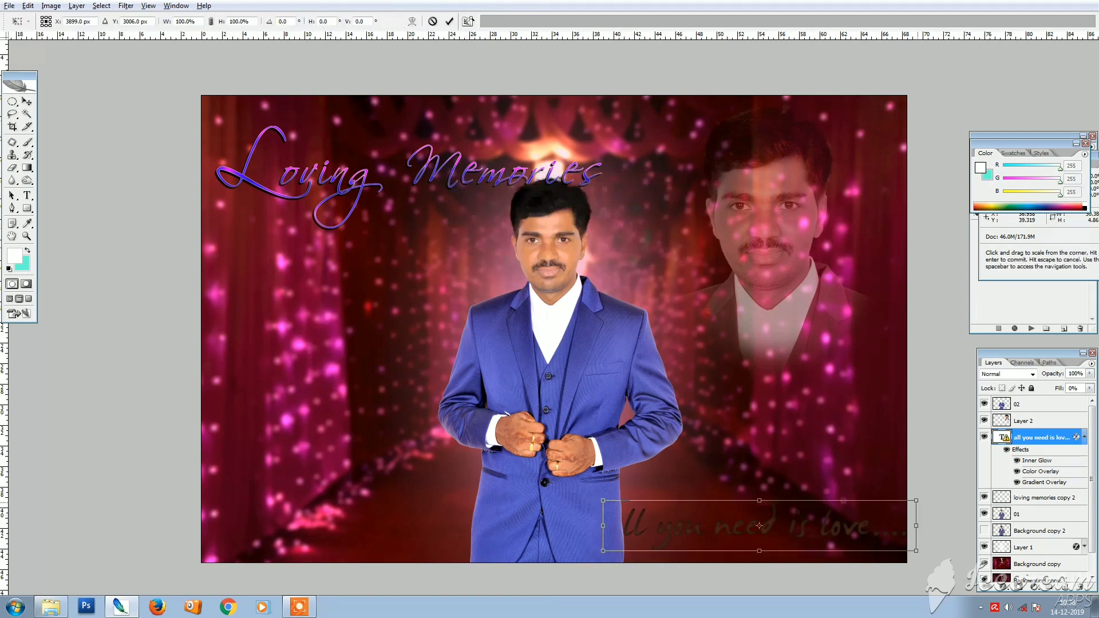
pyautogui.moveTo(917, 502); pyautogui.dragTo(843, 541)
pyautogui.press('Return')
# - Set the love text's Color Overlay to white (ffffff) and disable its Gradient Overlay and Inner Glow effects
pyautogui.doubleClick(1076, 437)
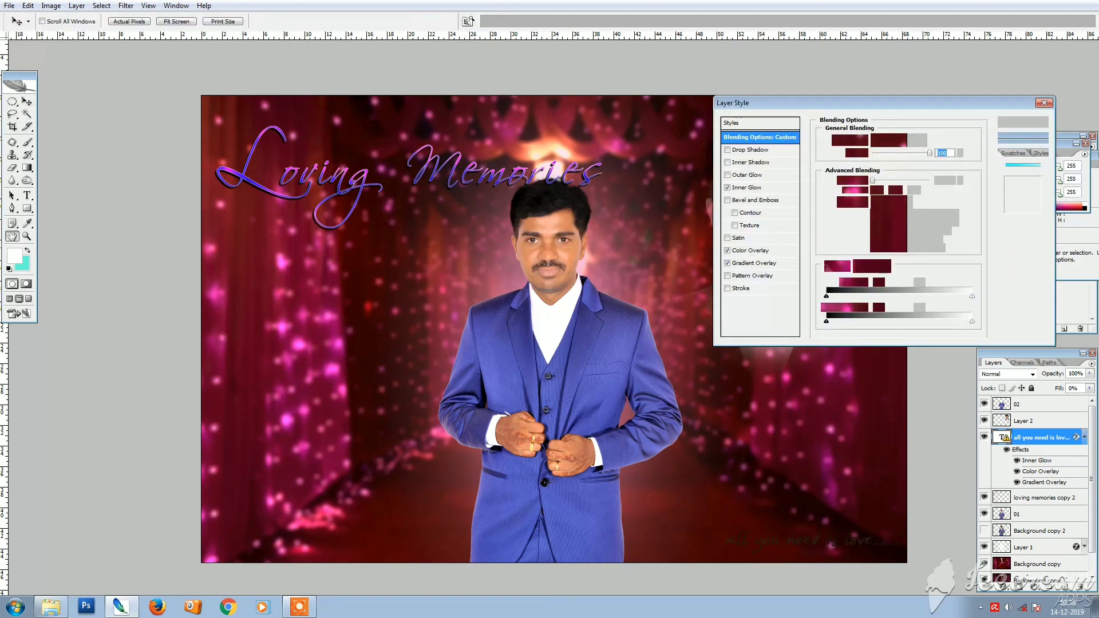
pyautogui.click(752, 251)
pyautogui.click(923, 139)
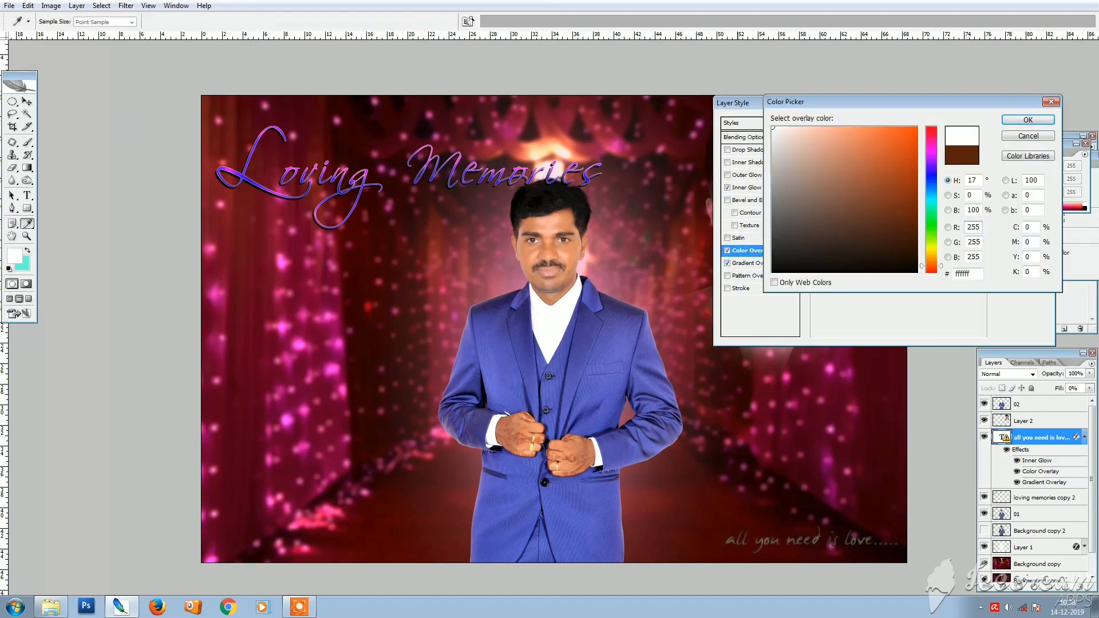
pyautogui.click(1028, 119)
pyautogui.click(727, 262)
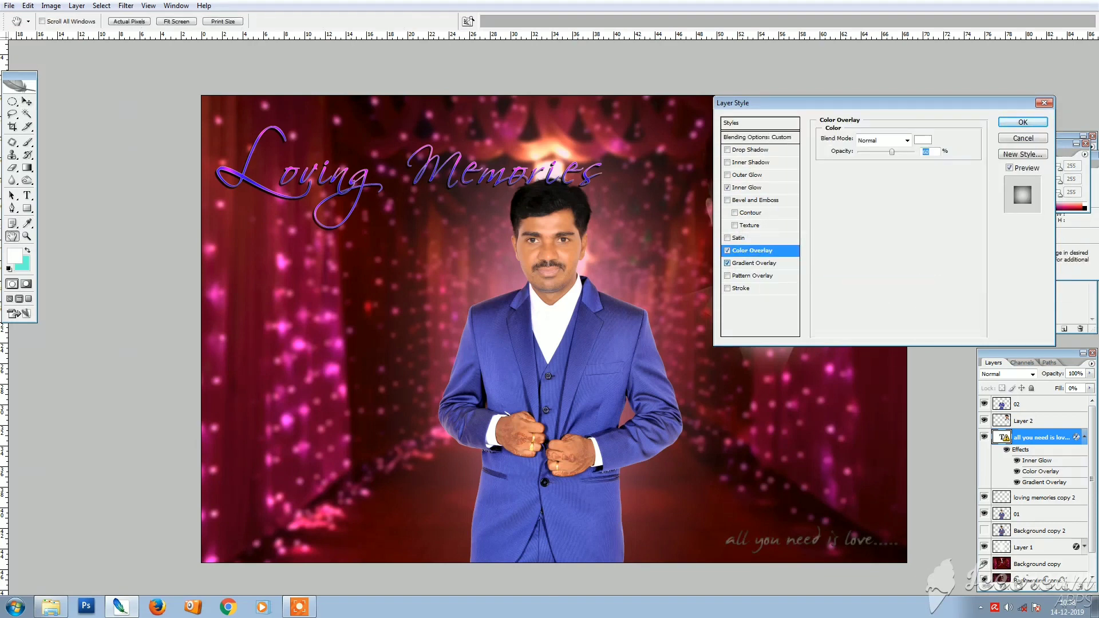
pyautogui.click(727, 187)
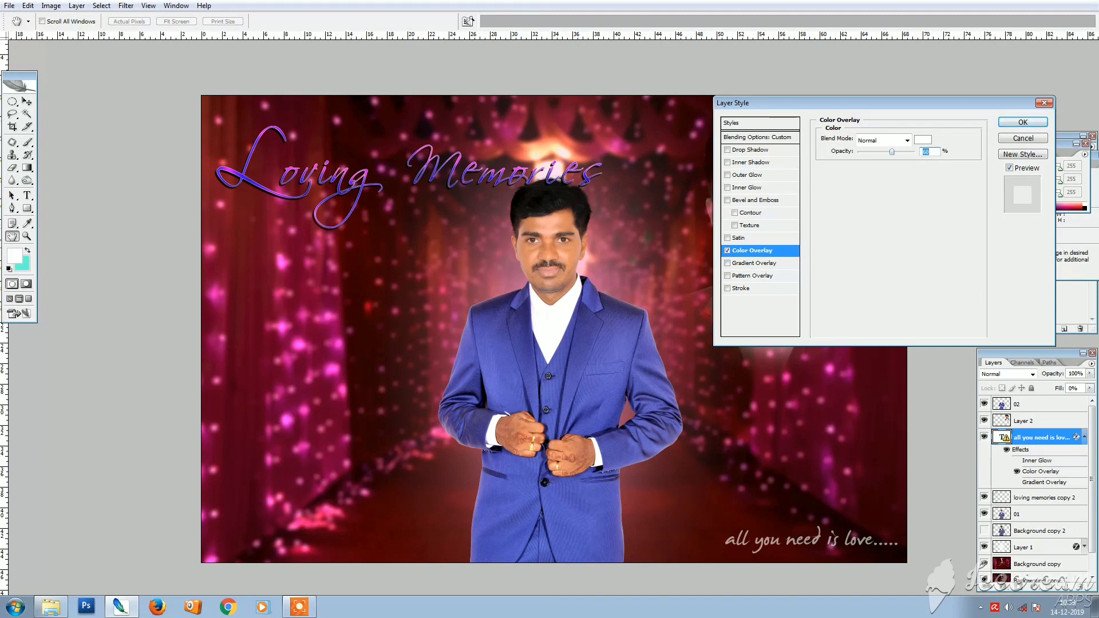
pyautogui.press('Return')
pyautogui.press('v')
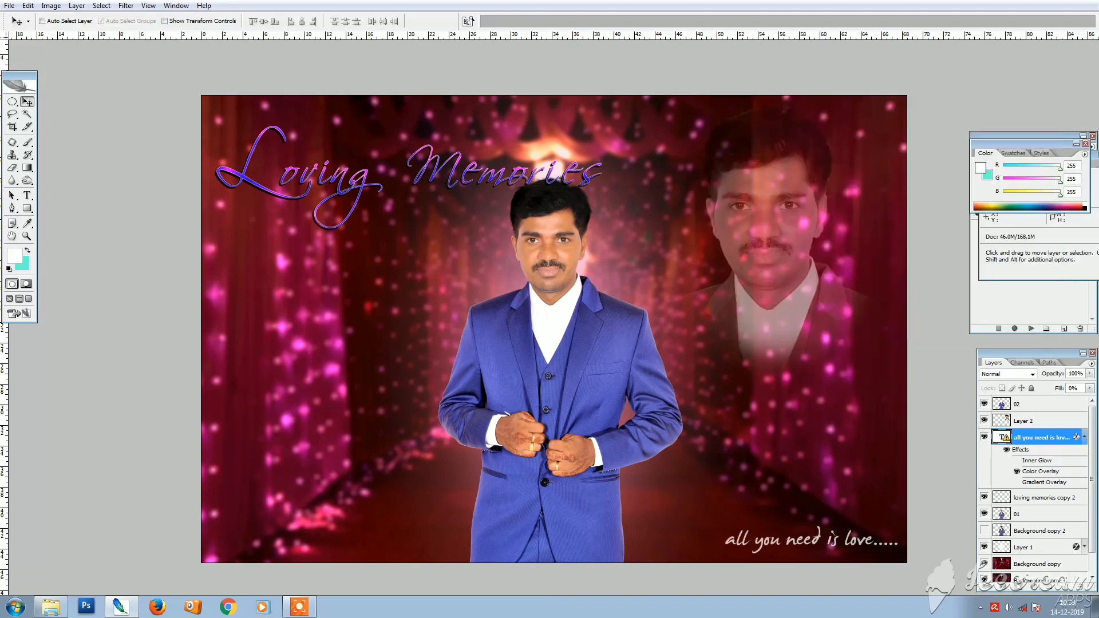
# - Copy the silver heart from titels & vectors.psd to the love text in the composition, and close the titles document
pyautogui.press('f')
pyautogui.press('f')
pyautogui.click(821, 333)
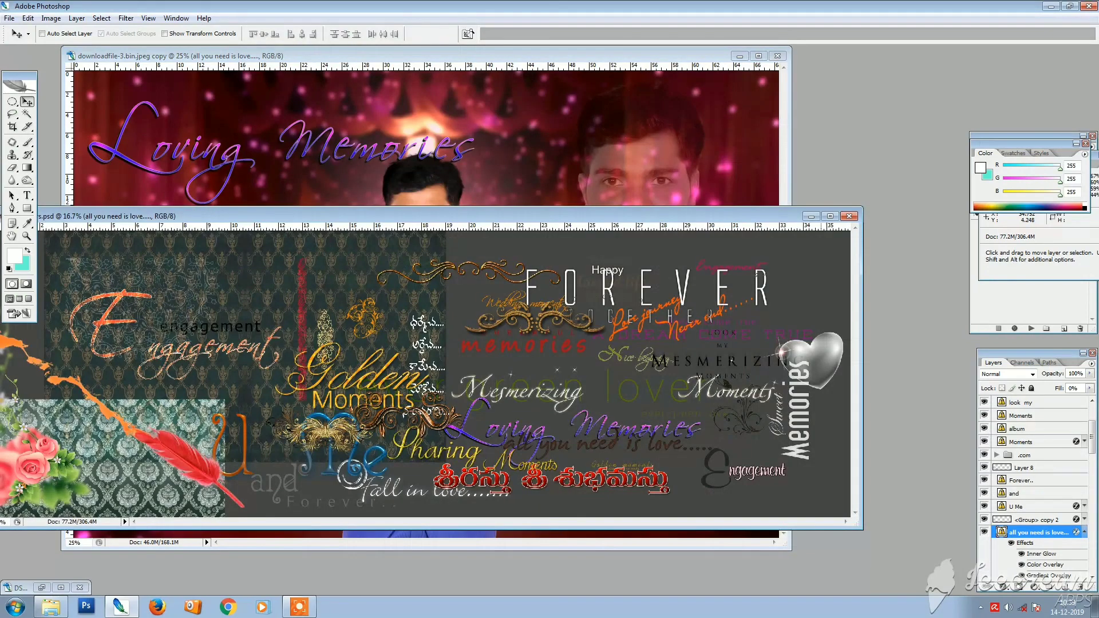
pyautogui.rightClick(821, 333)
pyautogui.click(837, 342)
pyautogui.moveTo(830, 370); pyautogui.dragTo(698, 541)
pyautogui.hotkey('ctrl', 'Tab')
pyautogui.hotkey('ctrl', 'w')
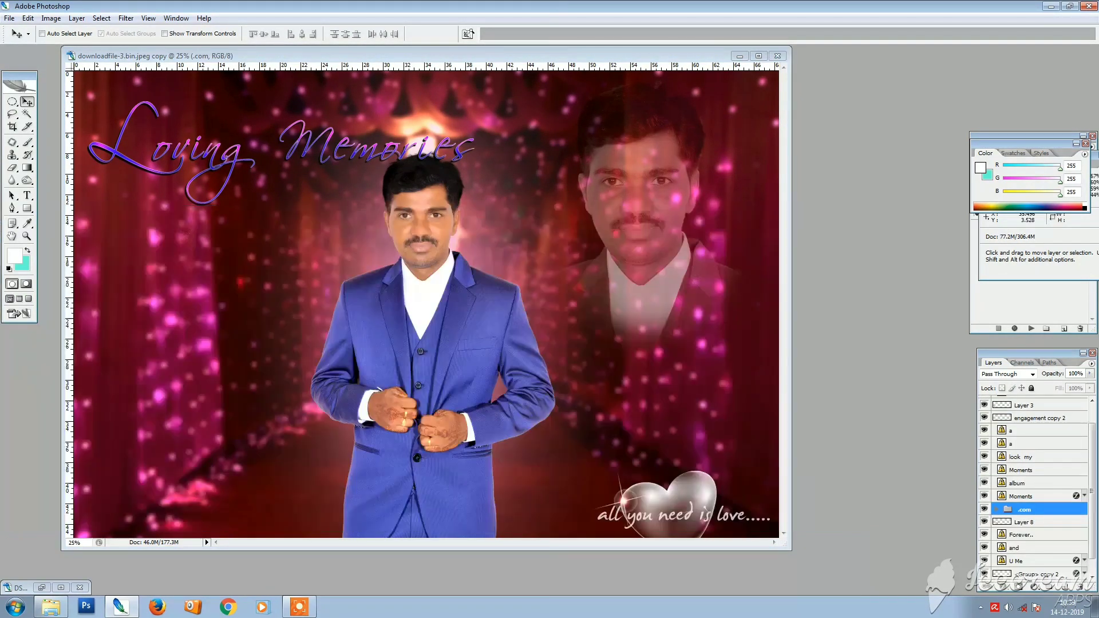
# - Shift the heart slightly left and raise the "all you need is love....." text so it overlaps the heart
pyautogui.press('f')
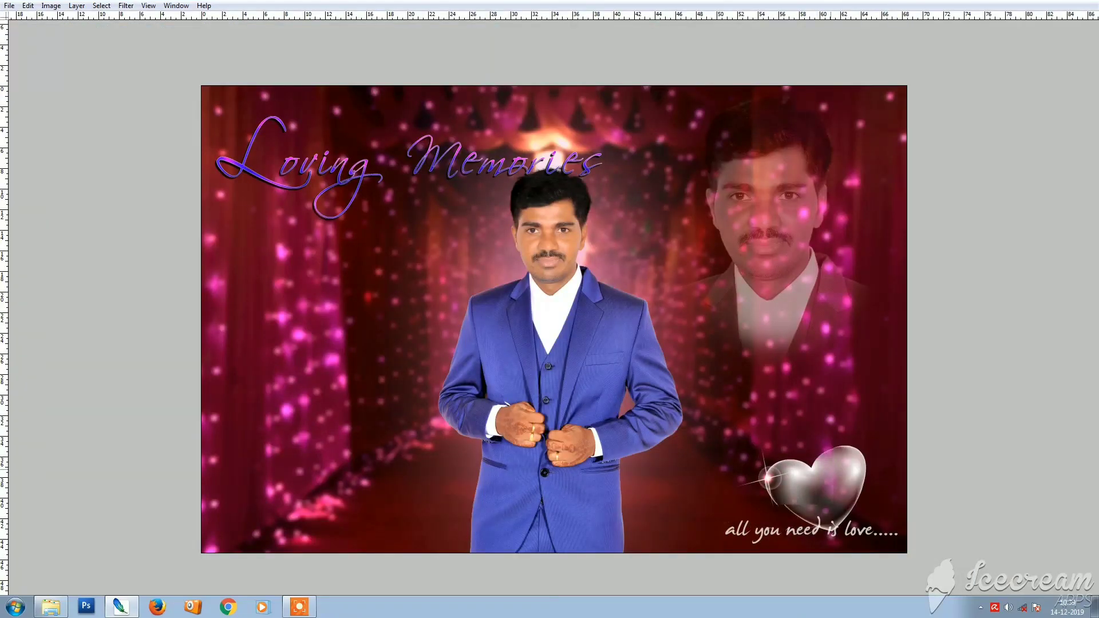
pyautogui.rightClick(796, 529)
pyautogui.click(820, 464)
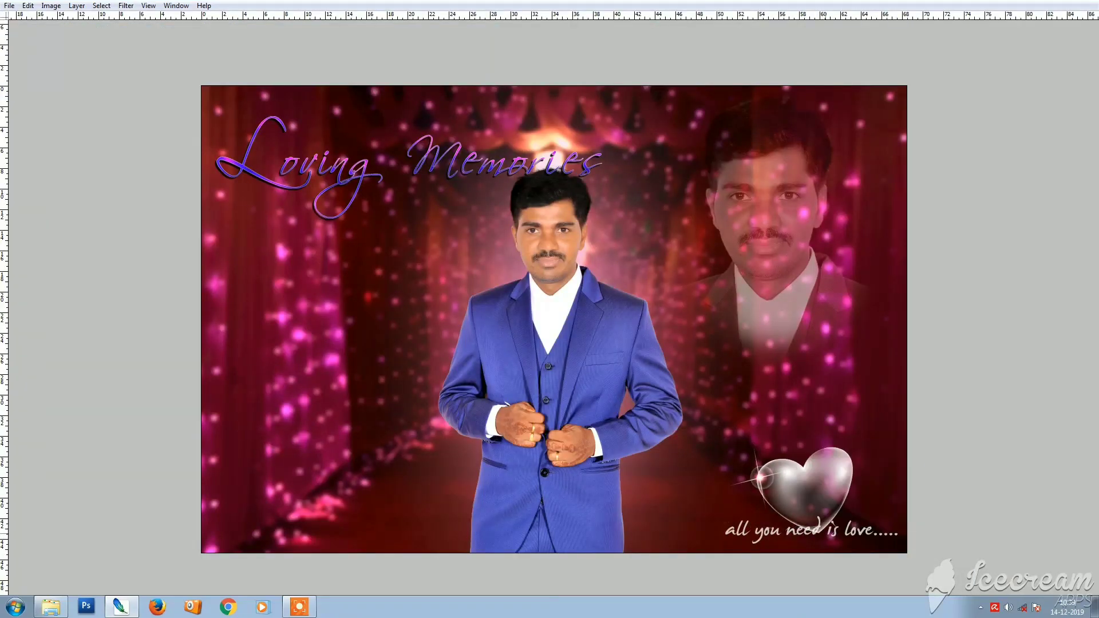
pyautogui.moveTo(827, 538); pyautogui.dragTo(829, 513)
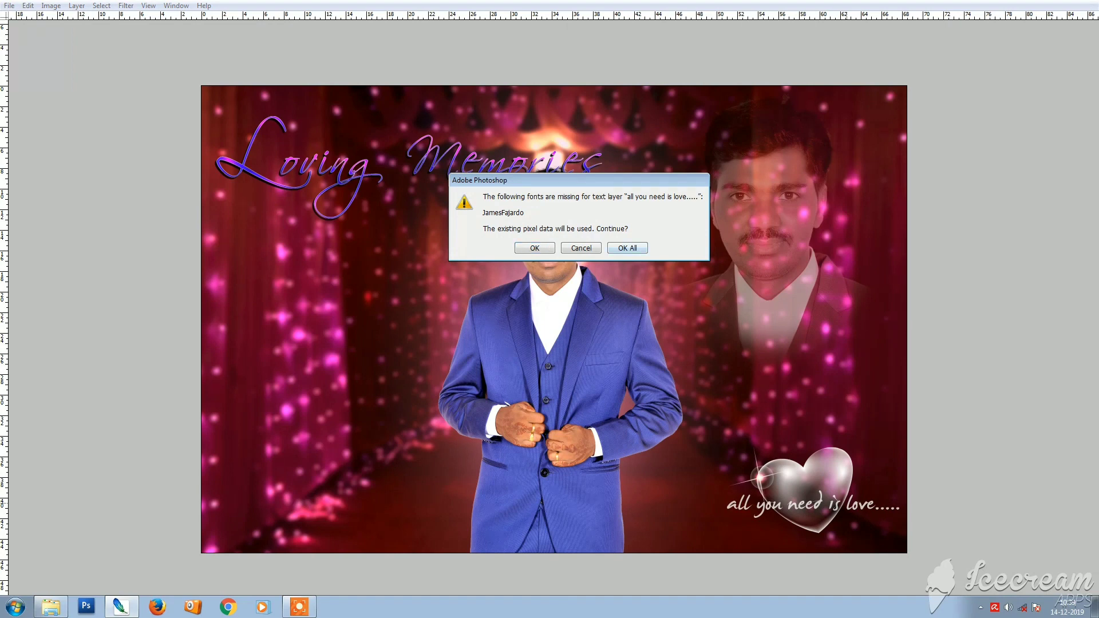
# - Rotate the "all you need is love....." text so it slopes upward to the right across the heart
pyautogui.press('Return')
pyautogui.moveTo(881, 436); pyautogui.dragTo(853, 417)
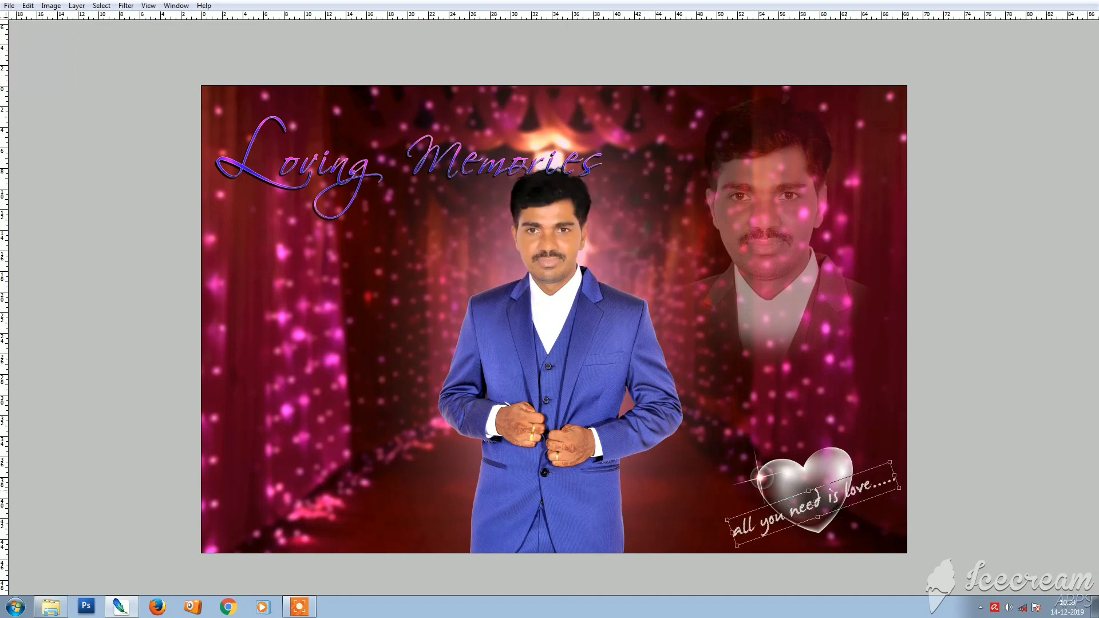
pyautogui.press('Return')
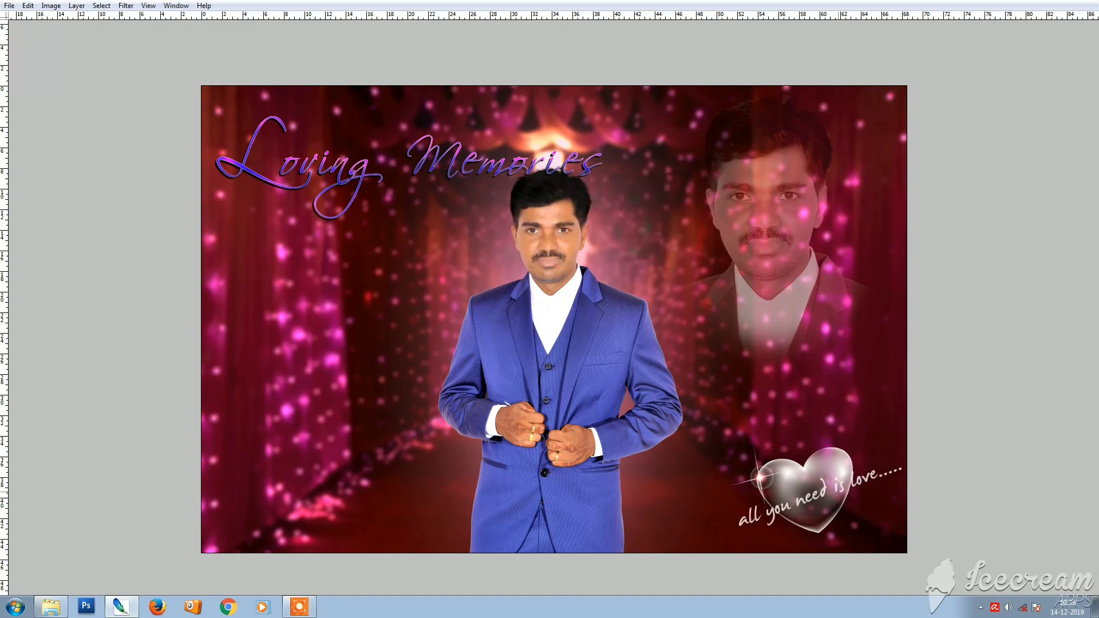
pyautogui.hotkey('ctrl', 't')
pyautogui.press('Return')
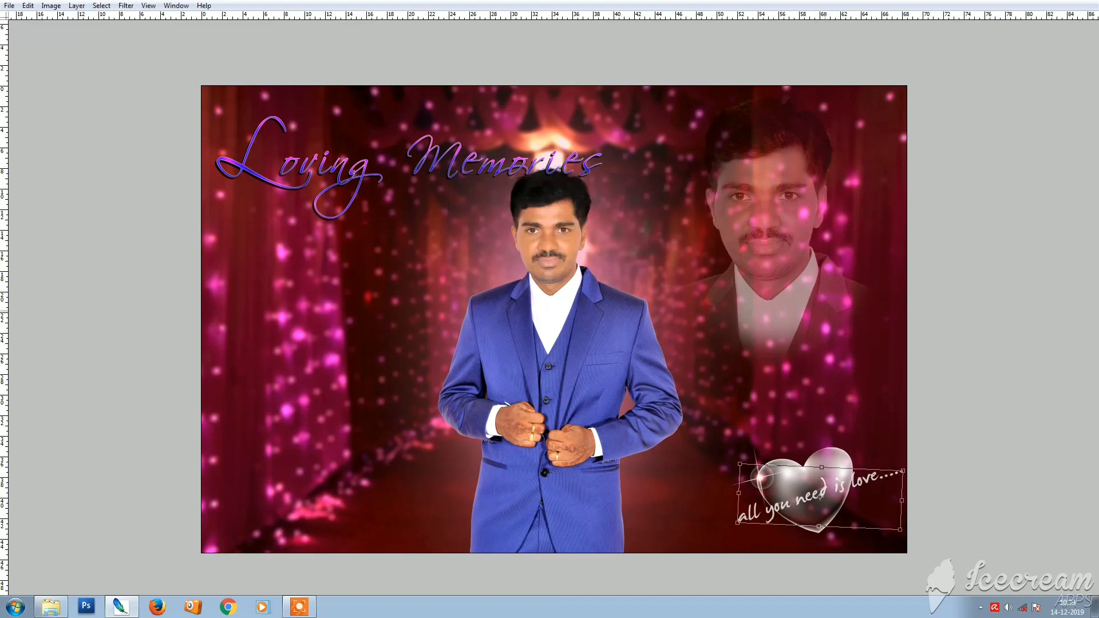
pyautogui.moveTo(825, 310); pyautogui.dragTo(855, 334)
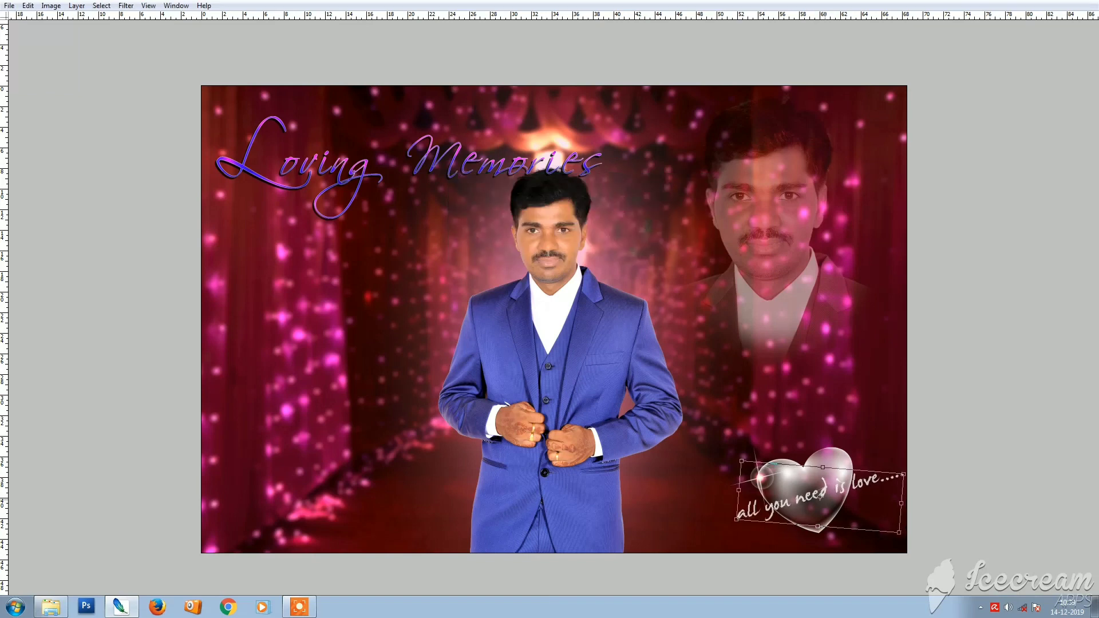
pyautogui.press('Return')
# - Move the "Loving Memories" title slightly up and left, clear of the man's hair
pyautogui.rightClick(350, 170)
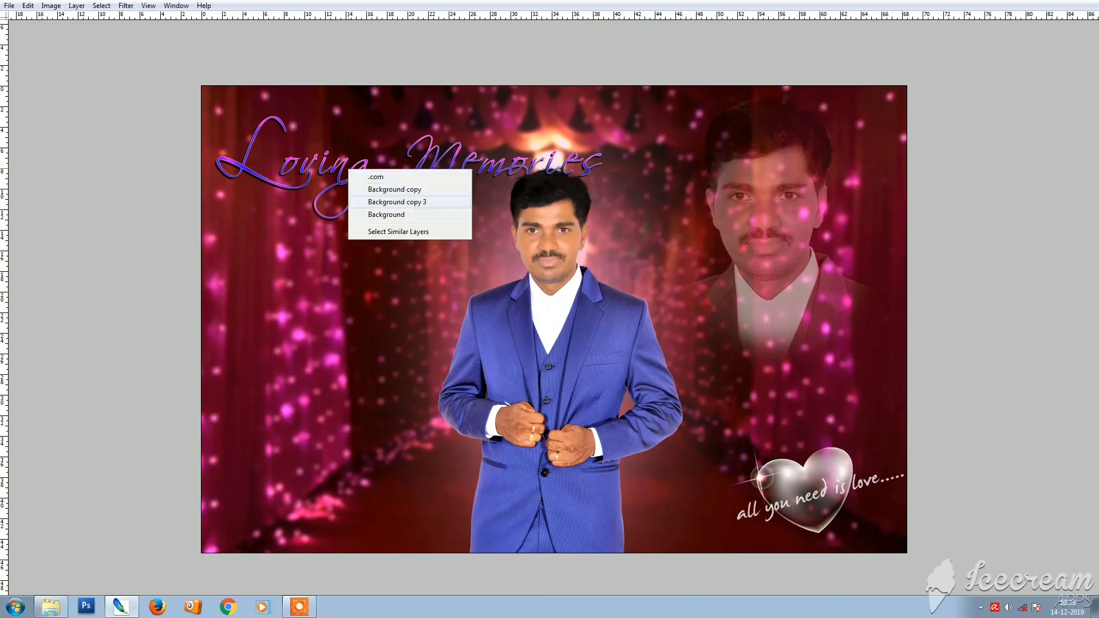
pyautogui.click(378, 201)
pyautogui.rightClick(333, 168)
pyautogui.click(367, 189)
pyautogui.moveTo(367, 188); pyautogui.dragTo(359, 173)
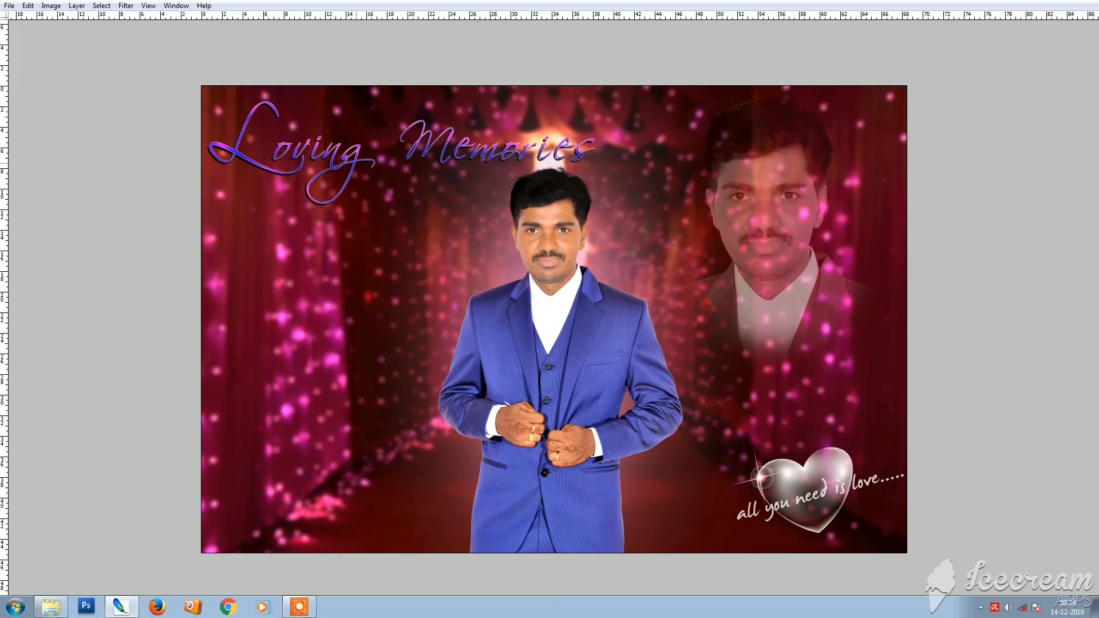
# - Scale the "Loving Memories" title down and move it up and left, clear of the man's hair
pyautogui.hotkey('ctrl', 't')
pyautogui.moveTo(594, 102); pyautogui.dragTo(550, 113)
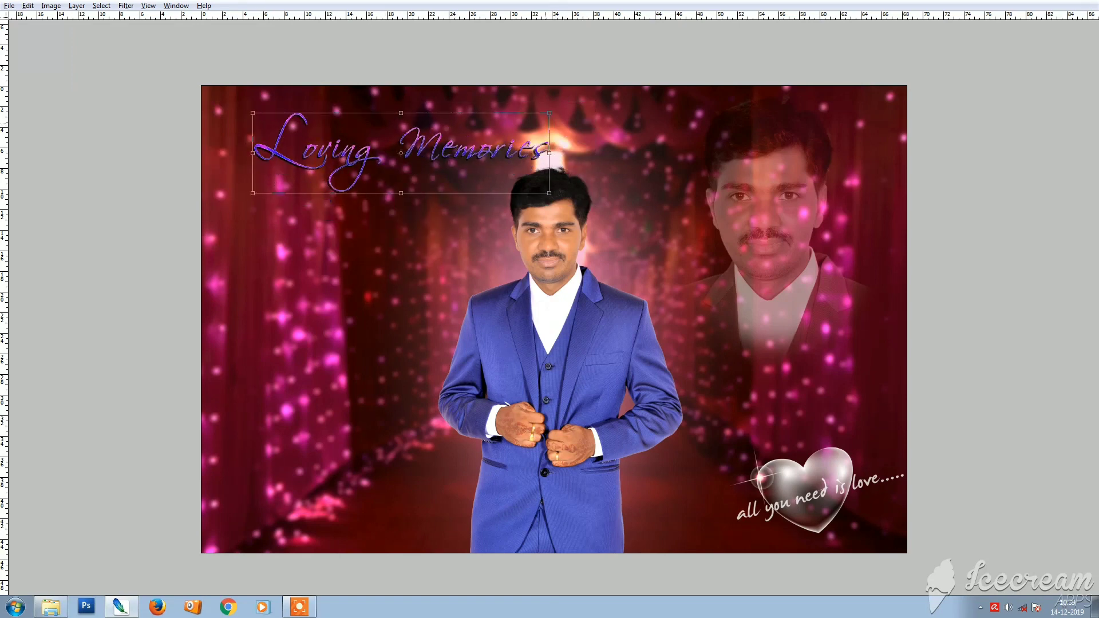
pyautogui.press('Return')
pyautogui.moveTo(482, 154); pyautogui.dragTo(451, 142)
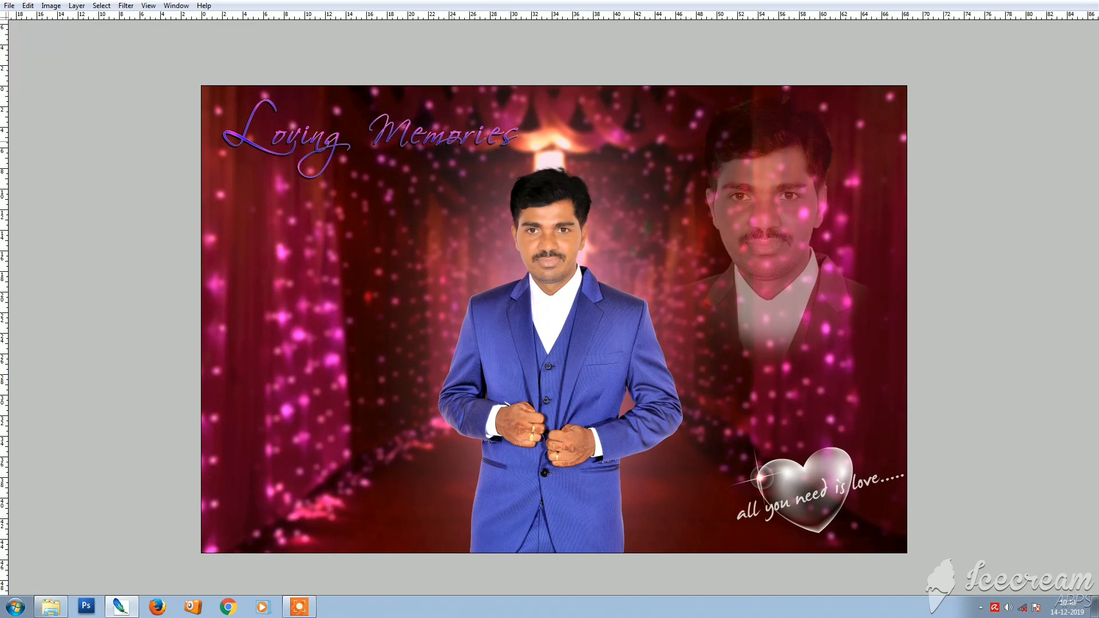
# - Try a white 6 px outside stroke on the "Loving Memories" title
pyautogui.press('Tab')
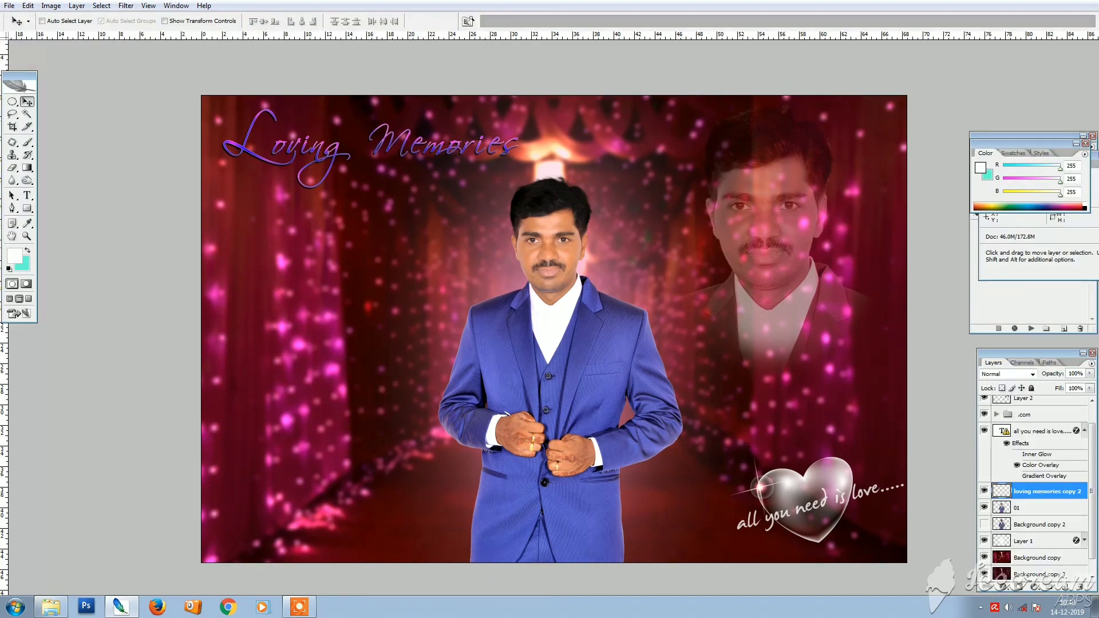
pyautogui.doubleClick(1002, 492)
pyautogui.click(742, 289)
pyautogui.click(849, 214)
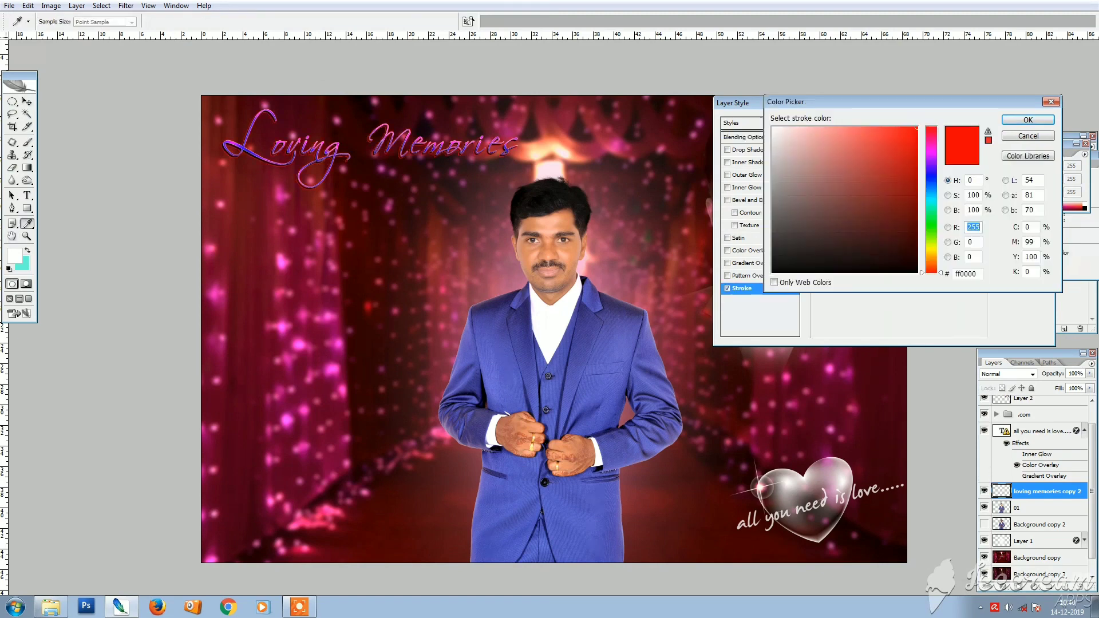
pyautogui.click(772, 127)
pyautogui.click(1028, 120)
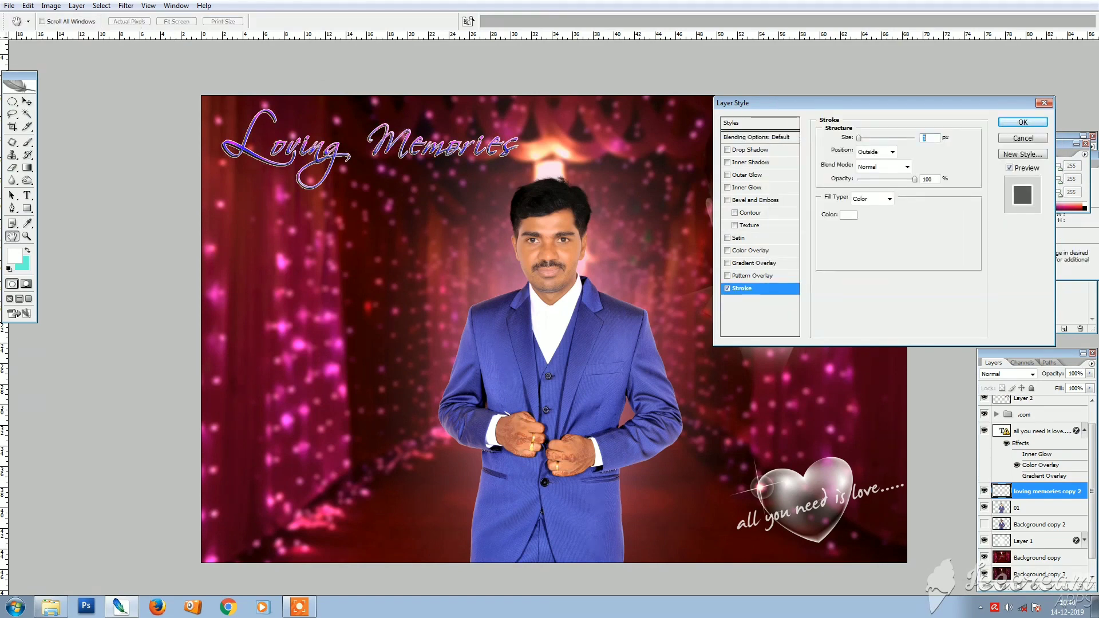
pyautogui.press('Up')
pyautogui.press('Up')
pyautogui.press('Up')
pyautogui.press('Up')
pyautogui.press('Up')
pyautogui.press('Down')
pyautogui.press('Down')
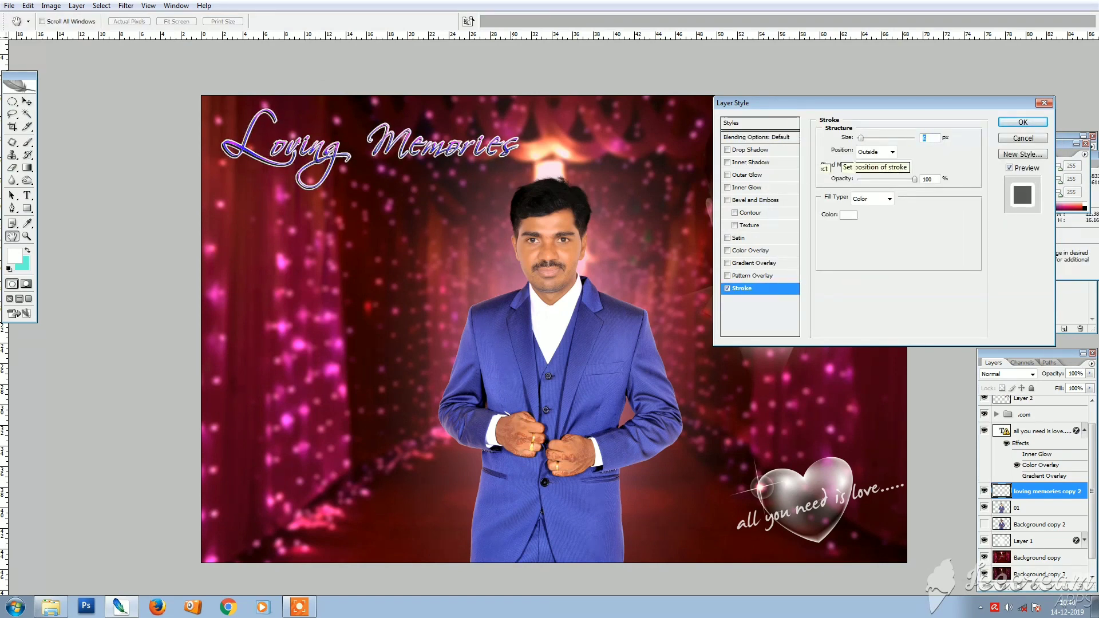
pyautogui.moveTo(214, 101); pyautogui.dragTo(525, 248)
pyautogui.hotkey('ctrl', '-')
pyautogui.click(728, 289)
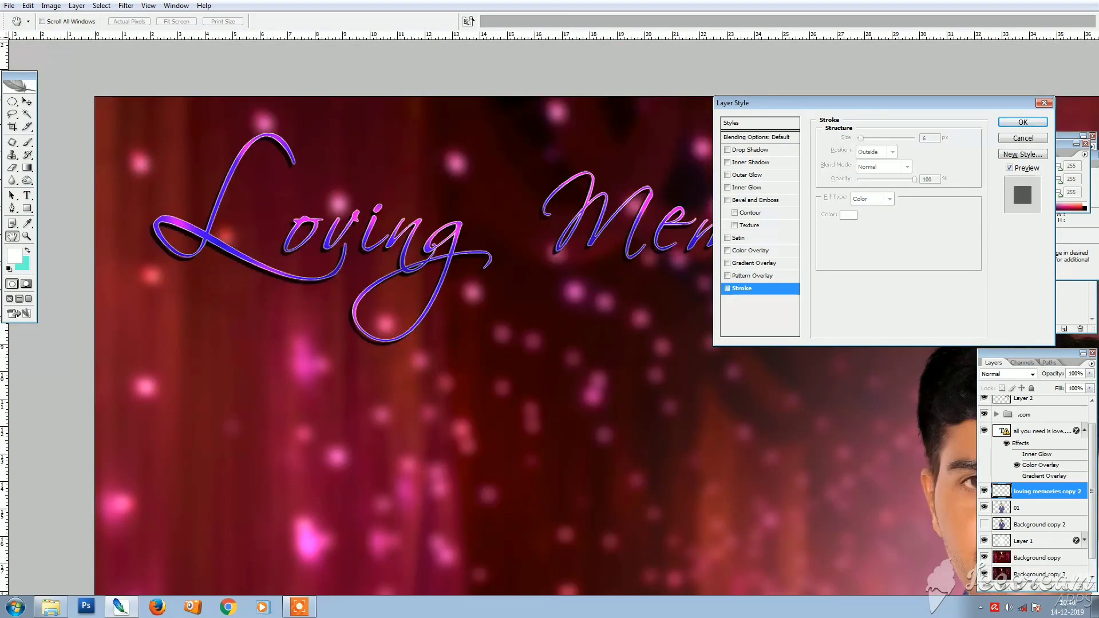
pyautogui.click(1023, 139)
pyautogui.keyDown('alt'); pyautogui.click(295, 321); pyautogui.keyUp('alt')
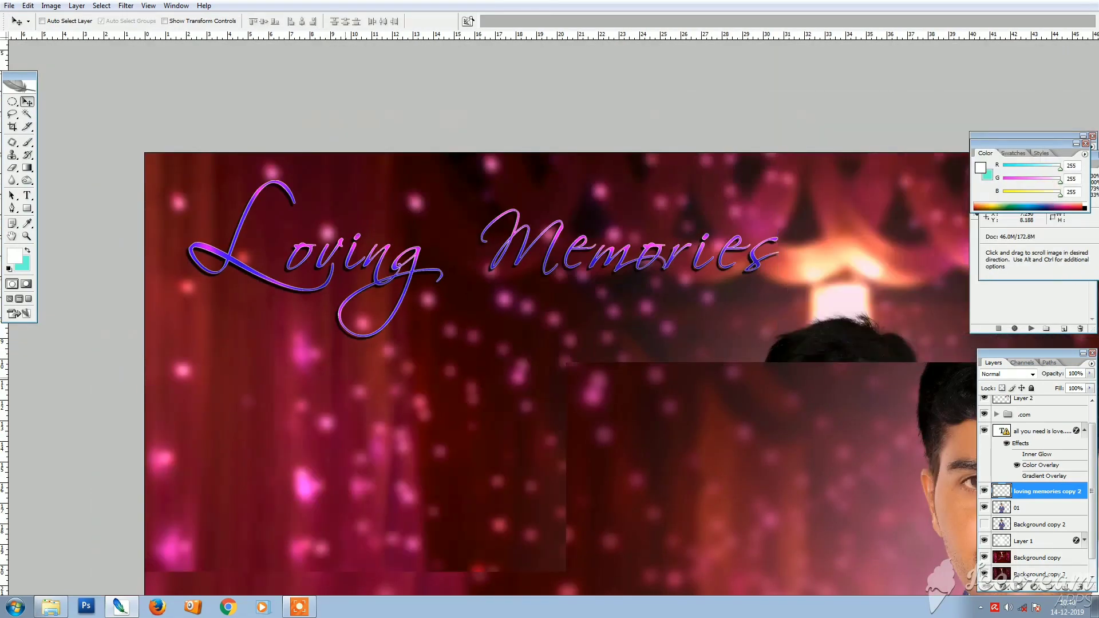
pyautogui.moveTo(304, 230); pyautogui.dragTo(940, 540)
pyautogui.keyDown('alt'); pyautogui.click(295, 321); pyautogui.keyUp('alt')
pyautogui.keyDown('alt'); pyautogui.click(295, 321); pyautogui.keyUp('alt')
pyautogui.press('Tab')
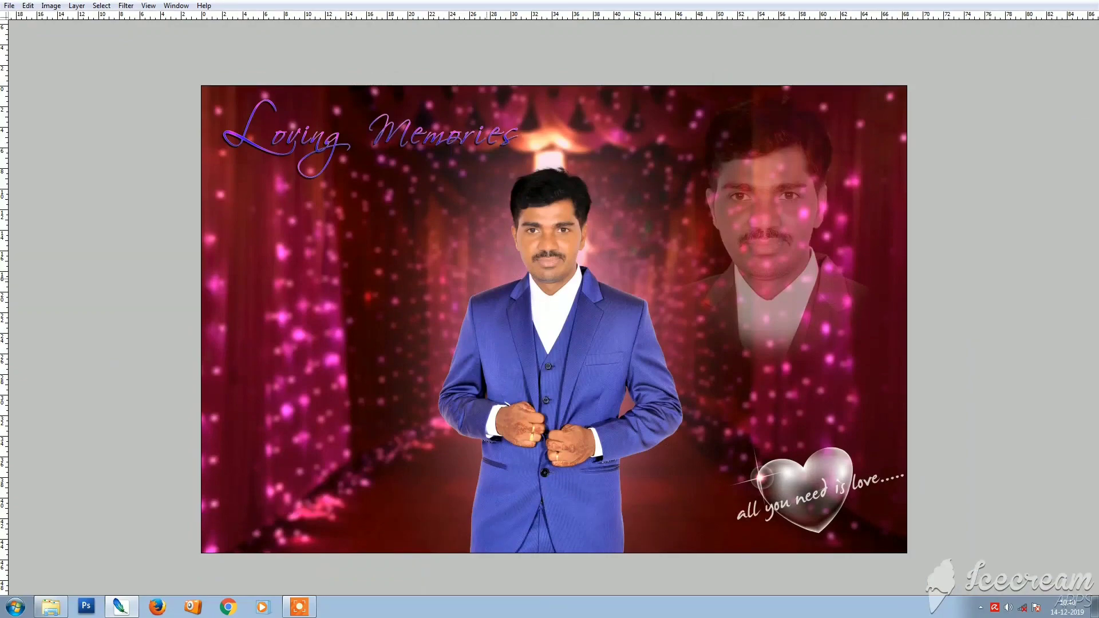
pyautogui.press('f')
pyautogui.press('f')
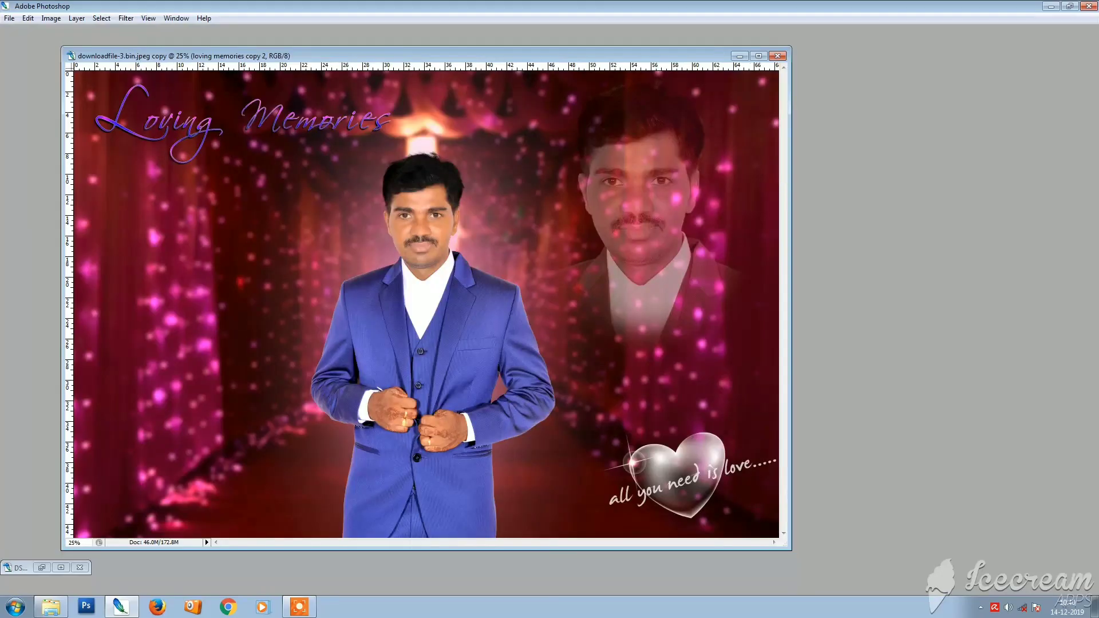
pyautogui.press('f')
pyautogui.press('Tab')
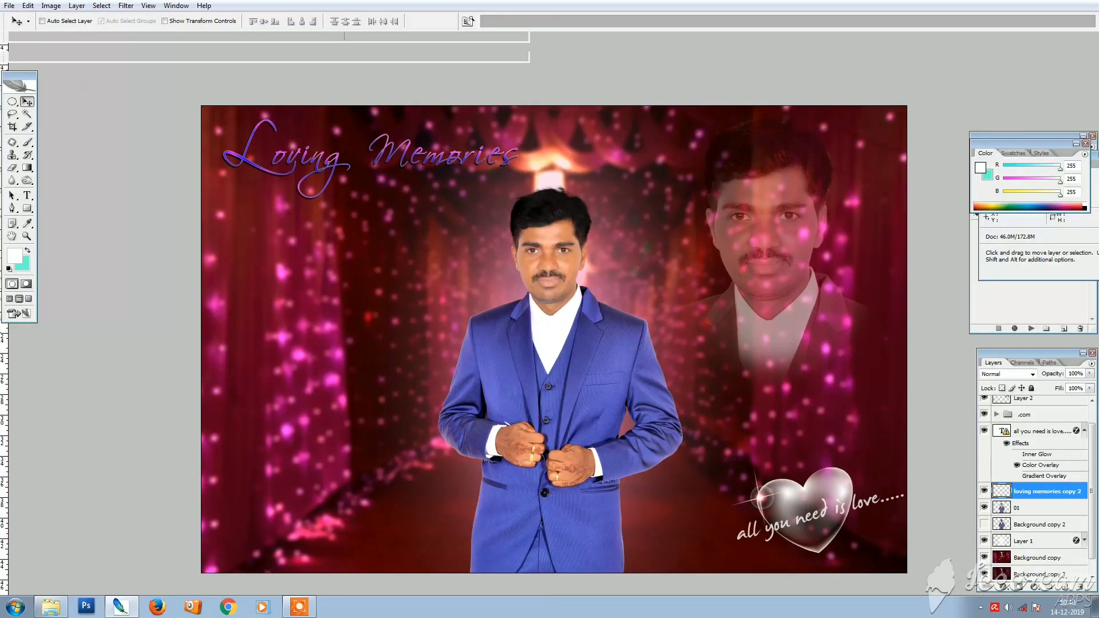
# - Try a Selective Color adjustment above layer 02, with Reds set to -25% cyan and -40% magenta
pyautogui.scroll(1, 1034, 491)
pyautogui.click(1034, 404)
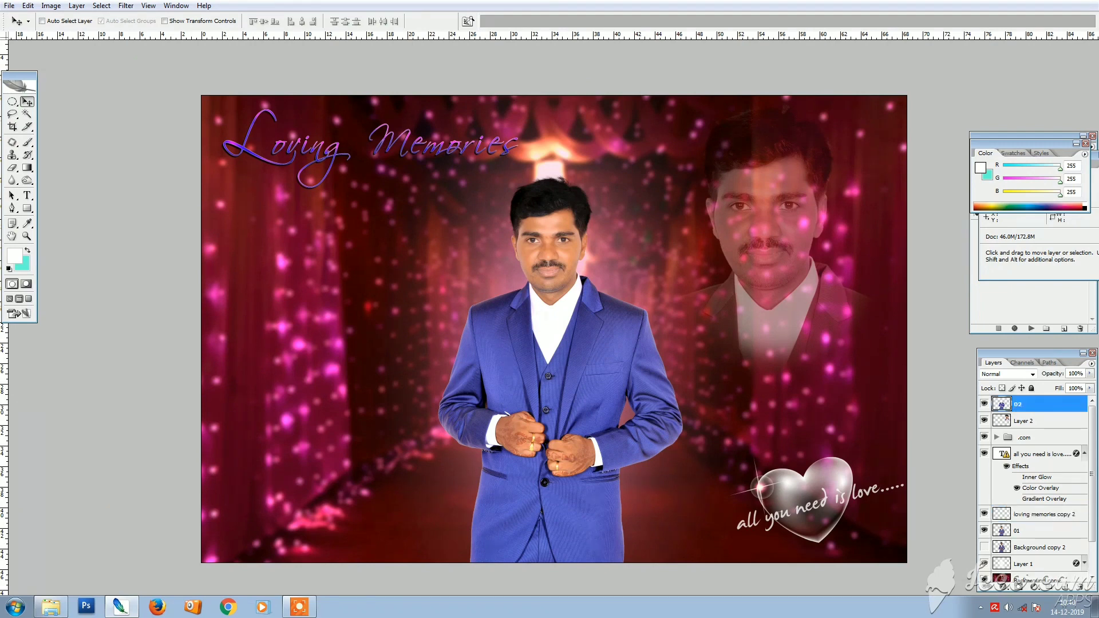
pyautogui.click(1034, 586)
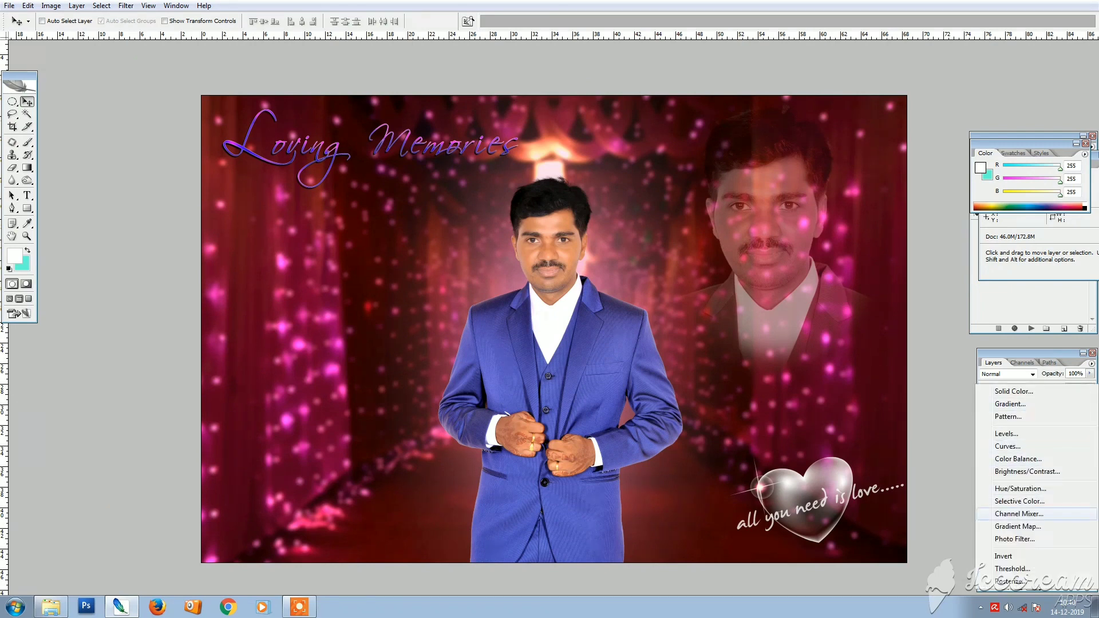
pyautogui.click(1019, 501)
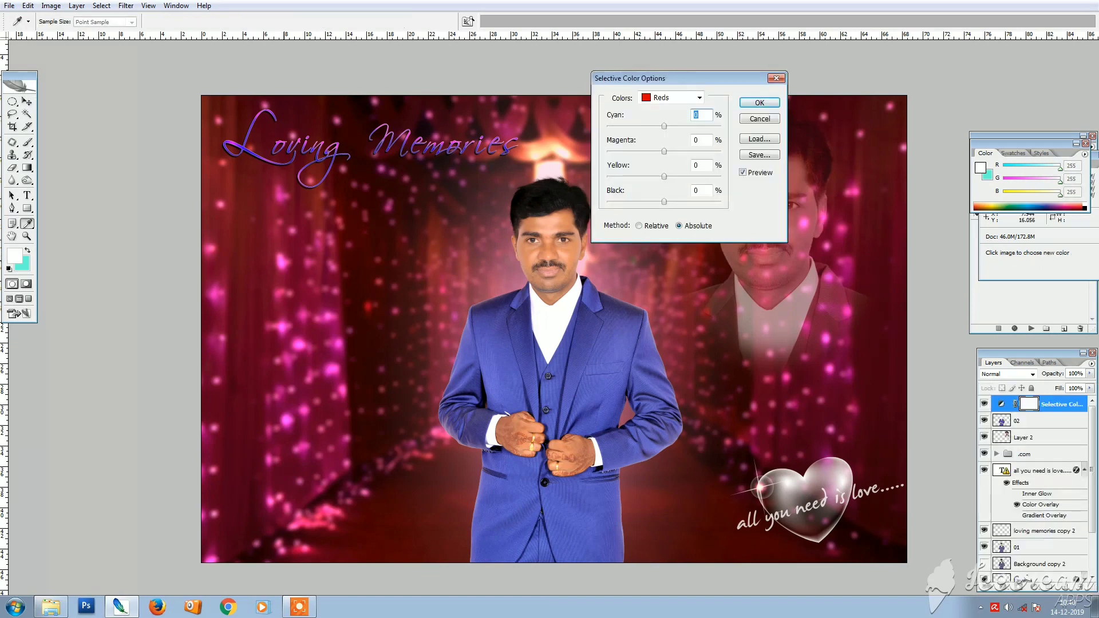
pyautogui.click(283, 262)
pyautogui.click(284, 262)
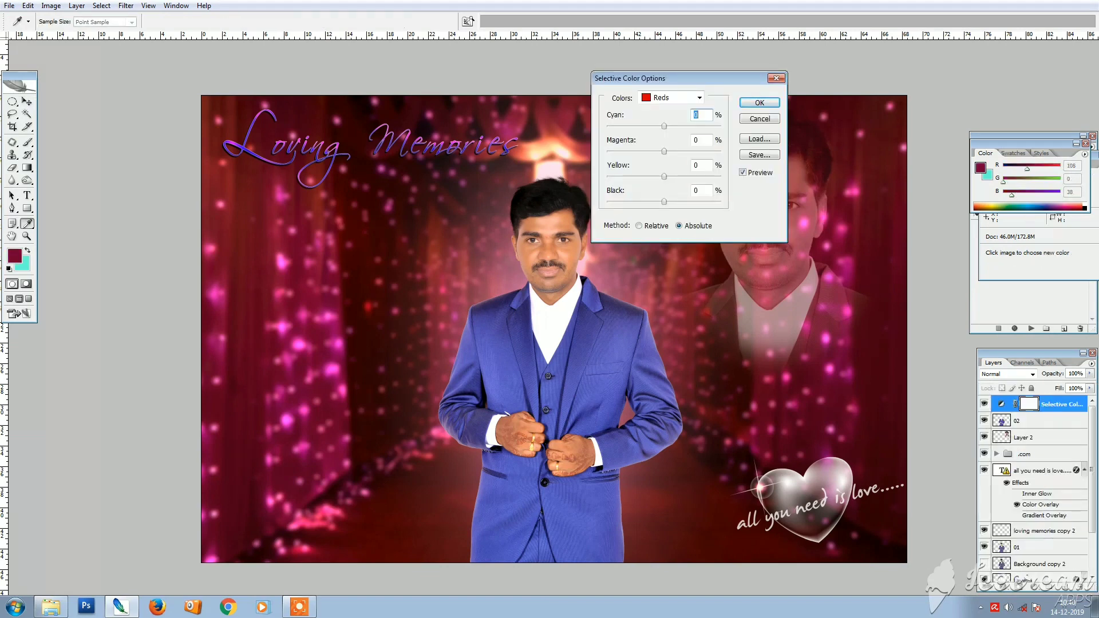
pyautogui.hotkey('shift', 'Down')
pyautogui.hotkey('shift', 'Down')
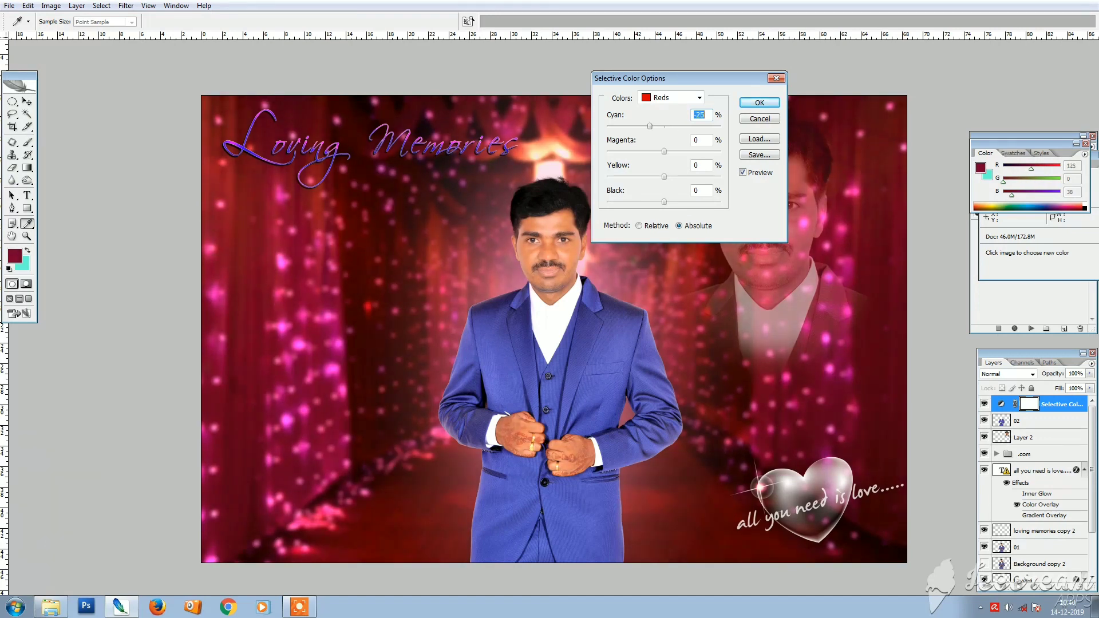
pyautogui.moveTo(664, 152); pyautogui.dragTo(639, 152)
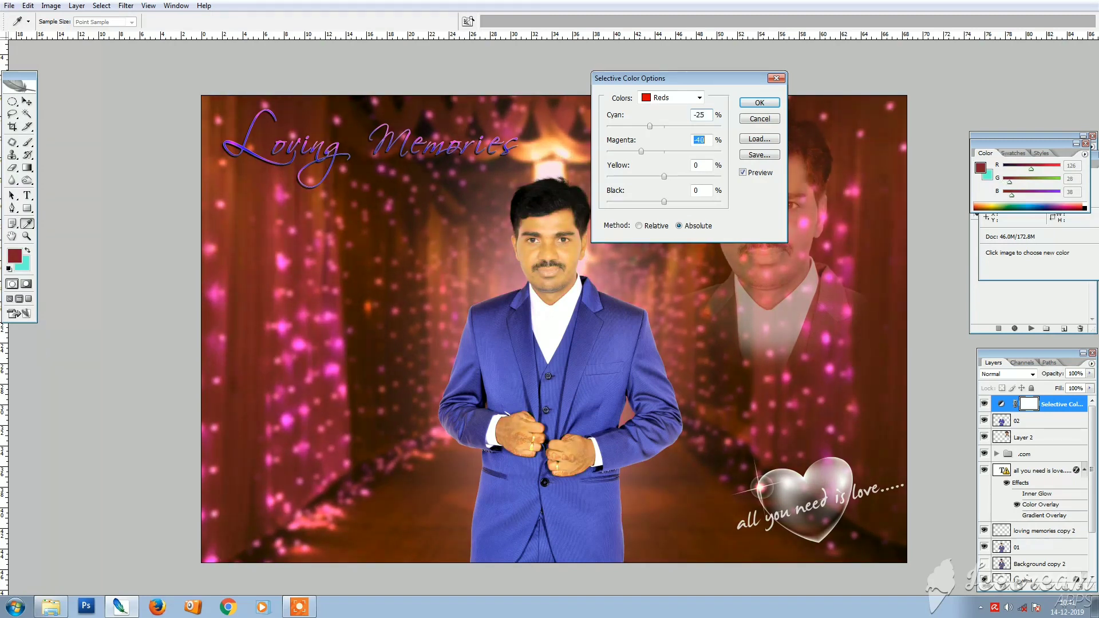
pyautogui.press('Return')
# - Move the Selective Color adjustment layer down the stack to directly beneath layer 01
pyautogui.press('v')
pyautogui.hotkey('ctrl', '[')
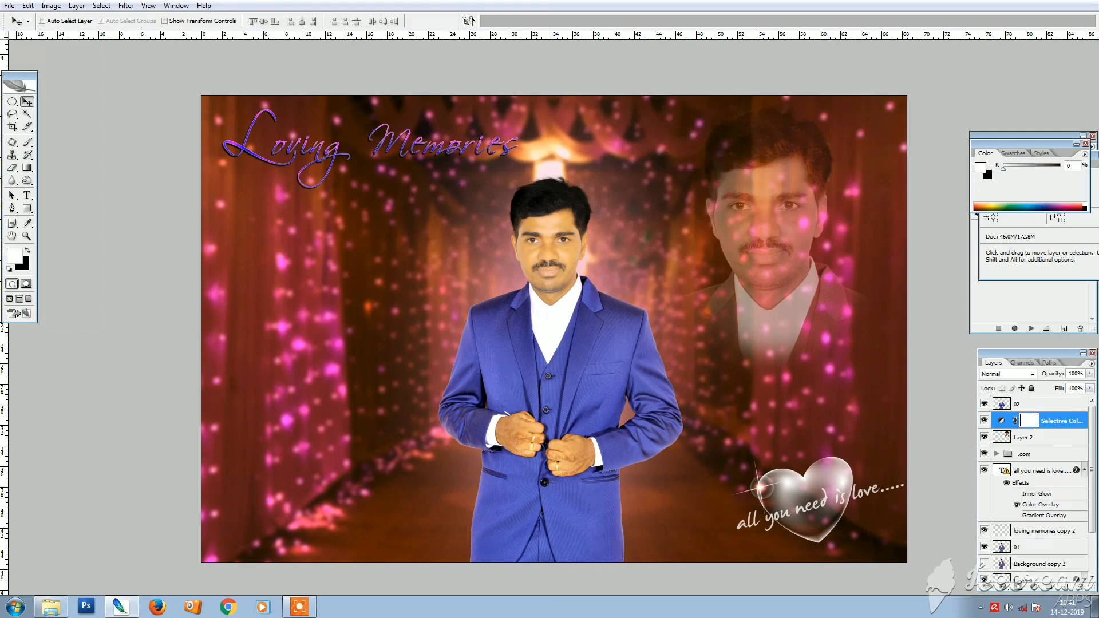
pyautogui.hotkey('ctrl', '[')
pyautogui.hotkey('ctrl', '[')
pyautogui.hotkey('ctrl', '[')
pyautogui.hotkey('ctrl', '[')
pyautogui.hotkey('ctrl', '[')
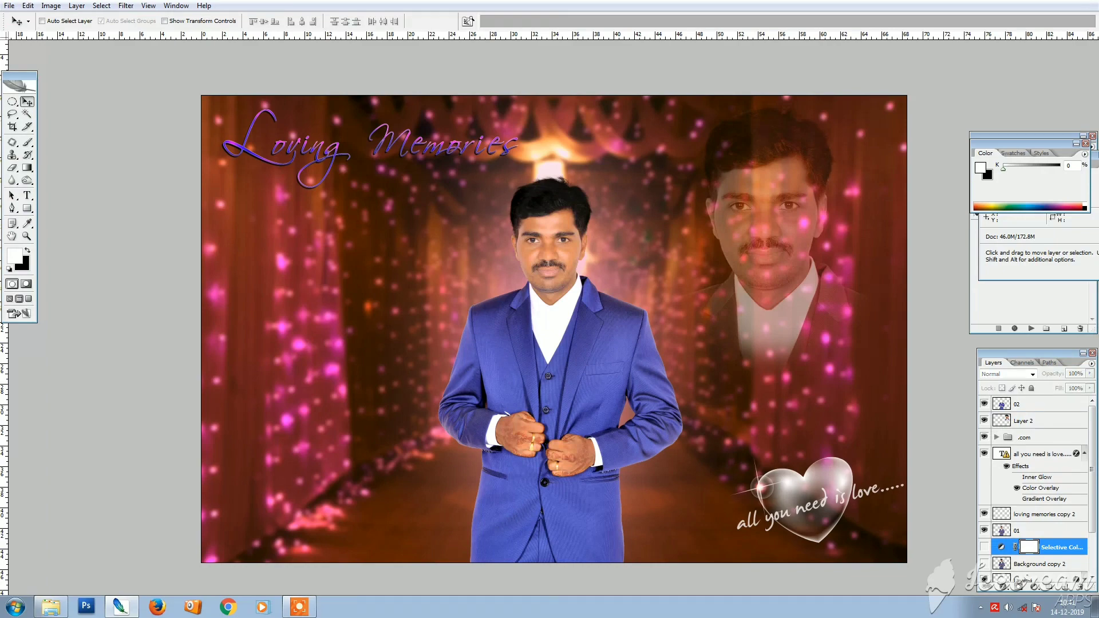
# - Compare the composition with the Selective Color adjustment hidden and shown
pyautogui.click(984, 547)
pyautogui.click(984, 547)
pyautogui.click(984, 547)
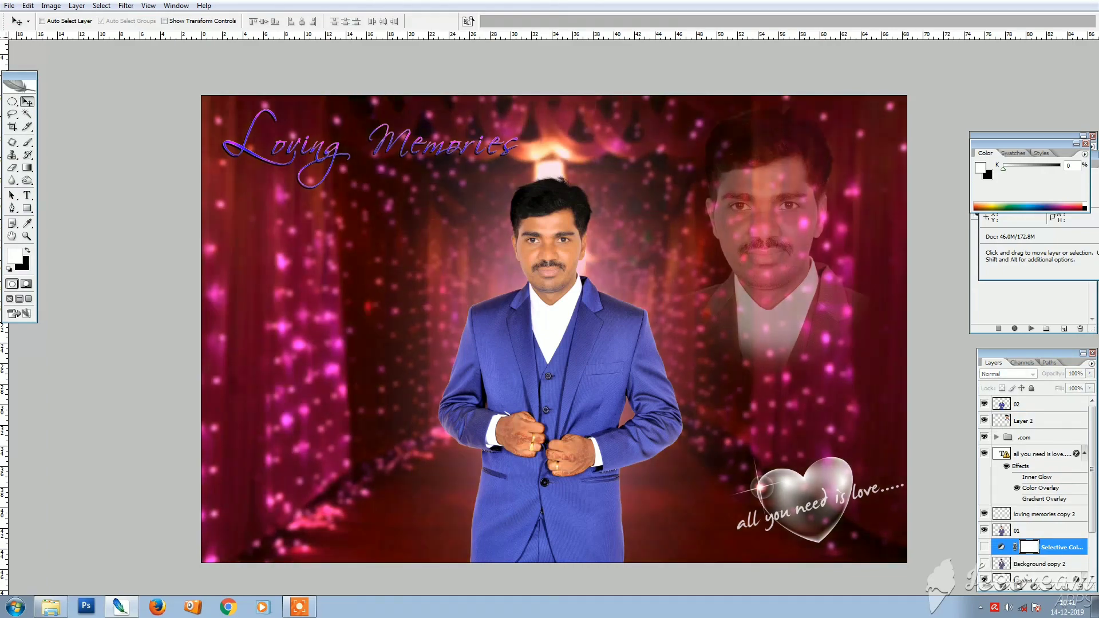
pyautogui.click(984, 547)
pyautogui.click(984, 546)
pyautogui.click(984, 547)
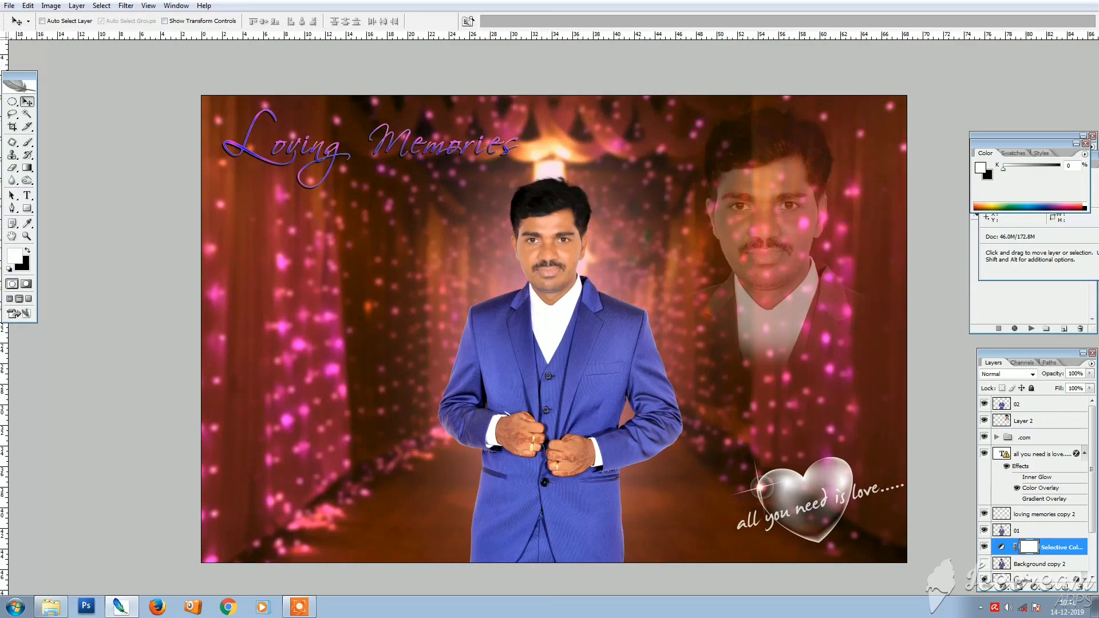
pyautogui.click(984, 547)
pyautogui.click(984, 546)
pyautogui.click(984, 546)
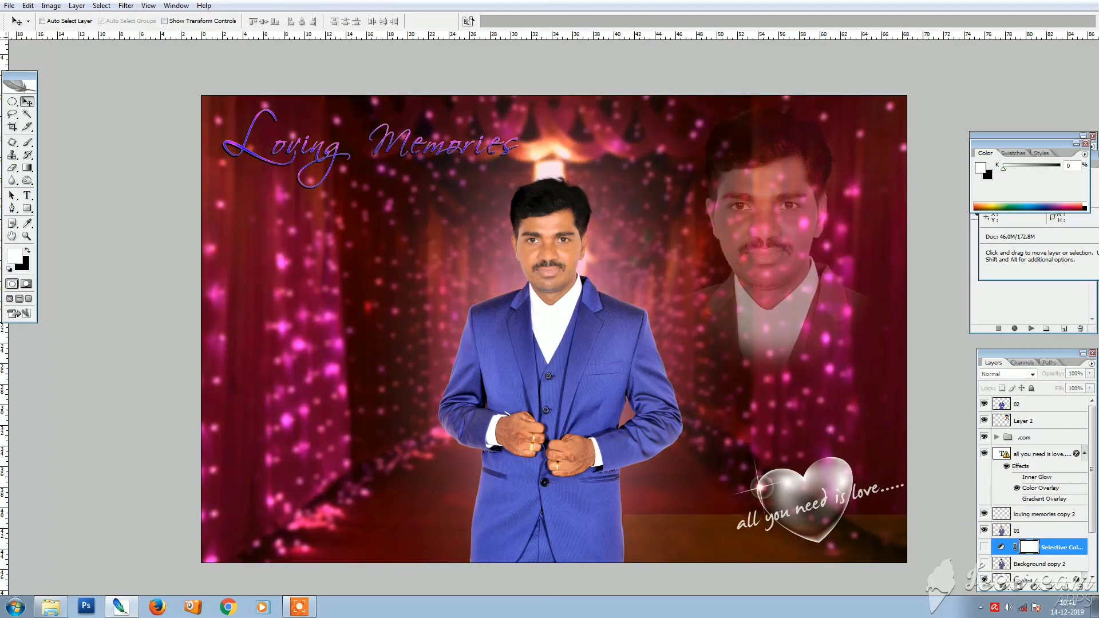
pyautogui.click(984, 546)
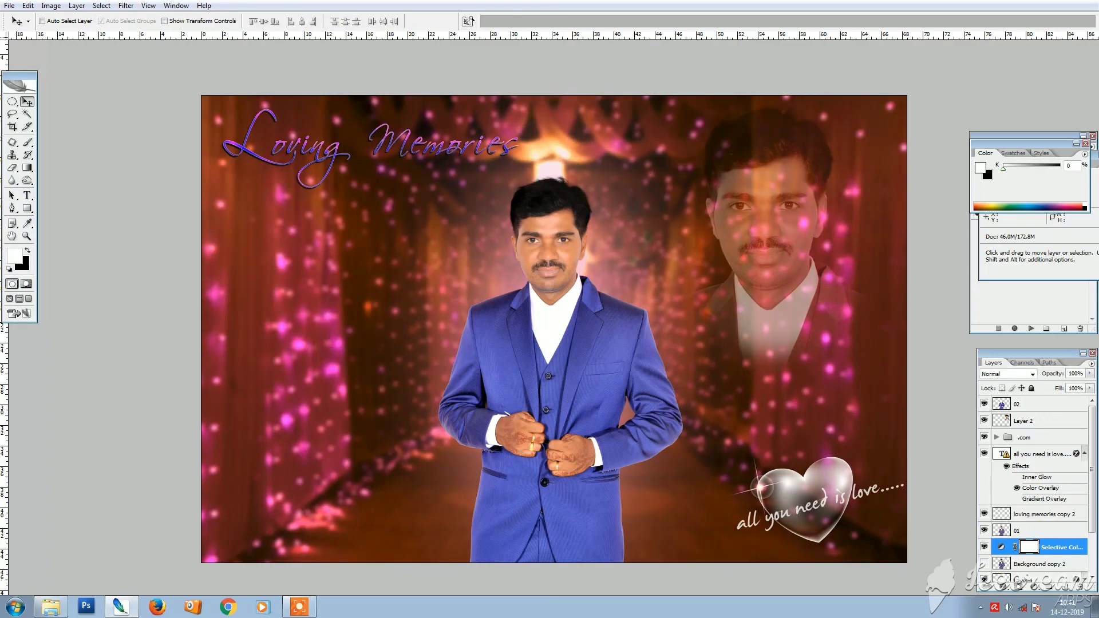
pyautogui.click(984, 547)
pyautogui.click(985, 547)
pyautogui.hotkey('ctrl', 'z')
# - Copy the Photo Filter 1 copy 2 adjustment layer from Colour balnce.psd into the composition and compare the image with and without it
pyautogui.press('Tab')
pyautogui.press('f')
pyautogui.press('f')
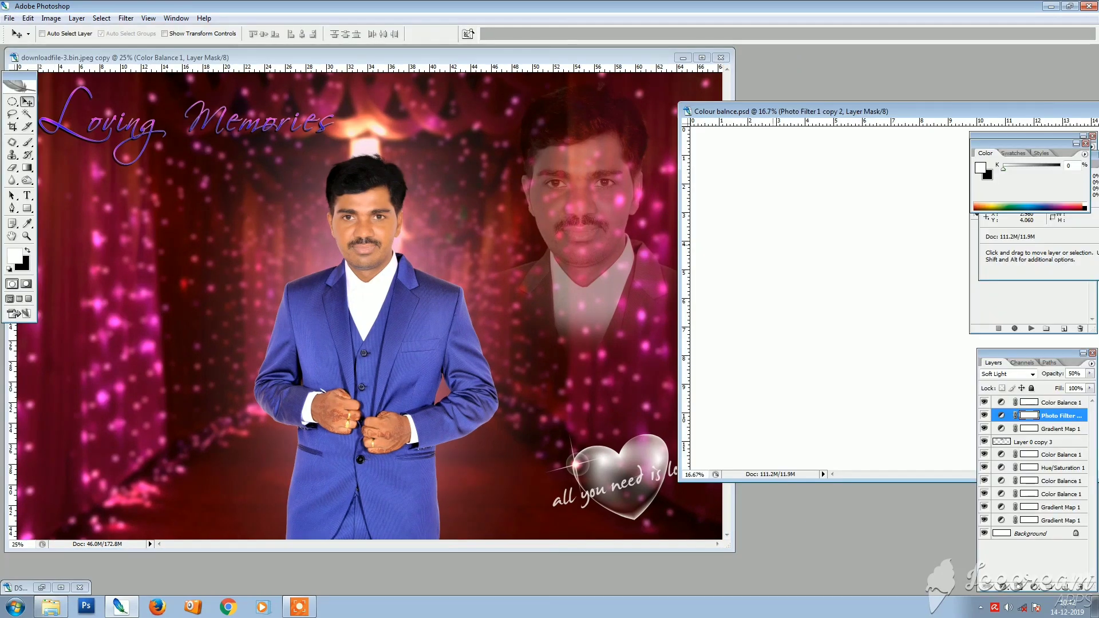
pyautogui.moveTo(776, 242); pyautogui.dragTo(583, 264)
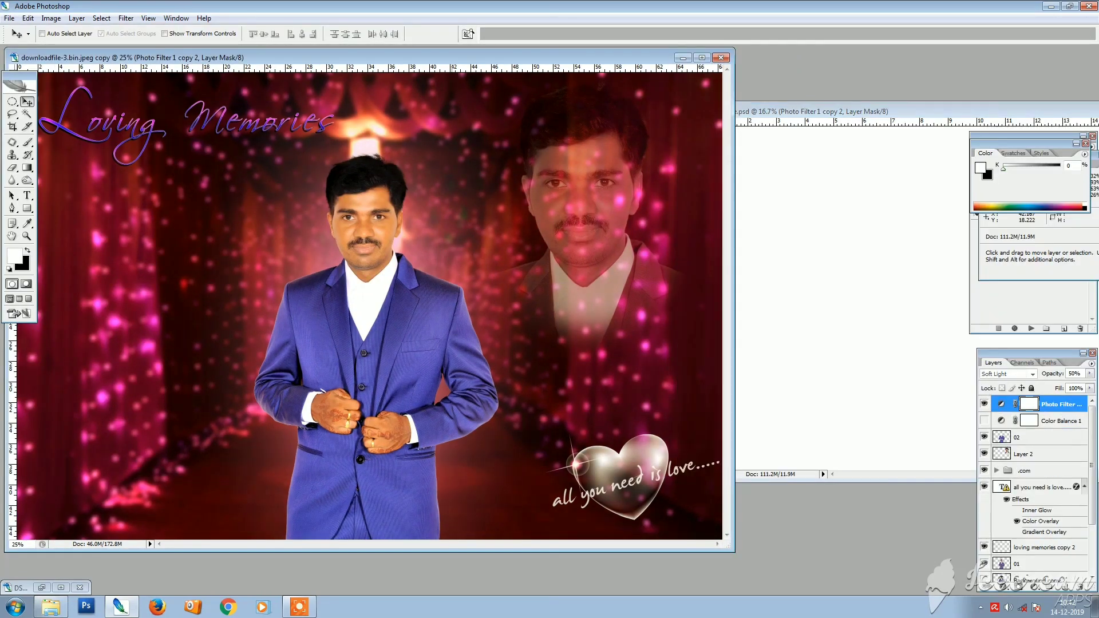
pyautogui.click(984, 404)
pyautogui.click(984, 404)
pyautogui.click(985, 405)
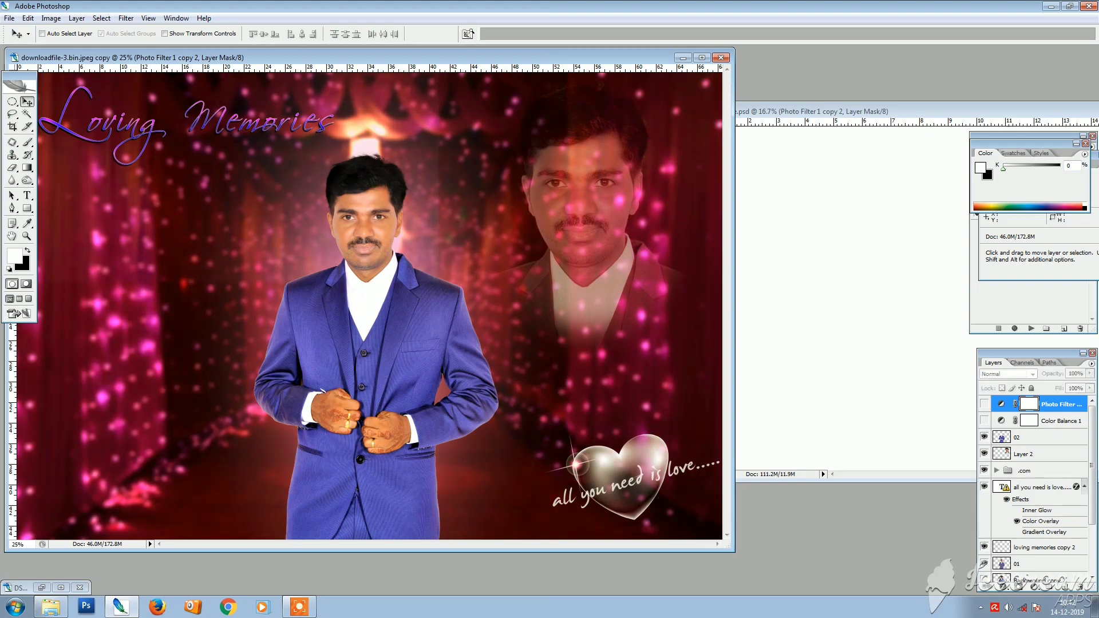
# - Erase the Photo Filter layer's mask over the central man's face with a smaller eraser brush
pyautogui.press('f')
pyautogui.press('Tab')
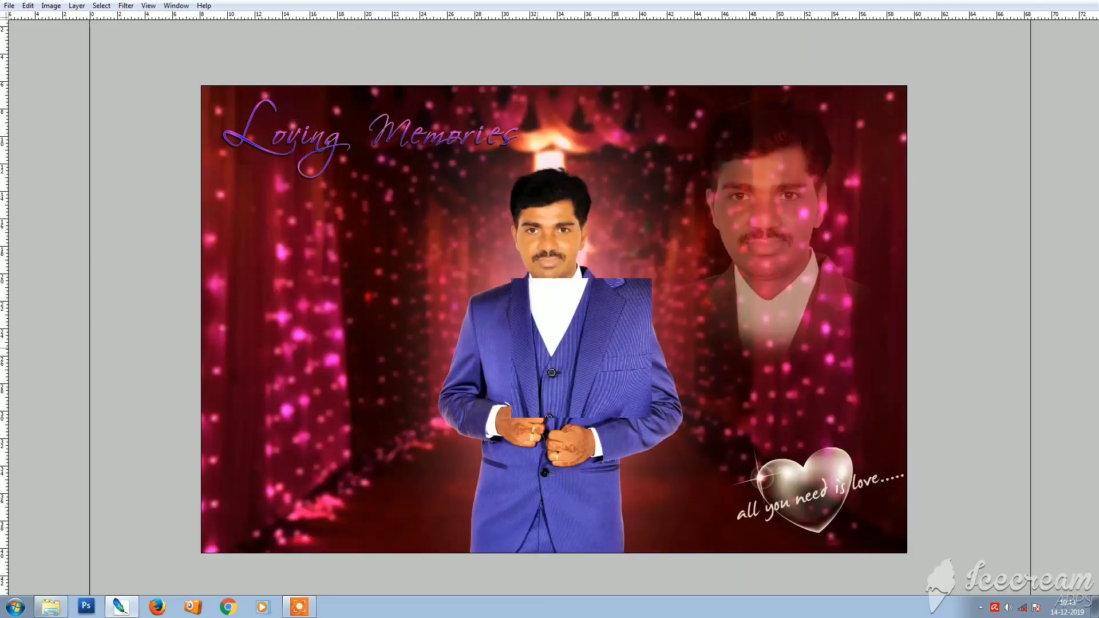
pyautogui.hotkey('ctrl', '+')
pyautogui.hotkey('ctrl', '+')
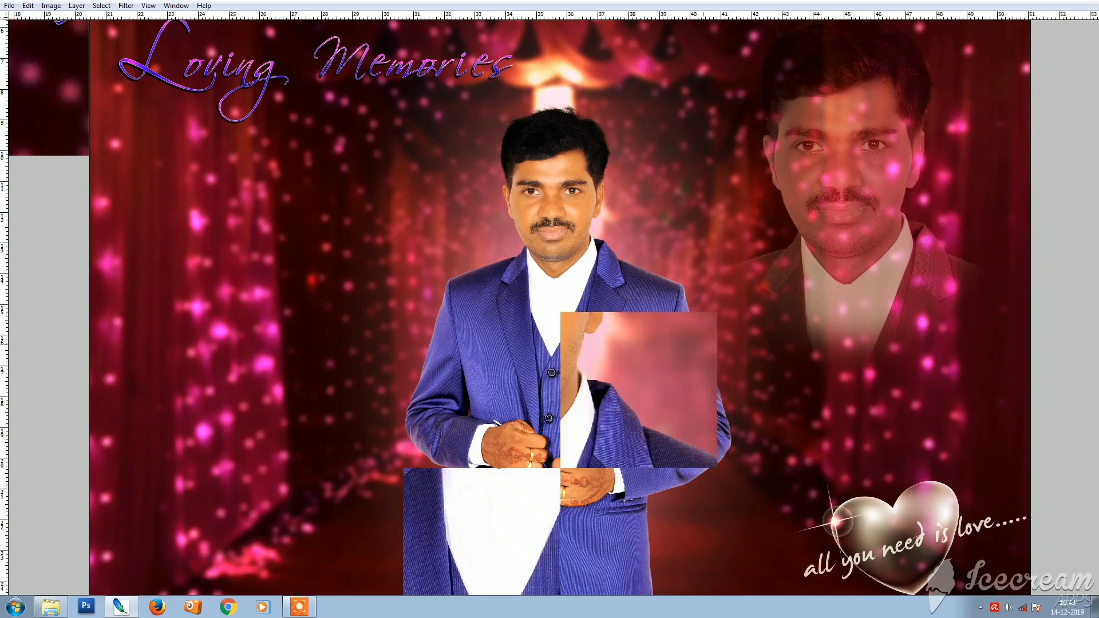
pyautogui.hotkey('ctrl', '+')
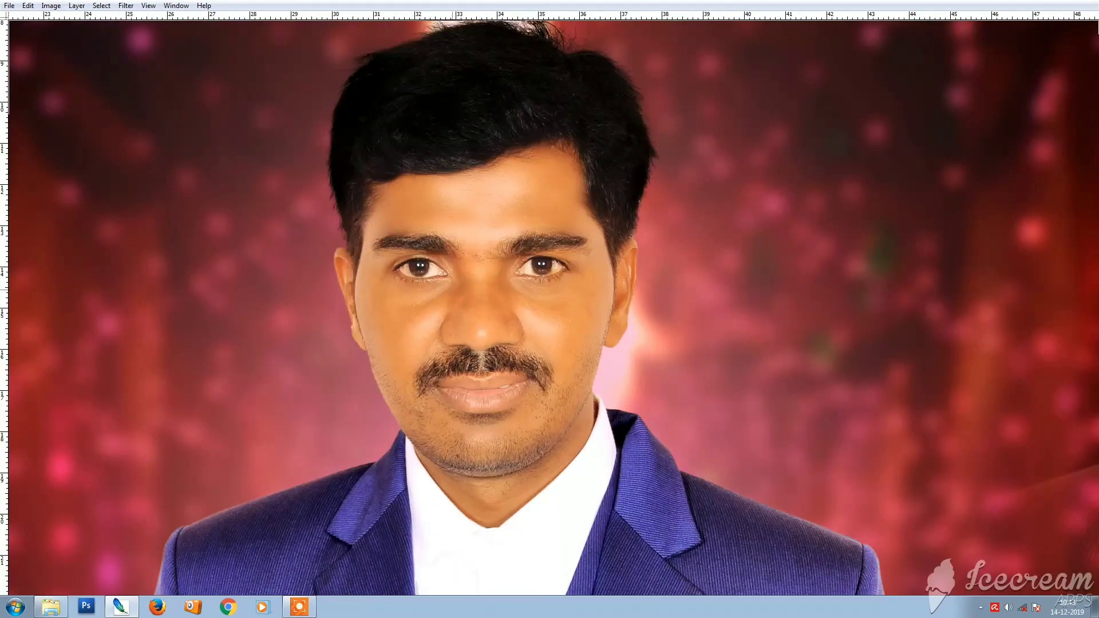
pyautogui.hotkey('ctrl', '+')
pyautogui.hotkey('ctrl', '-')
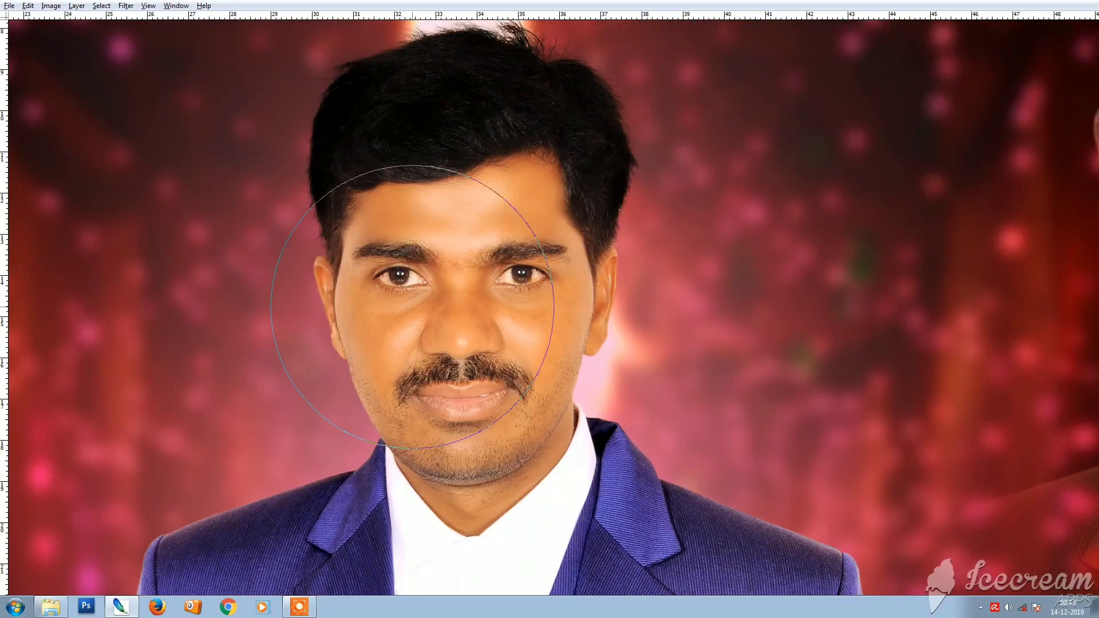
pyautogui.press('[')
pyautogui.press('[')
pyautogui.press('[')
pyautogui.press('[')
pyautogui.press('[')
pyautogui.press('Tab')
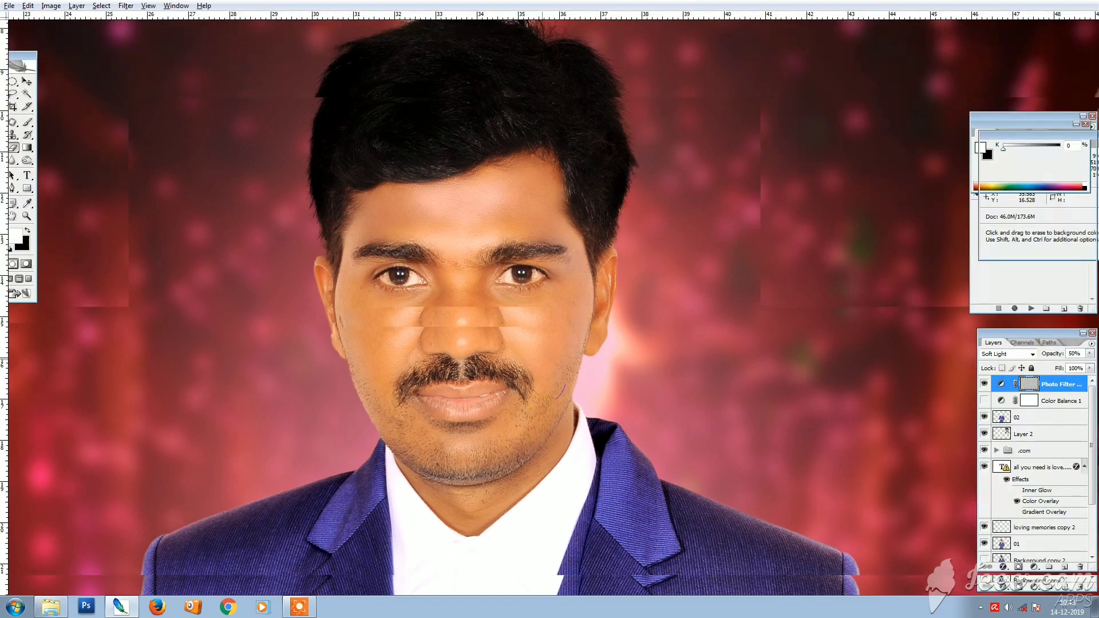
pyautogui.press('Tab')
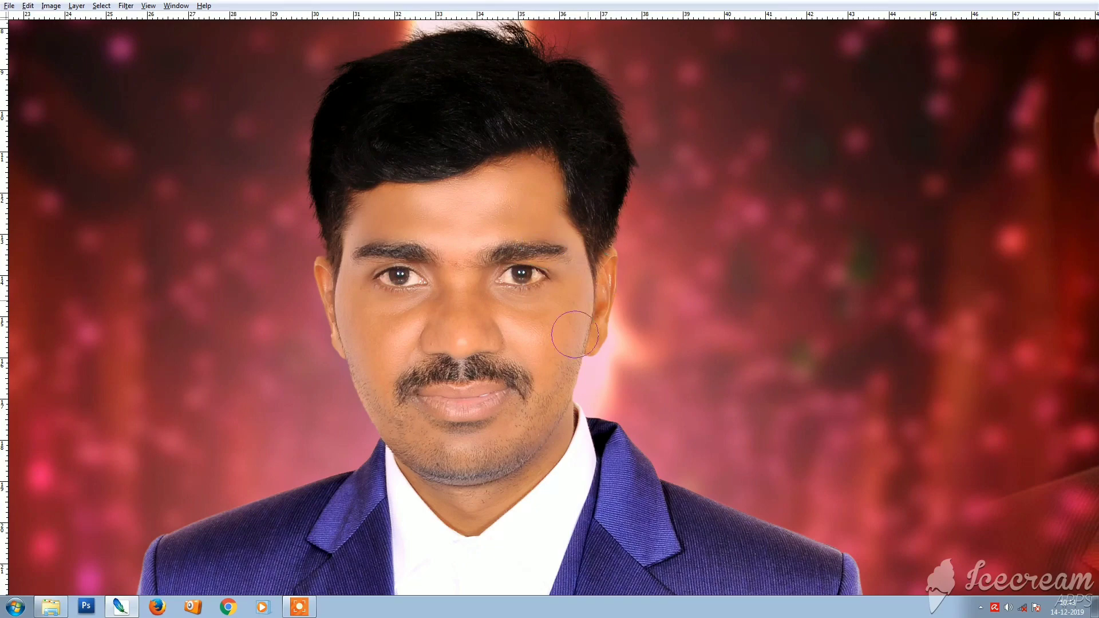
# - Compare the whole composition with the Photo Filter layer hidden and shown
pyautogui.hotkey('ctrl', '-')
pyautogui.hotkey('ctrl', '-')
pyautogui.hotkey('ctrl', '-')
pyautogui.hotkey('ctrl', '-')
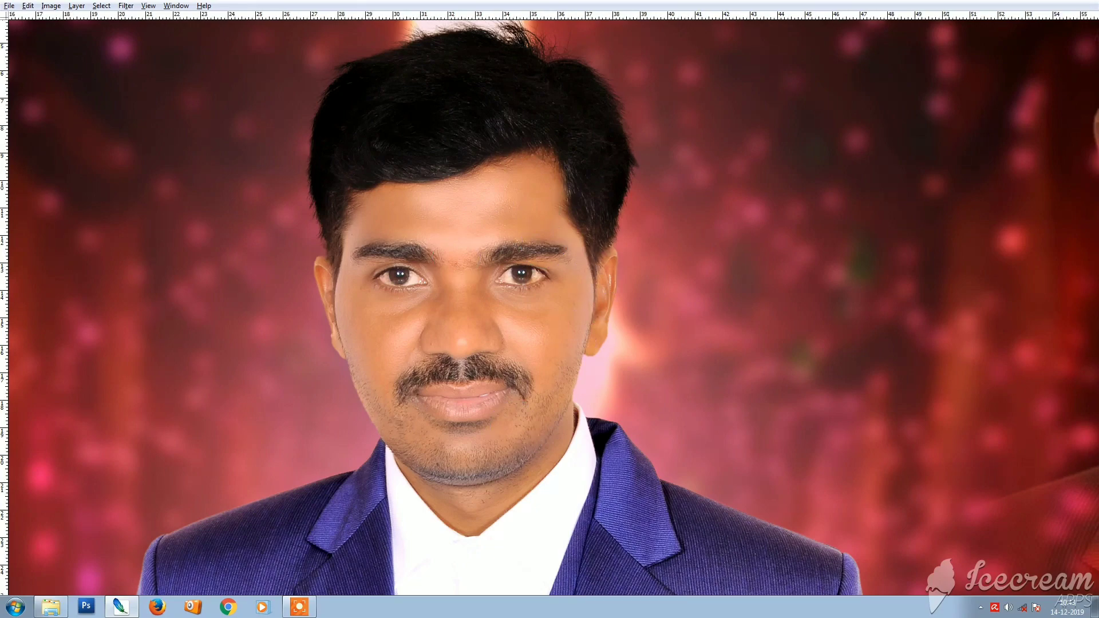
pyautogui.press('Tab')
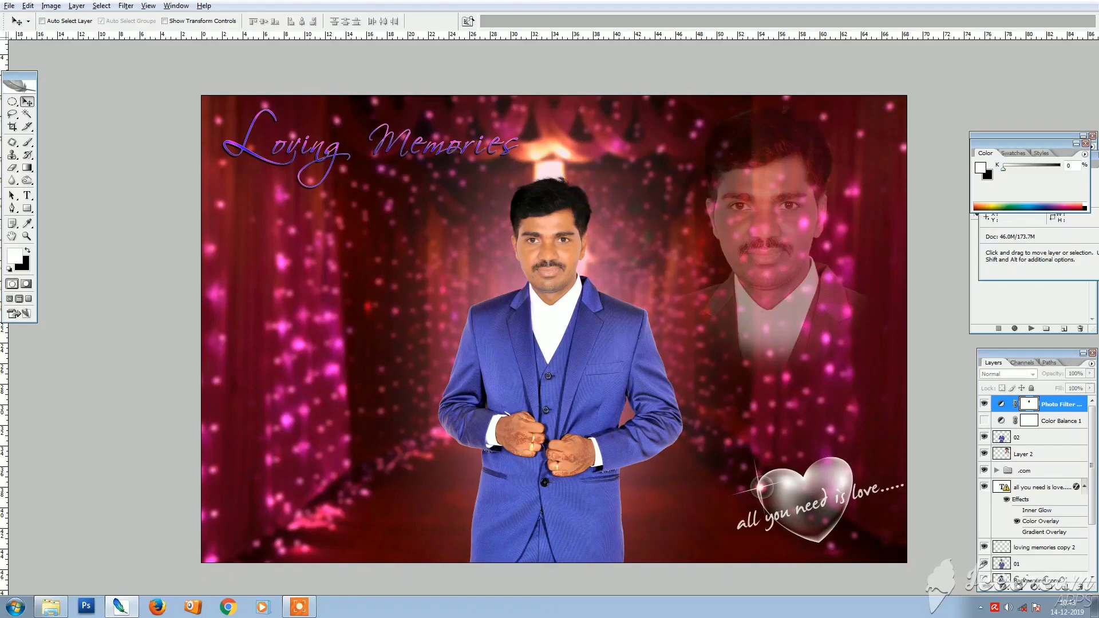
pyautogui.click(985, 404)
pyautogui.click(985, 404)
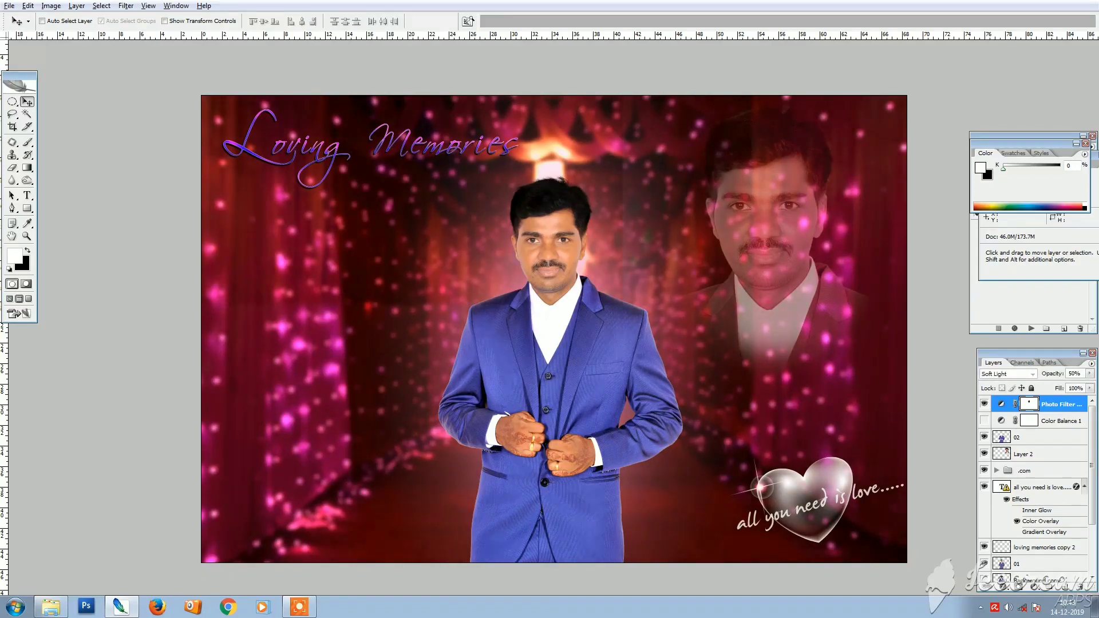
# - Check the image with the Photo Filter layer hidden and shown, and set that layer's opacity to 50%
pyautogui.click(985, 404)
pyautogui.click(985, 404)
pyautogui.press('5')
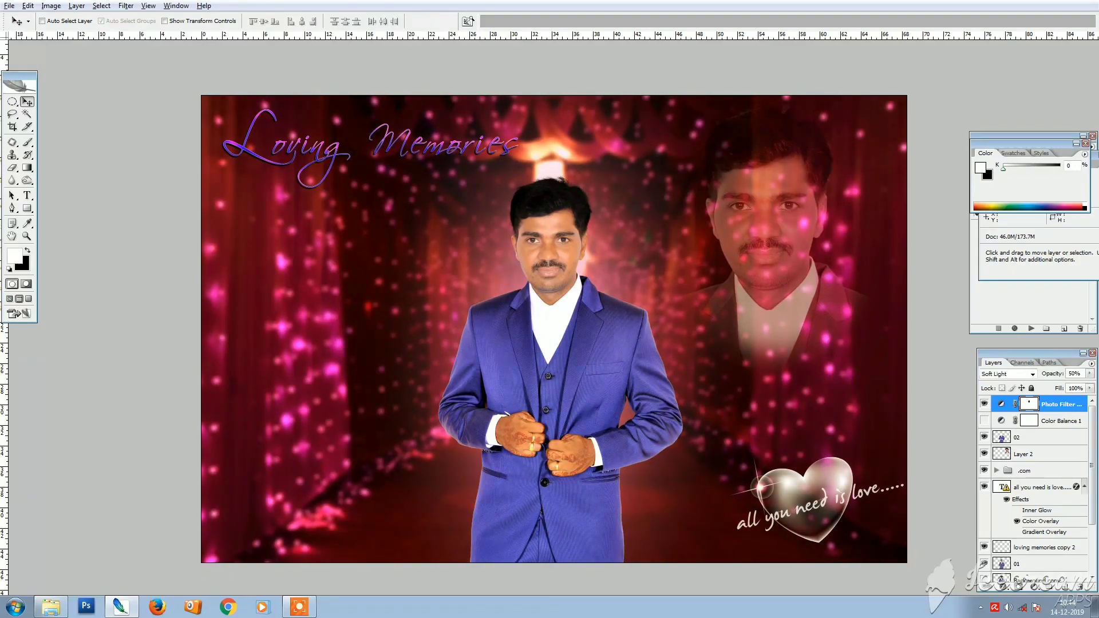
# - Remove the Color Balance 1 adjustment layer from the composition
pyautogui.click(1035, 587)
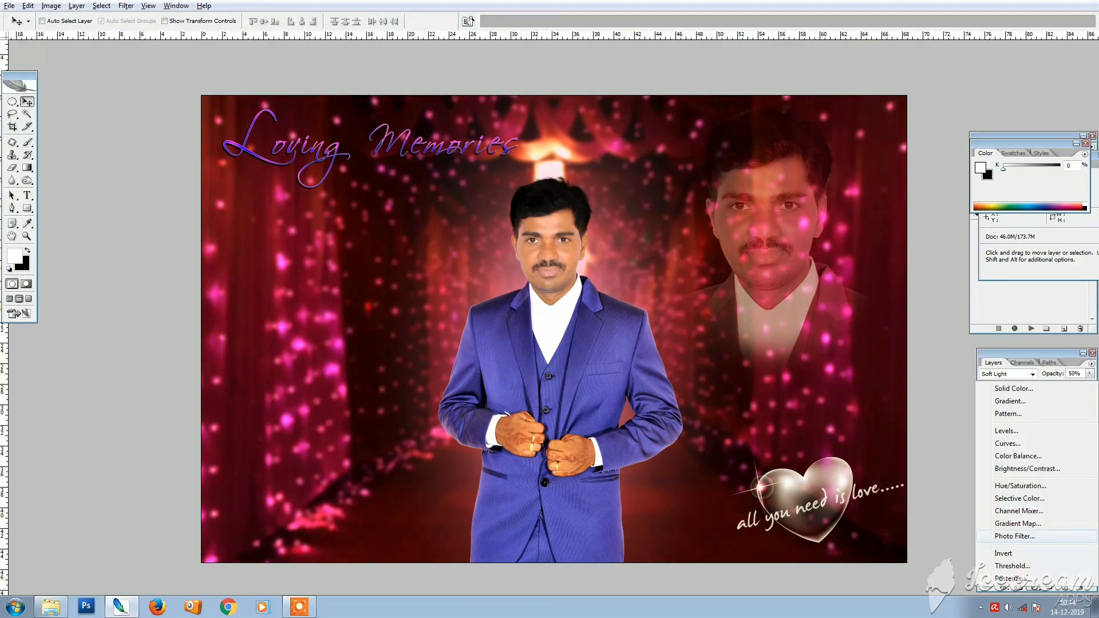
pyautogui.click(894, 441)
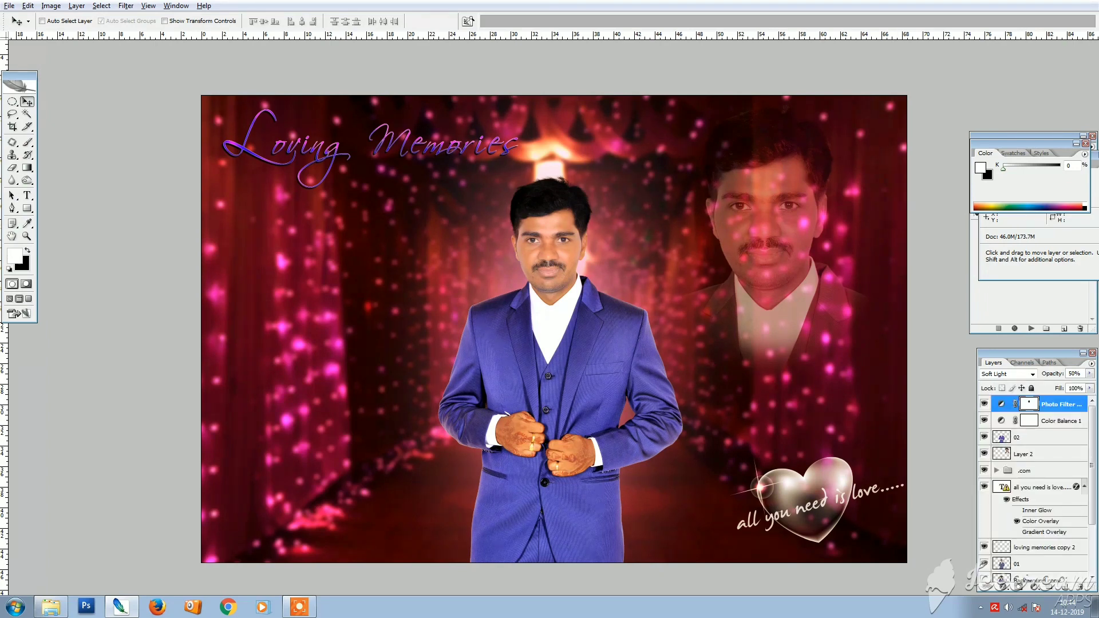
pyautogui.hotkey('alt', '[')
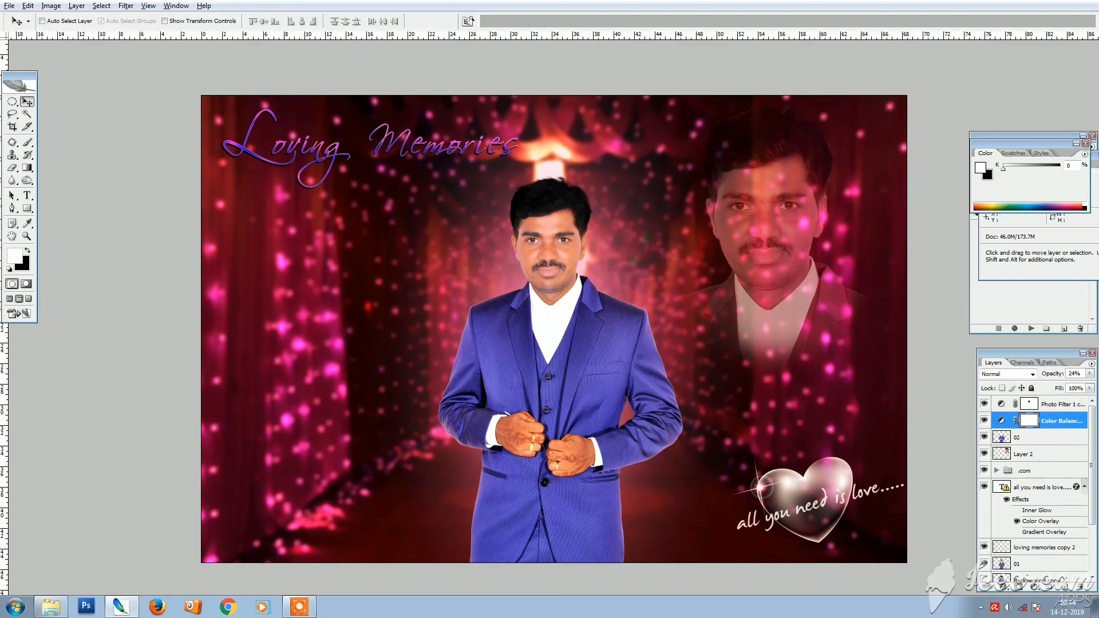
# - Leave full-screen view and place DSC_1026.psd beside the composition with only its original Background layer showing
pyautogui.press('Tab')
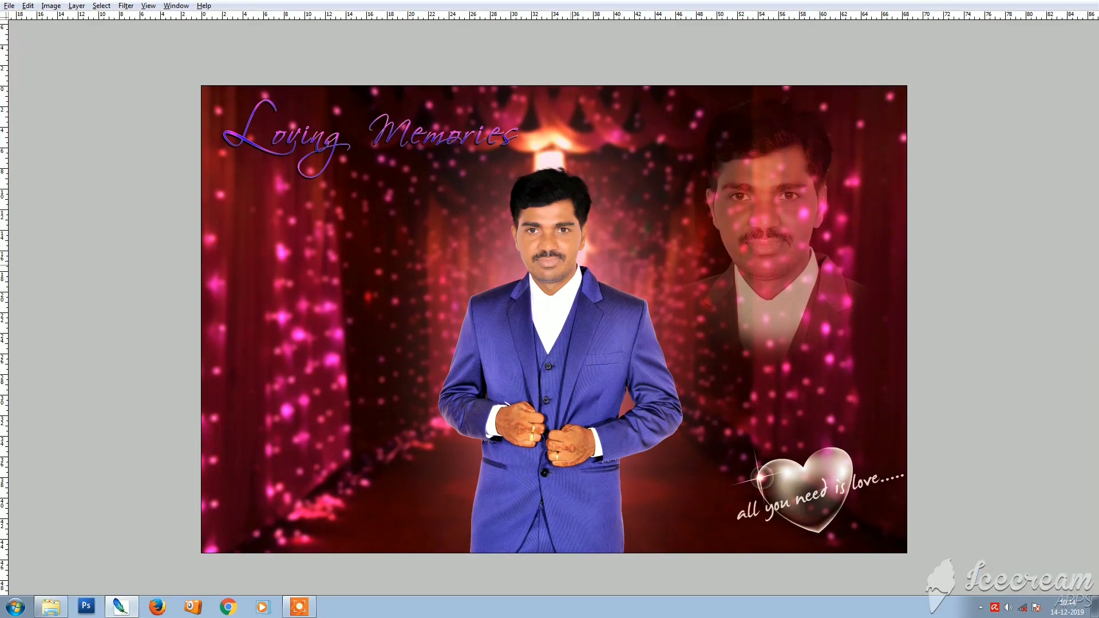
pyautogui.press('f')
pyautogui.press('f')
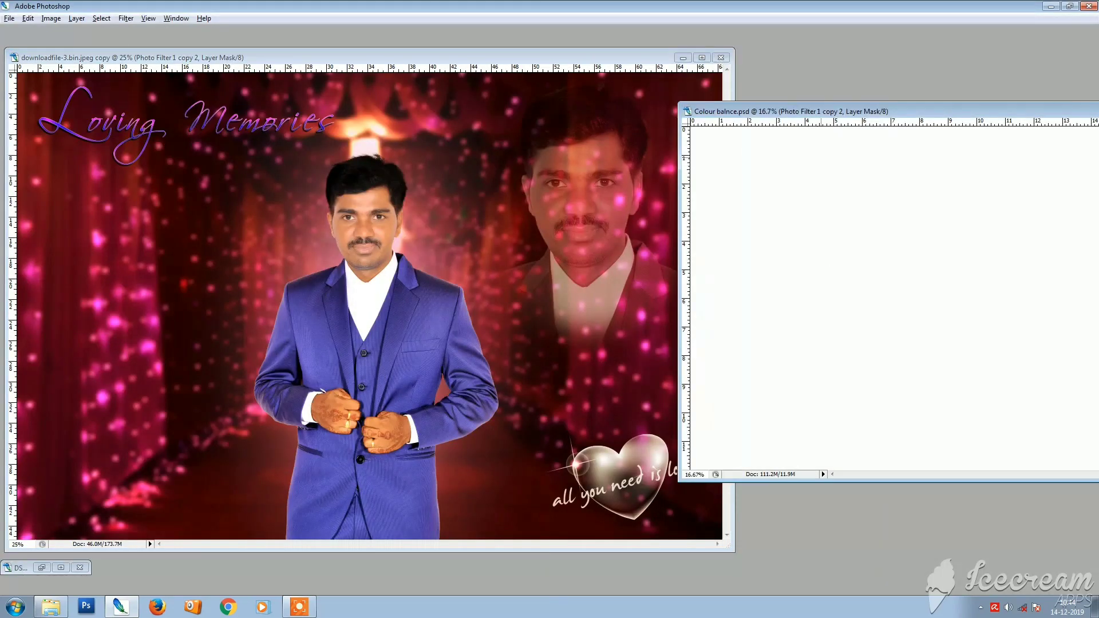
pyautogui.moveTo(401, 57); pyautogui.dragTo(736, 57)
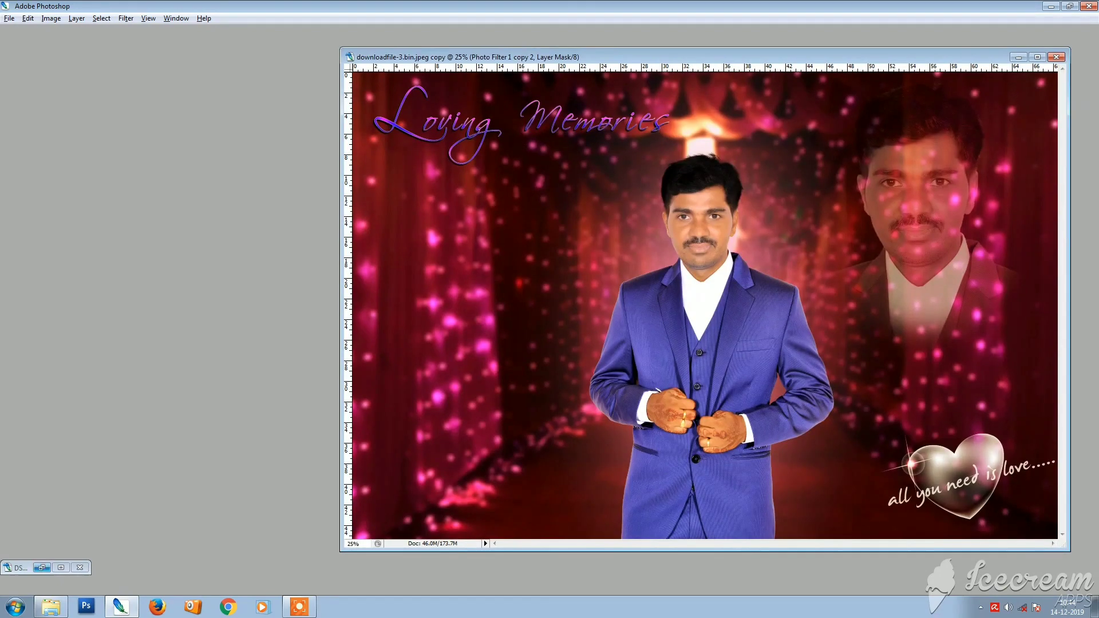
pyautogui.click(42, 568)
pyautogui.press('Tab')
pyautogui.click(984, 429)
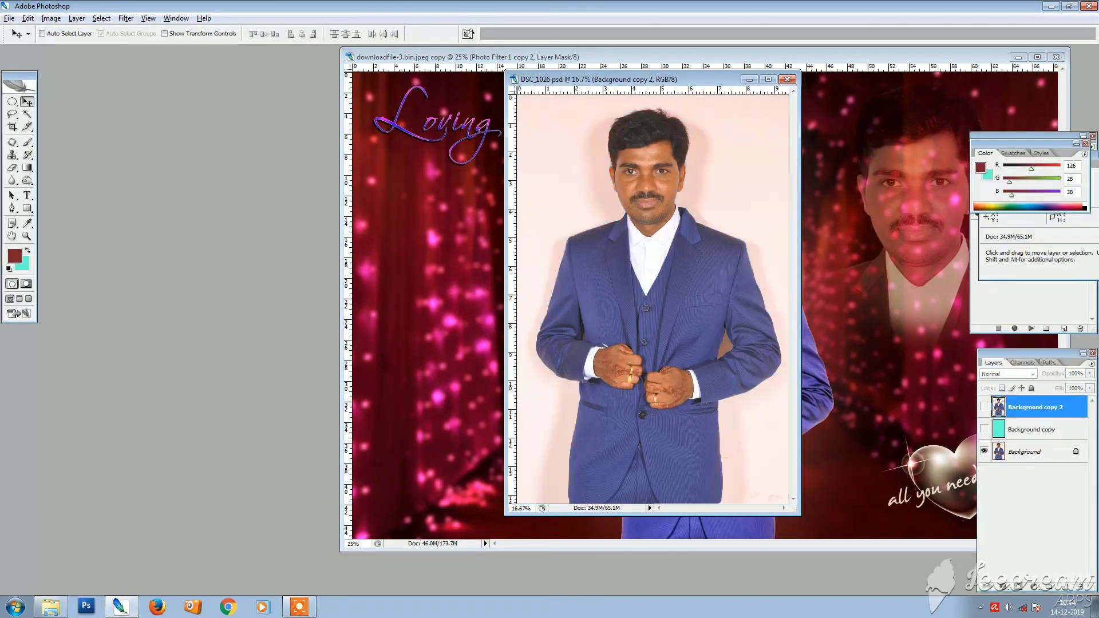
pyautogui.moveTo(653, 80); pyautogui.dragTo(490, 99)
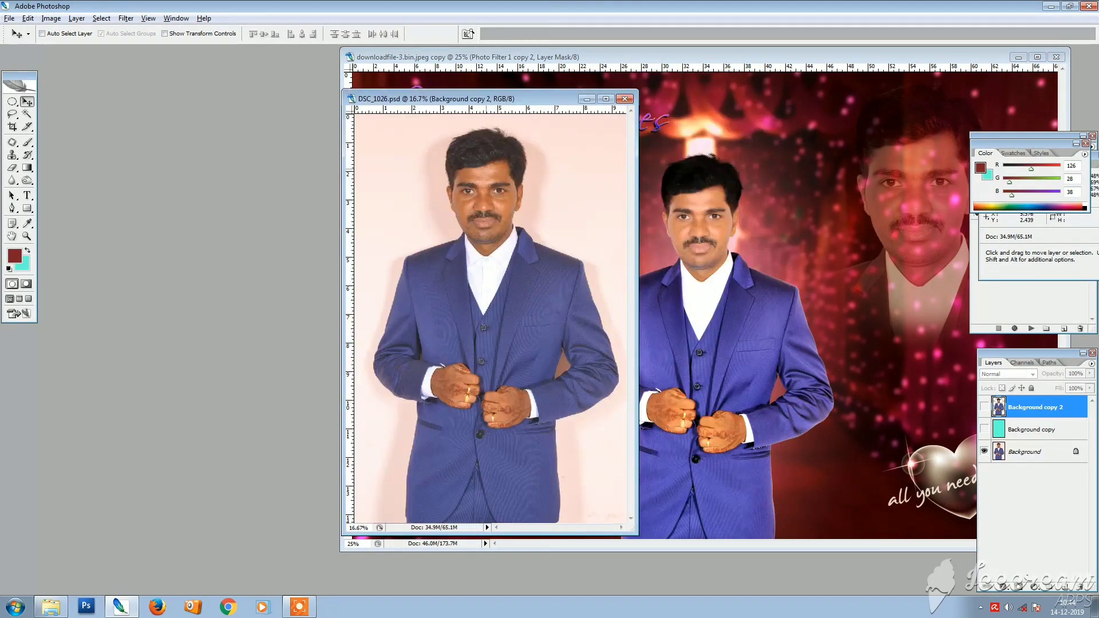
# - Compare the man's face up close in DSC_1026.psd and in the composition, with both documents side by side
pyautogui.moveTo(467, 163); pyautogui.dragTo(522, 248)
pyautogui.moveTo(464, 320); pyautogui.dragTo(521, 304)
pyautogui.click(702, 229)
pyautogui.moveTo(670, 194); pyautogui.dragTo(751, 310)
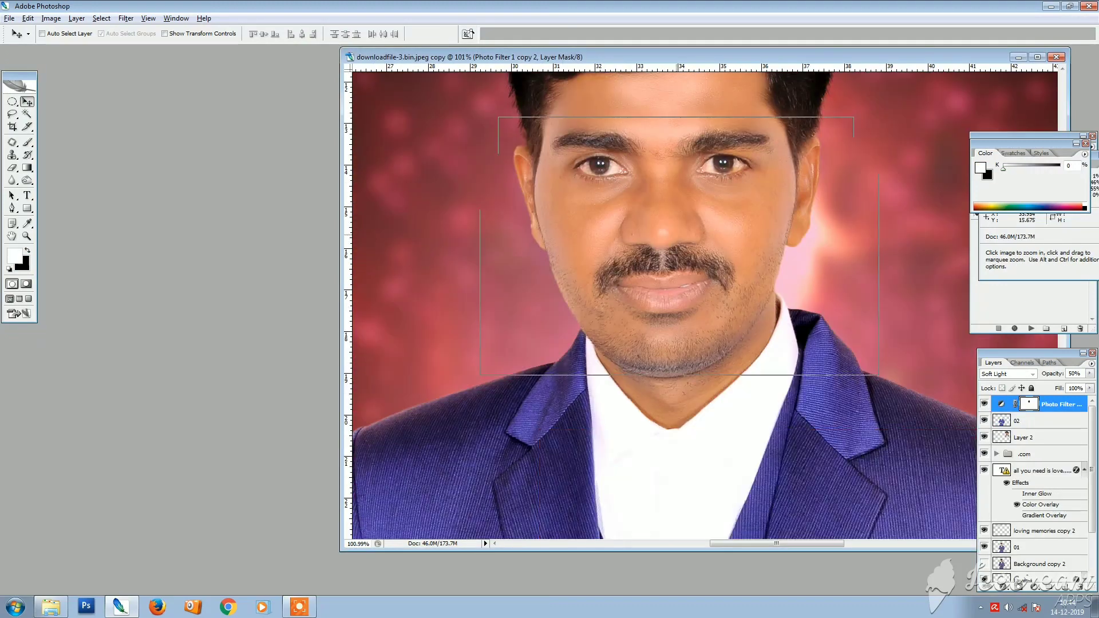
pyautogui.keyDown('ctrl'); pyautogui.click(668, 235); pyautogui.keyUp('ctrl')
pyautogui.keyDown('ctrl'); pyautogui.keyDown('alt'); pyautogui.click(687, 252); pyautogui.keyUp('alt'); pyautogui.keyUp('ctrl')
pyautogui.moveTo(687, 252); pyautogui.dragTo(641, 254)
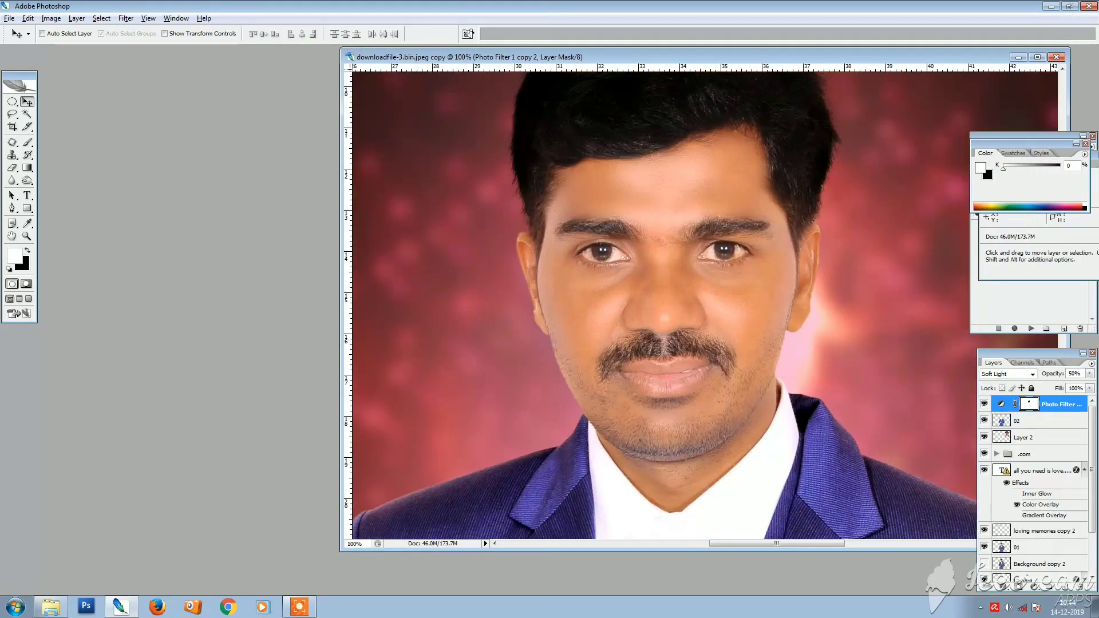
pyautogui.moveTo(475, 57); pyautogui.dragTo(563, 70)
pyautogui.moveTo(395, 99); pyautogui.dragTo(171, 82)
pyautogui.moveTo(515, 70); pyautogui.dragTo(502, 55)
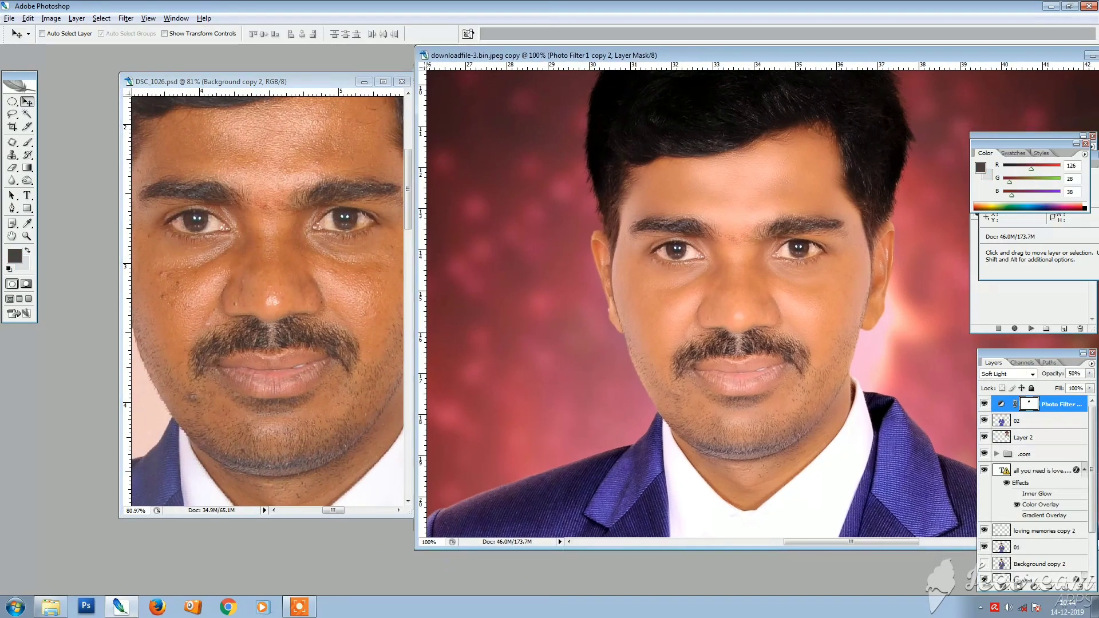
pyautogui.click(267, 252)
pyautogui.keyDown('ctrl'); pyautogui.keyDown('alt'); pyautogui.click(266, 253); pyautogui.keyUp('alt'); pyautogui.keyUp('ctrl')
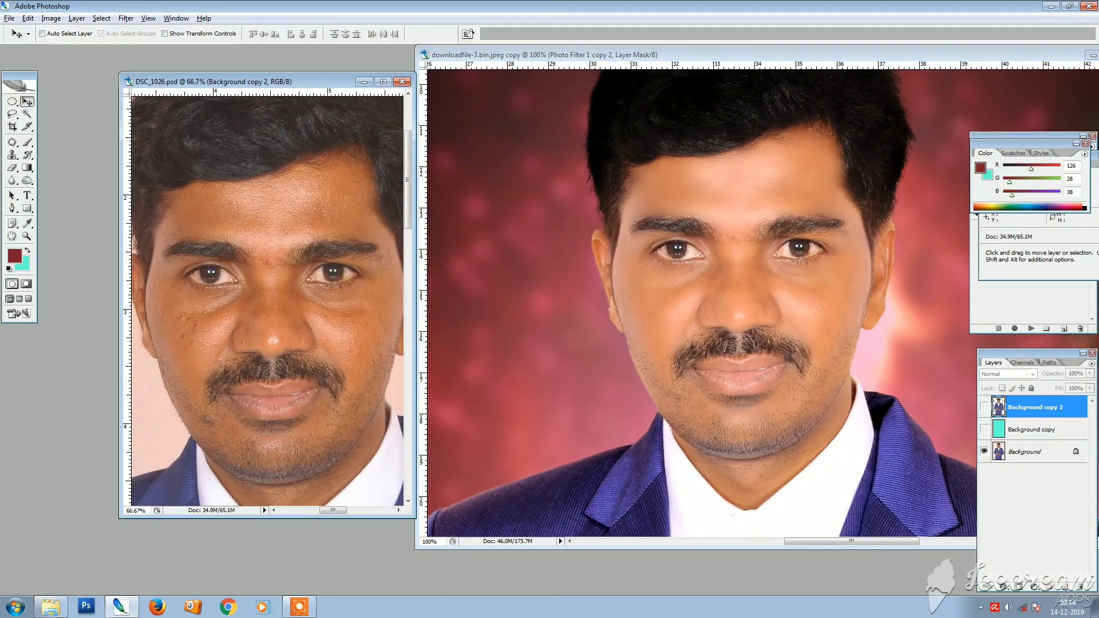
# - Enlarge and align both document windows to inspect the original and retouched faces next to each other
pyautogui.press('Tab')
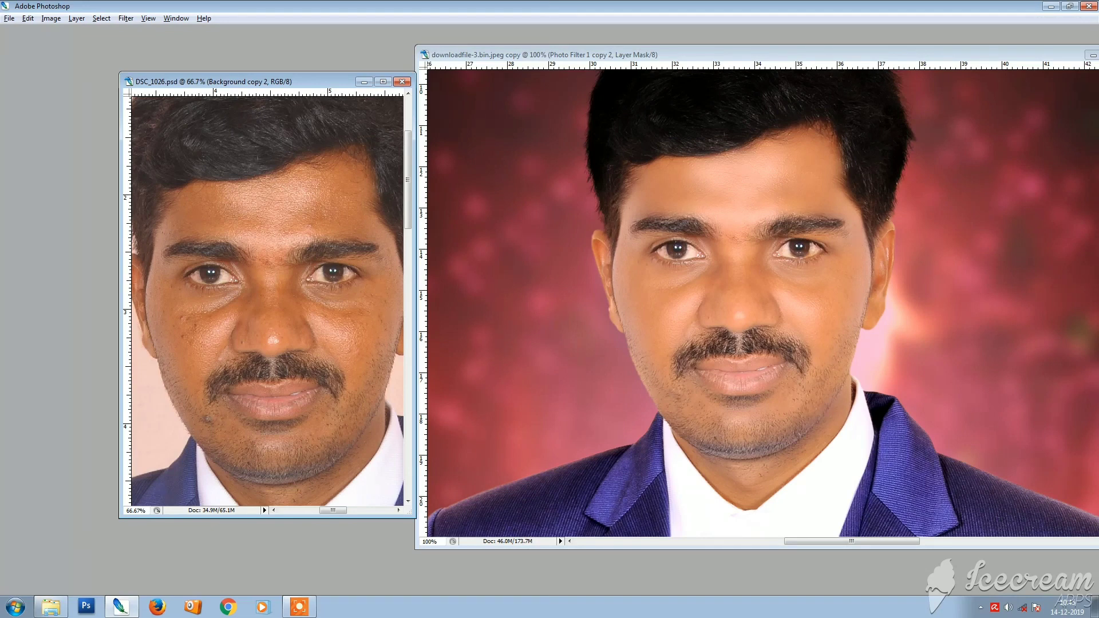
pyautogui.moveTo(252, 82); pyautogui.dragTo(207, 71)
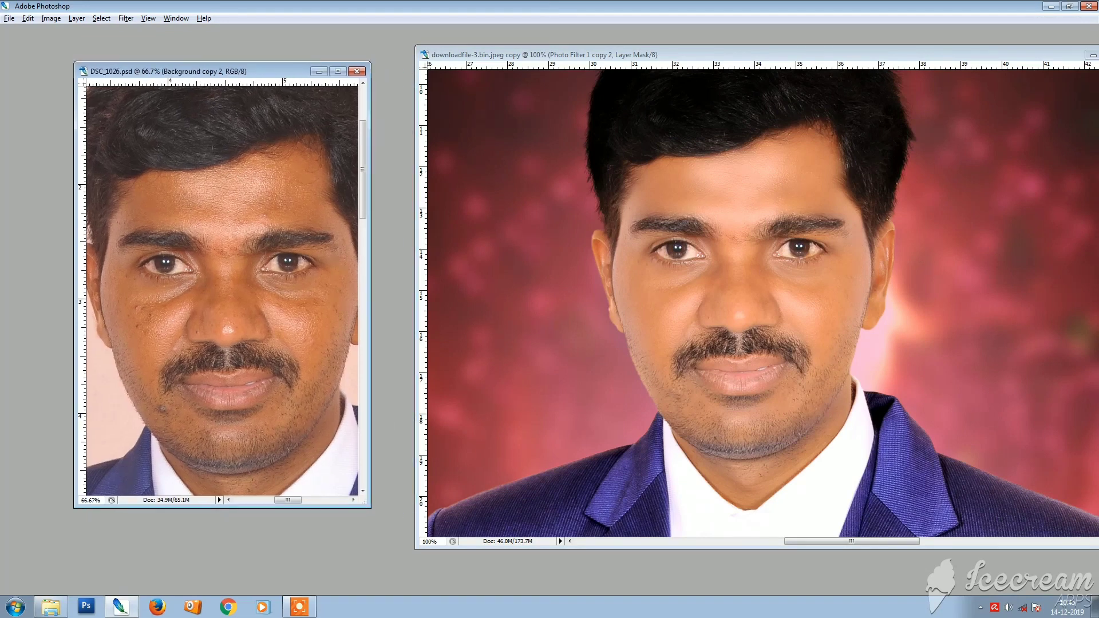
pyautogui.moveTo(75, 62); pyautogui.dragTo(1, 22)
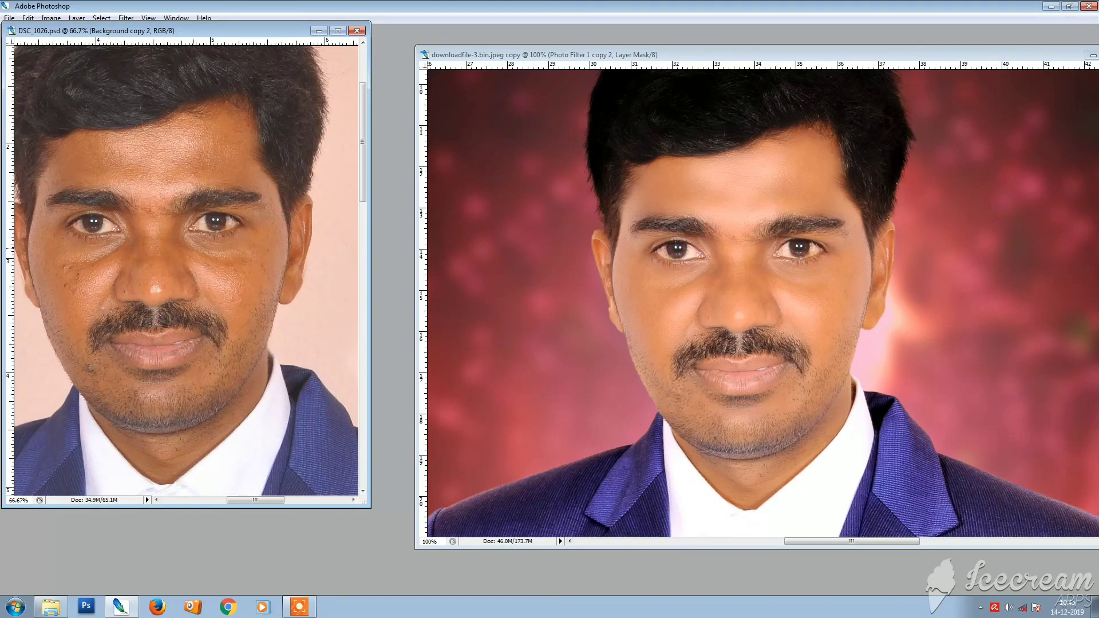
pyautogui.moveTo(193, 248); pyautogui.dragTo(211, 263)
pyautogui.moveTo(371, 508); pyautogui.dragTo(398, 596)
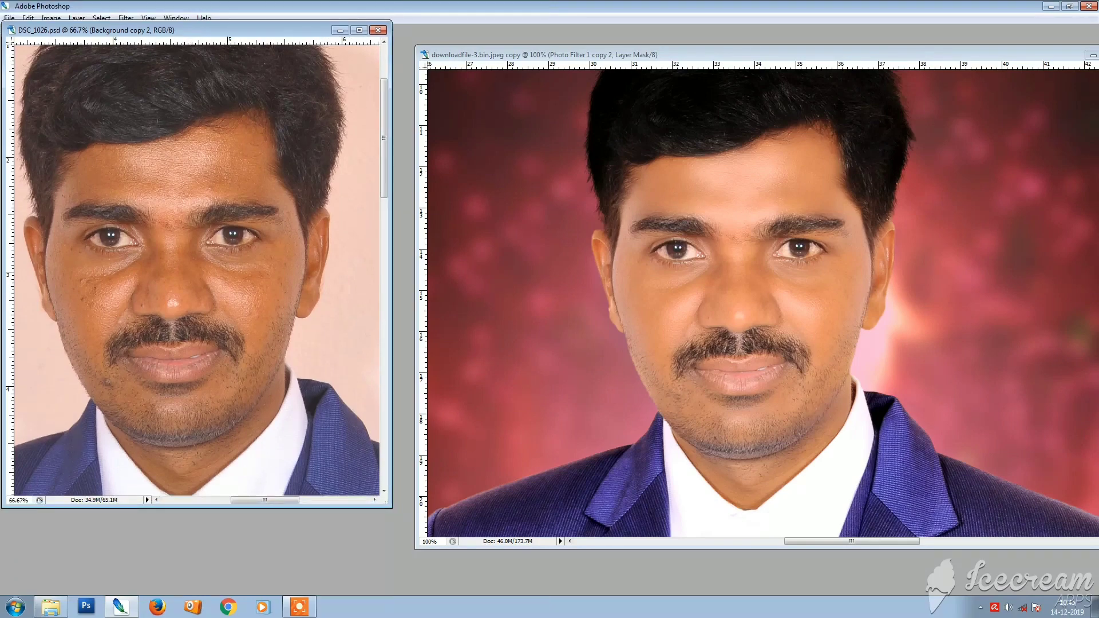
pyautogui.moveTo(197, 508); pyautogui.dragTo(197, 571)
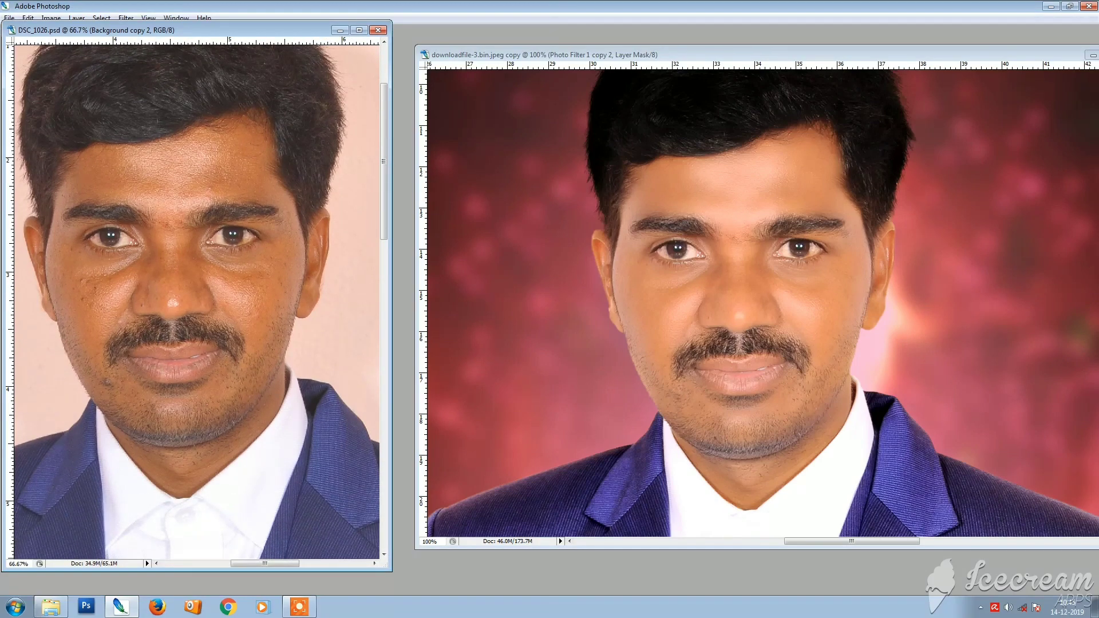
pyautogui.moveTo(415, 549); pyautogui.dragTo(393, 566)
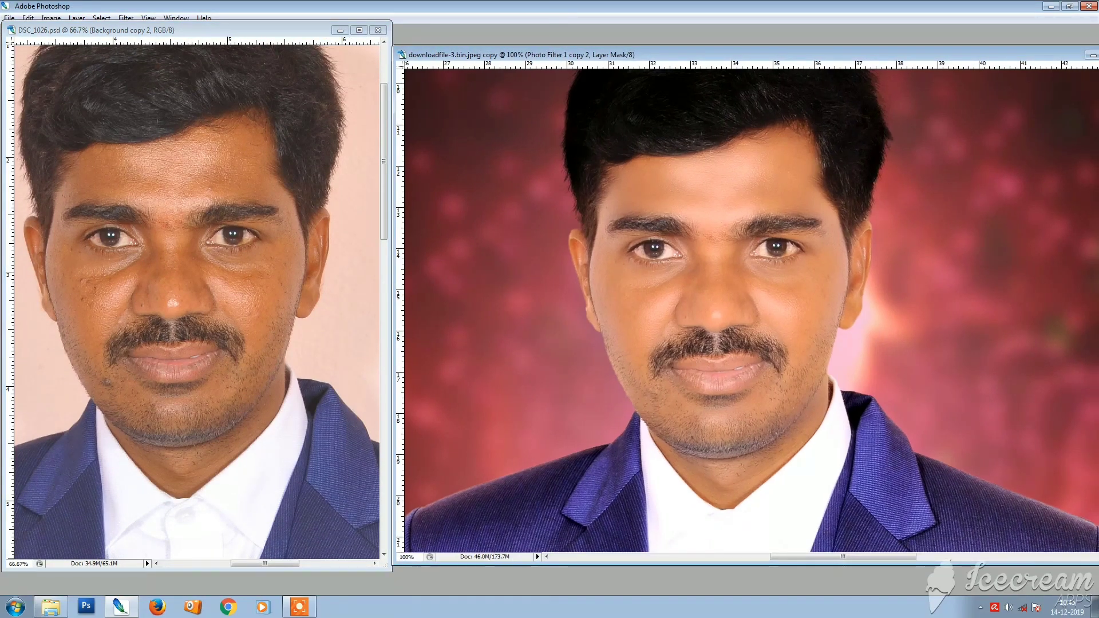
pyautogui.moveTo(687, 46); pyautogui.dragTo(687, 18)
pyautogui.moveTo(687, 566); pyautogui.dragTo(687, 588)
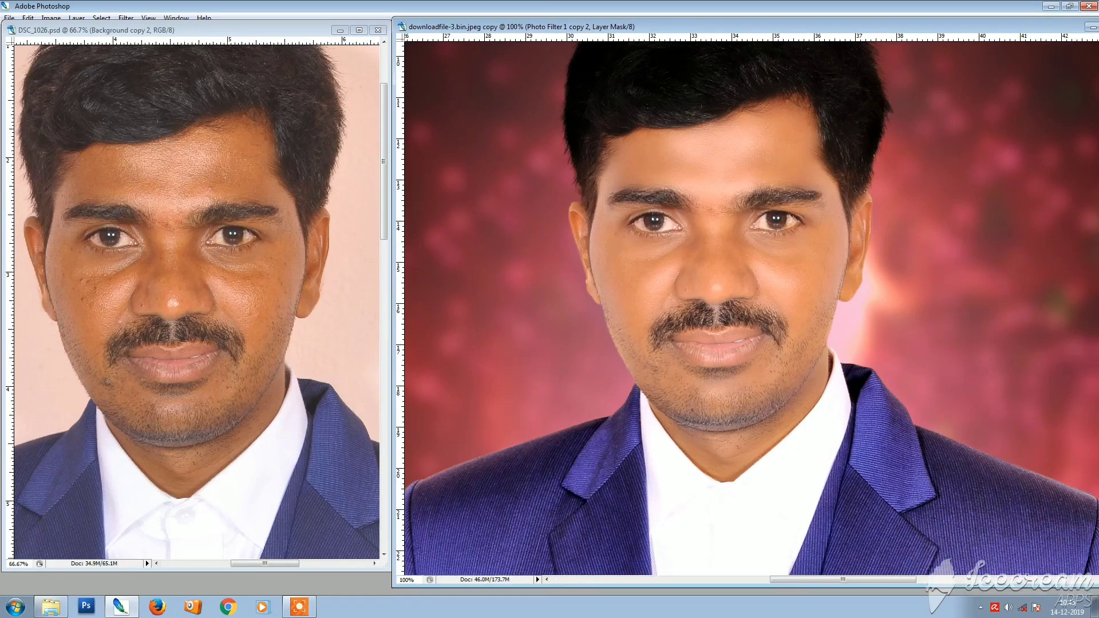
pyautogui.moveTo(574, 588); pyautogui.dragTo(574, 596)
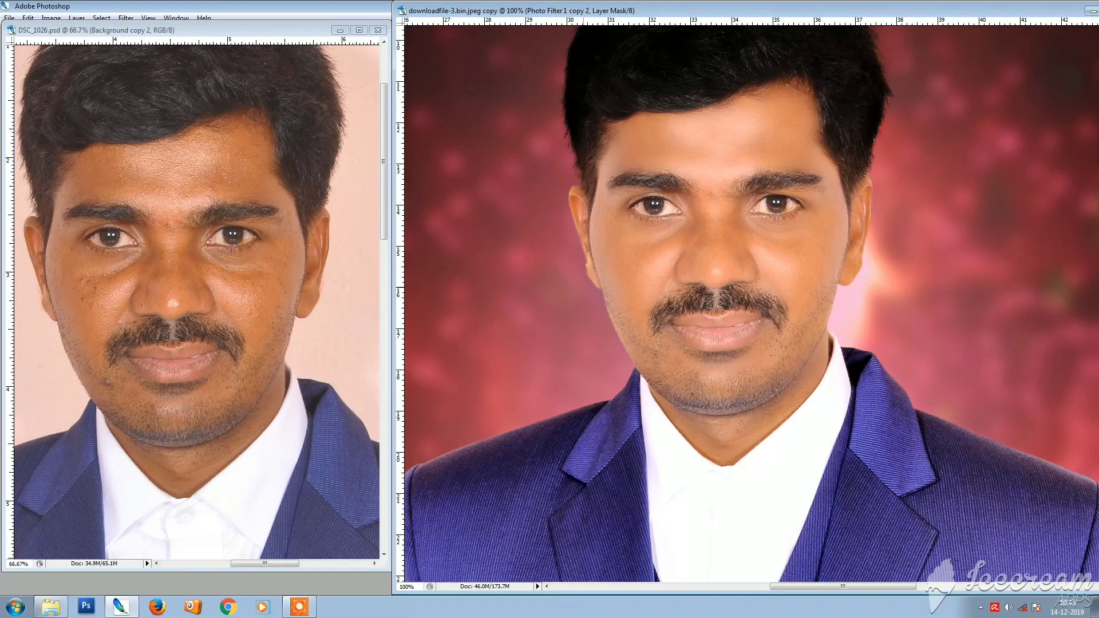
# - Compare the full original photo with the full composition, both viewed at 16.7%
pyautogui.hotkey('ctrl', '-')
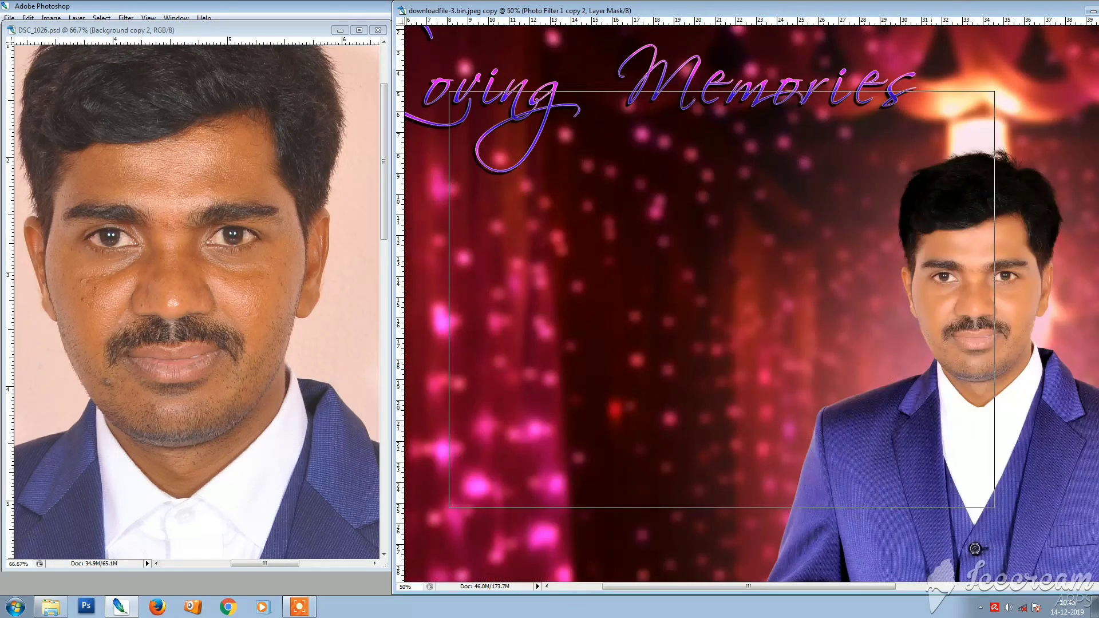
pyautogui.hotkey('ctrl', '-')
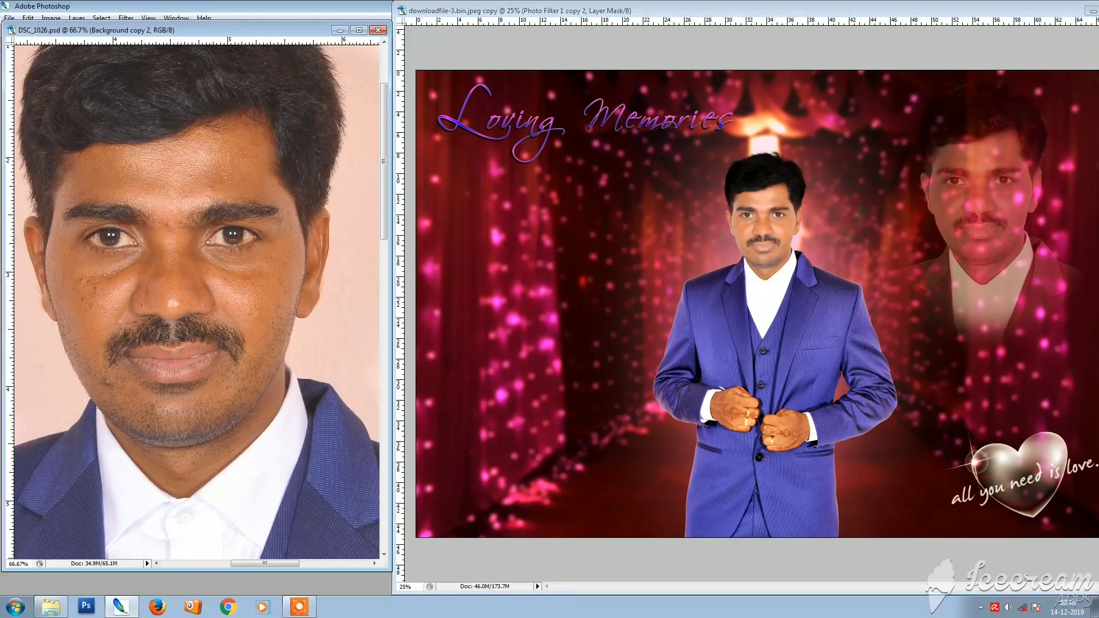
pyautogui.hotkey('ctrl', '-')
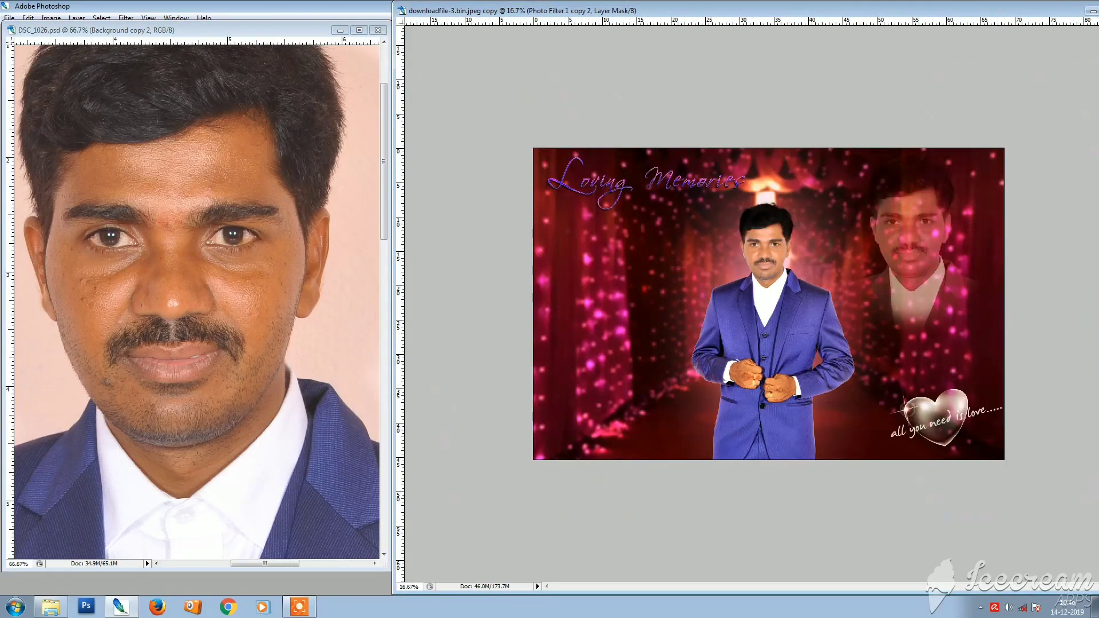
pyautogui.press('f')
pyautogui.press('f')
pyautogui.press('f')
pyautogui.press('f')
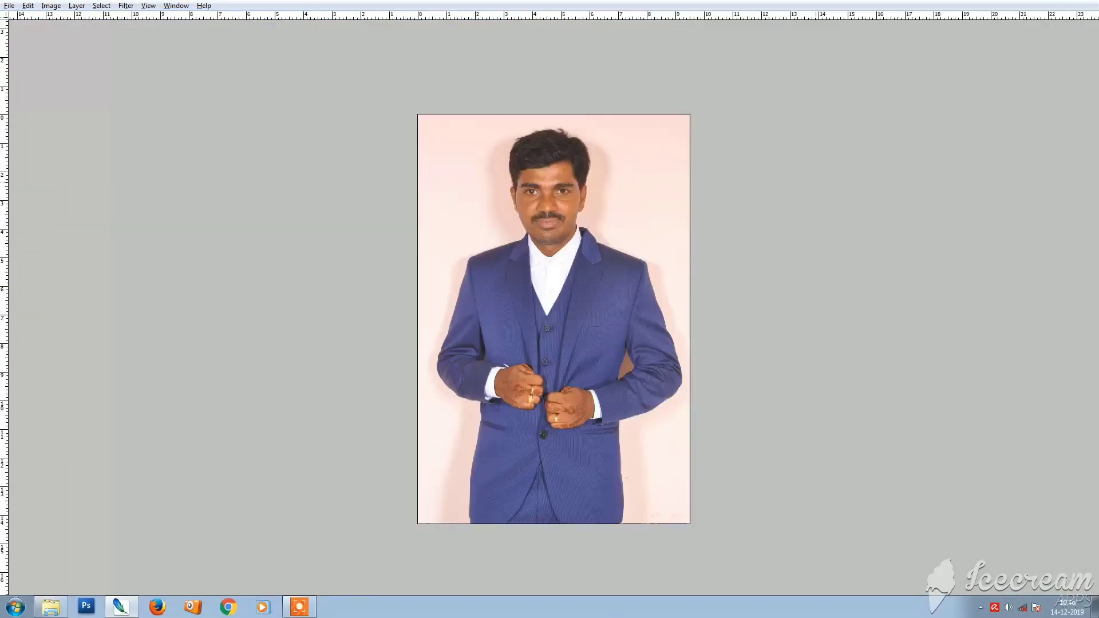
pyautogui.press('f')
pyautogui.press('f')
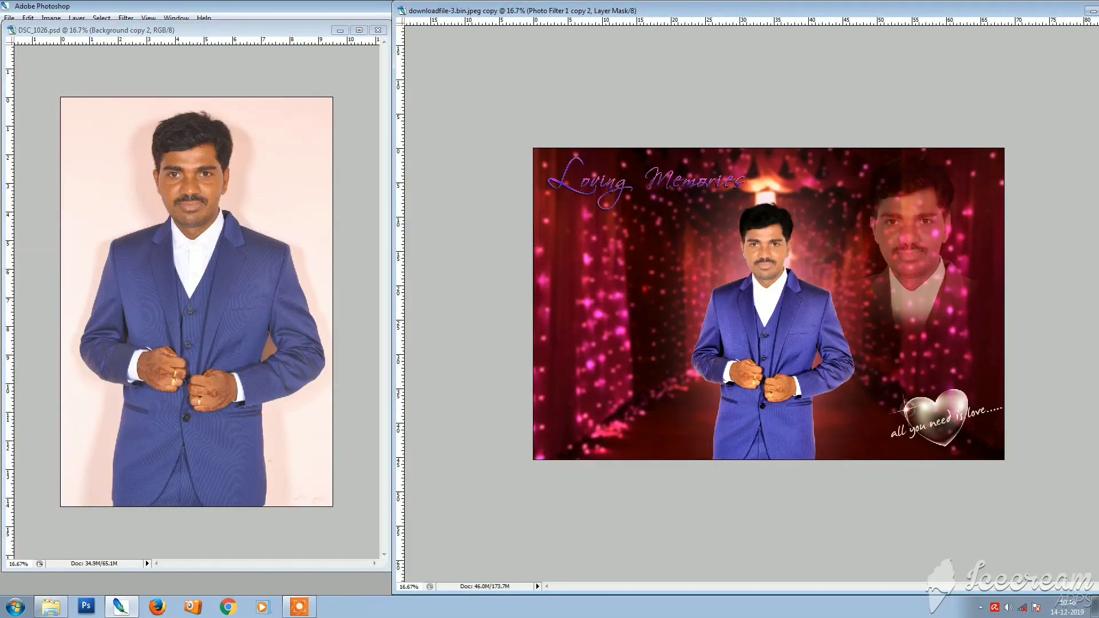
# - Copy the original Background photo from DSC_1026.psd into the composition as a new layer on top
pyautogui.moveTo(767, 10); pyautogui.dragTo(684, 68)
pyautogui.moveTo(1062, 59); pyautogui.dragTo(901, 196)
pyautogui.moveTo(673, 204); pyautogui.dragTo(786, 120)
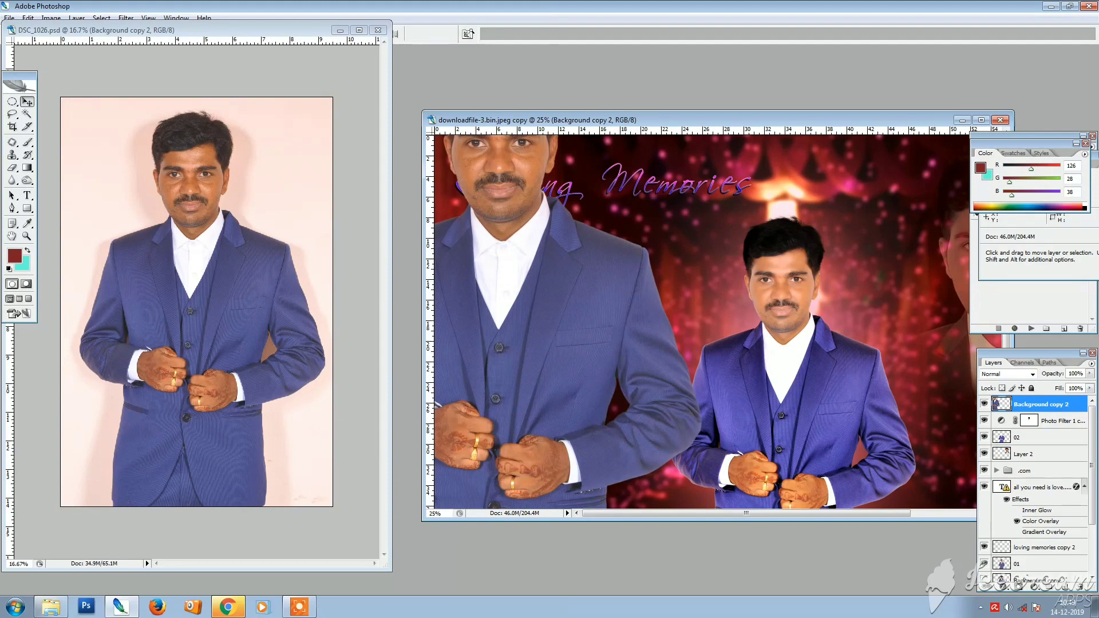
pyautogui.hotkey('ctrl', 'z')
pyautogui.click(229, 278)
pyautogui.click(1025, 451)
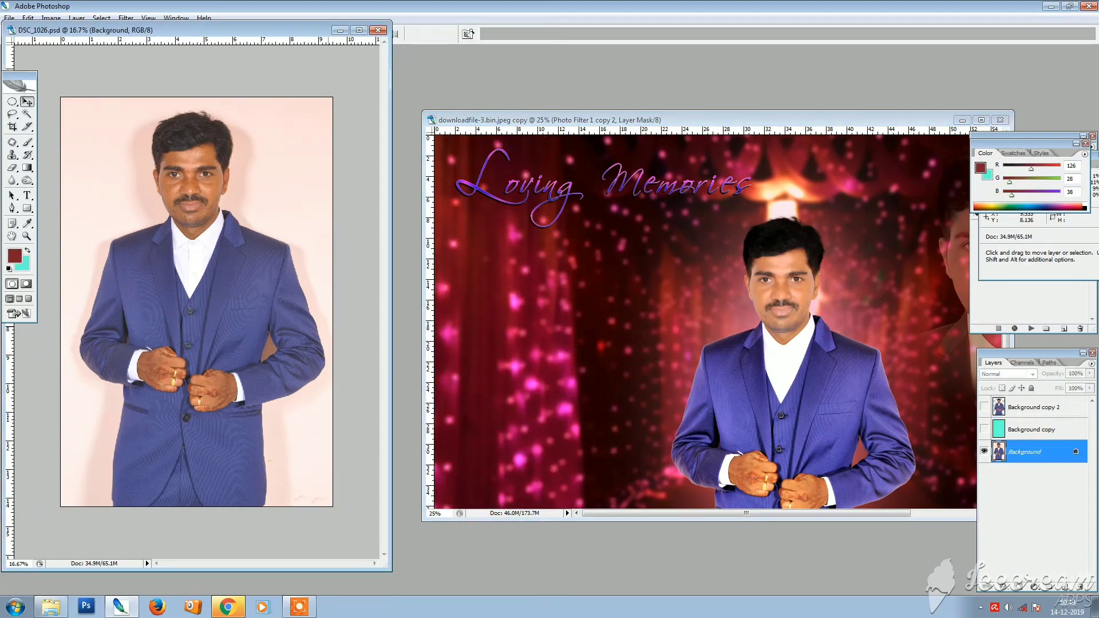
pyautogui.moveTo(279, 289); pyautogui.dragTo(455, 324)
pyautogui.hotkey('ctrl', '-')
pyautogui.press('f')
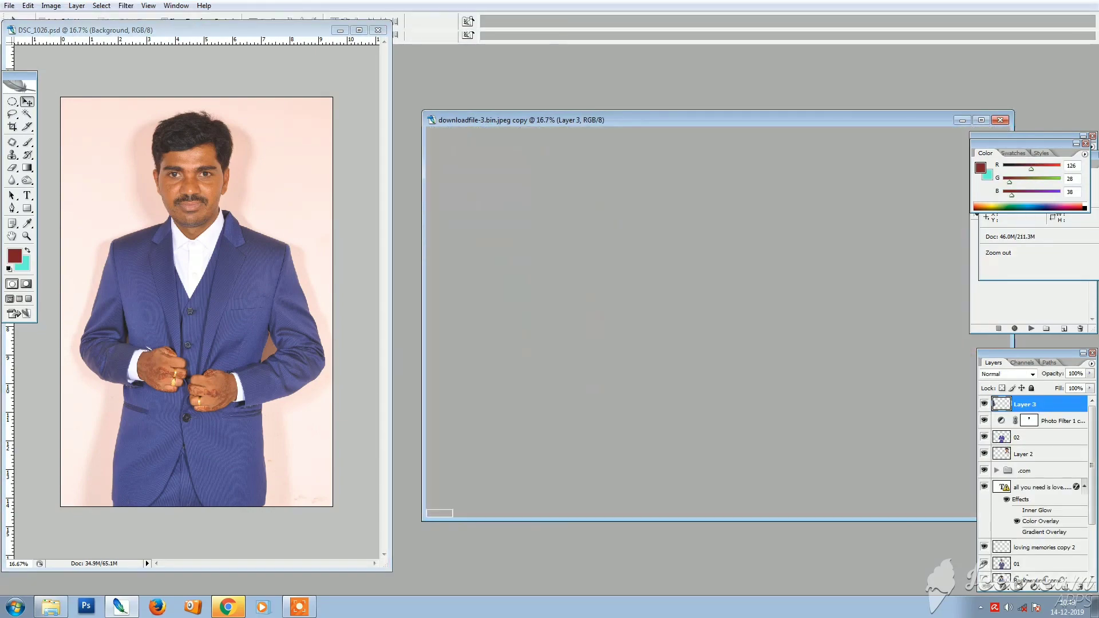
# - Scale the copied original photo to 46.7% and place it beside the central man, below the Loving Memories title
pyautogui.hotkey('ctrl', 't')
pyautogui.moveTo(384, 111); pyautogui.dragTo(312, 218)
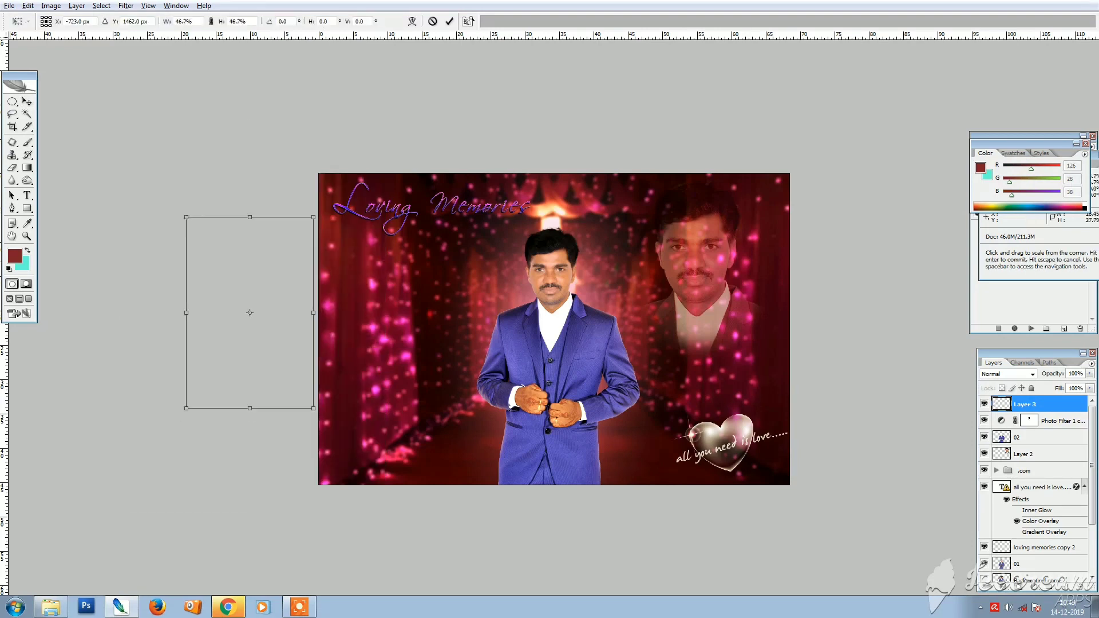
pyautogui.moveTo(286, 258); pyautogui.dragTo(426, 287)
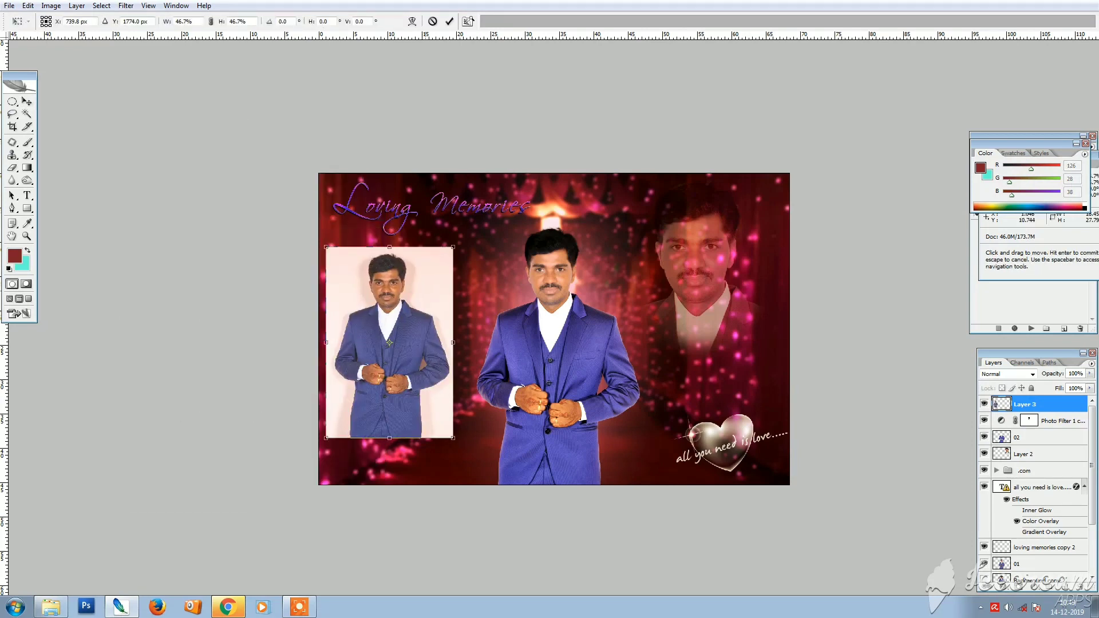
pyautogui.press('Return')
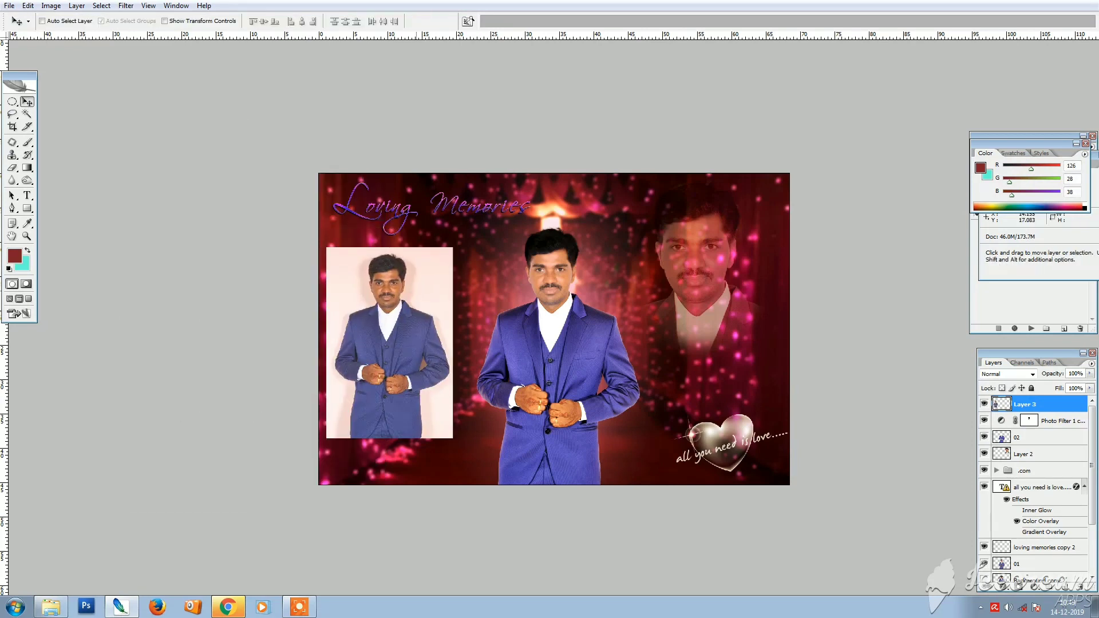
# - Move the copied original photo against the central man and send its layer backward until it lies below layer 01
pyautogui.moveTo(426, 287); pyautogui.dragTo(526, 283)
pyautogui.moveTo(379, 189); pyautogui.dragTo(573, 370)
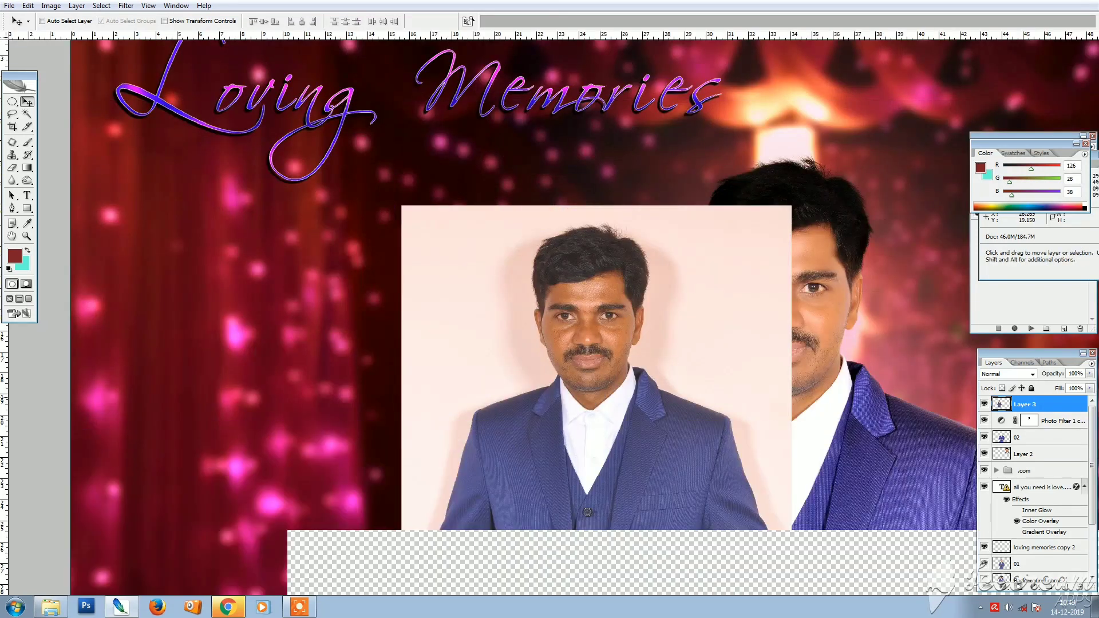
pyautogui.hotkey('ctrl', '[')
pyautogui.hotkey('ctrl', '[')
pyautogui.hotkey('ctrl', '[')
pyautogui.hotkey('ctrl', '[')
pyautogui.hotkey('ctrl', '[')
pyautogui.hotkey('ctrl', '[')
pyautogui.hotkey('ctrl', '[')
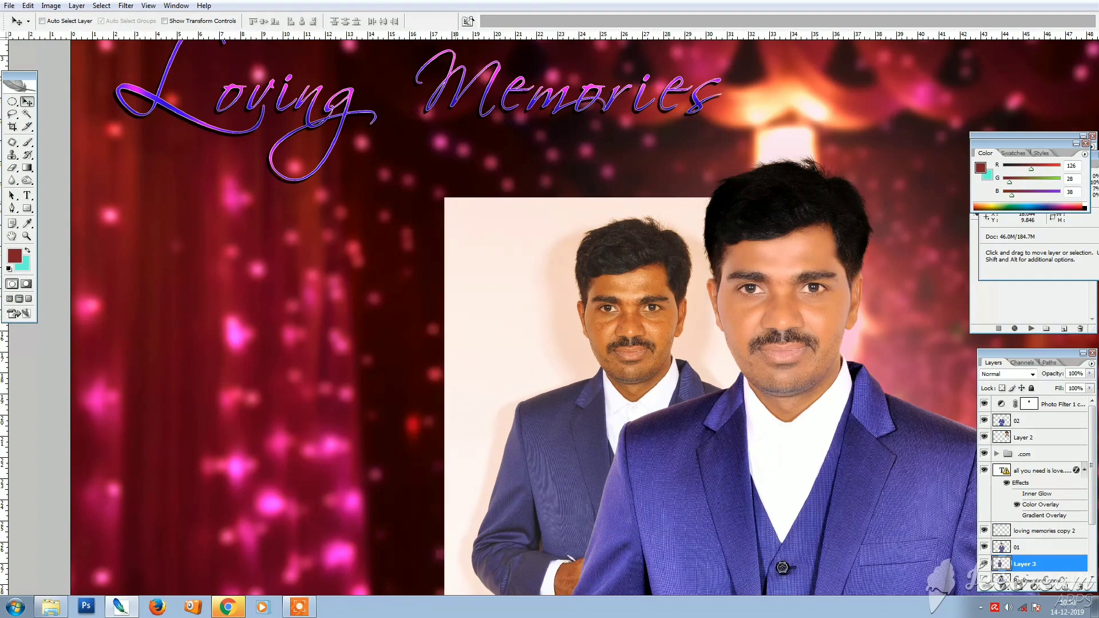
# - Scale up the original photo proportionally and shift it slightly down so its face sits beside the retouched face
pyautogui.hotkey('ctrl', 't')
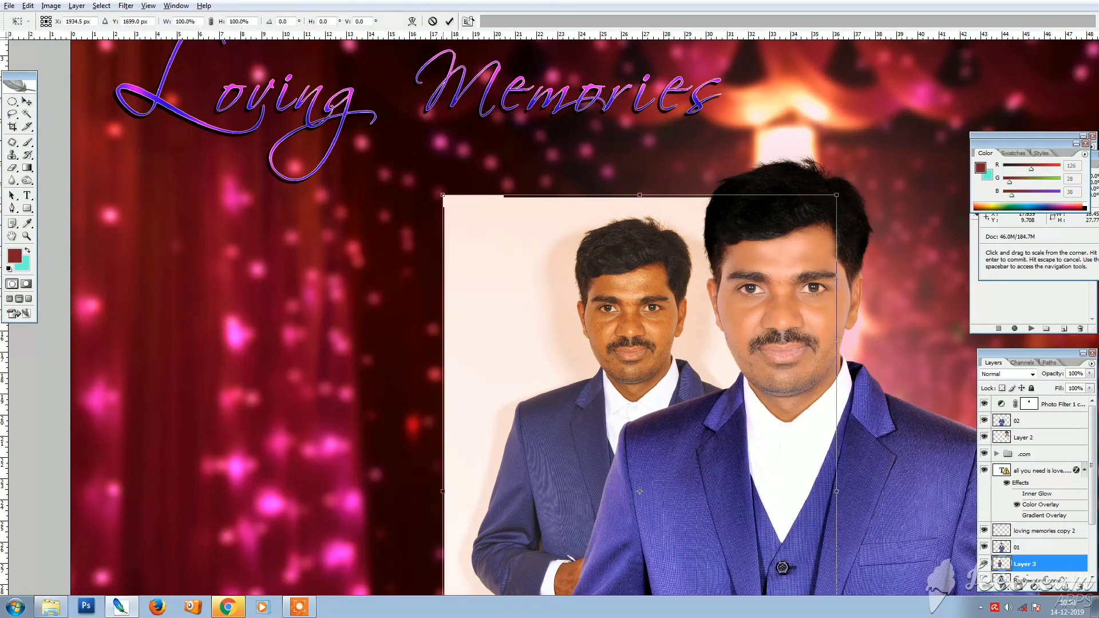
pyautogui.moveTo(443, 194); pyautogui.dragTo(397, 126)
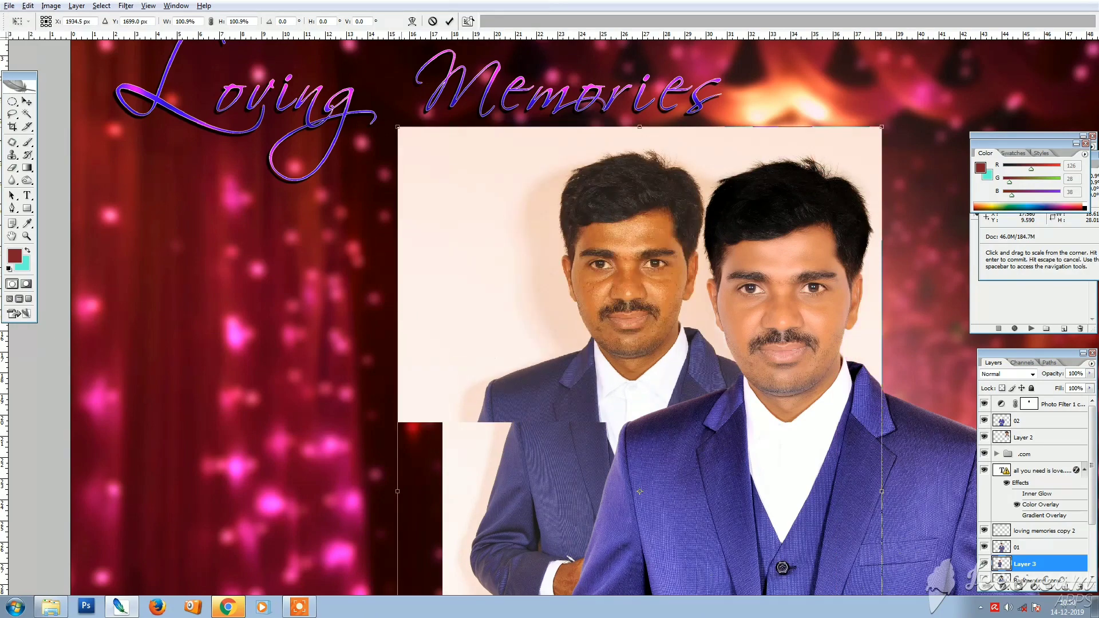
pyautogui.press('Return')
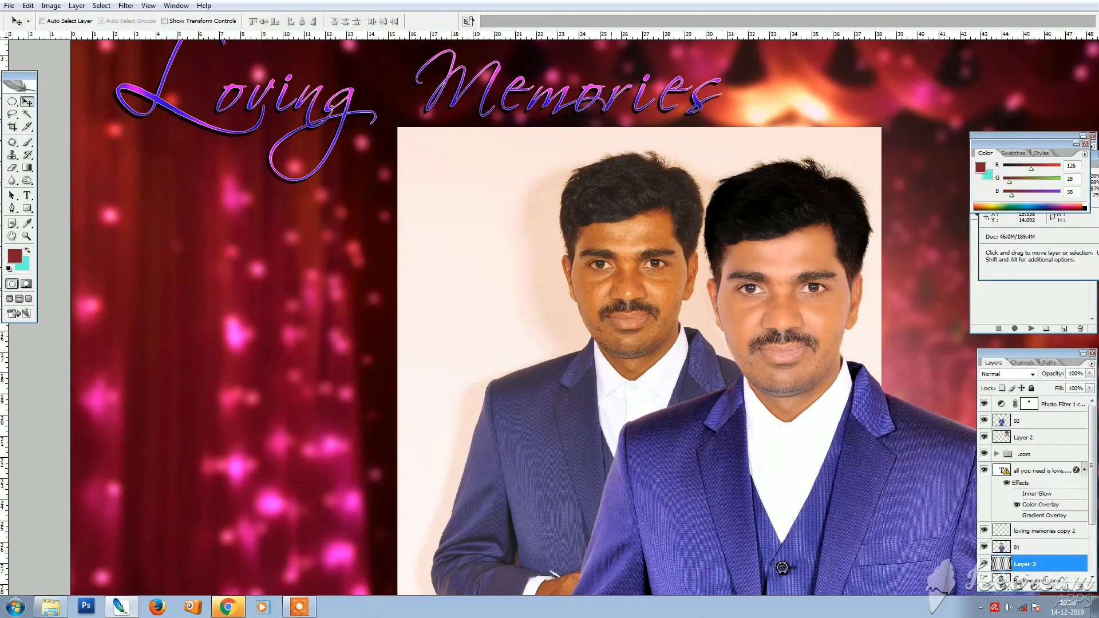
pyautogui.moveTo(626, 285); pyautogui.dragTo(634, 318)
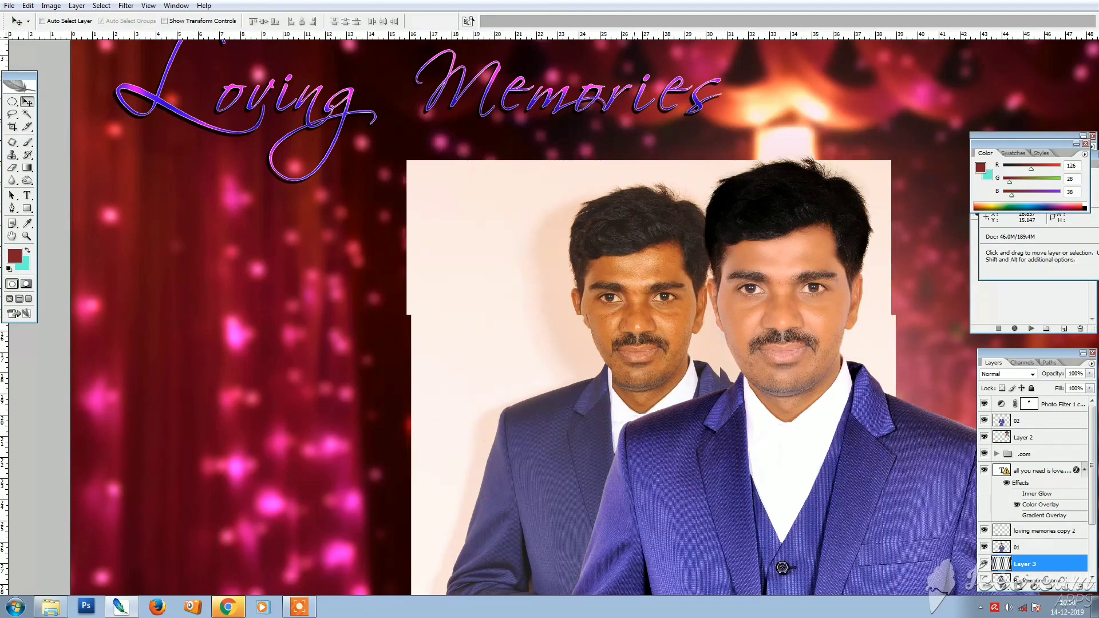
# - Compare the original and retouched men in the full composition and with both faces close up
pyautogui.hotkey('ctrl', '-')
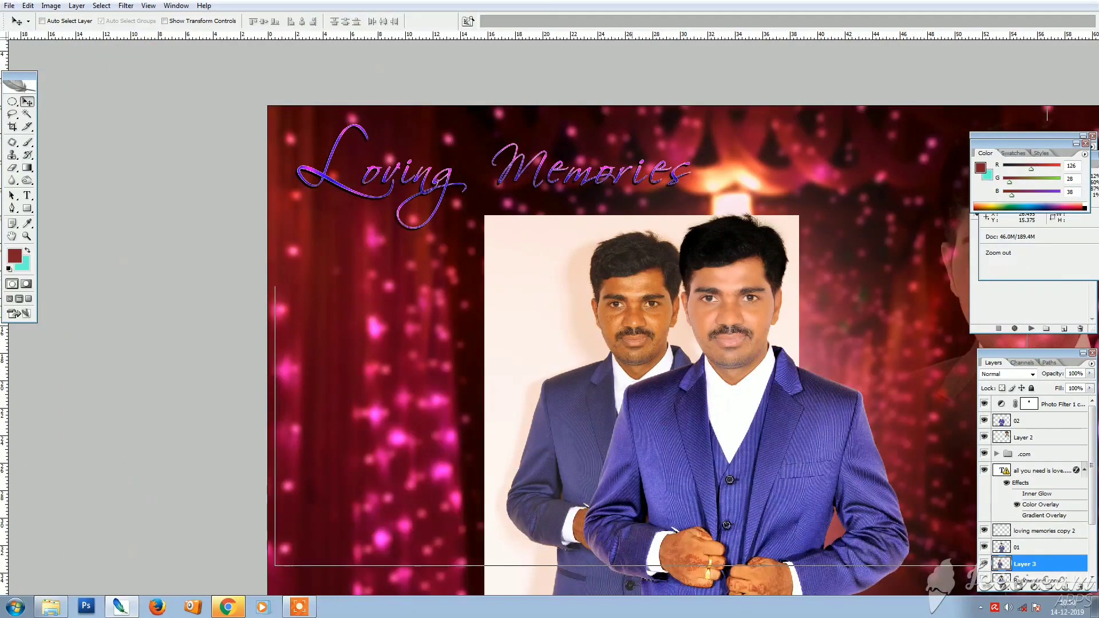
pyautogui.hotkey('ctrl', '-')
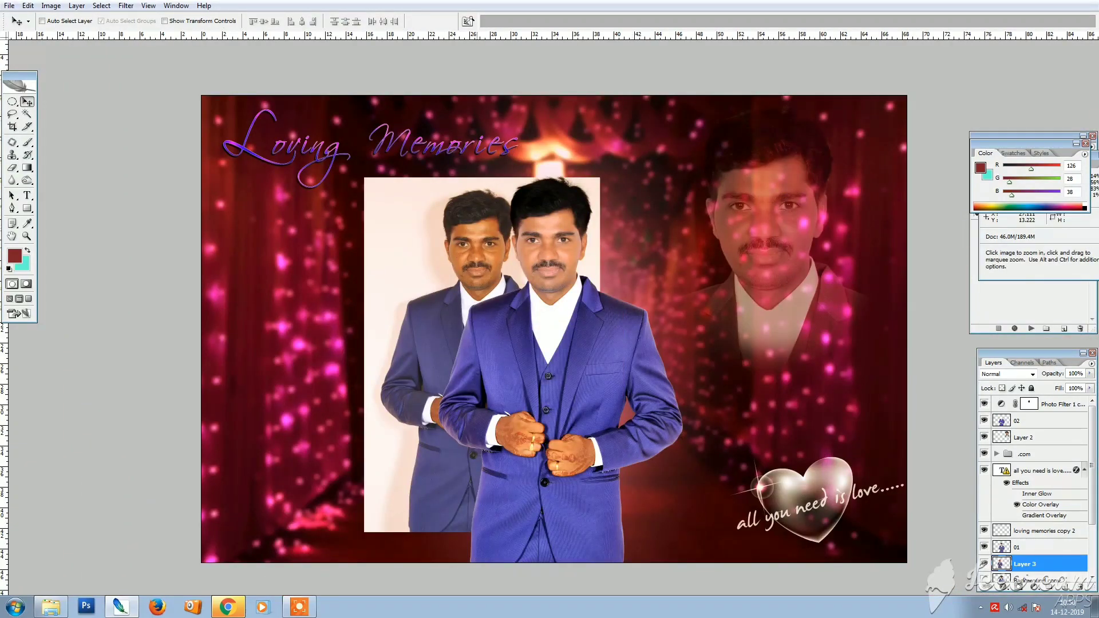
pyautogui.moveTo(633, 335); pyautogui.dragTo(344, 168)
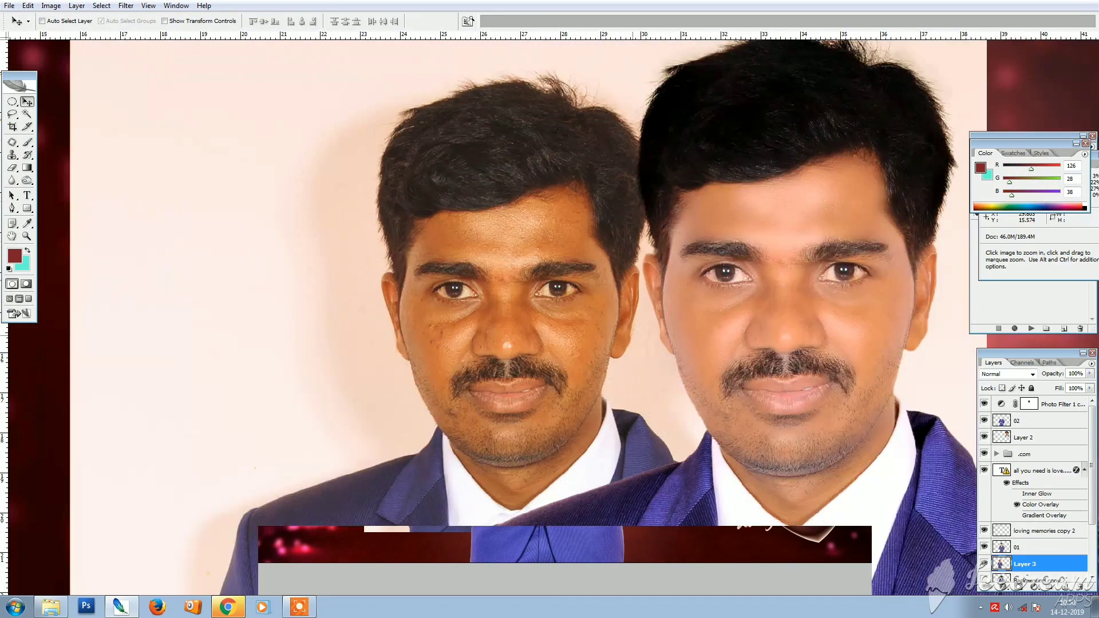
# - Delete Layer 3 with the original comparison photo from the composition
pyautogui.rightClick(481, 294)
pyautogui.click(506, 324)
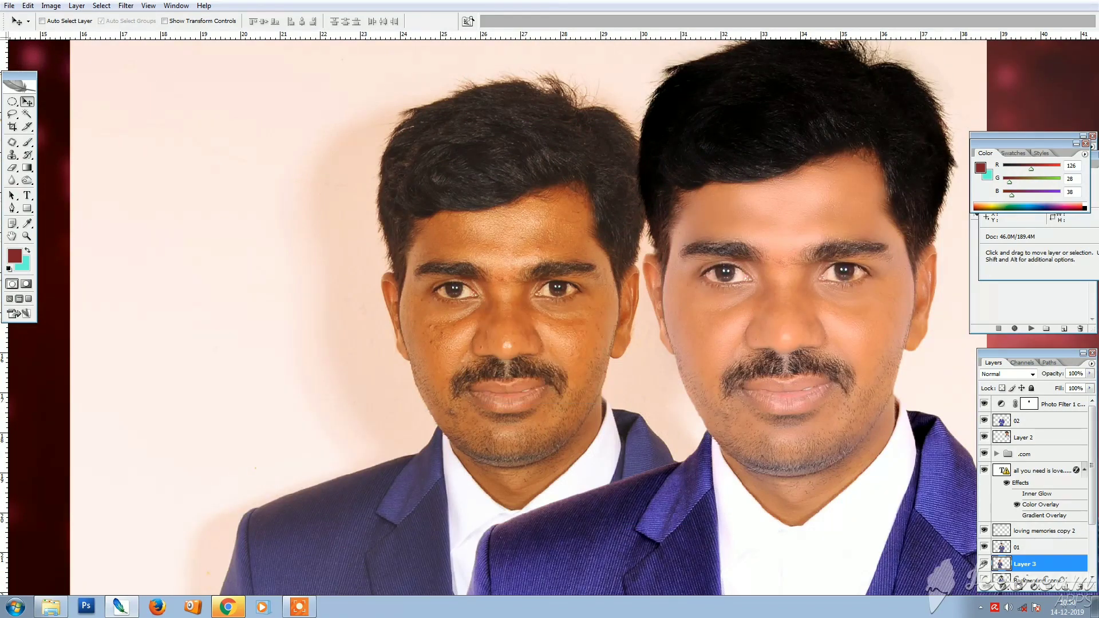
pyautogui.press('Delete')
pyautogui.hotkey('ctrl', '-')
pyautogui.hotkey('ctrl', '-')
pyautogui.hotkey('ctrl', '-')
pyautogui.hotkey('ctrl', '-')
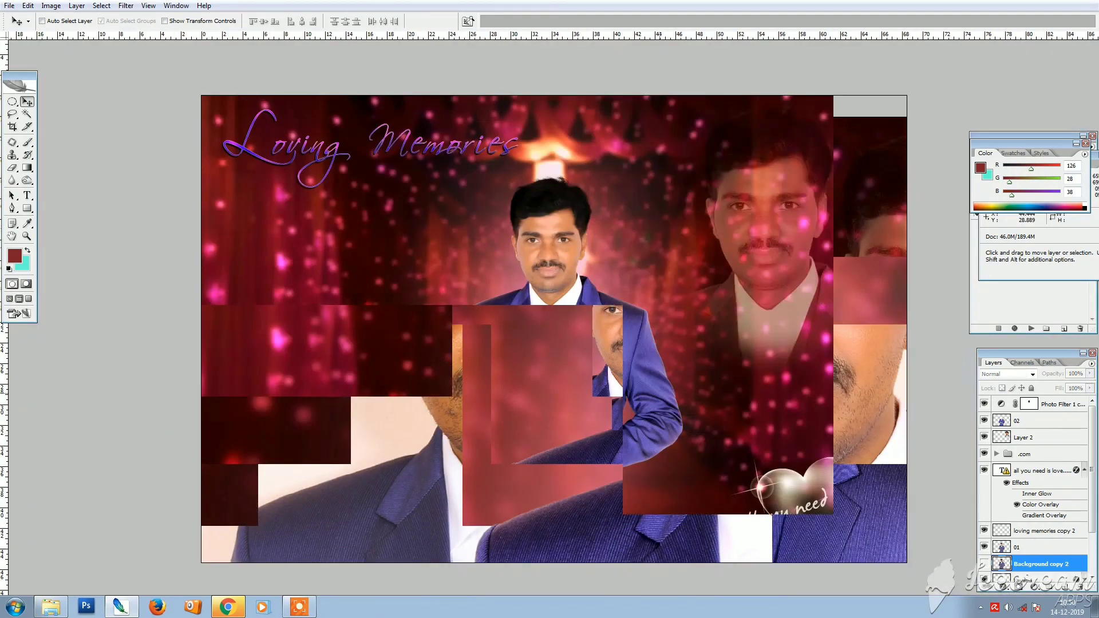
# - Preview the finished composition full screen on black without panels, and return to the separate document windows
pyautogui.press('Tab')
pyautogui.press('f')
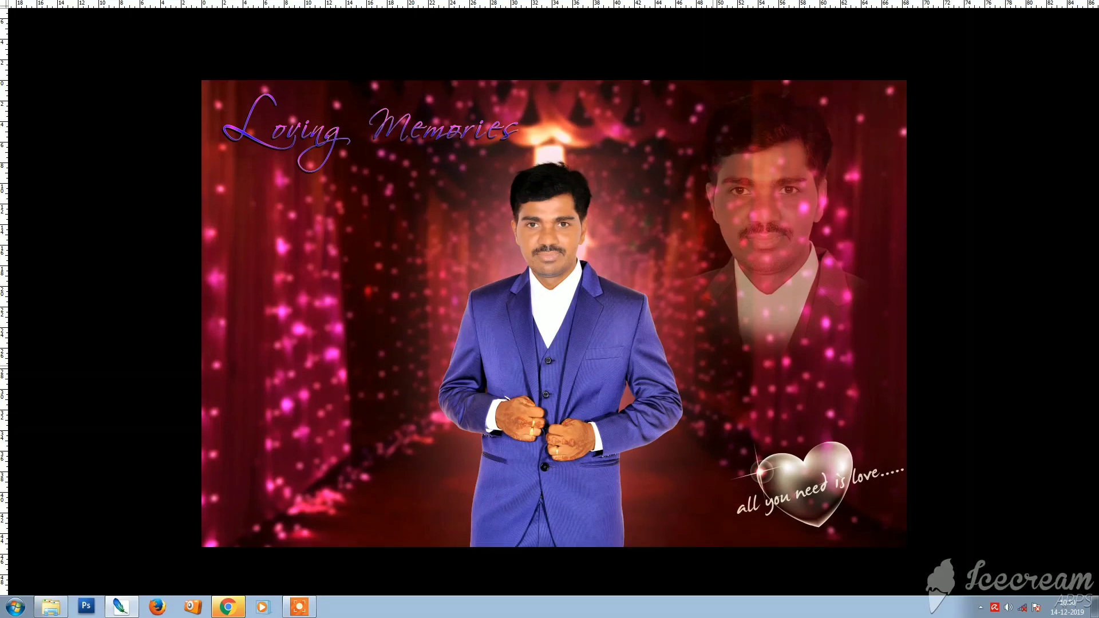
pyautogui.press('f')
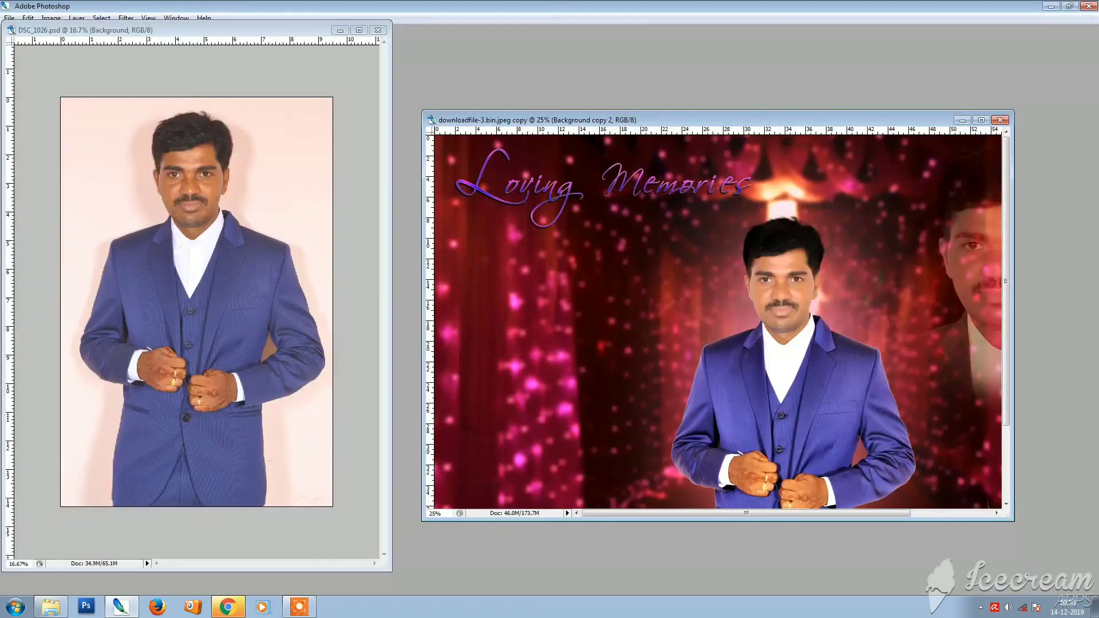